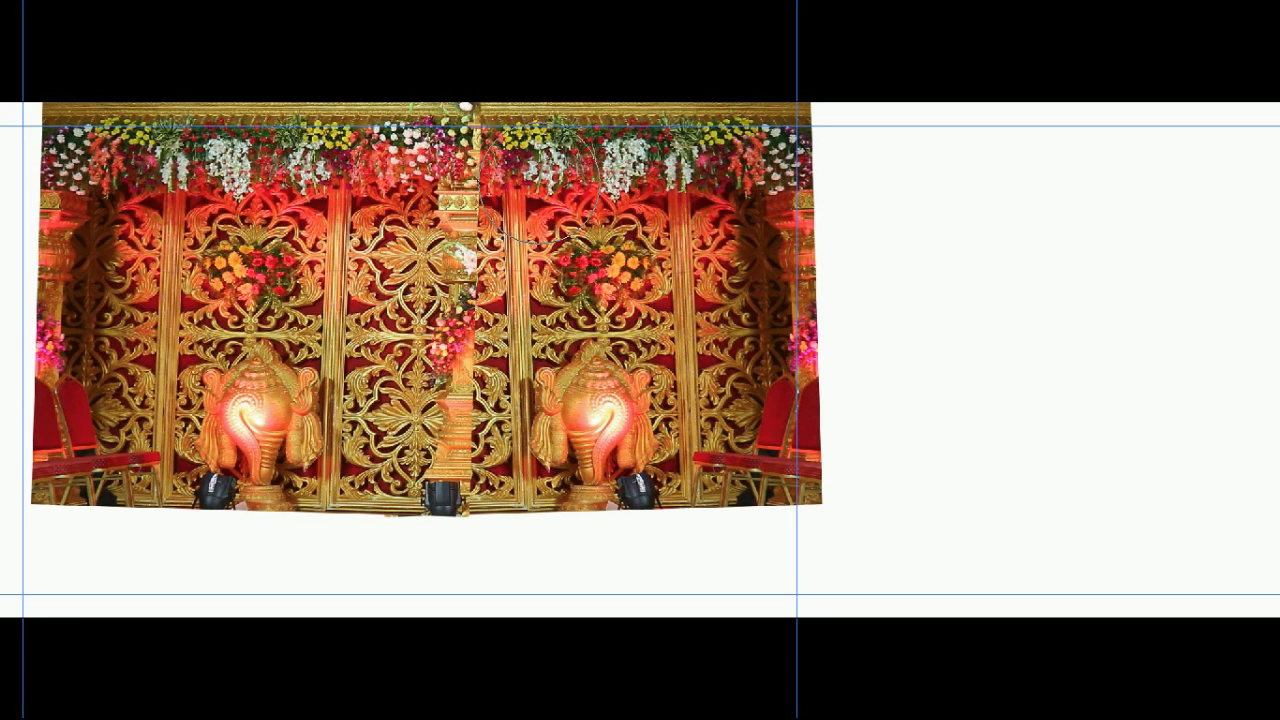
# Erase the overlapping middle edge of the top stage photo copy and nudge that layer right to align the centre panel
pyautogui.moveTo(492, 119)
pyautogui.mouseDown()
pyautogui.moveTo(454, 440)
pyautogui.moveTo(457, 508)
pyautogui.mouseUp()
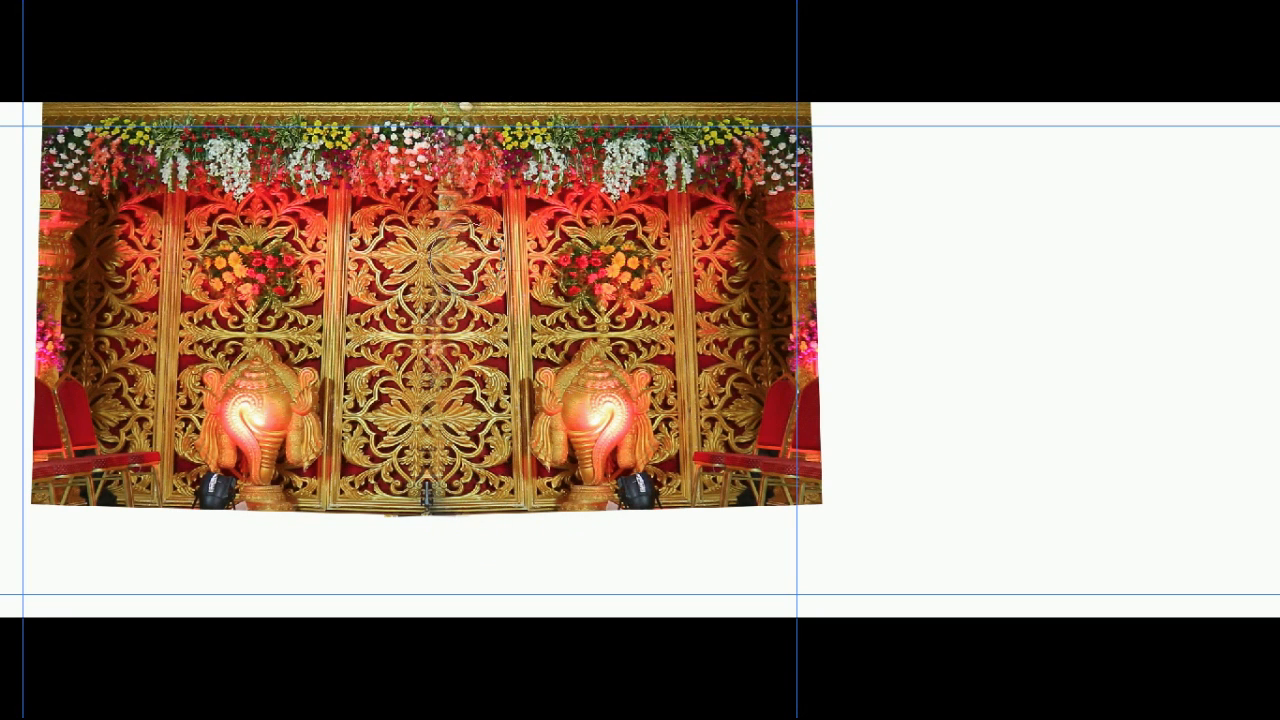
pyautogui.moveTo(446, 312); pyautogui.dragTo(428, 494)
pyautogui.press('v')
pyautogui.hotkey('shift', 'Right')
pyautogui.press('Right')
# Merge Layer 1 copy down into Layer 1
pyautogui.press('F7')
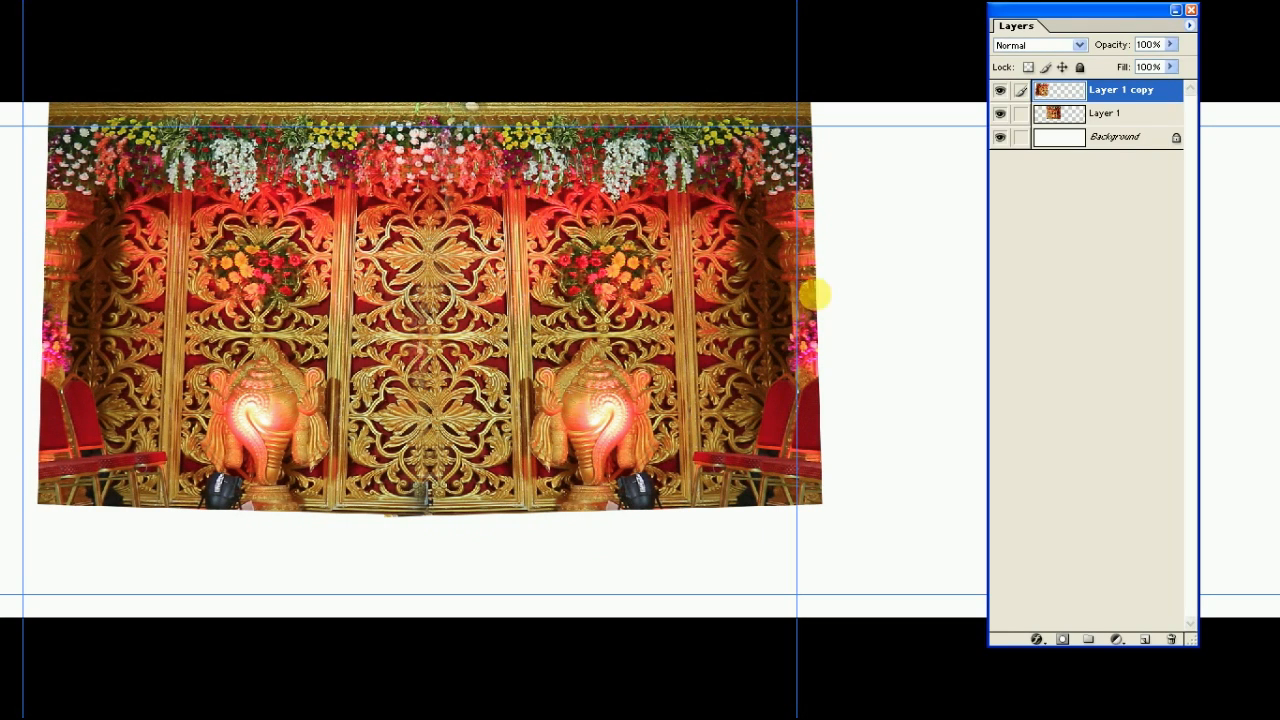
pyautogui.hotkey('ctrl', 'e')
pyautogui.press('F7')
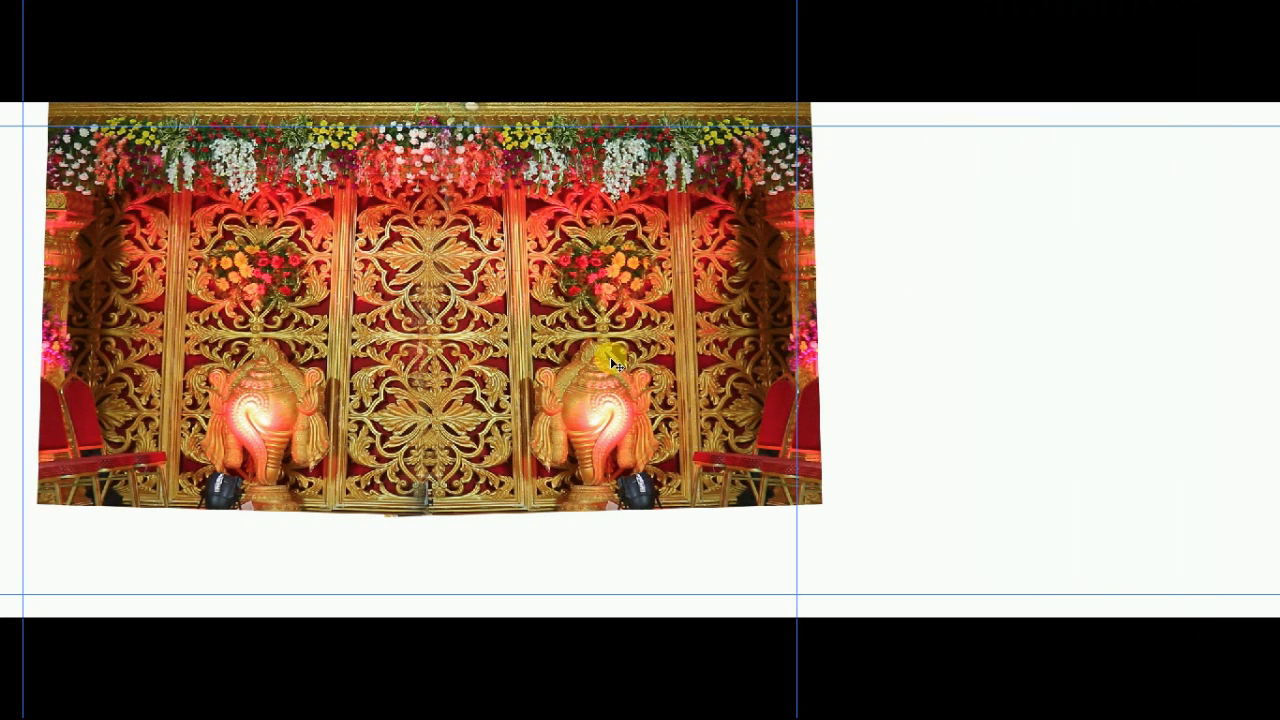
# Scale the merged stage image up slightly and reposition it so it spans the spread's left page
pyautogui.hotkey('ctrl', 't')
pyautogui.moveTo(826, 63); pyautogui.dragTo(836, 62)
pyautogui.moveTo(712, 175); pyautogui.dragTo(700, 177)
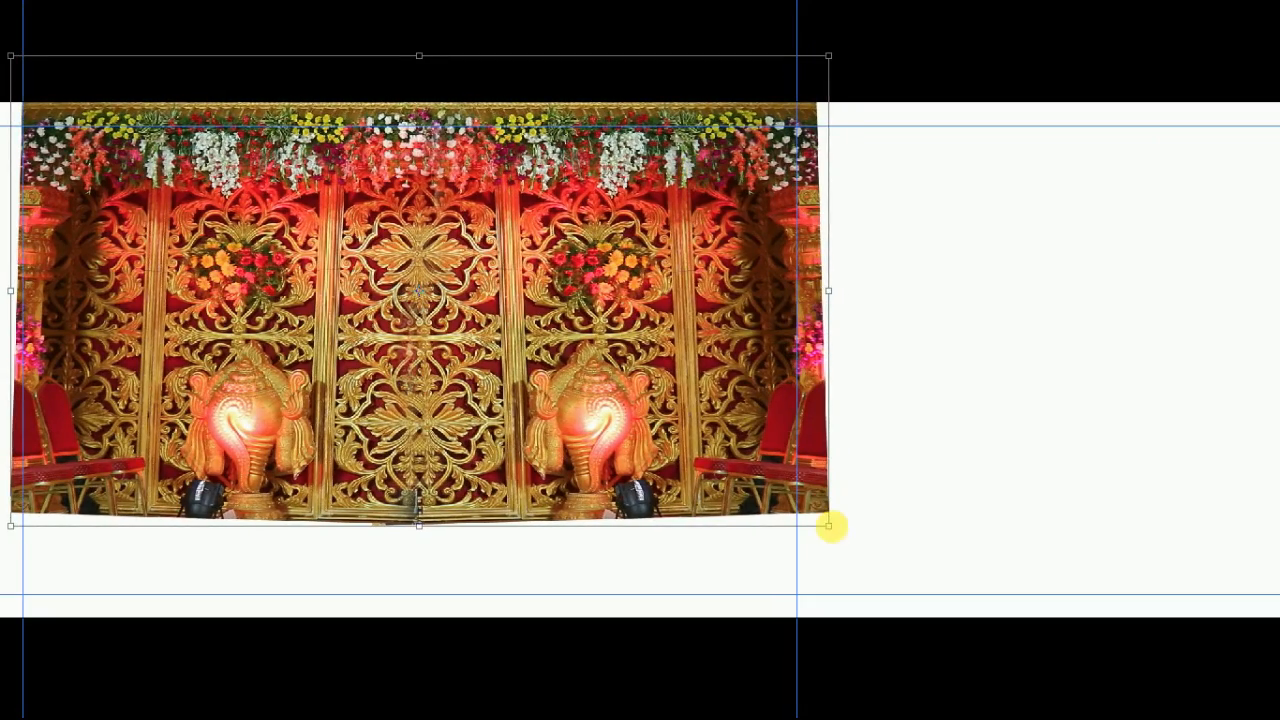
pyautogui.moveTo(829, 526); pyautogui.dragTo(836, 531)
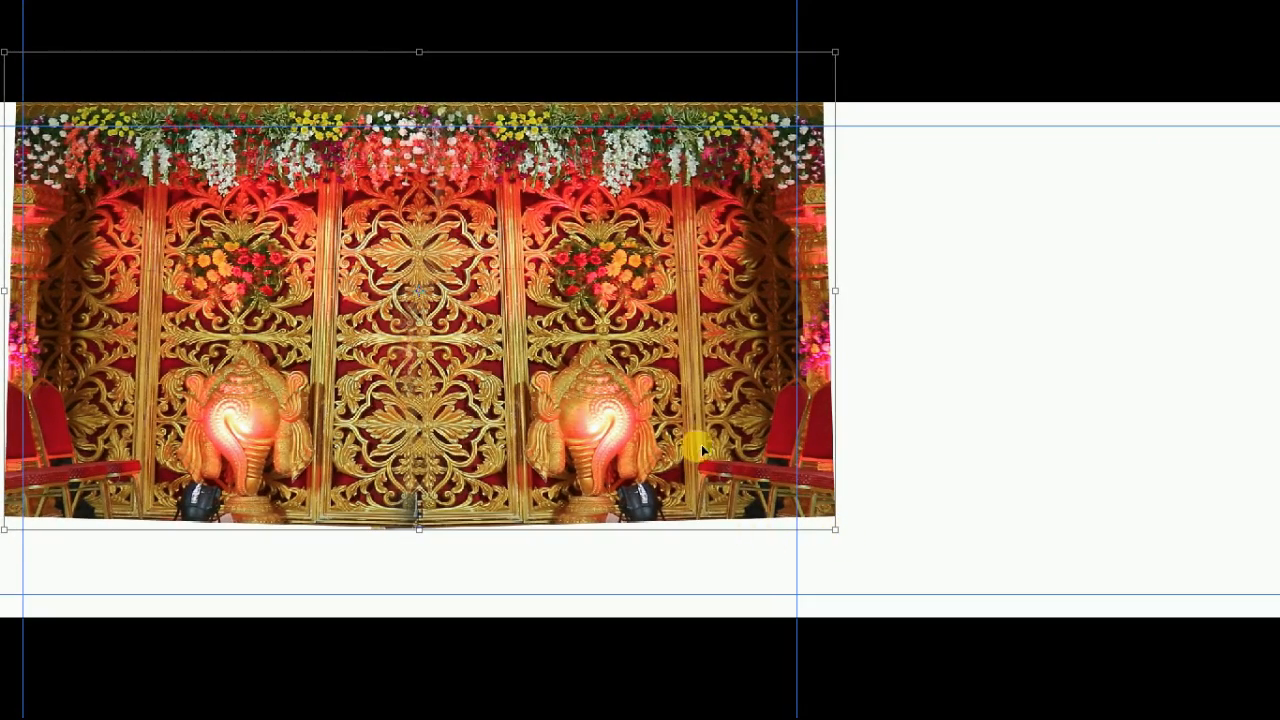
pyautogui.moveTo(721, 429); pyautogui.dragTo(725, 435)
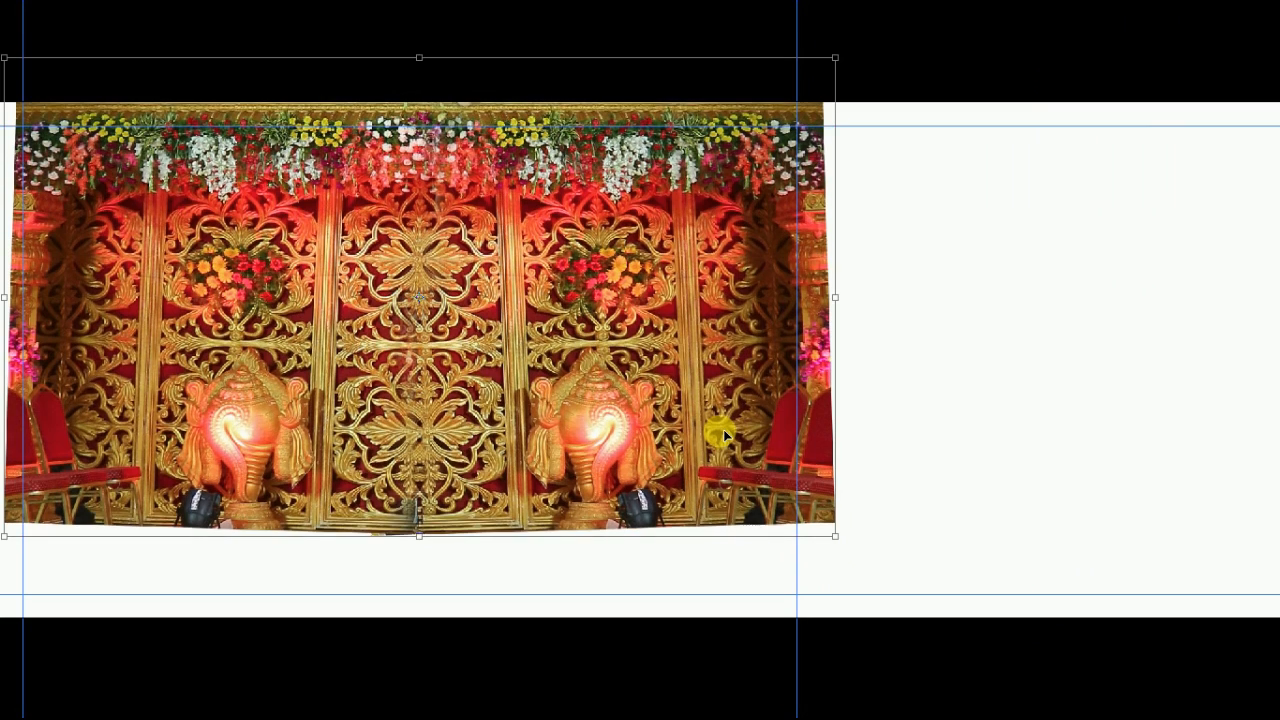
pyautogui.press('Return')
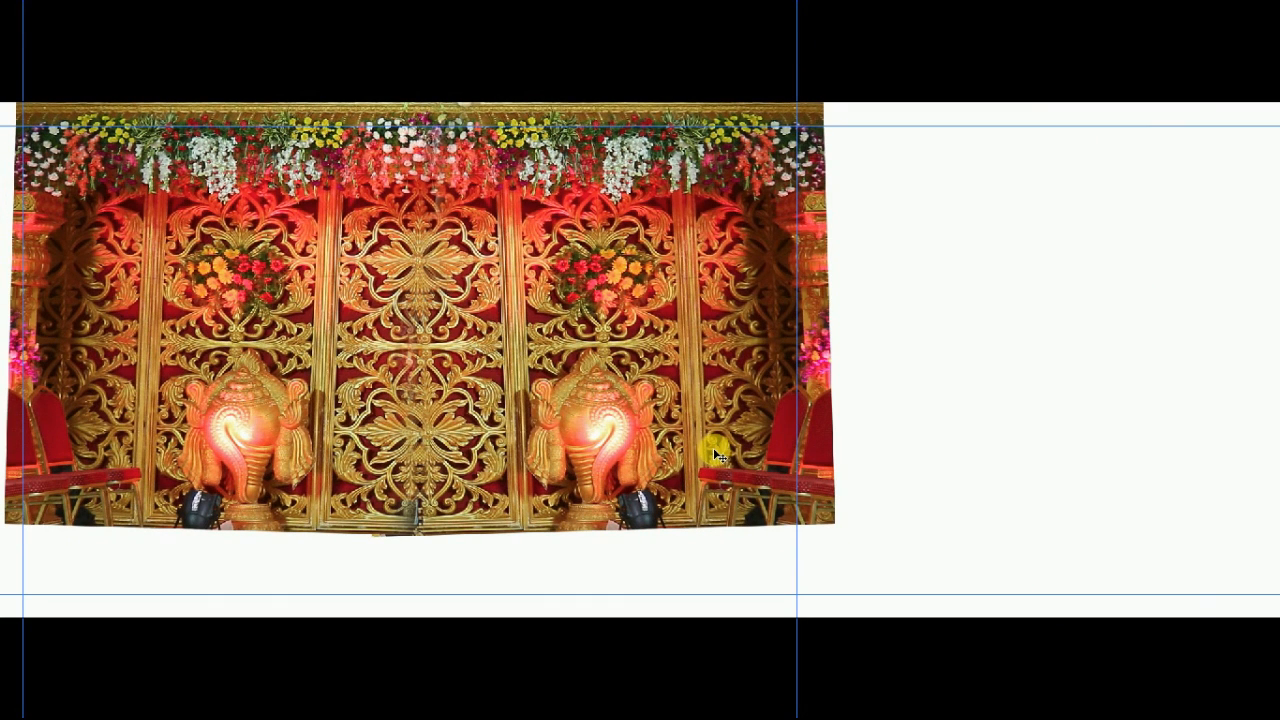
# Set the Eraser's opacity to 100%
pyautogui.press('F7')
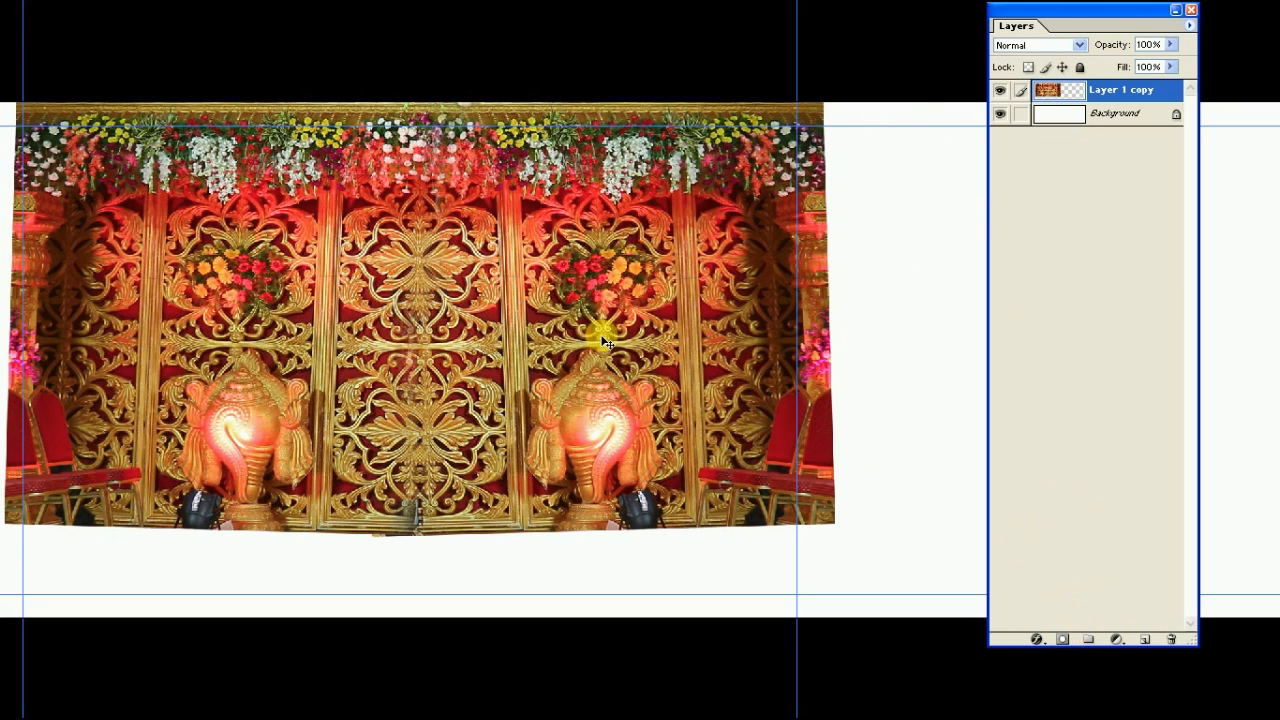
pyautogui.press('Tab')
pyautogui.press('Tab')
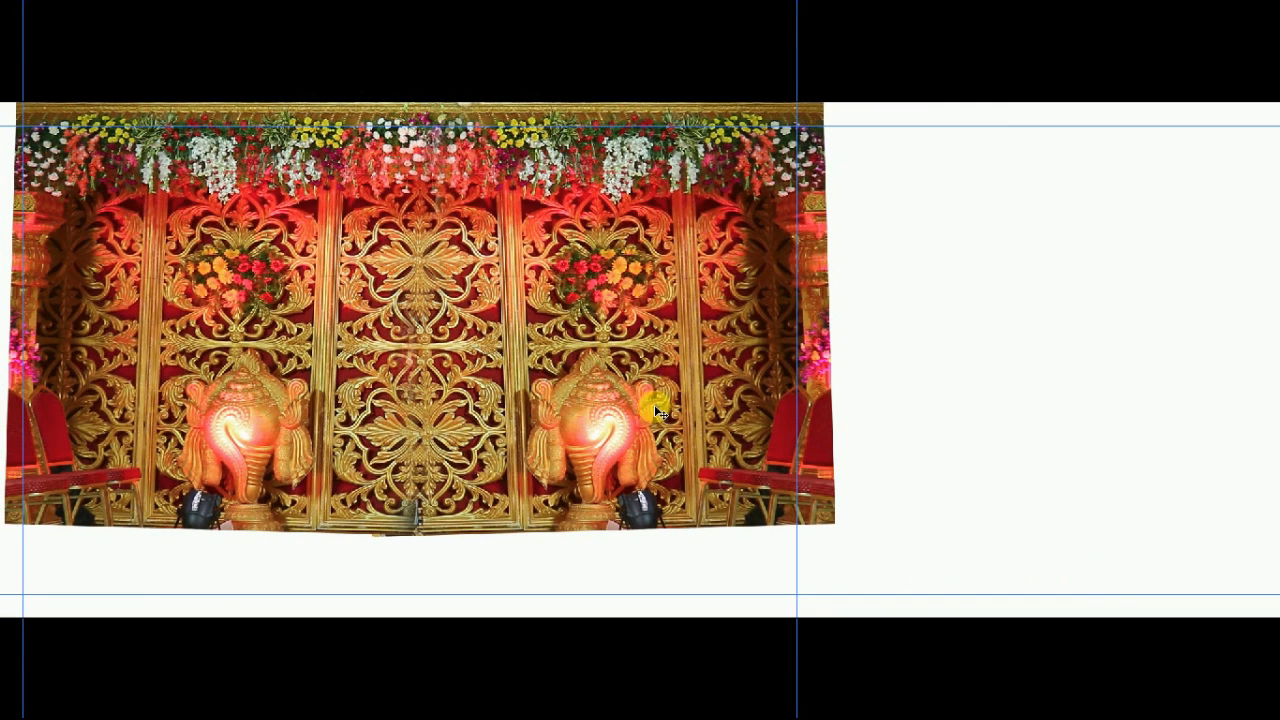
pyautogui.press('Return')
pyautogui.write('10')
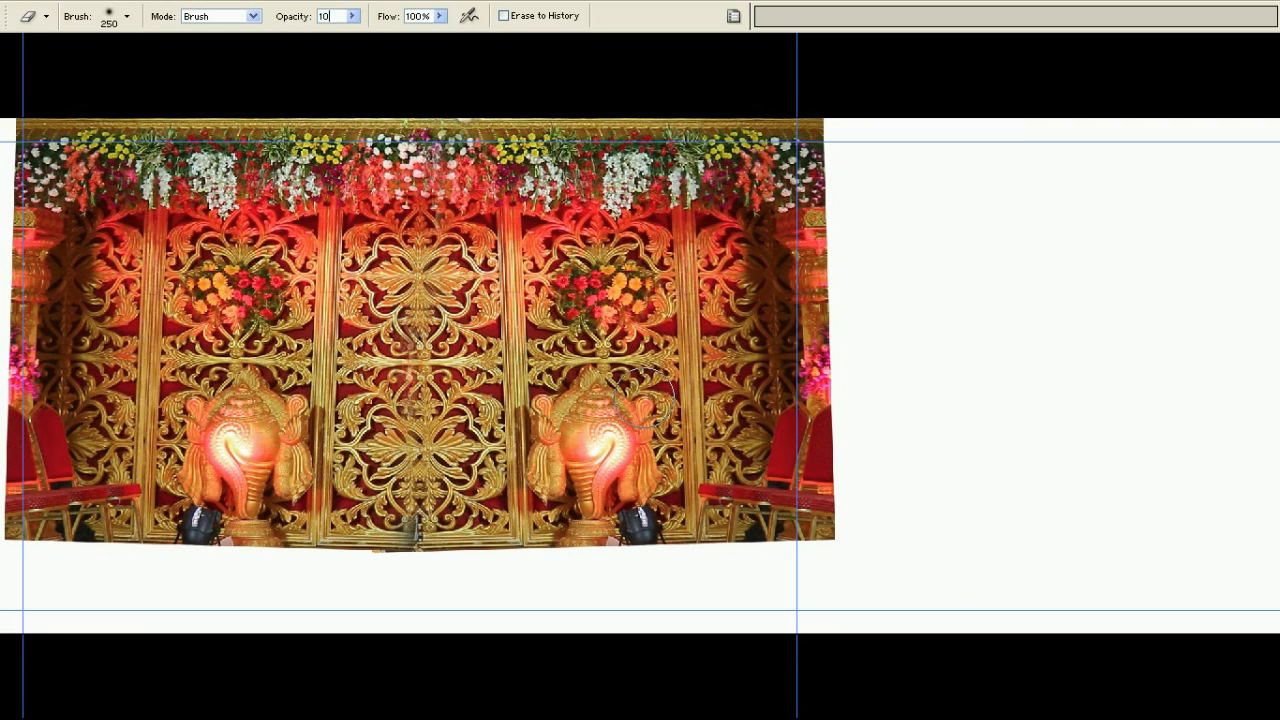
pyautogui.write('0')
pyautogui.press('Return')
pyautogui.press('Tab')
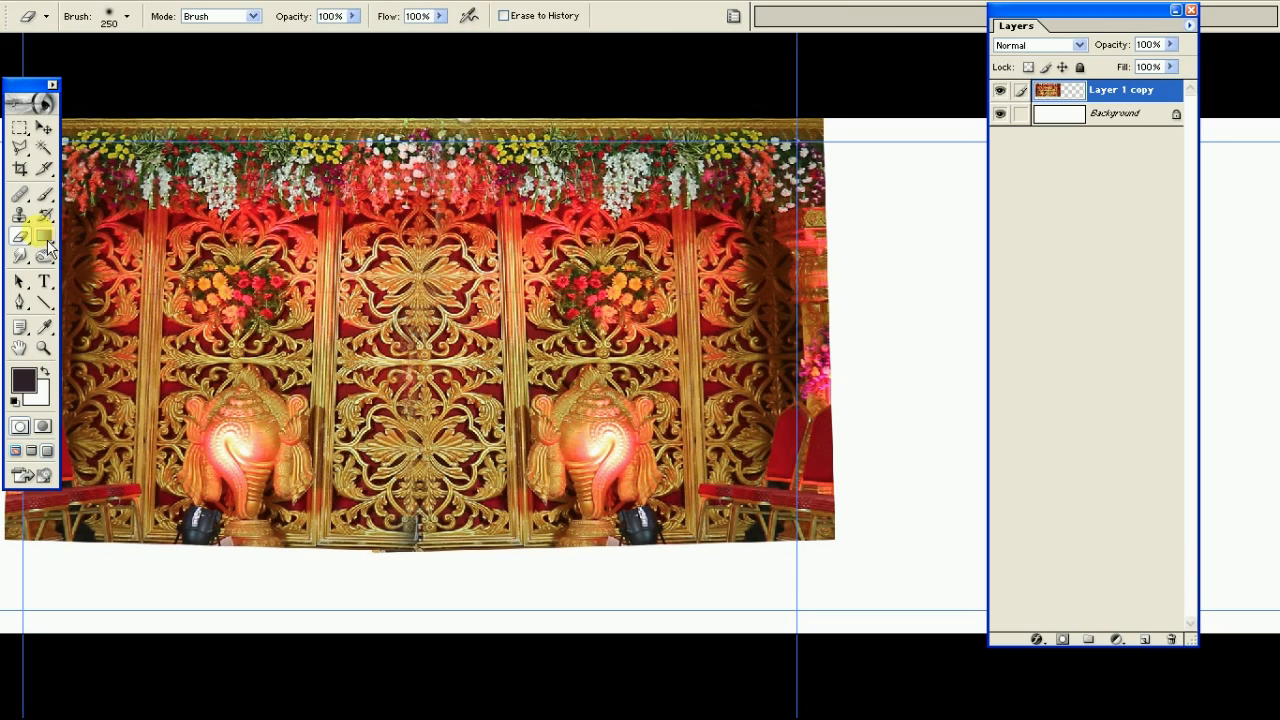
pyautogui.click(22, 237)
pyautogui.click(70, 231)
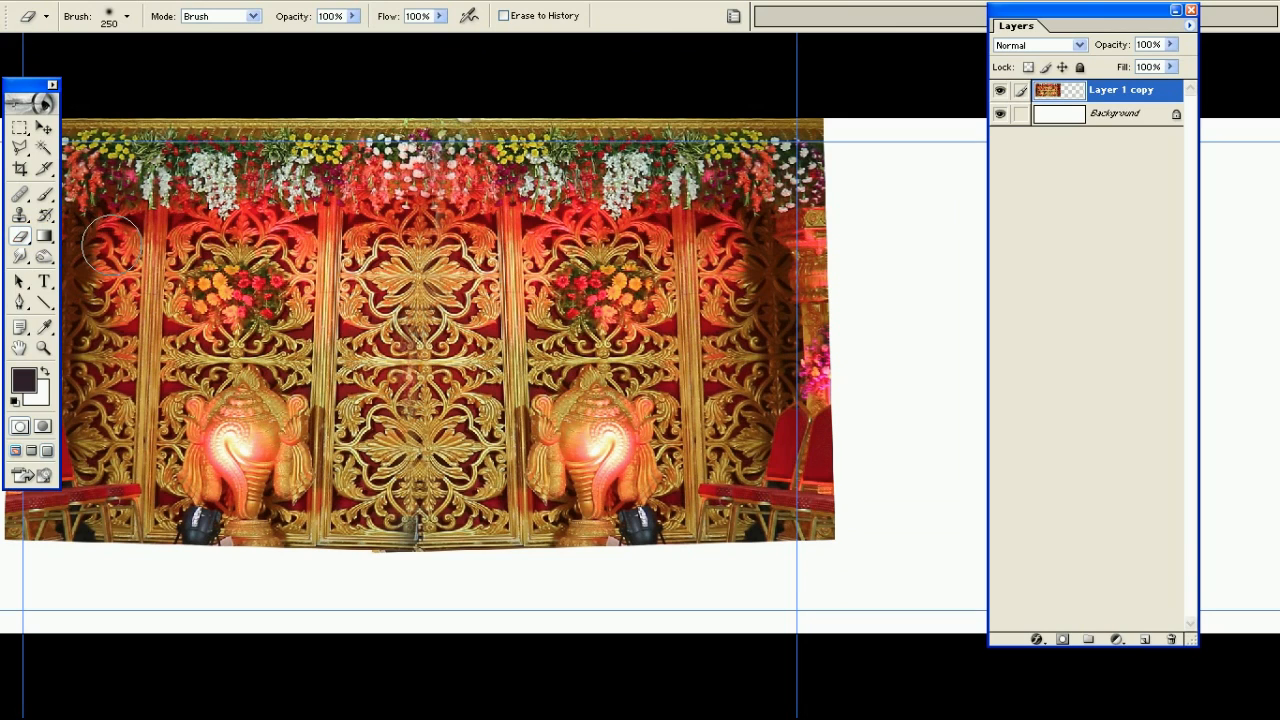
pyautogui.click(440, 16)
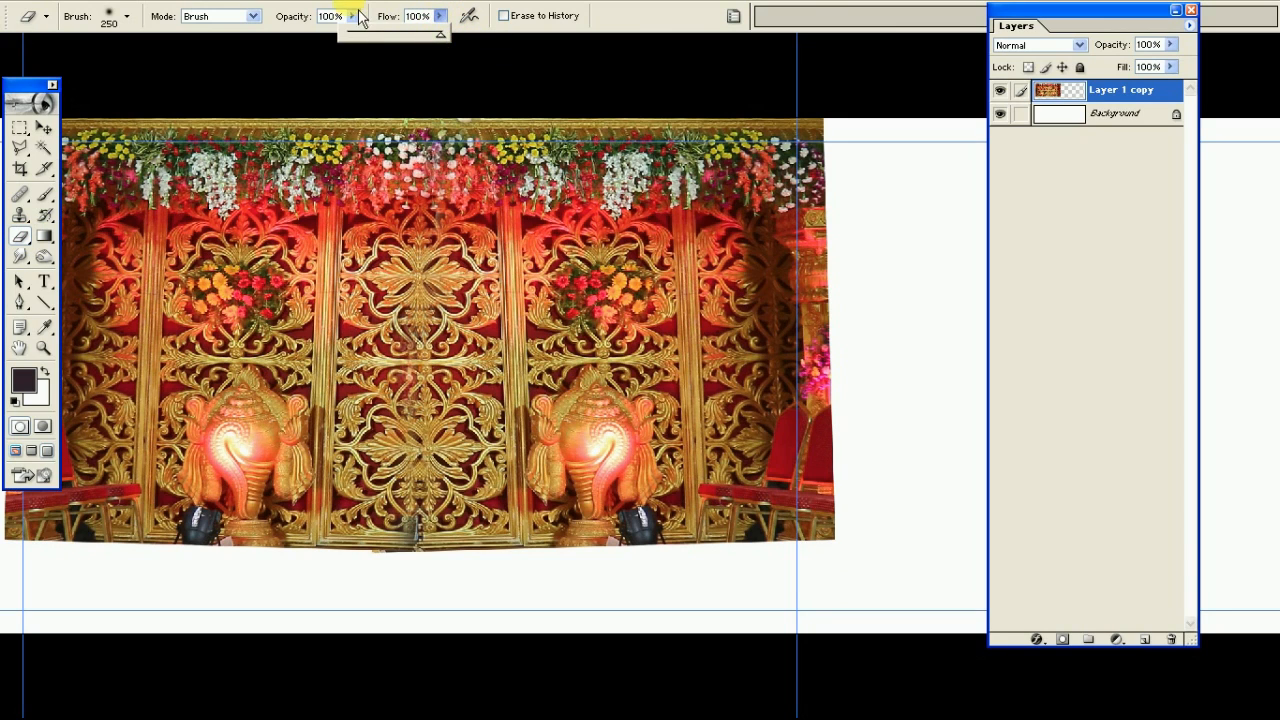
pyautogui.moveTo(352, 16); pyautogui.dragTo(370, 53)
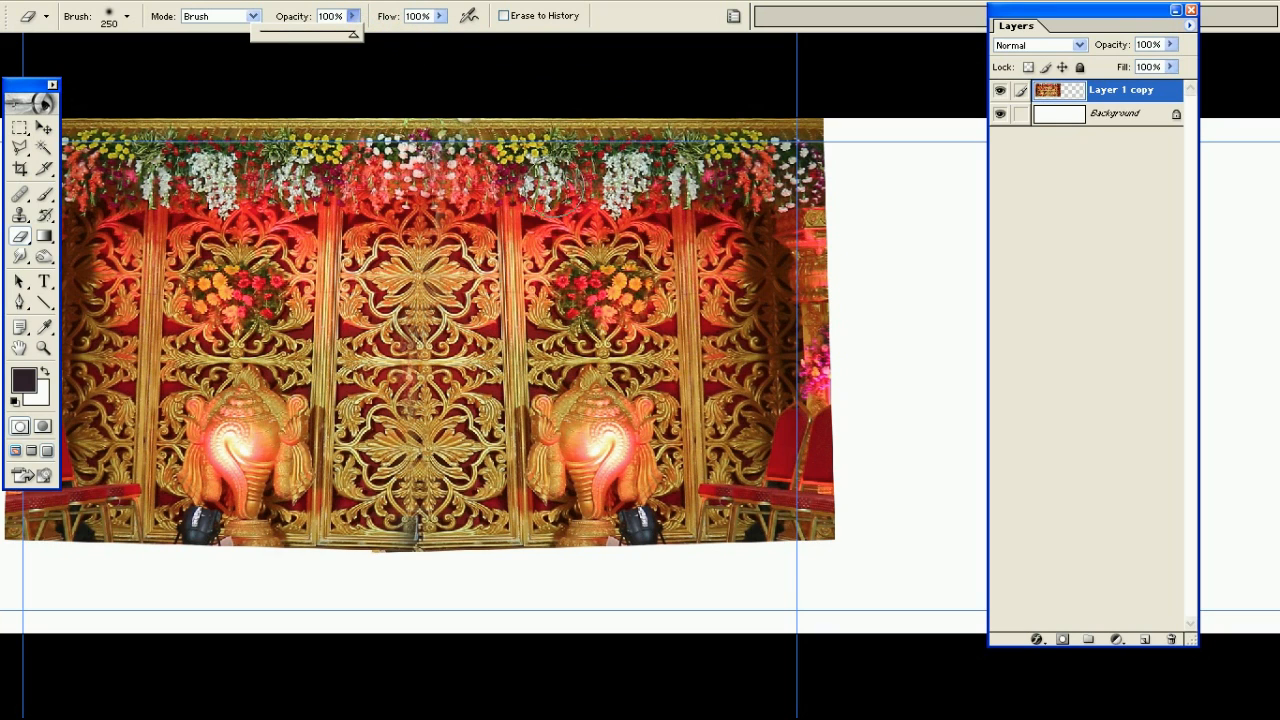
pyautogui.click(495, 180)
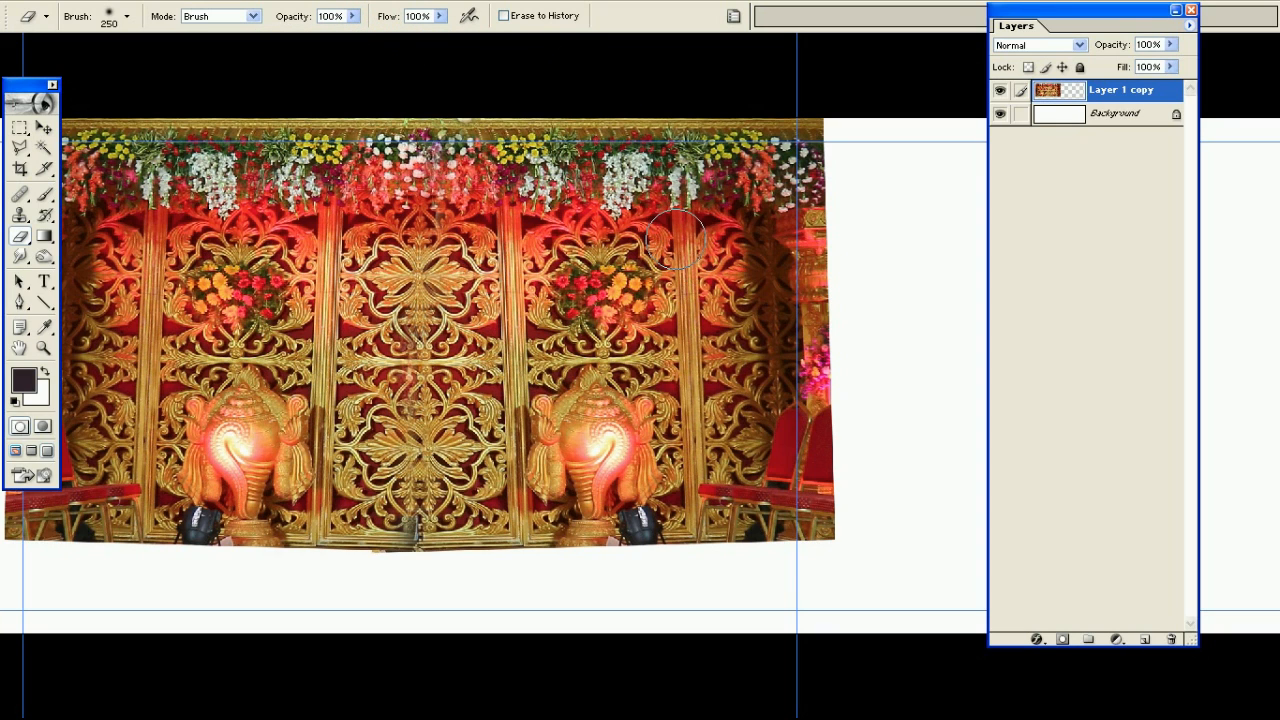
pyautogui.press('Tab')
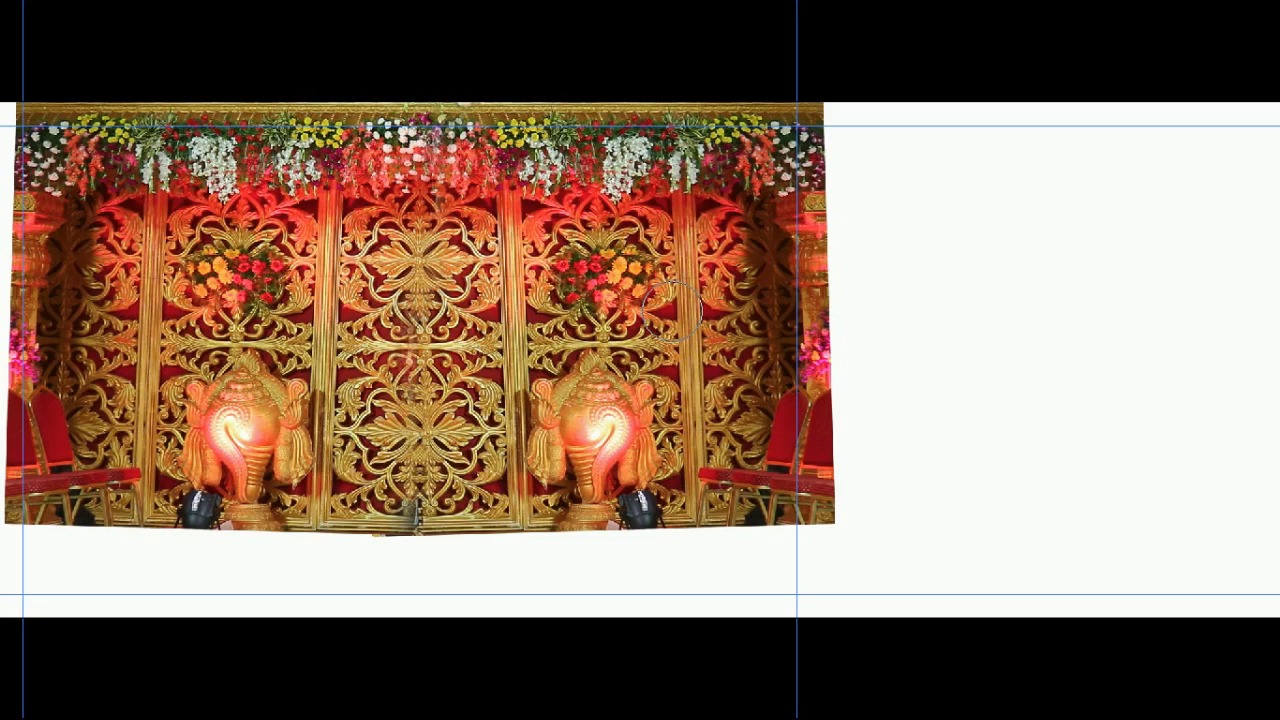
# Erase the right, left and bottom edges of the stage image with a large soft Eraser so they fade into white
pyautogui.moveTo(846, 133)
pyautogui.mouseDown()
pyautogui.moveTo(837, 86)
pyautogui.moveTo(886, 234)
pyautogui.moveTo(874, 186)
pyautogui.moveTo(865, 520)
pyautogui.mouseUp()
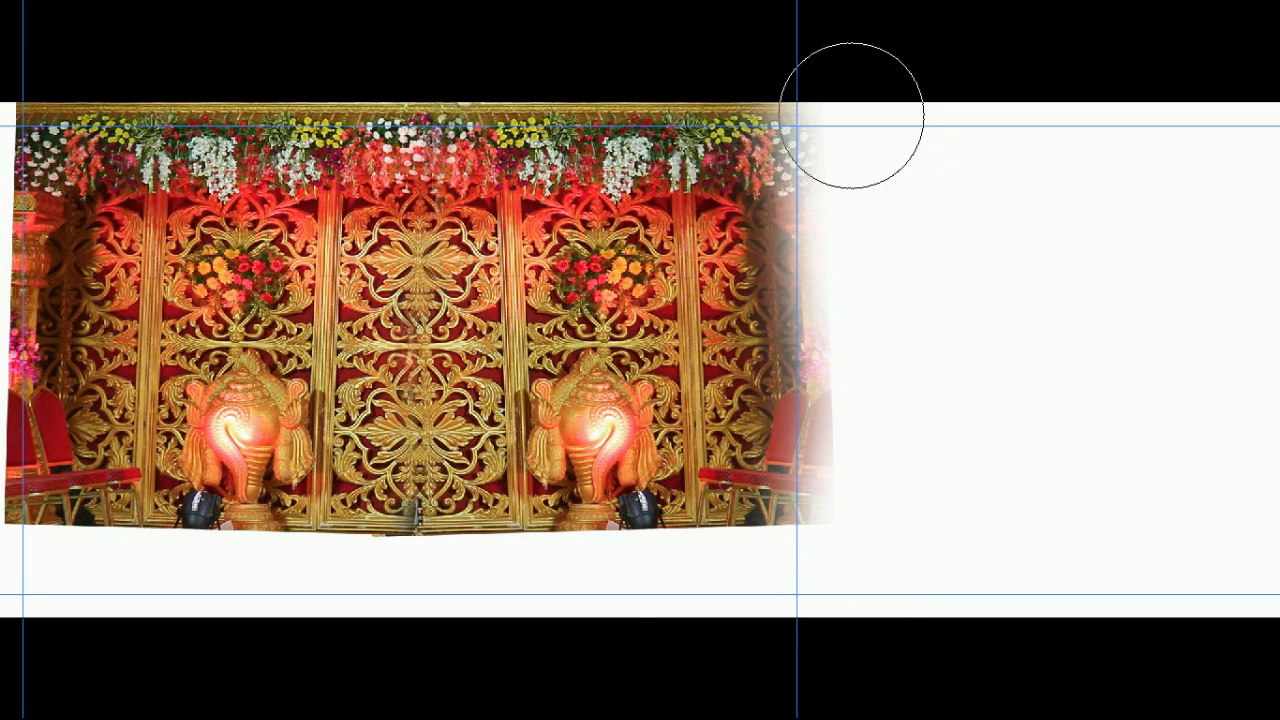
pyautogui.hotkey('ctrl', '-')
pyautogui.hotkey('ctrl', '-')
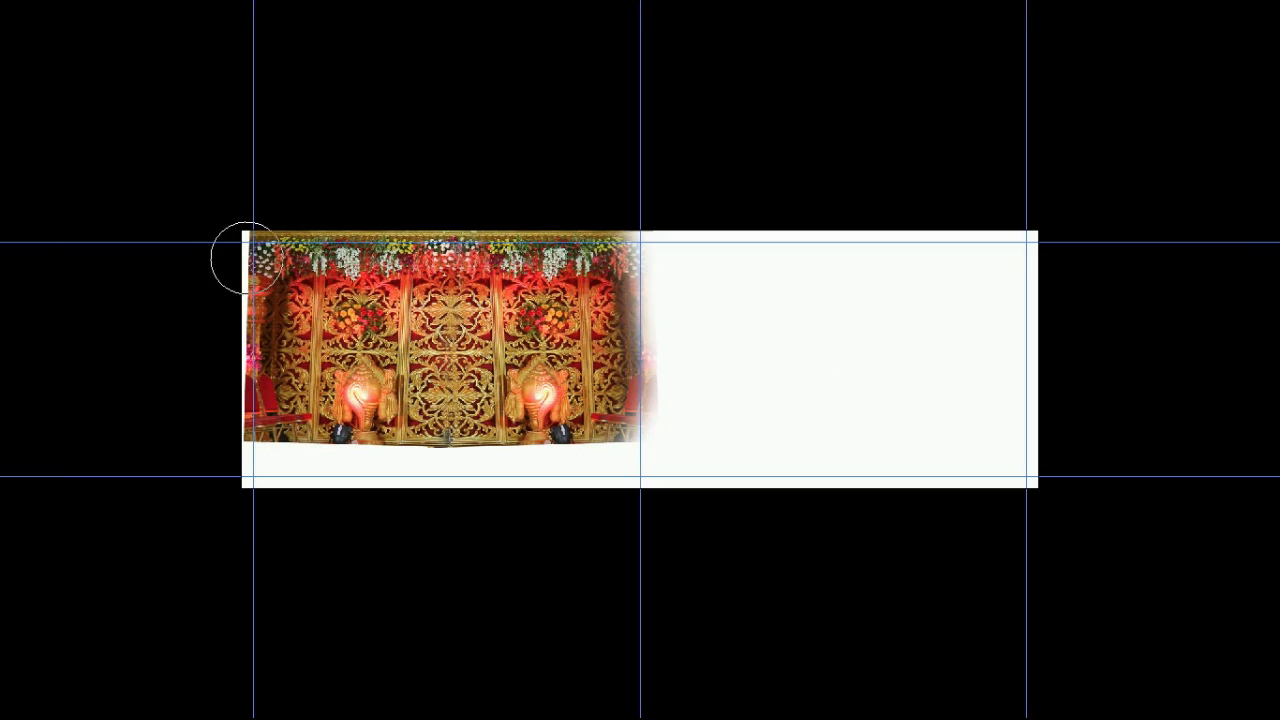
pyautogui.moveTo(228, 241)
pyautogui.mouseDown()
pyautogui.moveTo(232, 465)
pyautogui.moveTo(222, 409)
pyautogui.moveTo(301, 506)
pyautogui.moveTo(297, 480)
pyautogui.moveTo(501, 517)
pyautogui.moveTo(666, 493)
pyautogui.moveTo(332, 501)
pyautogui.moveTo(425, 481)
pyautogui.moveTo(383, 480)
pyautogui.moveTo(617, 486)
pyautogui.mouseUp()
pyautogui.hotkey('ctrl', '+')
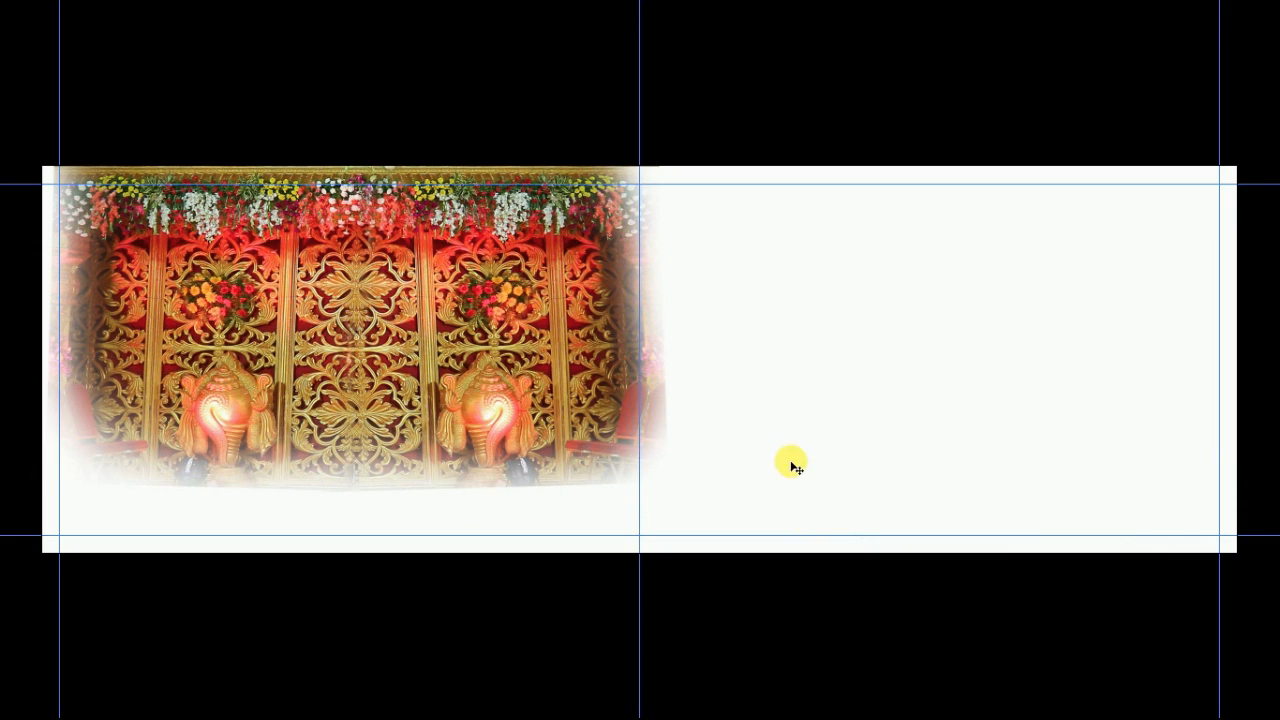
# Set the Eraser's opacity to 25% and fade the stage image's right side and lower right corner with a 700 px brush
pyautogui.press('Return')
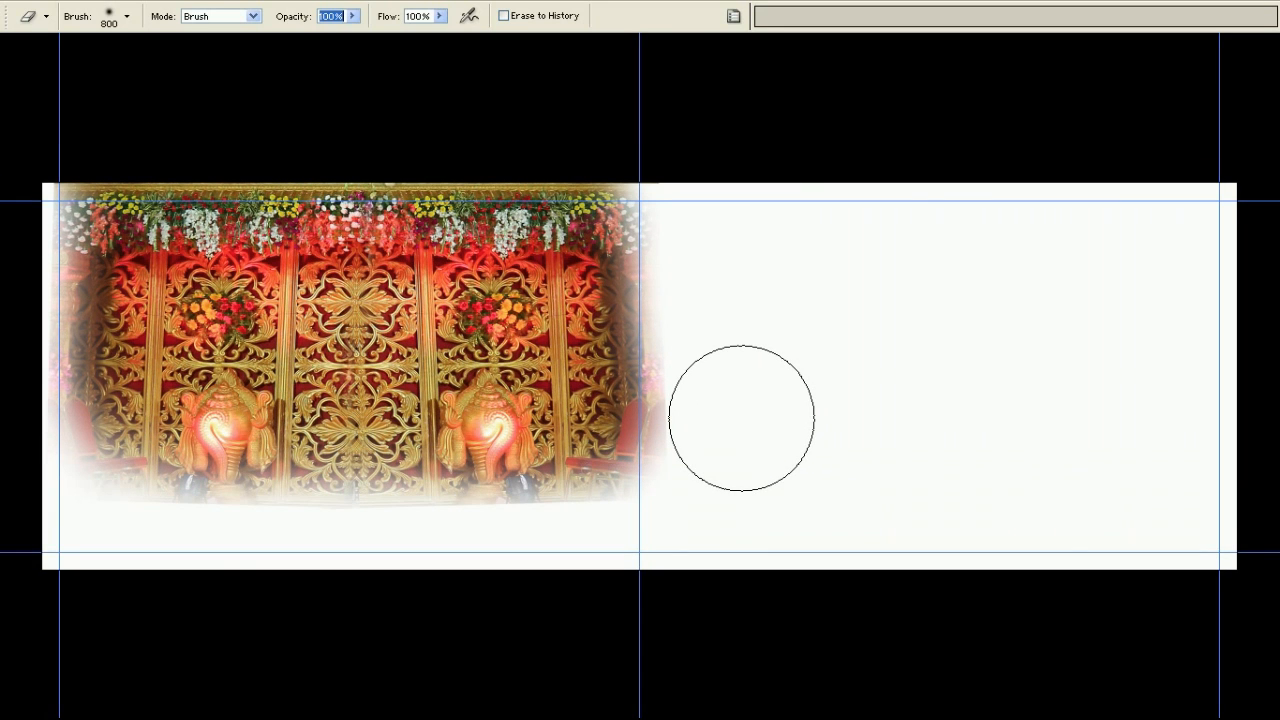
pyautogui.press('[')
pyautogui.press('[')
pyautogui.moveTo(606, 437)
pyautogui.mouseDown()
pyautogui.moveTo(660, 302)
pyautogui.moveTo(599, 329)
pyautogui.moveTo(604, 304)
pyautogui.moveTo(573, 446)
pyautogui.moveTo(503, 497)
pyautogui.mouseUp()
pyautogui.click(640, 469)
pyautogui.click(588, 256)
pyautogui.press(']')
pyautogui.click(613, 431)
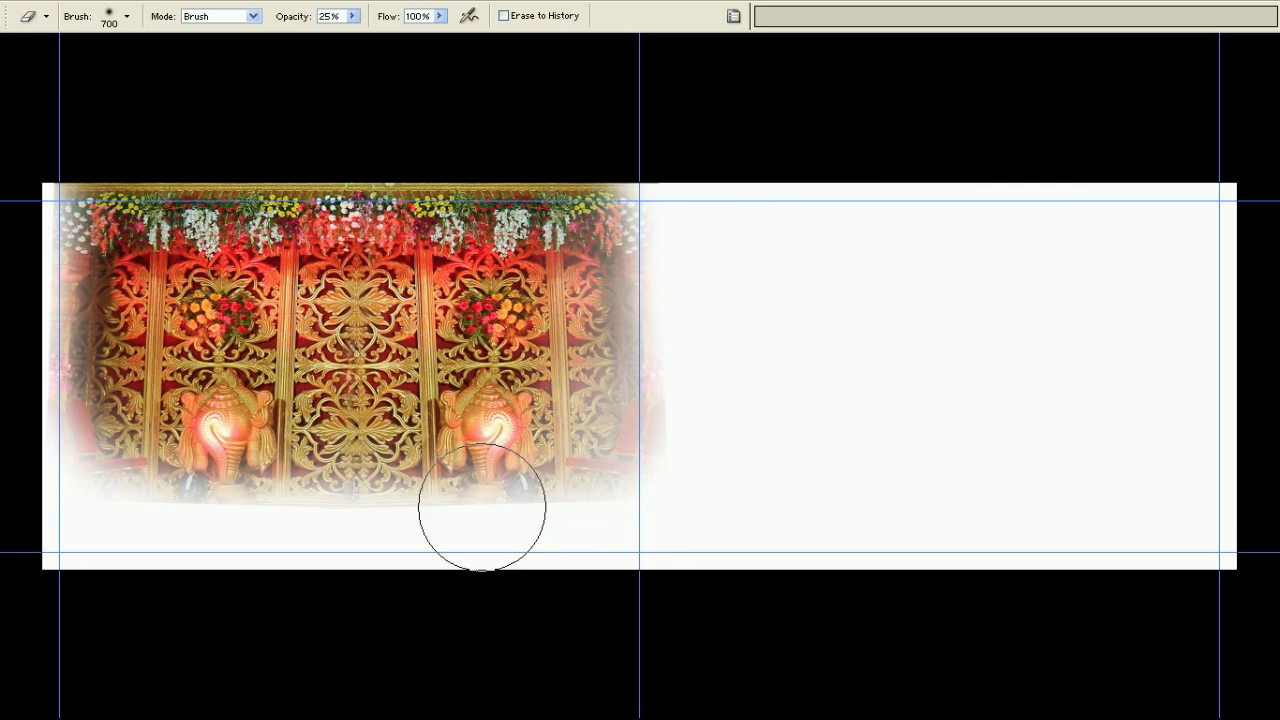
# Soften the stage image's remaining bottom, side and top corner edges at 25% opacity, enlarging the eraser brush to 800 px
pyautogui.click(499, 449)
pyautogui.moveTo(218, 412)
pyautogui.mouseDown()
pyautogui.moveTo(203, 518)
pyautogui.moveTo(132, 430)
pyautogui.moveTo(91, 407)
pyautogui.moveTo(124, 472)
pyautogui.moveTo(62, 316)
pyautogui.moveTo(46, 394)
pyautogui.moveTo(69, 276)
pyautogui.moveTo(57, 350)
pyautogui.moveTo(76, 461)
pyautogui.moveTo(141, 440)
pyautogui.moveTo(116, 478)
pyautogui.moveTo(200, 445)
pyautogui.moveTo(420, 485)
pyautogui.moveTo(634, 445)
pyautogui.moveTo(615, 450)
pyautogui.moveTo(722, 264)
pyautogui.moveTo(653, 300)
pyautogui.moveTo(665, 294)
pyautogui.moveTo(598, 211)
pyautogui.moveTo(574, 140)
pyautogui.mouseUp()
pyautogui.press('[')
pyautogui.press(']')
pyautogui.moveTo(76, 222); pyautogui.dragTo(128, 155)
pyautogui.press(']')
pyautogui.moveTo(97, 469)
pyautogui.mouseDown()
pyautogui.moveTo(80, 446)
pyautogui.moveTo(80, 405)
pyautogui.mouseUp()
pyautogui.moveTo(651, 406)
pyautogui.mouseDown()
pyautogui.moveTo(686, 320)
pyautogui.moveTo(652, 275)
pyautogui.moveTo(688, 412)
pyautogui.mouseUp()
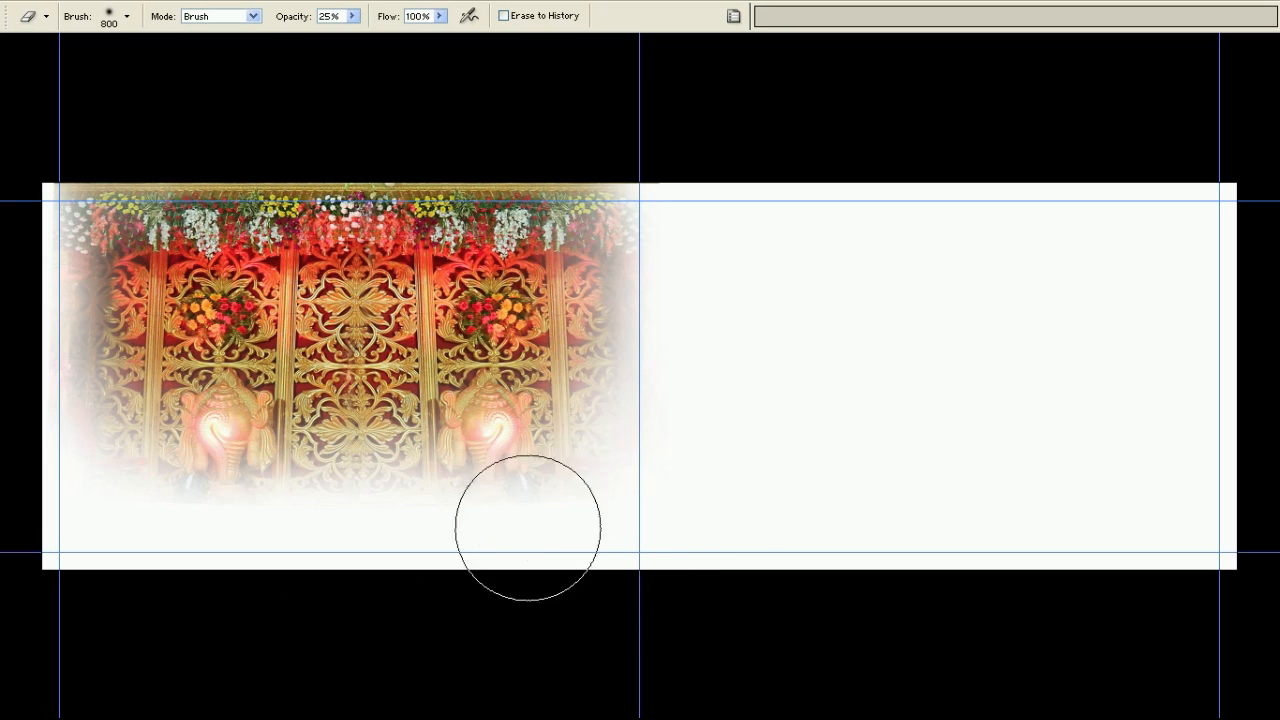
pyautogui.press('[')
pyautogui.press(']')
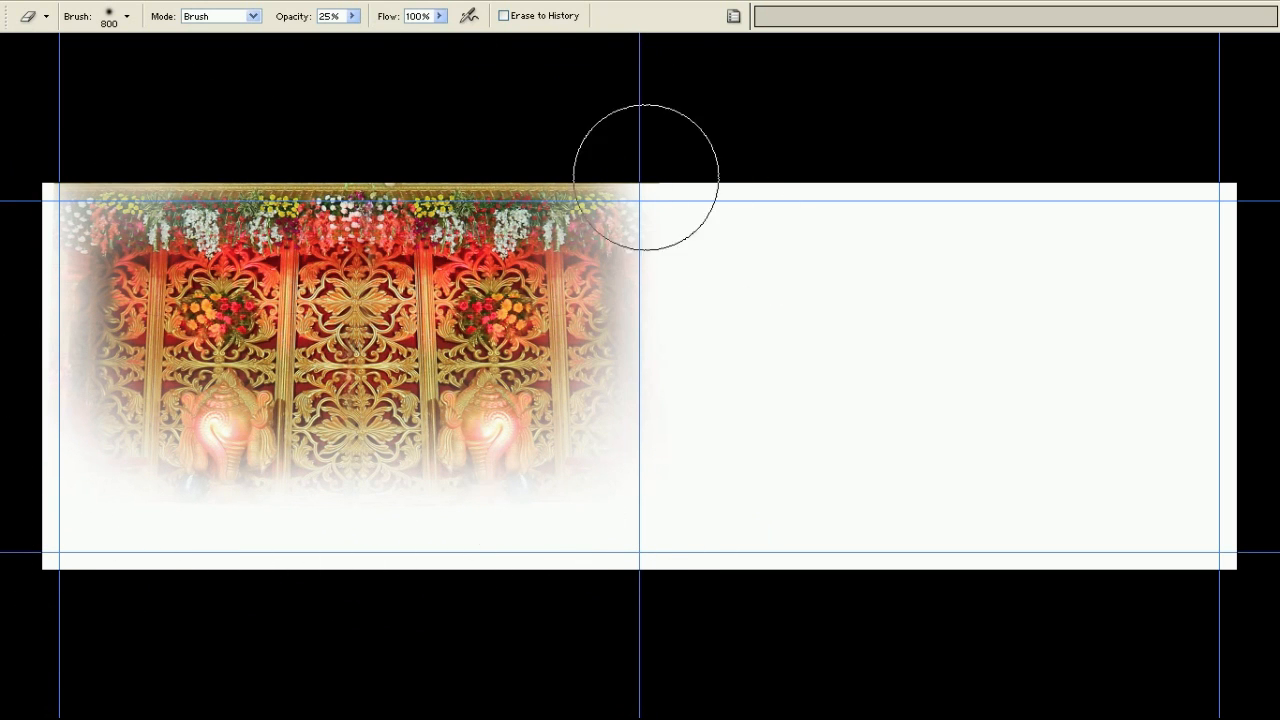
# Scale the faded stage image to about 101.7% so it reaches the canvas's left edge
pyautogui.hotkey('ctrl', 't')
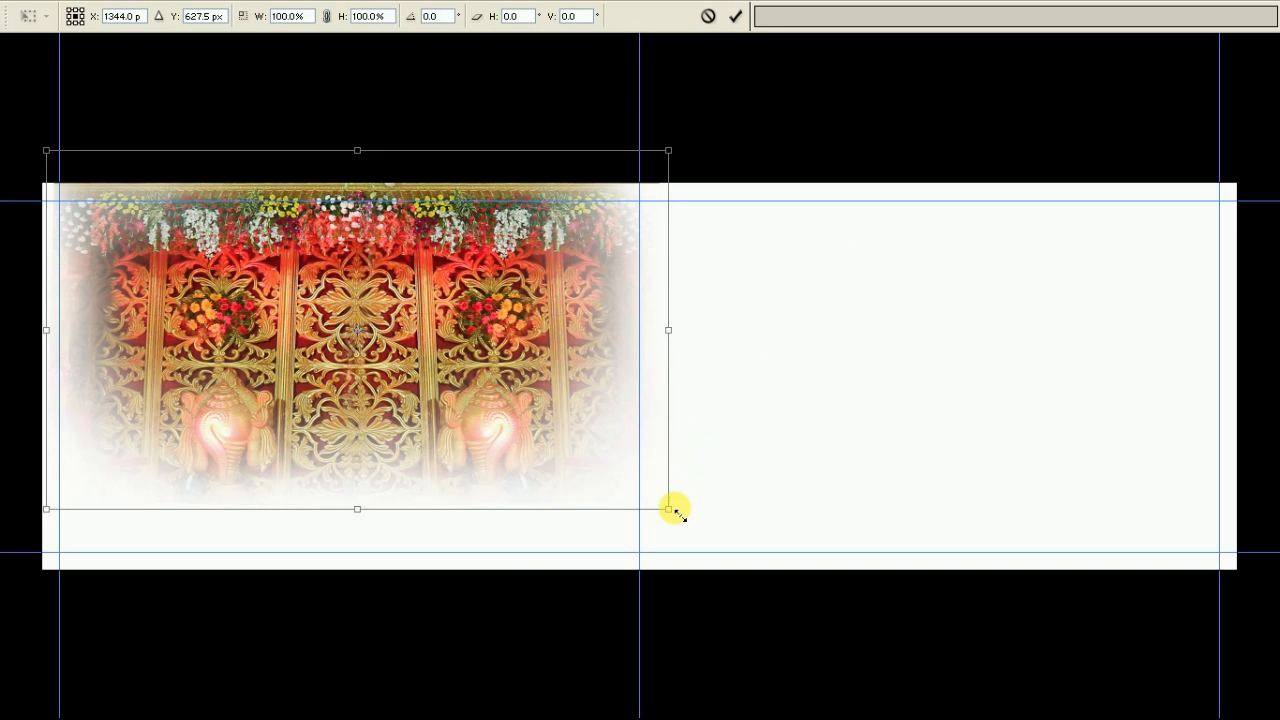
pyautogui.moveTo(675, 510); pyautogui.dragTo(678, 512)
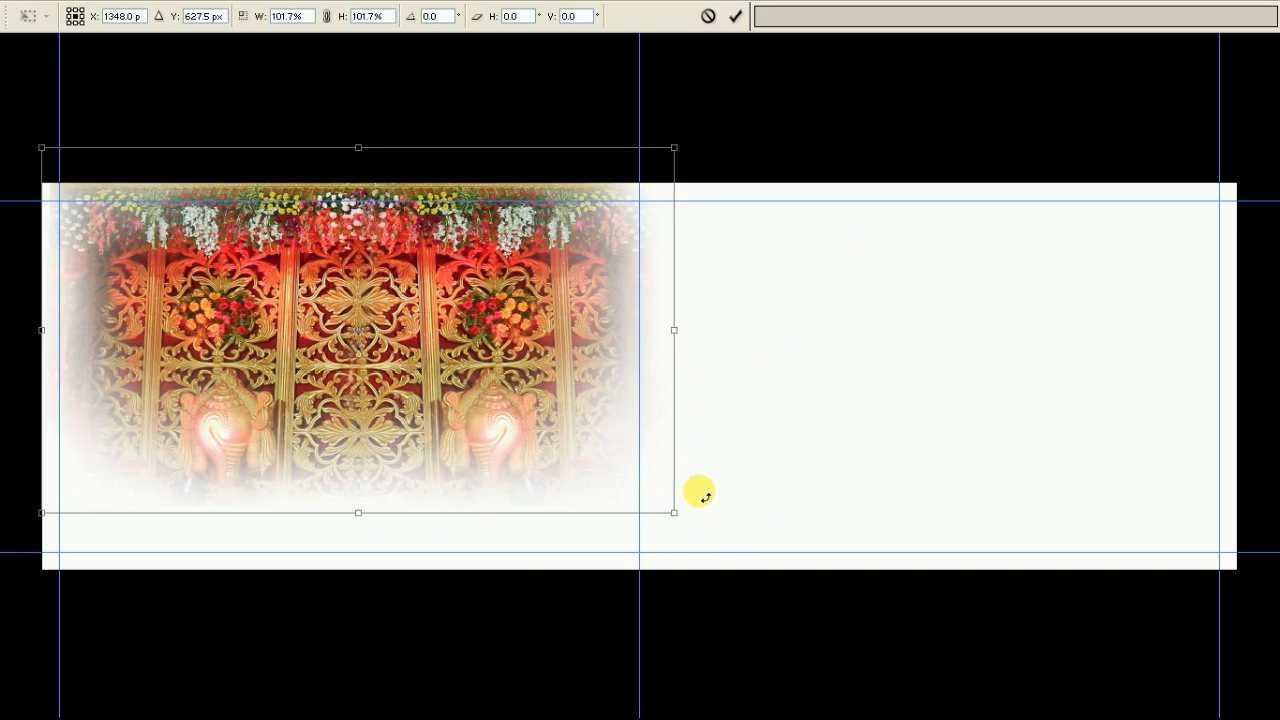
pyautogui.press('Return')
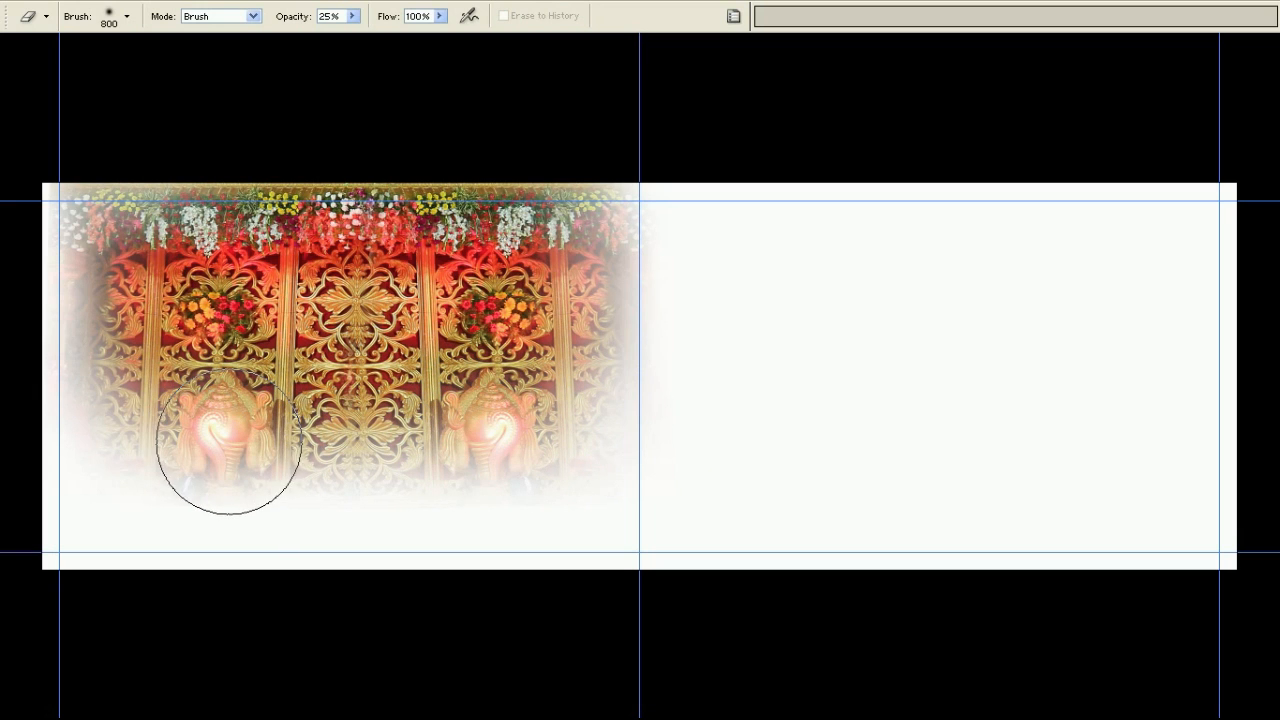
# Choose the hard round 19 px Brush preset and enlarge it to 600 px
pyautogui.press('b')
pyautogui.rightClick(312, 409)
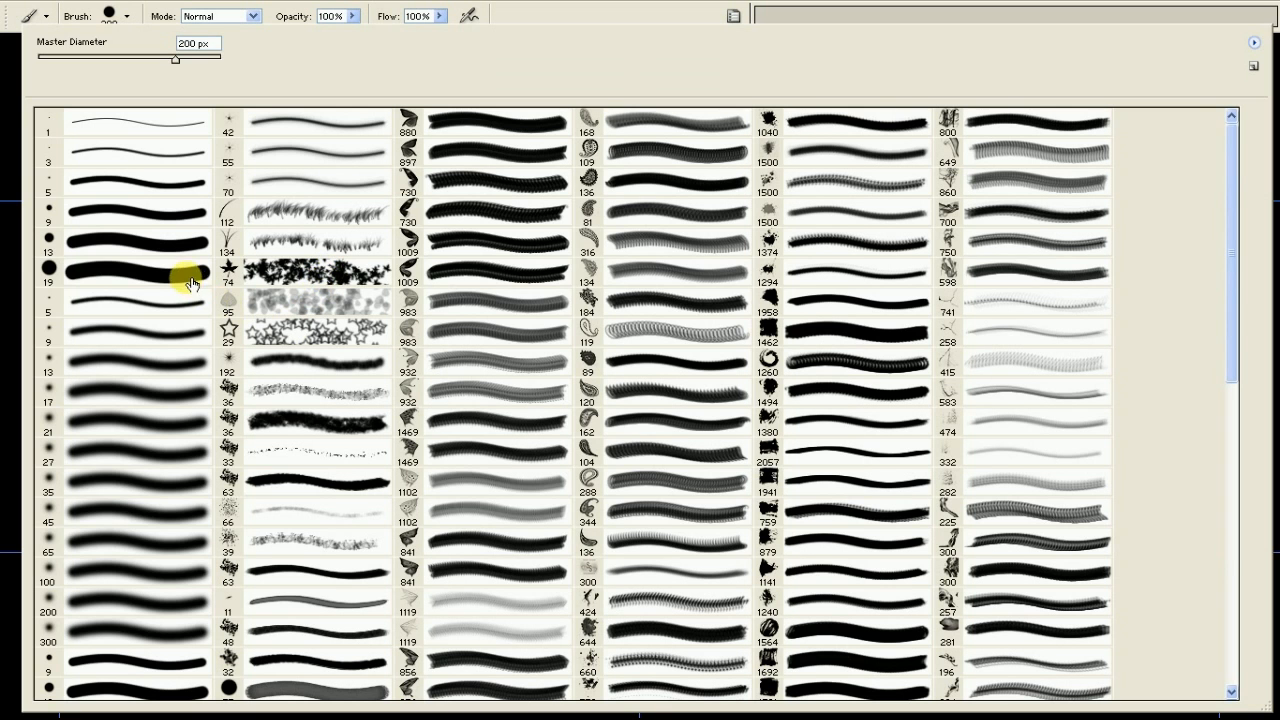
pyautogui.click(190, 284)
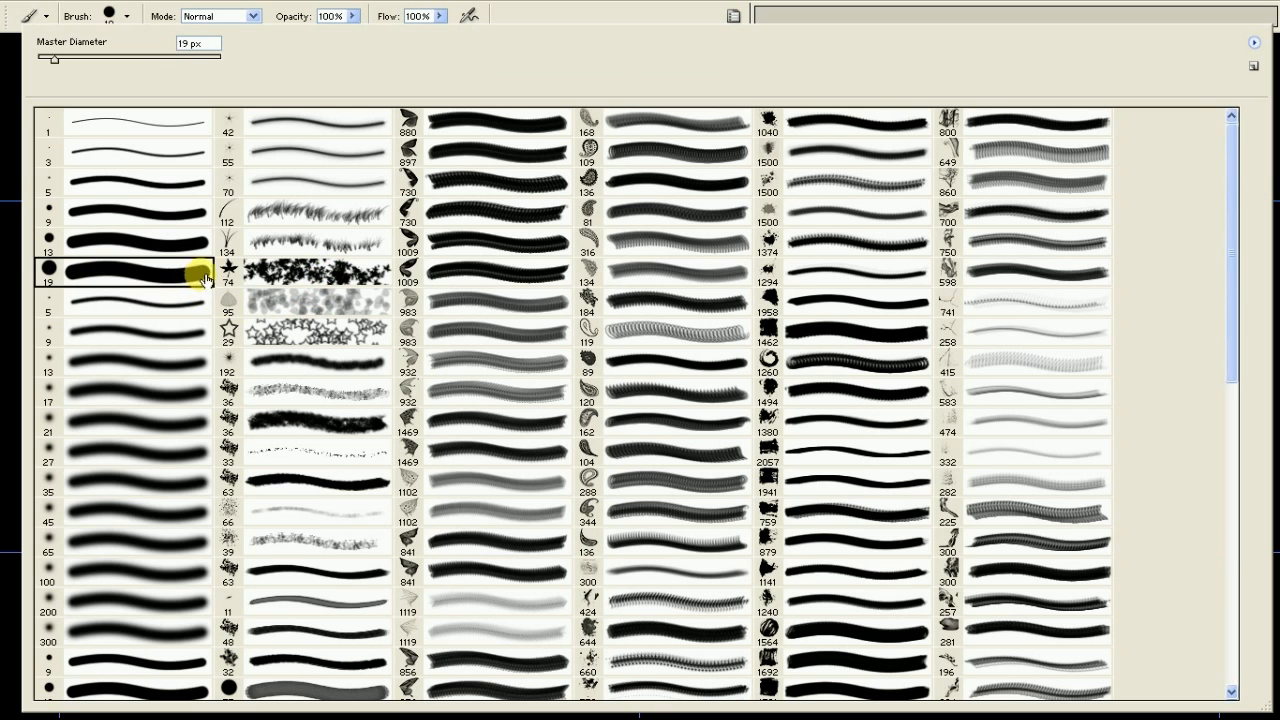
pyautogui.press('Return')
pyautogui.press(']')
pyautogui.press(']')
pyautogui.press(']')
pyautogui.press(']')
pyautogui.press(']')
pyautogui.press(']')
pyautogui.press(']')
pyautogui.press(']')
pyautogui.press(']')
pyautogui.press(']')
pyautogui.press(']')
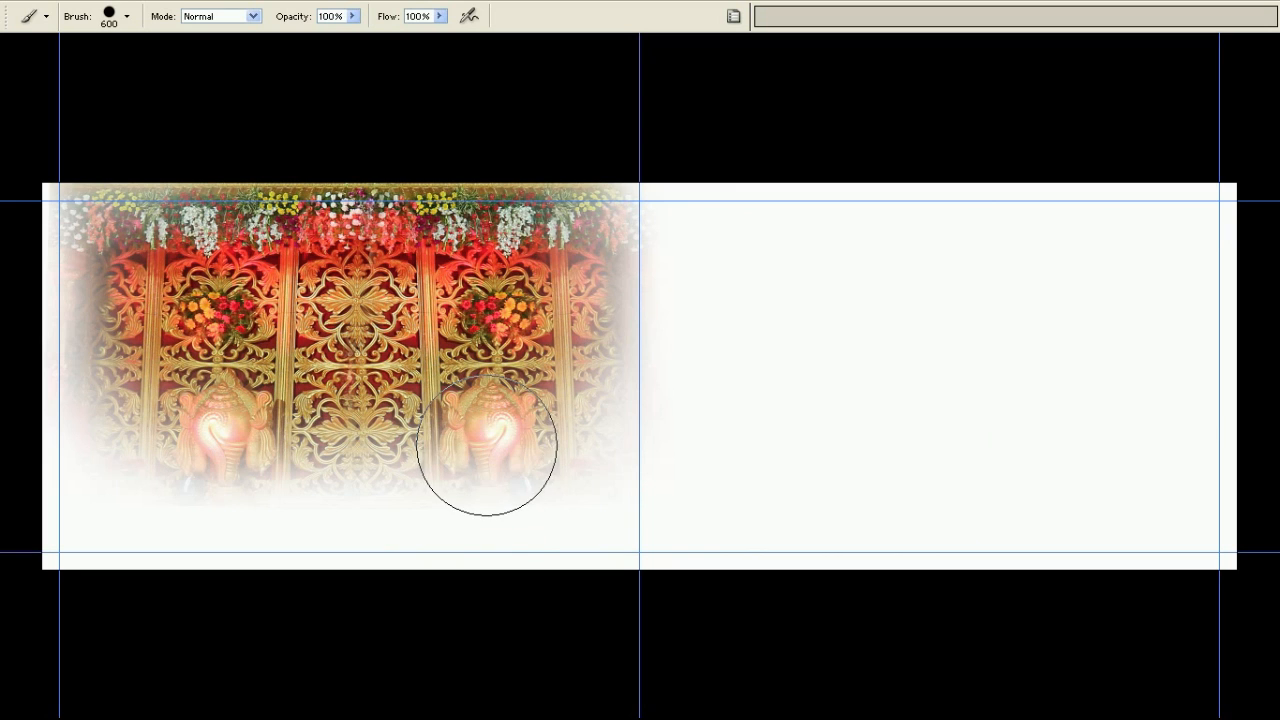
# Paint a quick mask over both shell statues and the lower part of the stage, and convert it to a selection
pyautogui.click(488, 462)
pyautogui.click(235, 468)
pyautogui.moveTo(207, 460)
pyautogui.mouseDown()
pyautogui.moveTo(171, 477)
pyautogui.moveTo(214, 443)
pyautogui.mouseUp()
pyautogui.moveTo(271, 515)
pyautogui.mouseDown()
pyautogui.moveTo(433, 497)
pyautogui.moveTo(534, 464)
pyautogui.moveTo(631, 493)
pyautogui.mouseUp()
pyautogui.press('q')
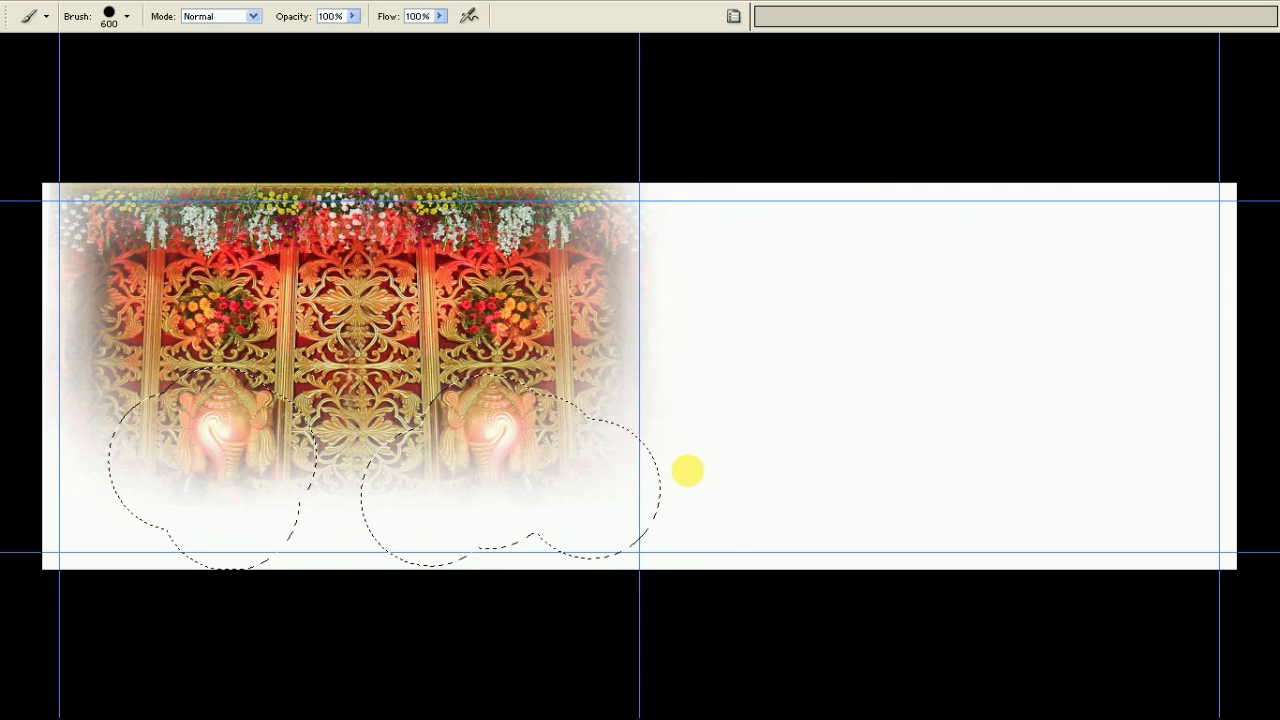
# Feather the selection around the statues by 180 pixels
pyautogui.hotkey('ctrl', 'alt', 'd')
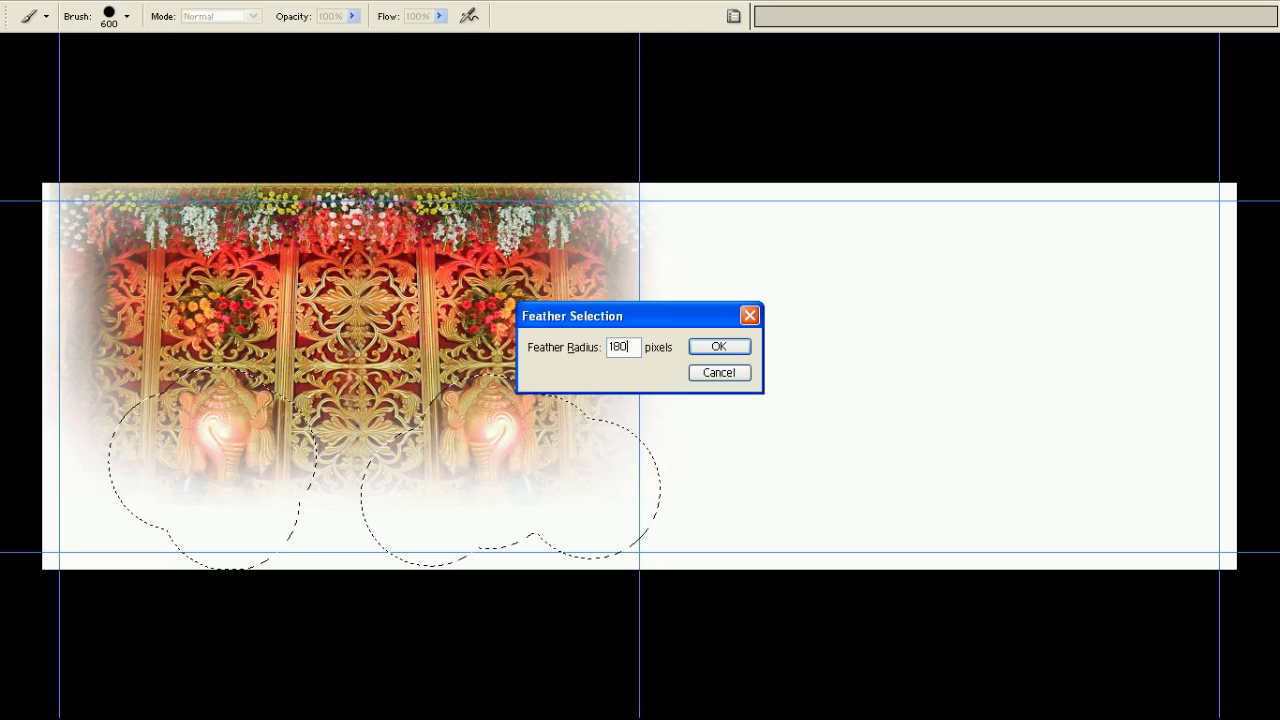
pyautogui.press('Return')
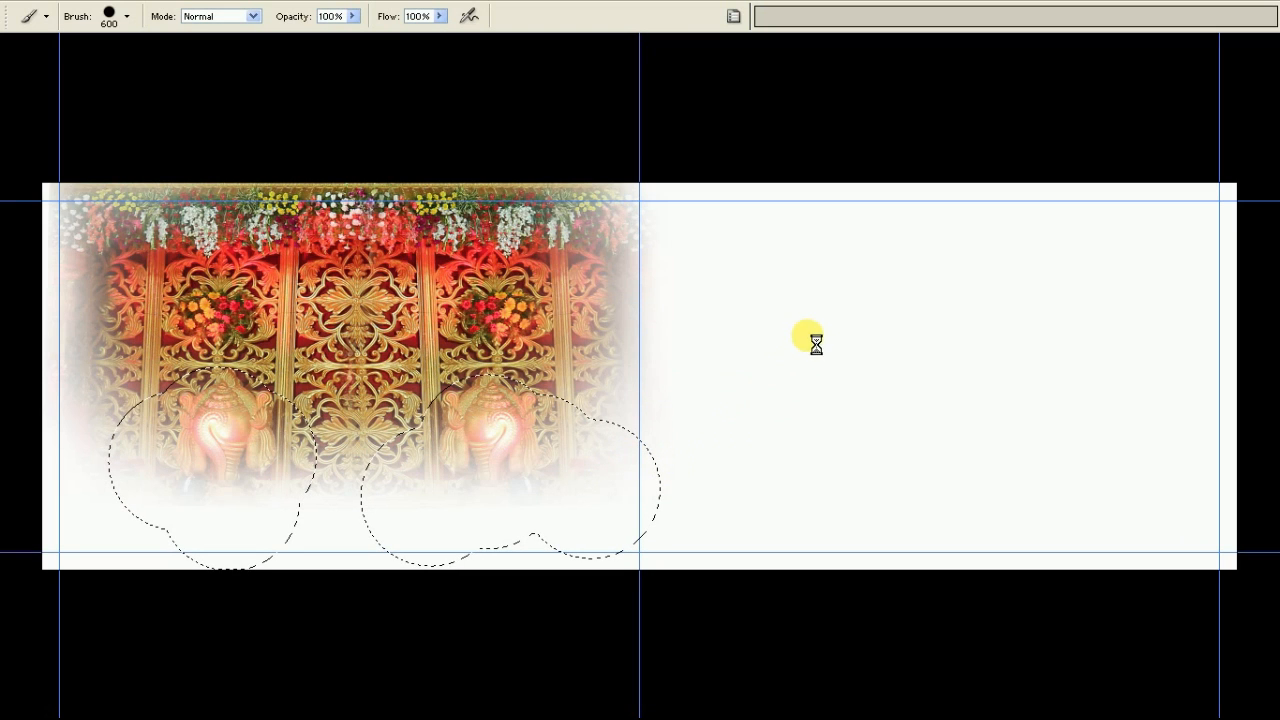
pyautogui.press('v')
pyautogui.press('F7')
pyautogui.press('F7')
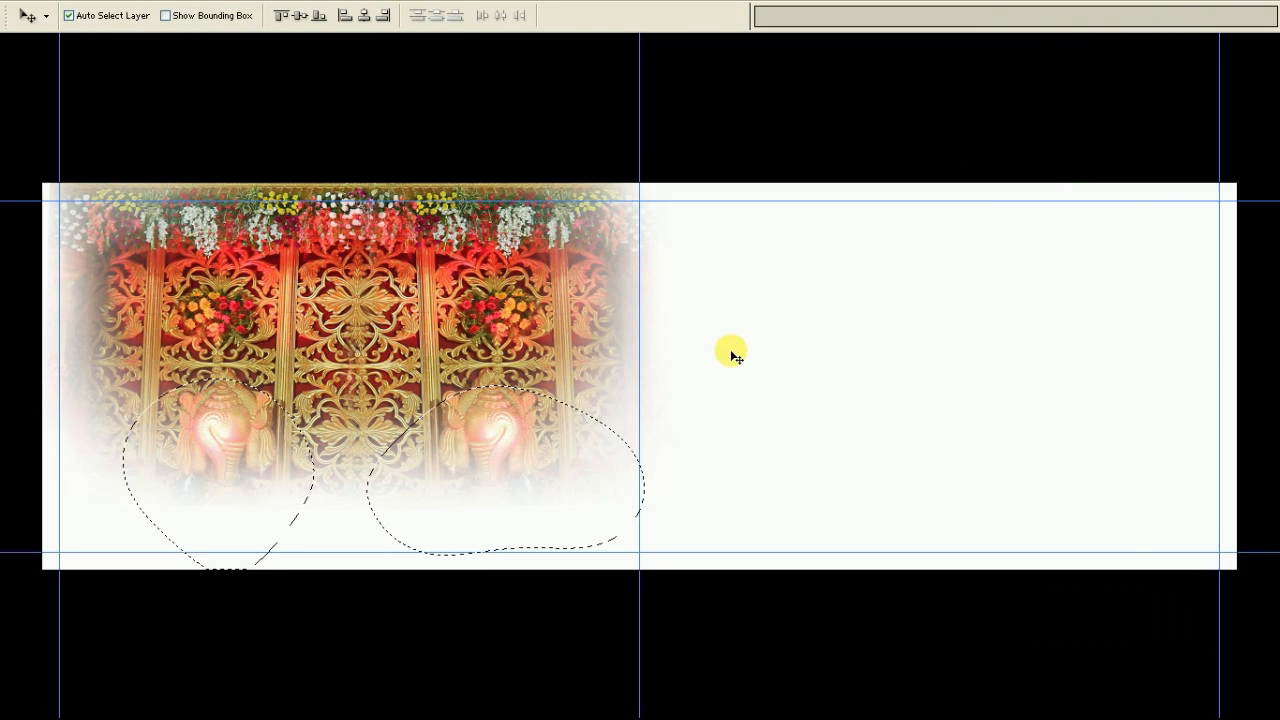
# Apply a Gaussian Blur with a 56-pixel radius to the feathered selection around both statues, and deselect
pyautogui.hotkey('alt', 't')
pyautogui.press('b')
pyautogui.press('Right')
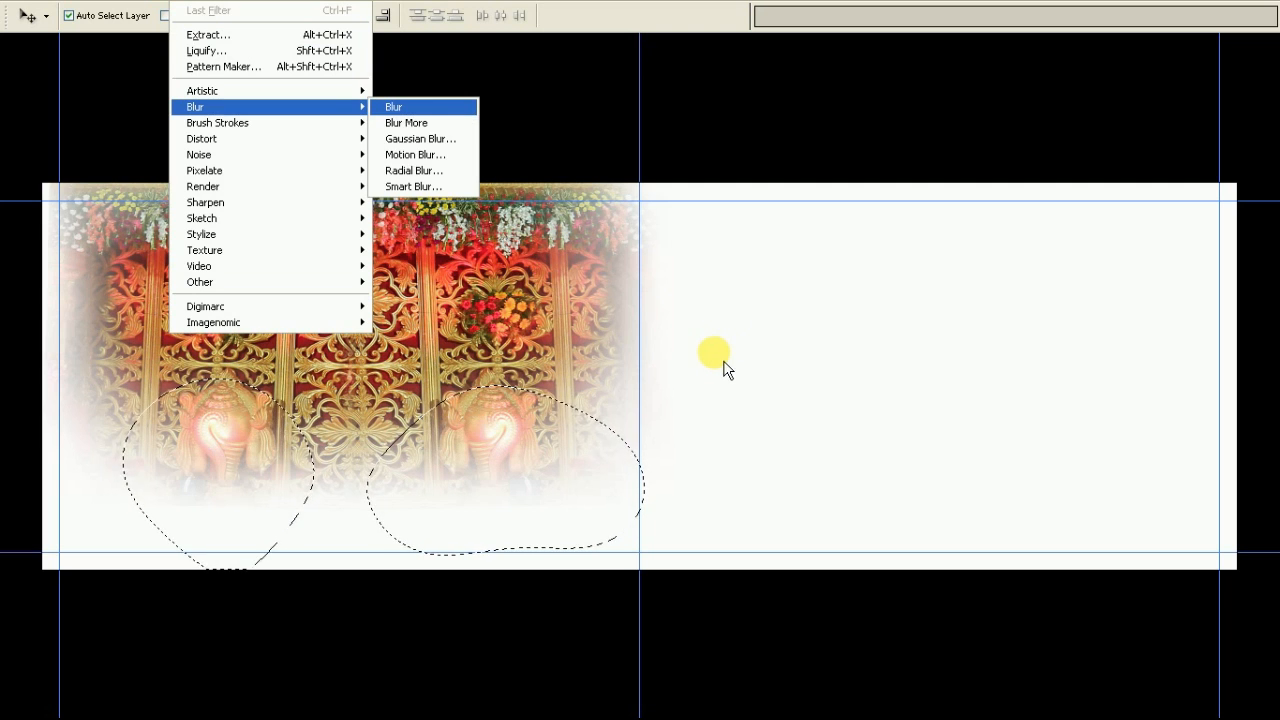
pyautogui.click(430, 141)
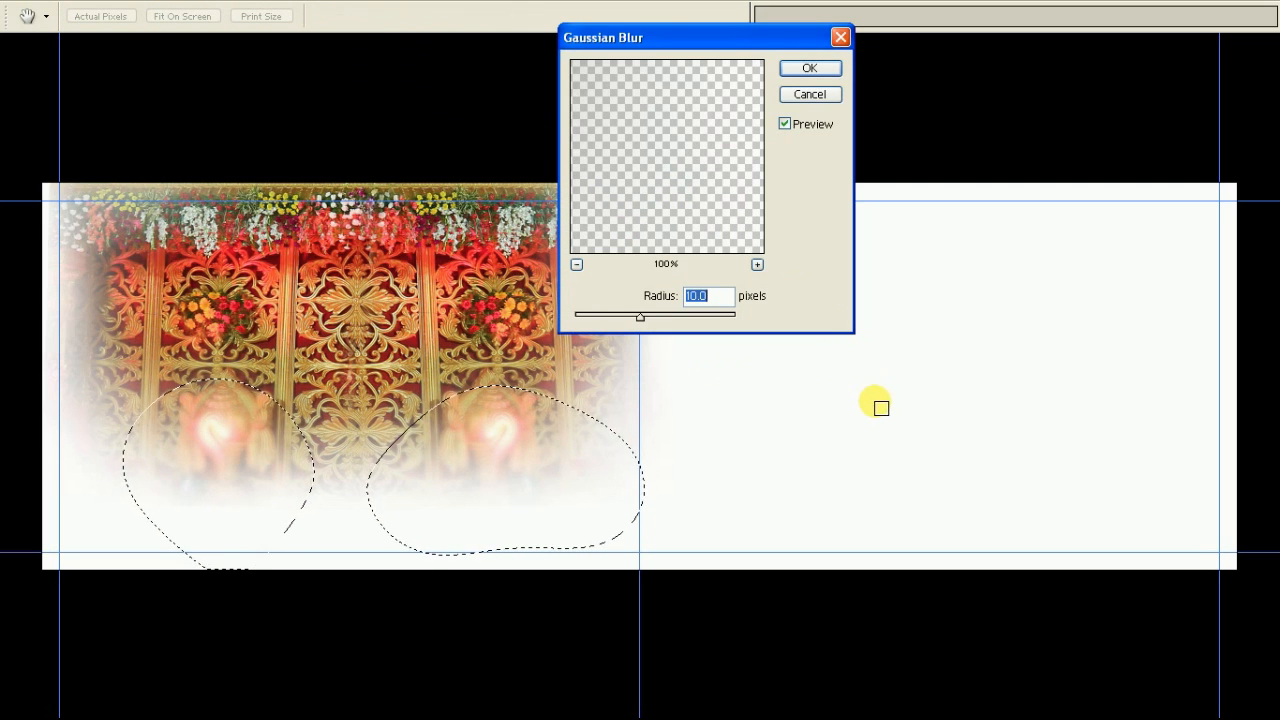
pyautogui.write('56')
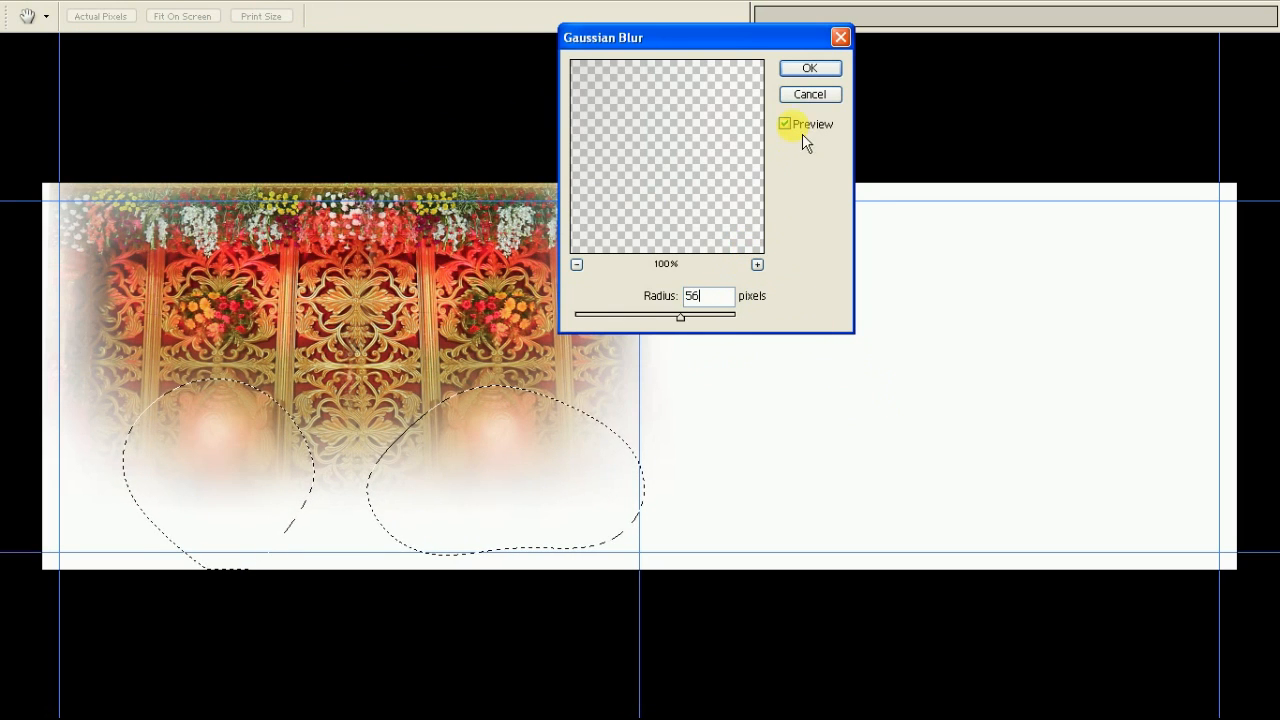
pyautogui.click(809, 67)
pyautogui.hotkey('ctrl', 'd')
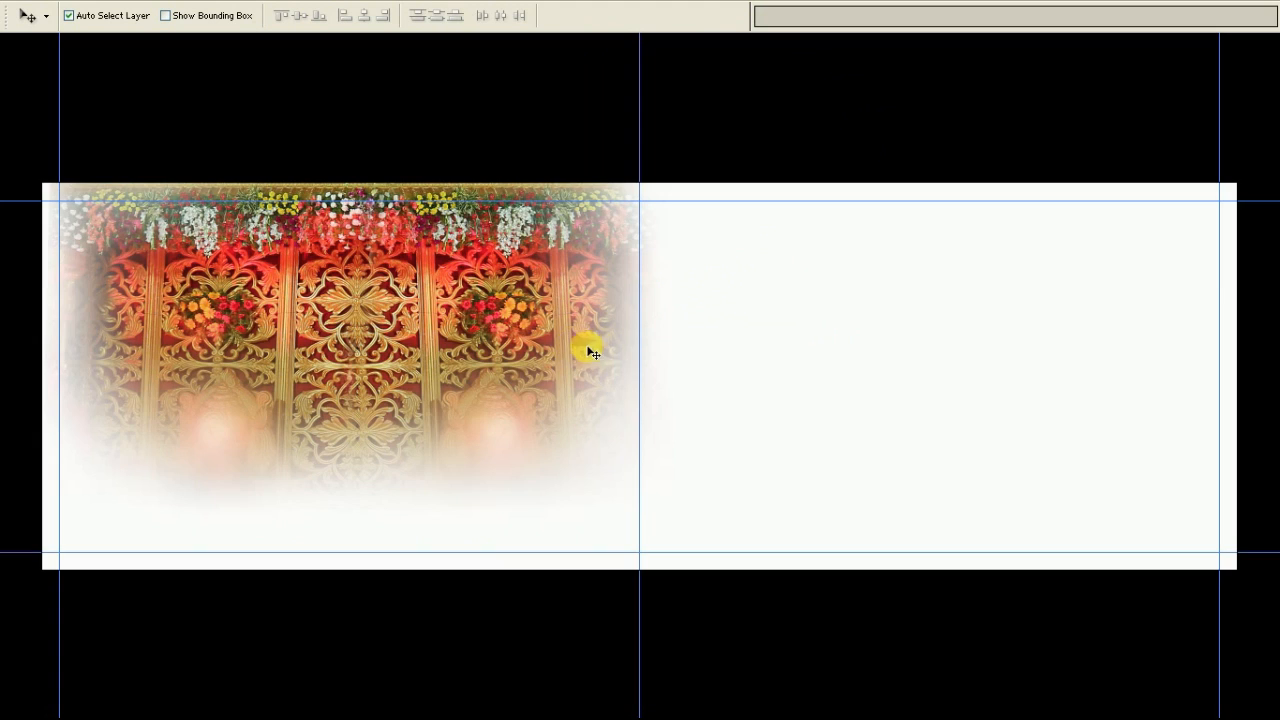
# Select a rectangle over the central carved panels and flower bunches of the stage image and copy it to a new layer
pyautogui.hotkey('ctrl', '+')
pyautogui.press('Home')
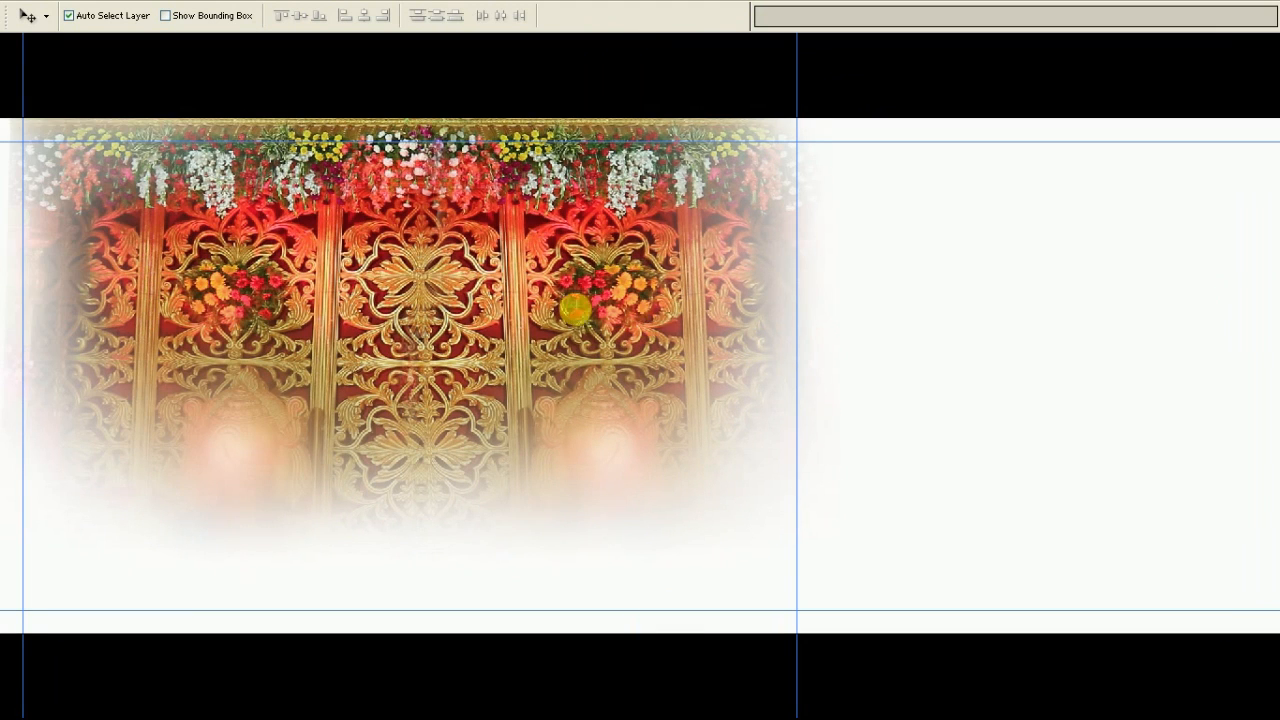
pyautogui.hotkey('ctrl', '-')
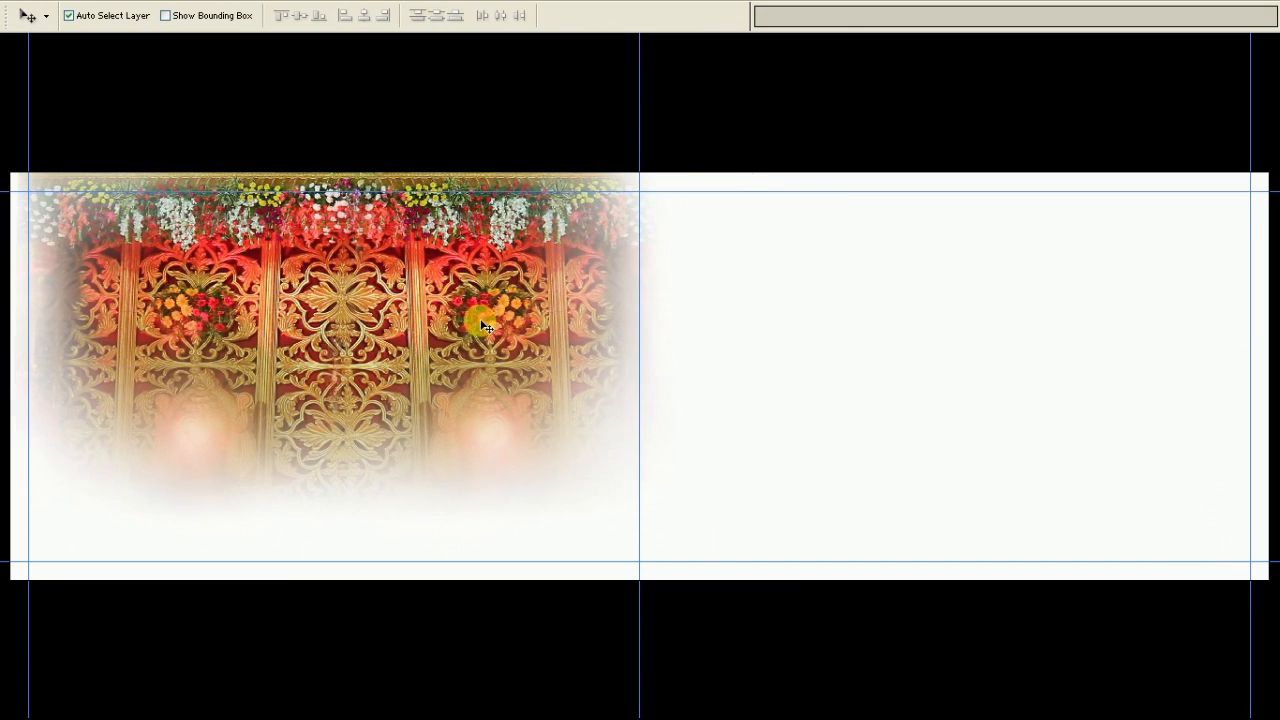
pyautogui.press('m')
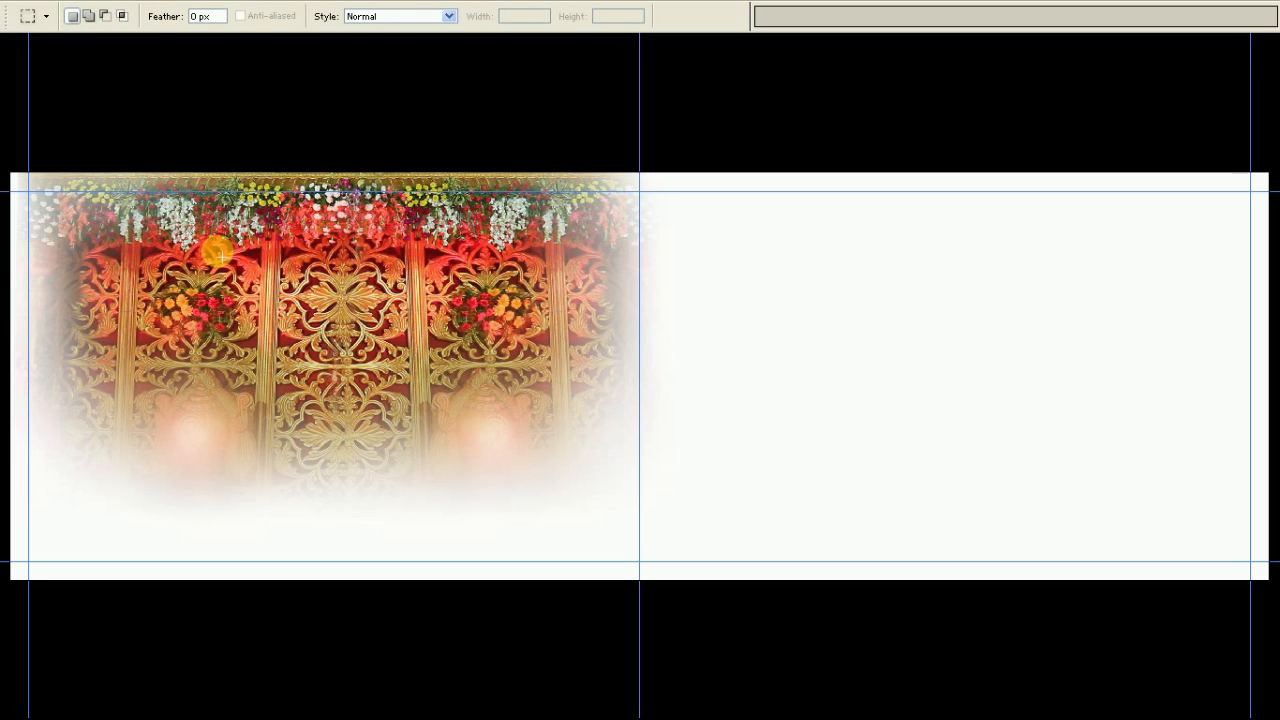
pyautogui.press('Tab')
pyautogui.moveTo(20, 128); pyautogui.dragTo(80, 126)
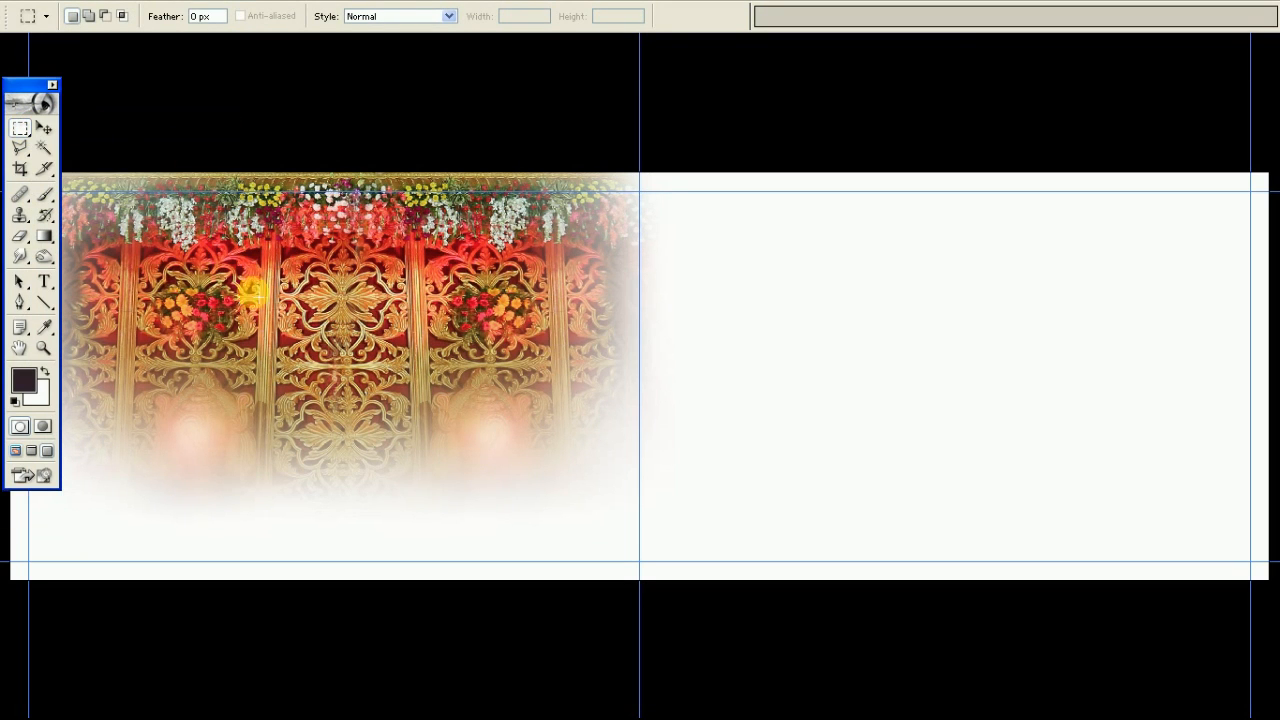
pyautogui.moveTo(104, 233); pyautogui.dragTo(528, 425)
pyautogui.press('v')
pyautogui.scroll(-1, 620, 363)
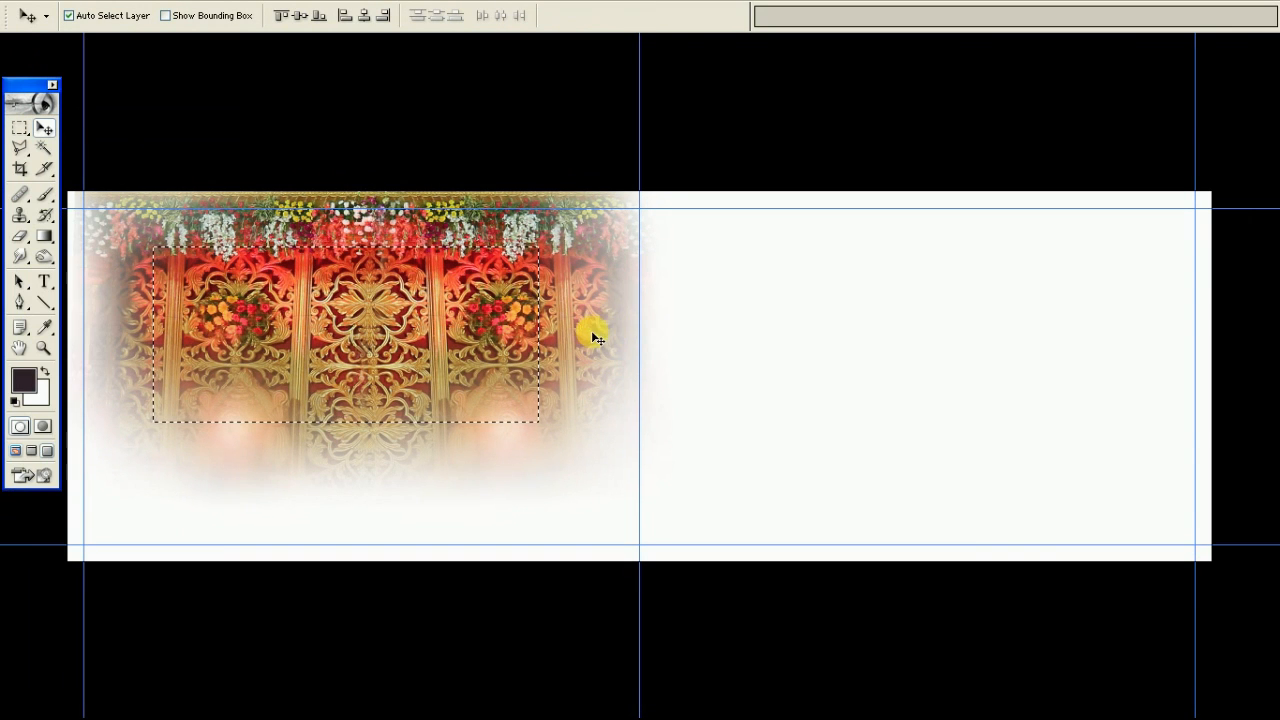
pyautogui.hotkey('ctrl', 'j')
# Enlarge and reposition the copied panel section until it covers the whole two-page canvas, and apply the transform
pyautogui.hotkey('ctrl', 't')
pyautogui.moveTo(460, 323); pyautogui.dragTo(370, 273)
pyautogui.moveTo(456, 369); pyautogui.dragTo(908, 551)
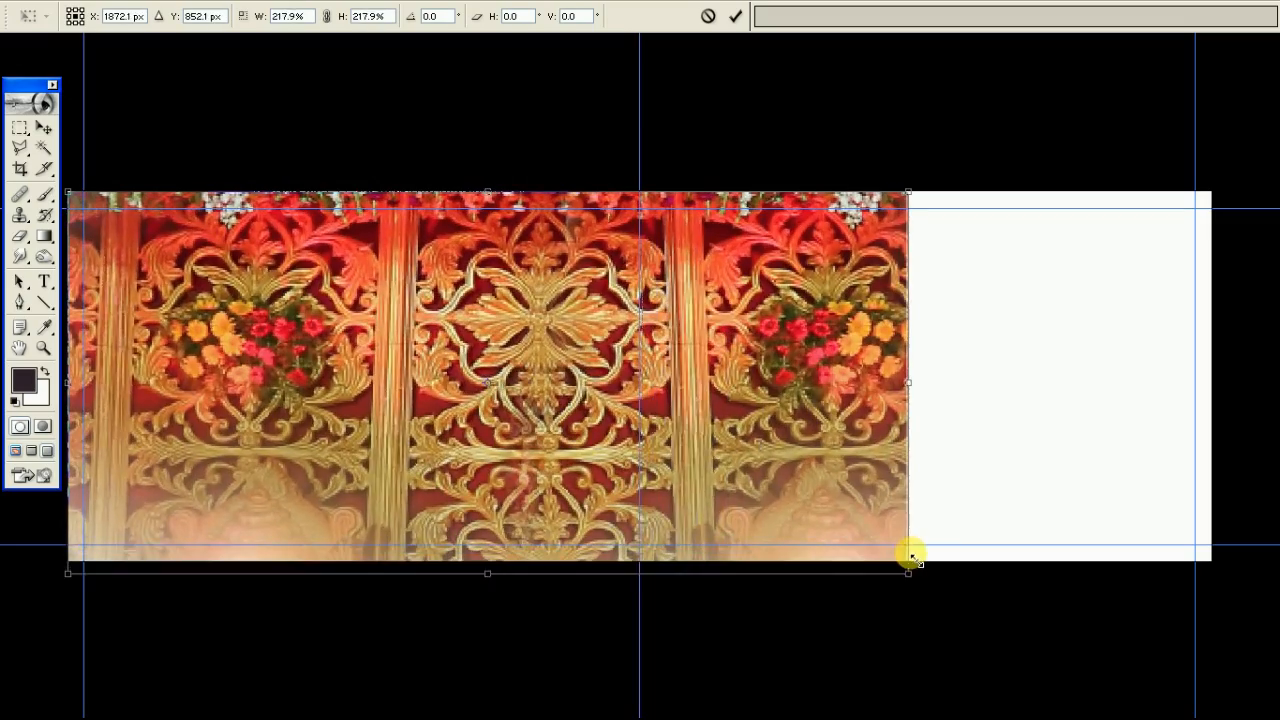
pyautogui.scroll(-1, 864, 231)
pyautogui.moveTo(862, 229); pyautogui.dragTo(886, 209)
pyautogui.moveTo(891, 345); pyautogui.dragTo(1131, 345)
pyautogui.moveTo(1058, 207); pyautogui.dragTo(1051, 180)
pyautogui.moveTo(1129, 591); pyautogui.dragTo(1025, 533)
pyautogui.press('Return')
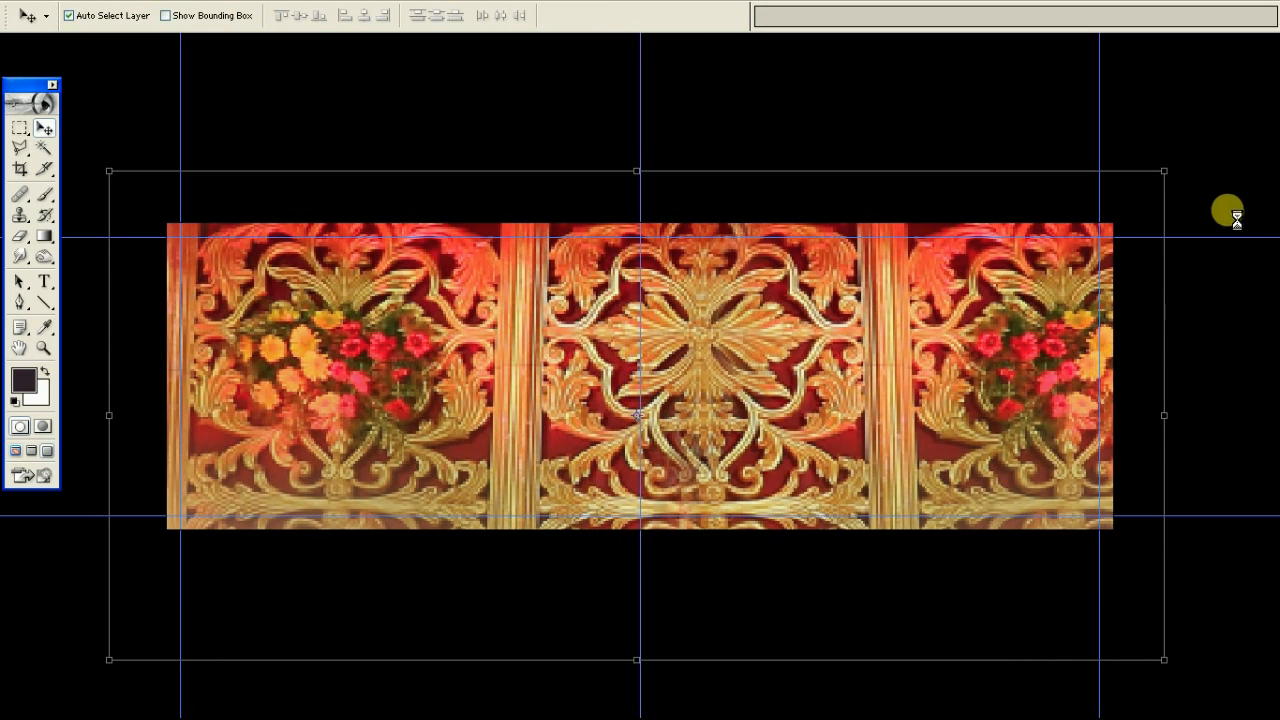
# Link the enlarged panel layer to the Background and merge the two beneath the faded stage layer
pyautogui.press('F7')
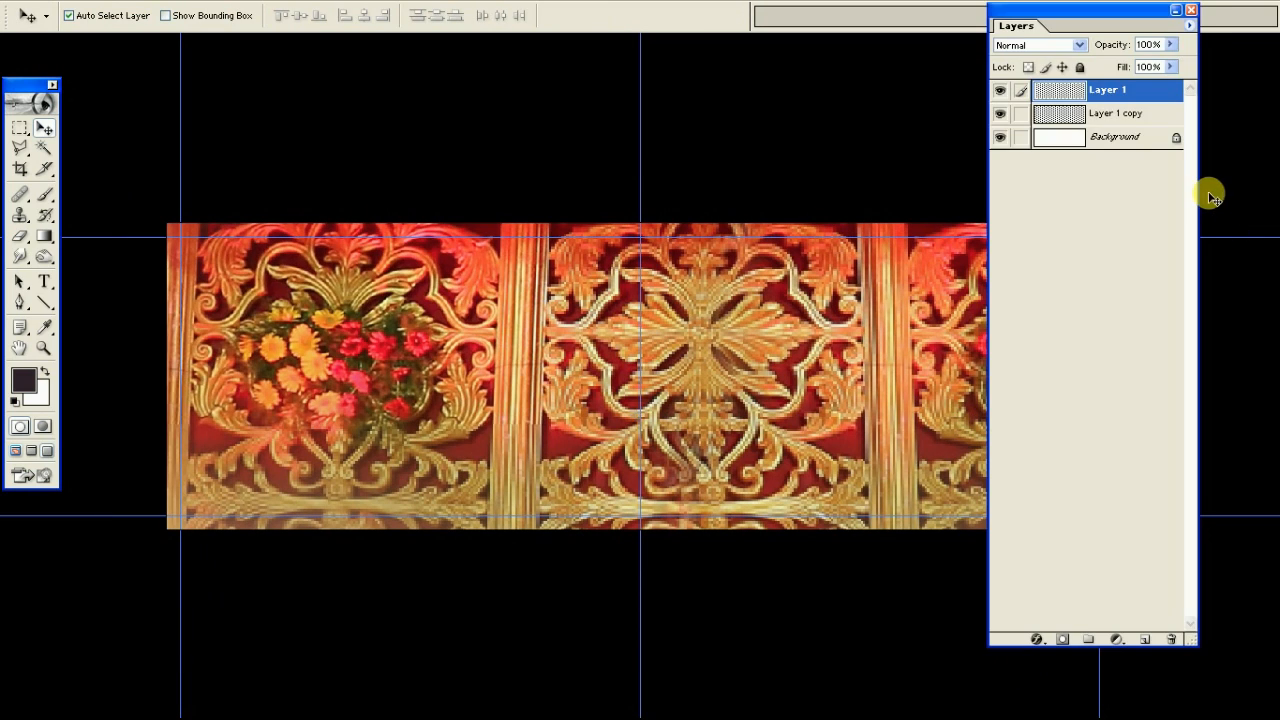
pyautogui.click(1024, 138)
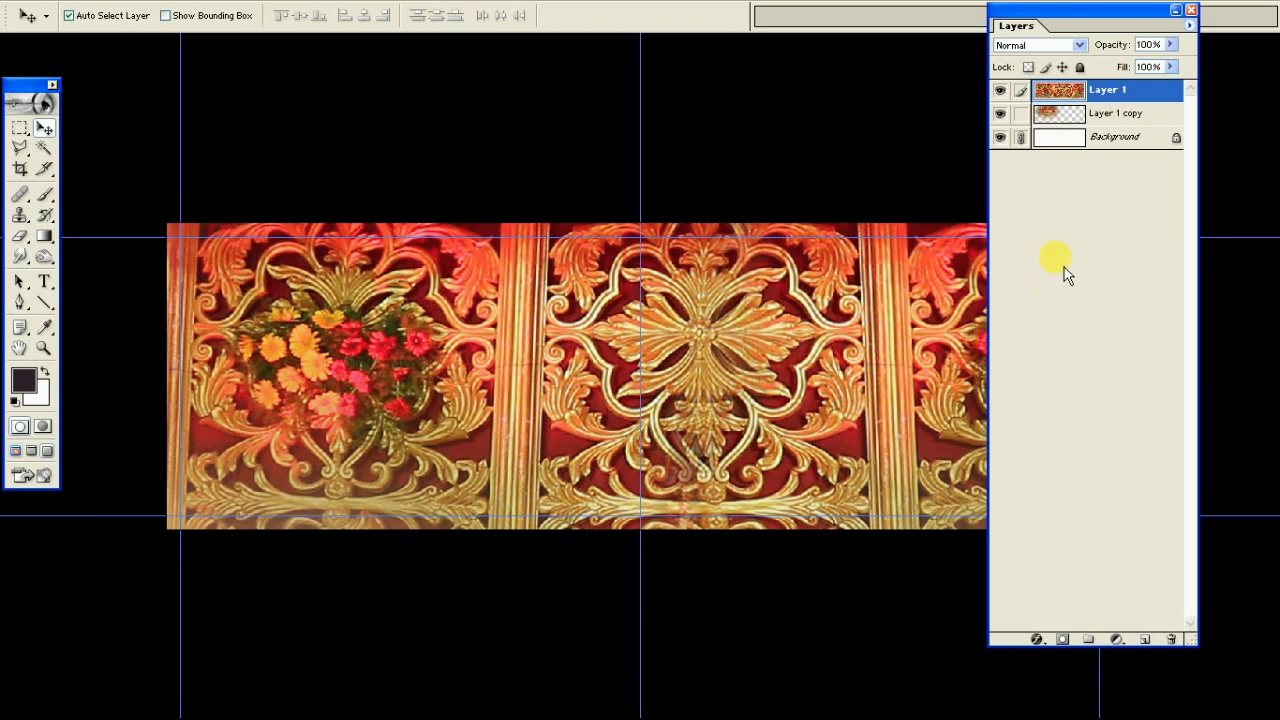
pyautogui.hotkey('ctrl', 'e')
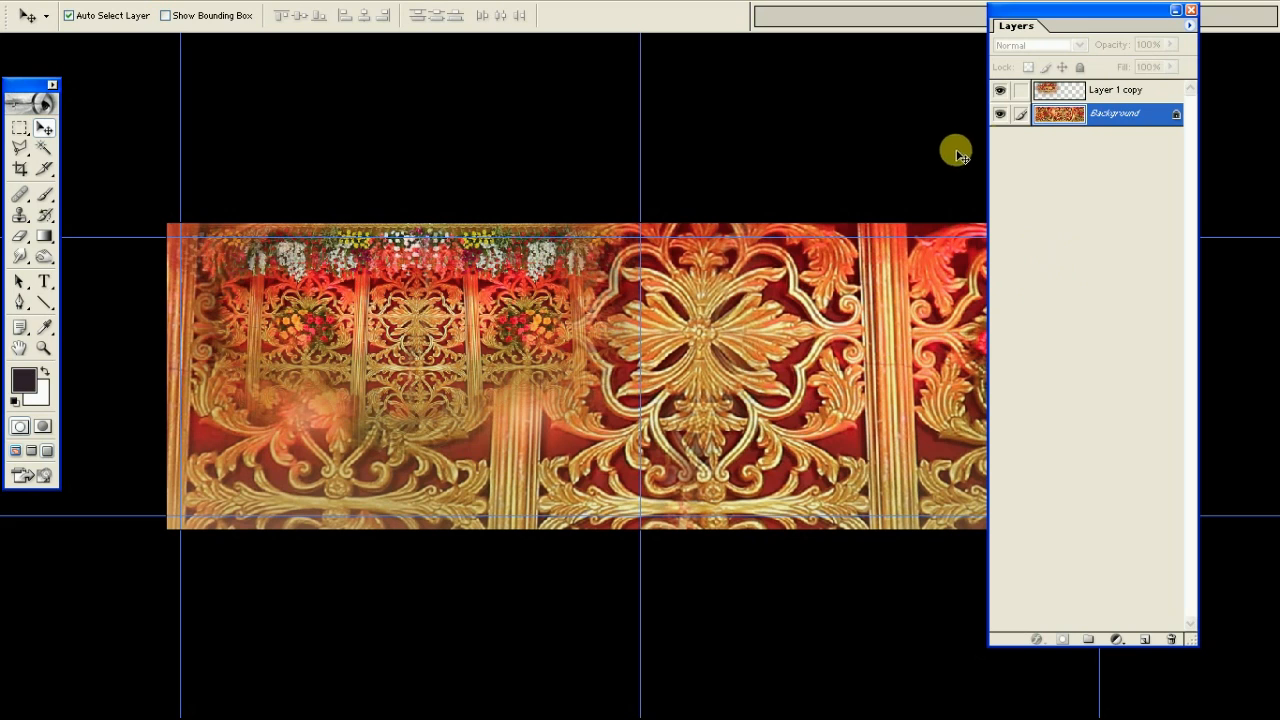
pyautogui.hotkey('ctrl', 'z')
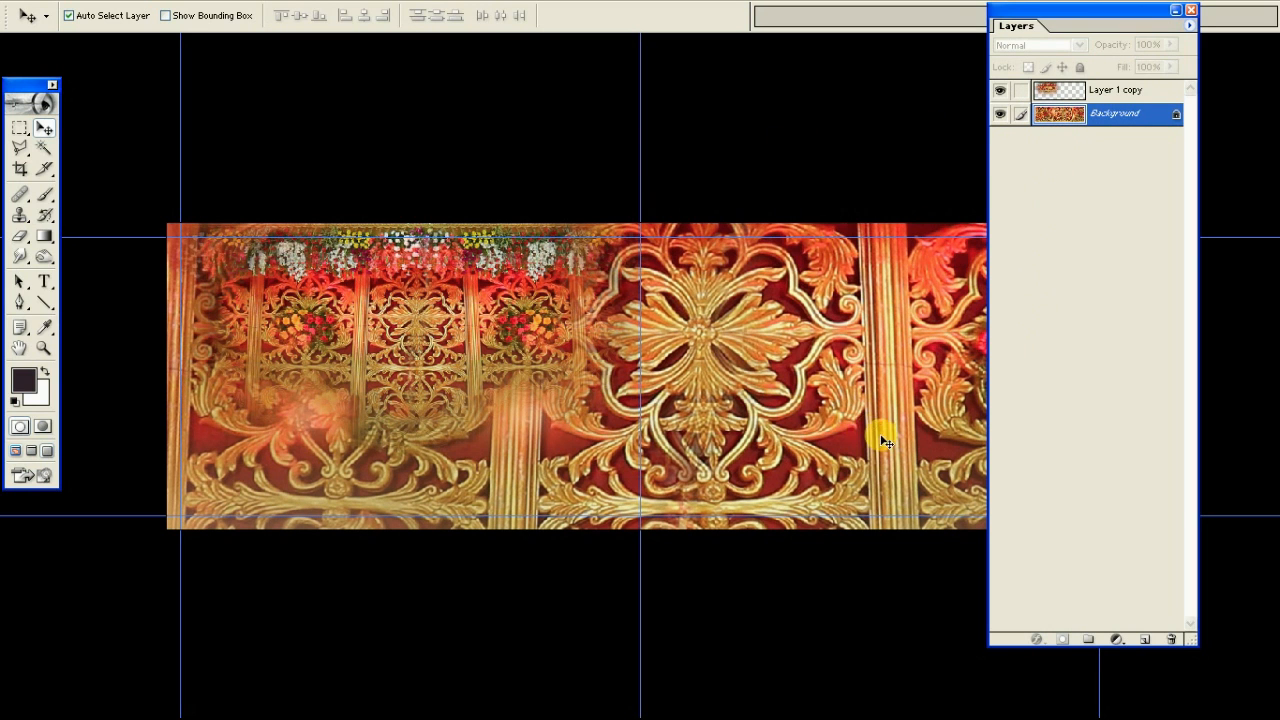
# Blur the merged Background with a Gaussian Blur of 56 pixels radius
pyautogui.press('f')
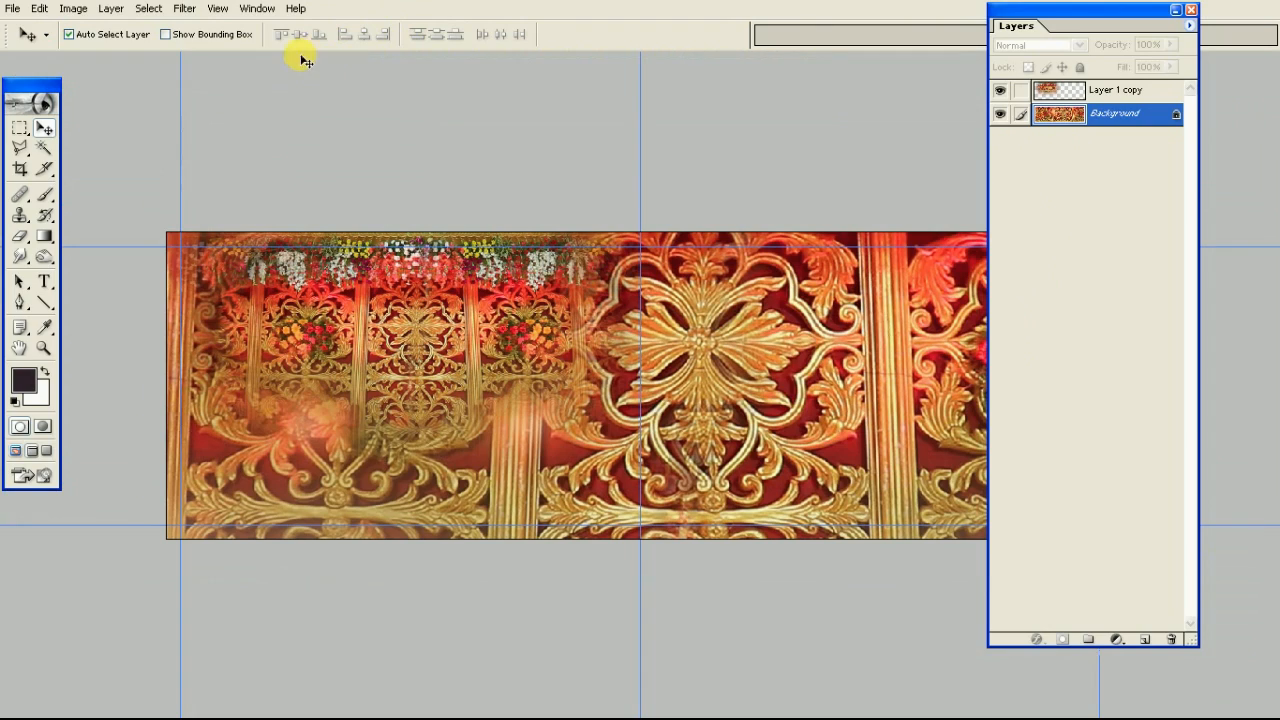
pyautogui.click(190, 9)
pyautogui.moveTo(250, 124)
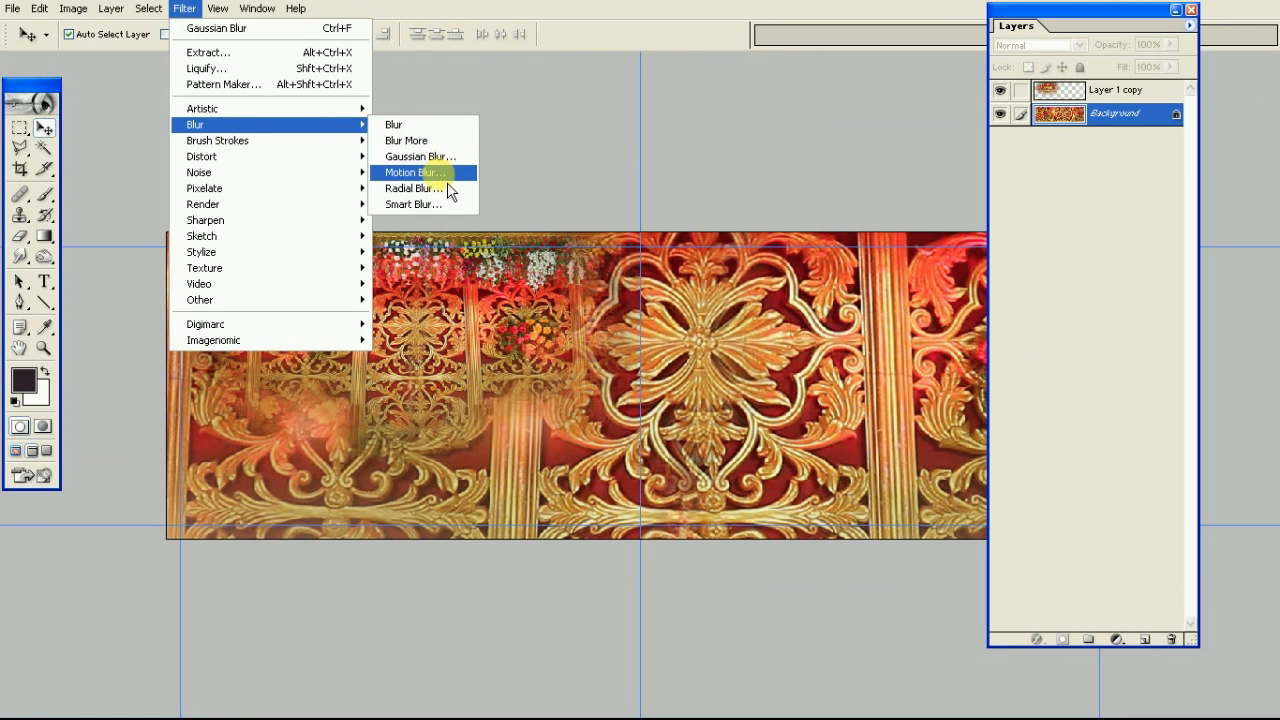
pyautogui.click(452, 157)
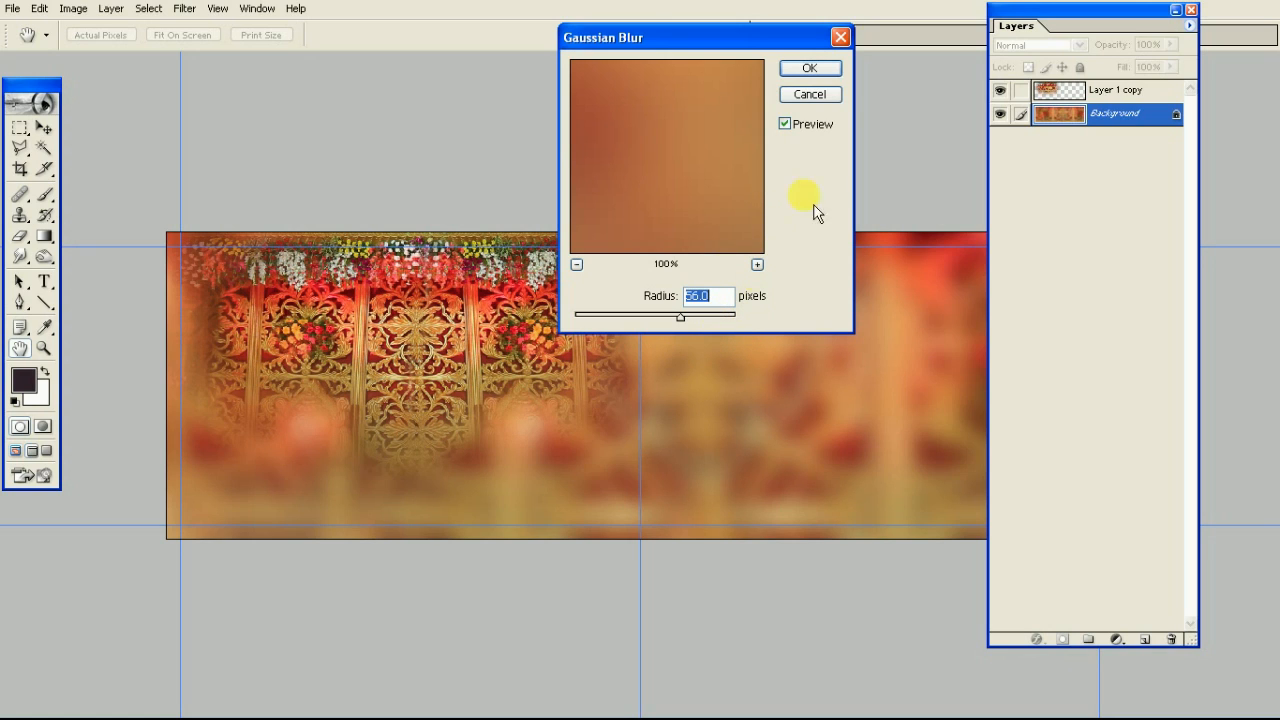
pyautogui.click(810, 68)
pyautogui.press('v')
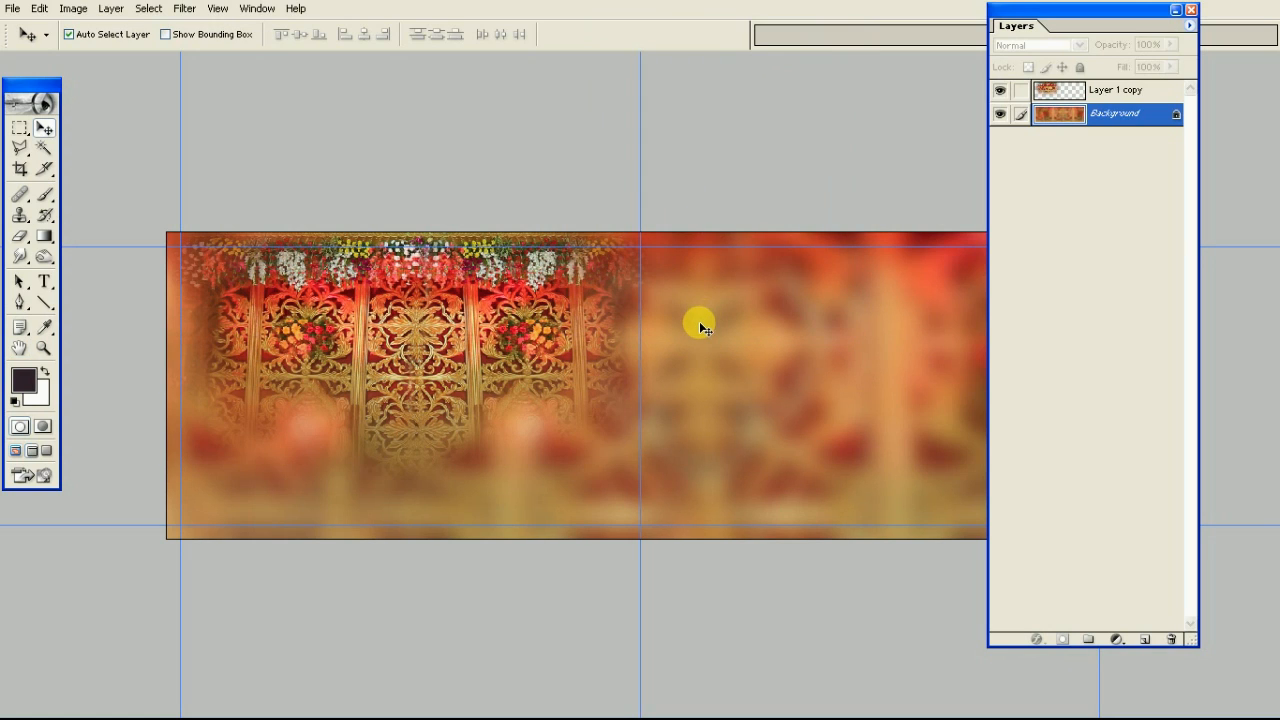
# Duplicate the faded stage layer, rotate the copy 180°, and move it down over the lower part of the stage
pyautogui.hotkey('ctrl', '+')
pyautogui.press('Tab')
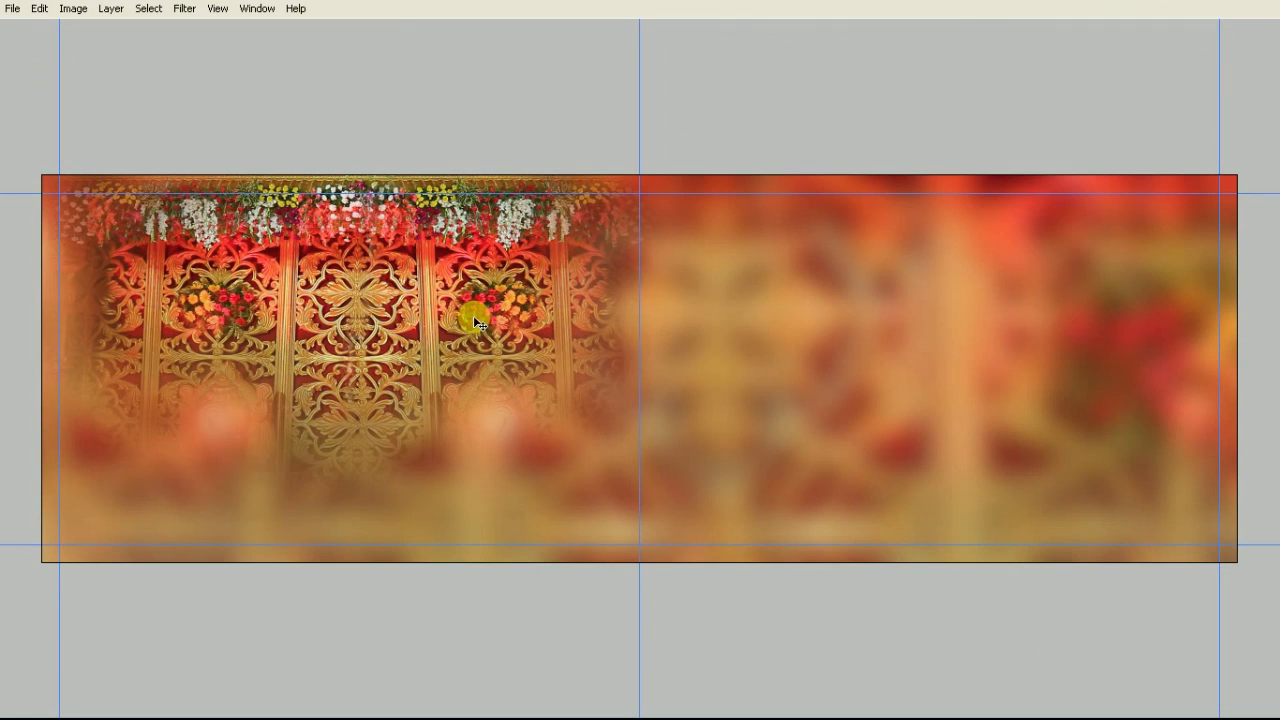
pyautogui.press('Tab')
pyautogui.click(1043, 90)
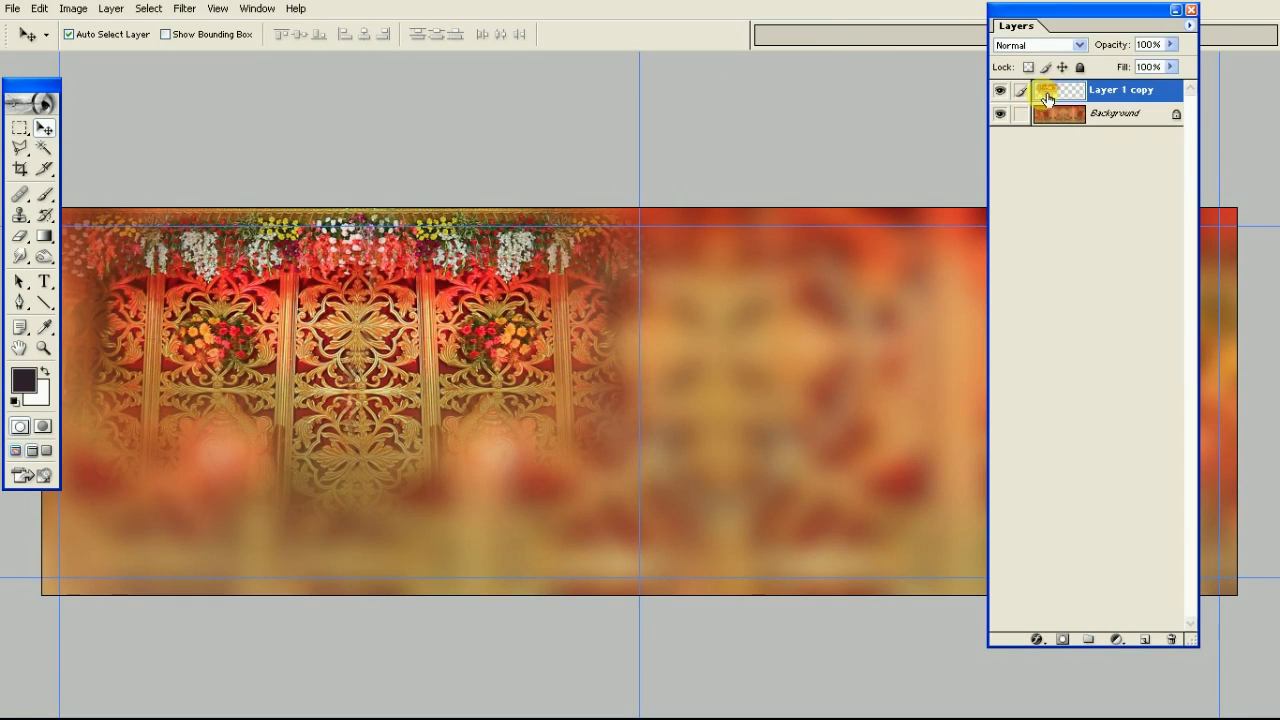
pyautogui.hotkey('ctrl', 'j')
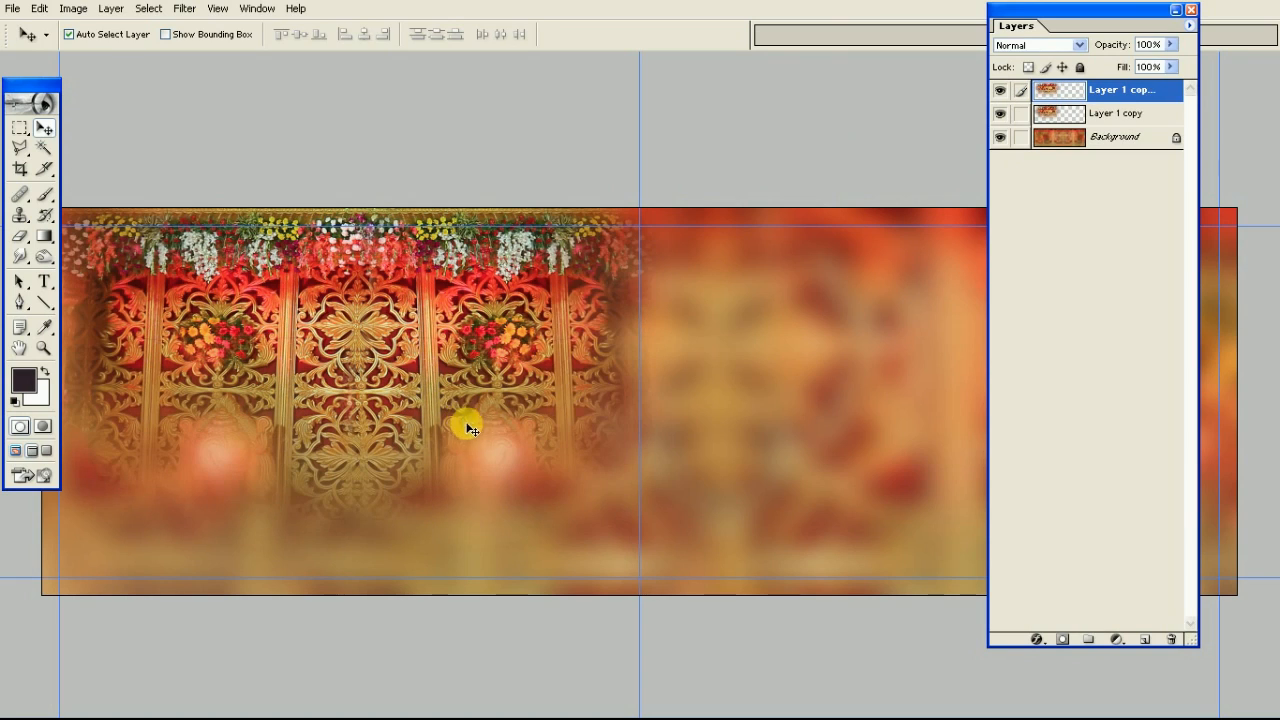
pyautogui.hotkey('ctrl', 't')
pyautogui.rightClick(536, 312)
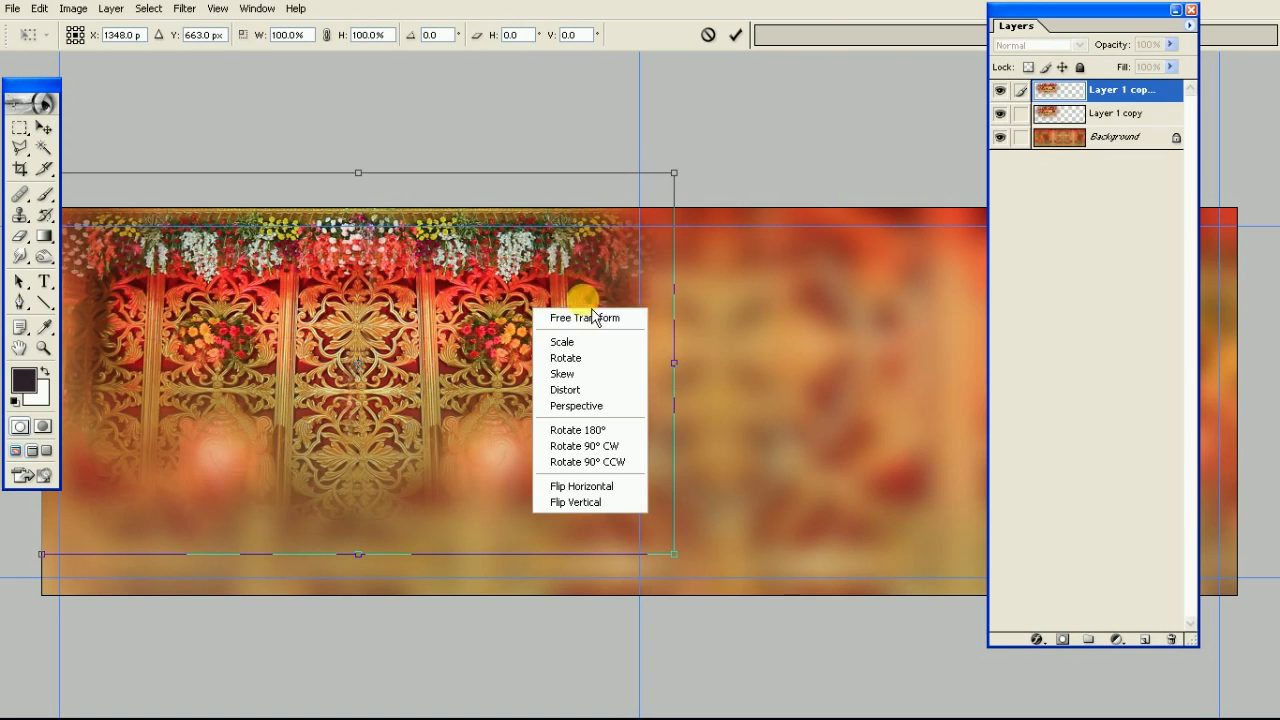
pyautogui.click(612, 435)
pyautogui.moveTo(557, 403); pyautogui.dragTo(561, 526)
# Shape the rotated copy into a floor in perspective, spreading its lower edge to a horizontal skew of -64° and lowering its upper edge
pyautogui.rightClick(563, 421)
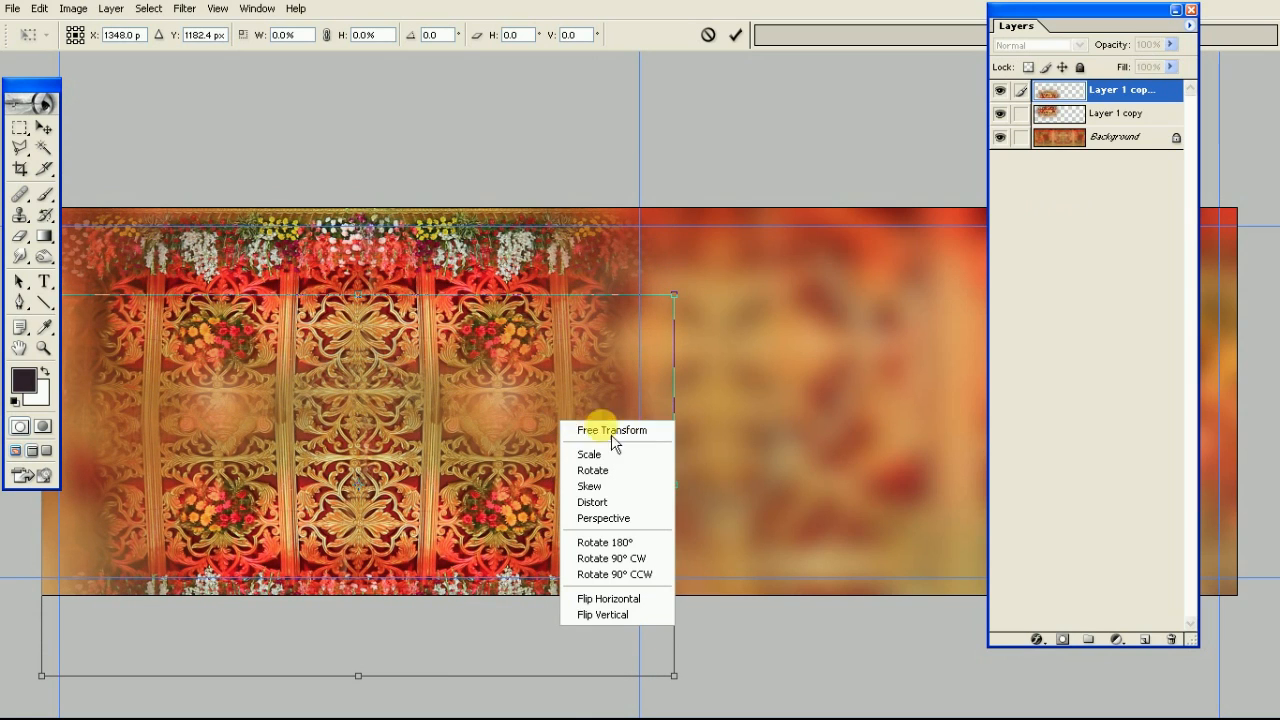
pyautogui.click(616, 520)
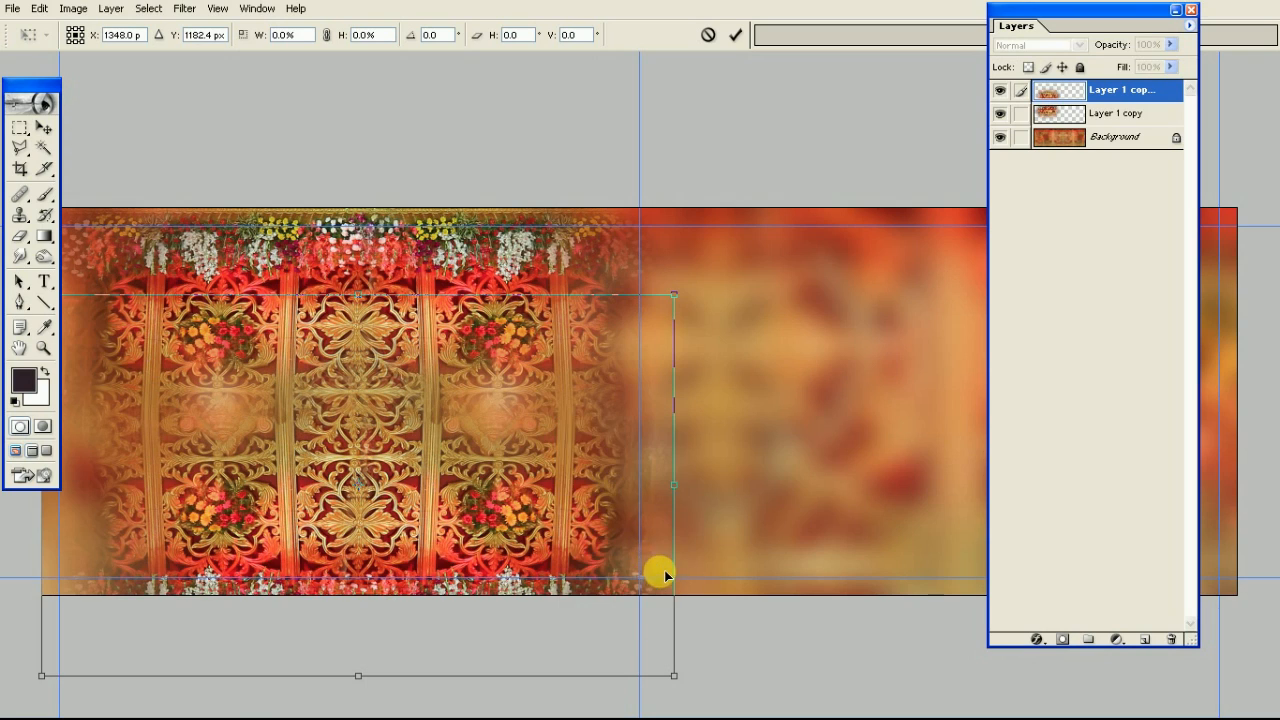
pyautogui.hotkey('ctrl', '-')
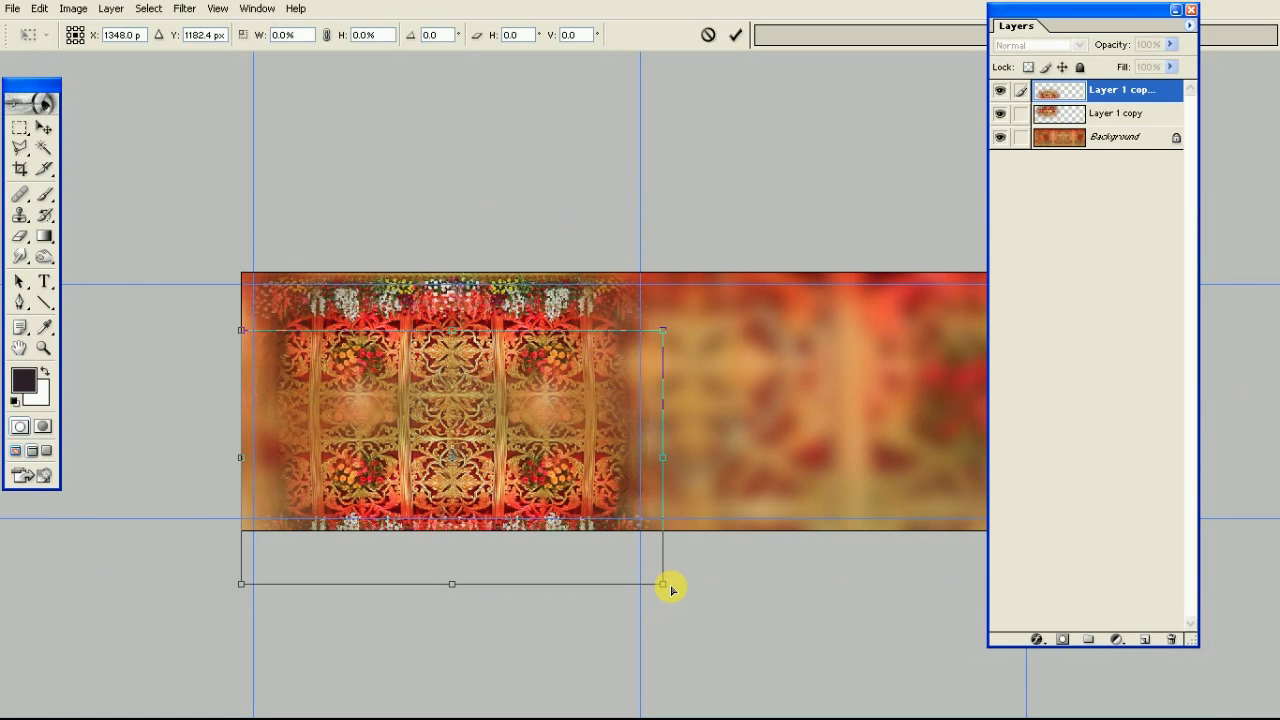
pyautogui.moveTo(667, 585); pyautogui.dragTo(929, 580)
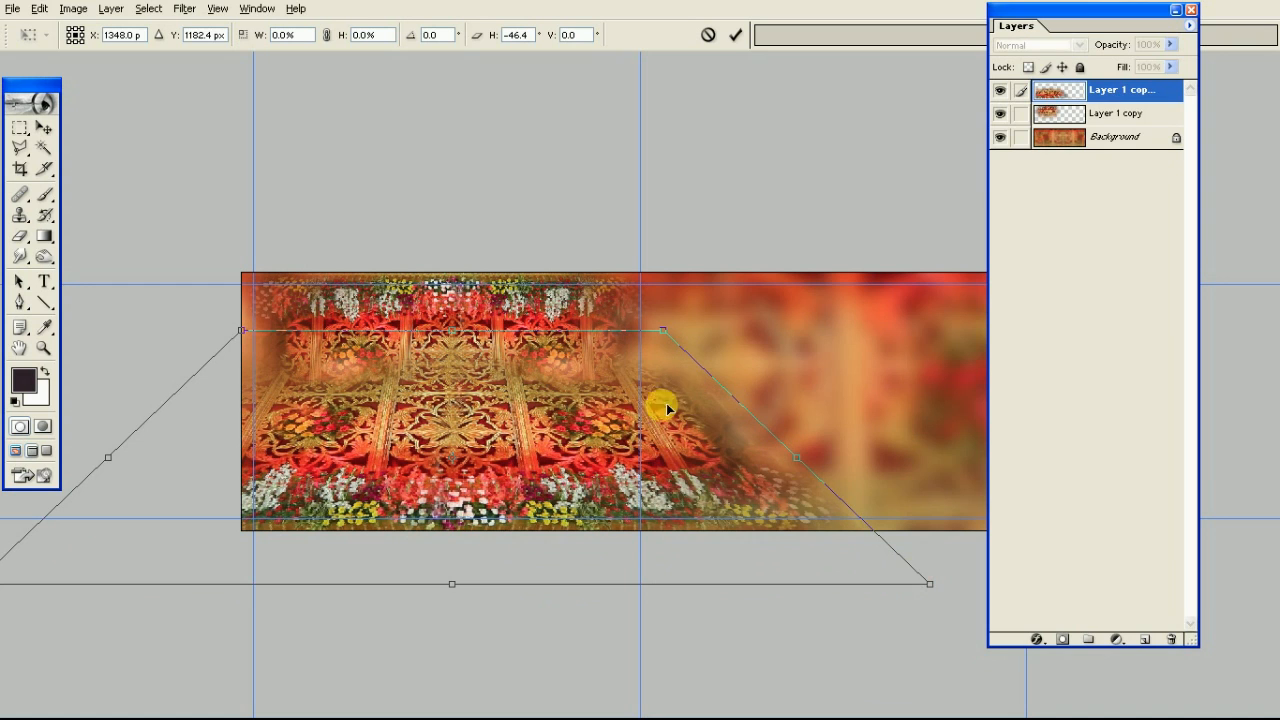
pyautogui.moveTo(455, 338); pyautogui.dragTo(457, 430)
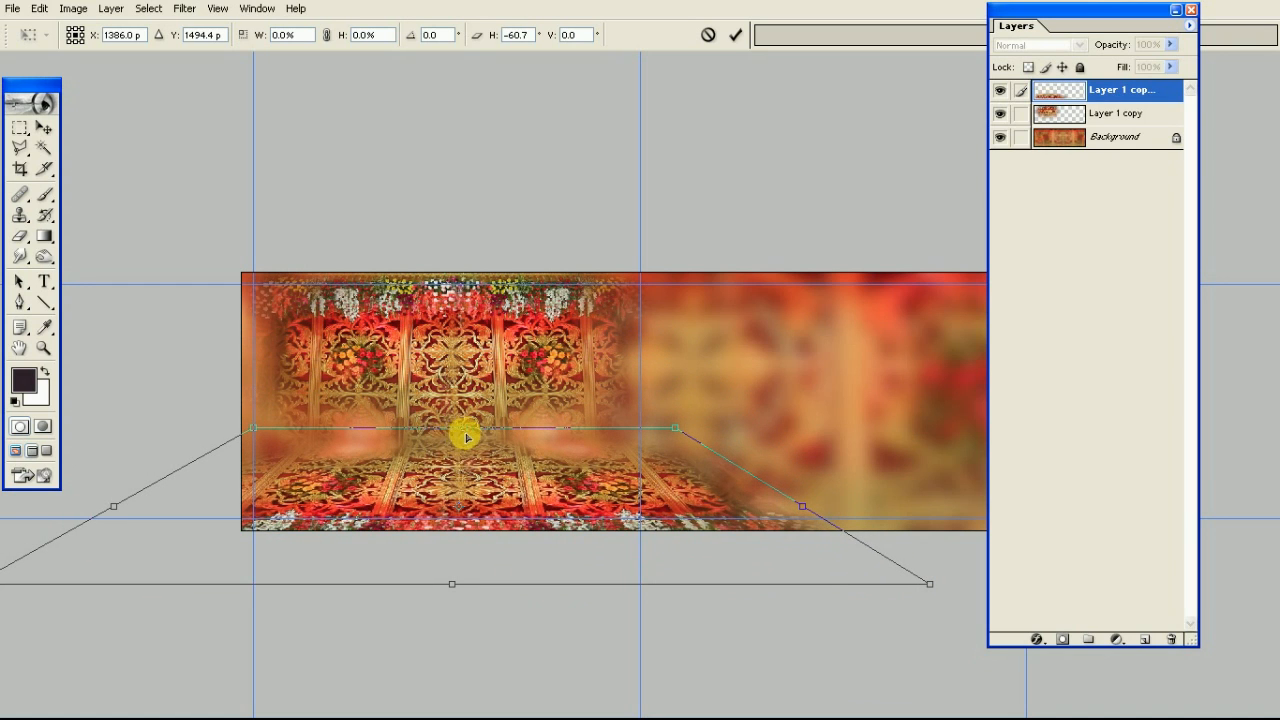
pyautogui.moveTo(929, 590); pyautogui.dragTo(971, 590)
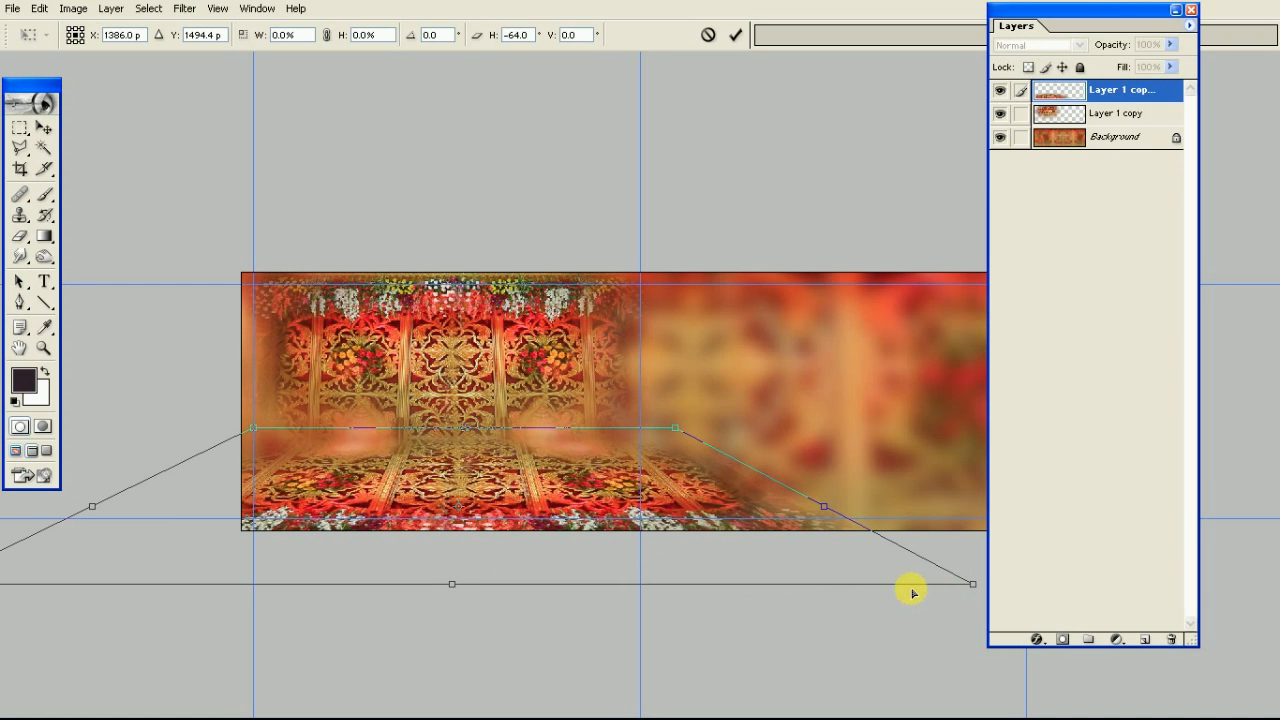
# Nudge the floor copy down and left to line up with the stage panels, apply the transform, and raise the stage layer above it
pyautogui.hotkey('ctrl', '+')
pyautogui.hotkey('shift', 'Down')
pyautogui.hotkey('shift', 'Down')
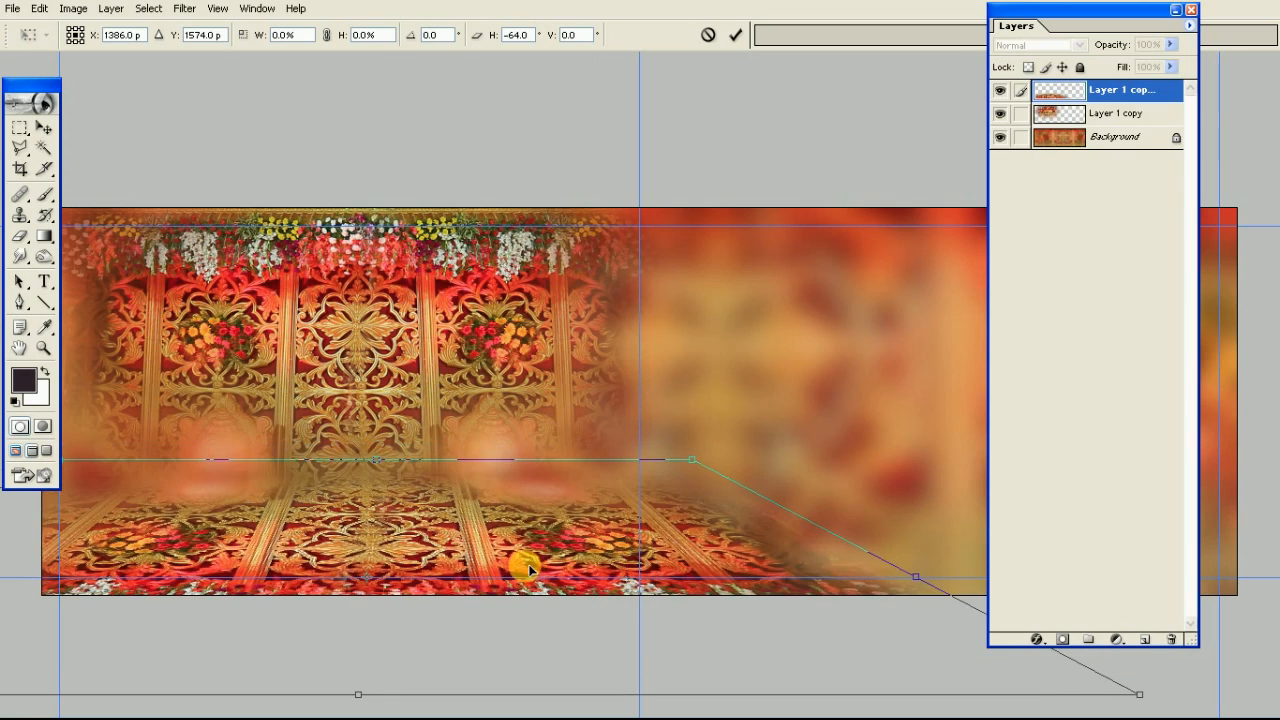
pyautogui.hotkey('ctrl', '-')
pyautogui.hotkey('shift', 'Left')
pyautogui.hotkey('shift', 'Left')
pyautogui.hotkey('shift', 'Left')
pyautogui.hotkey('shift', 'Left')
pyautogui.hotkey('shift', 'Left')
pyautogui.hotkey('shift', 'Left')
pyautogui.hotkey('shift', 'Left')
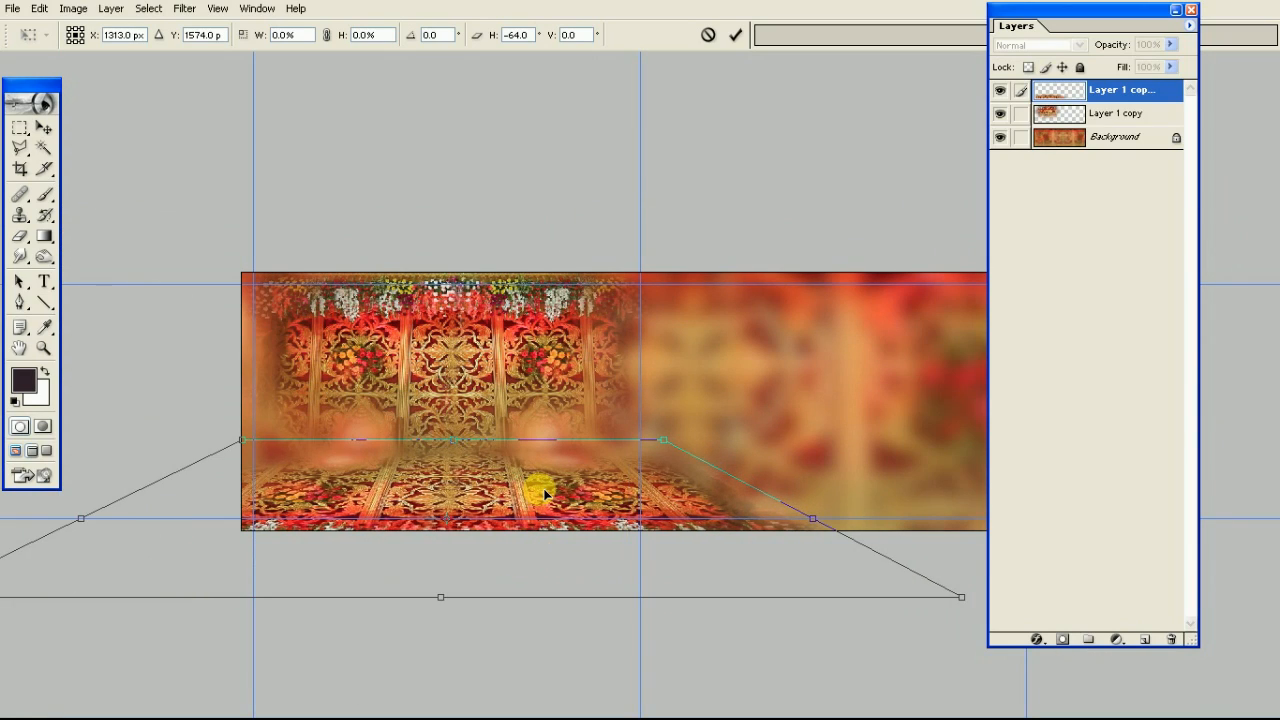
pyautogui.hotkey('ctrl', '+')
pyautogui.moveTo(613, 535); pyautogui.dragTo(609, 534)
pyautogui.press('Return')
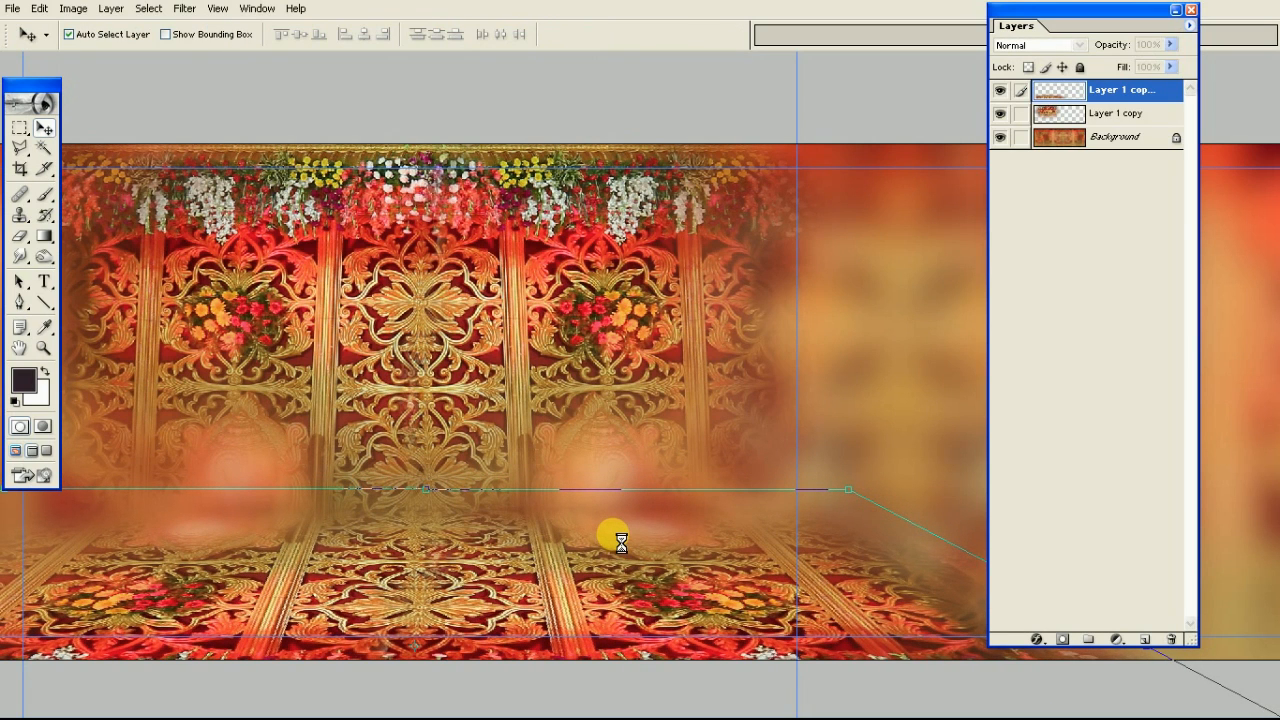
pyautogui.click(1056, 118)
pyautogui.hotkey('ctrl', ']')
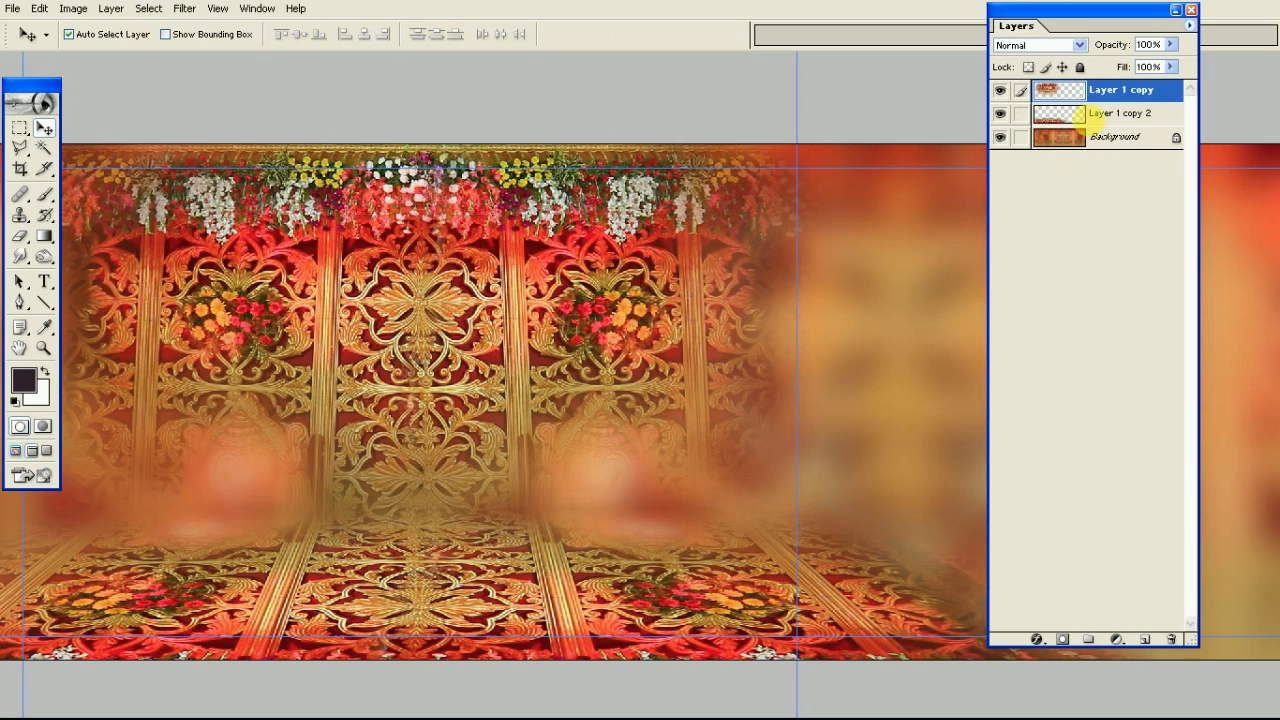
# Blur the floor layer, Layer 1 copy 2, with a Gaussian Blur of 8 pixels radius
pyautogui.click(1054, 120)
pyautogui.click(184, 8)
pyautogui.moveTo(243, 125)
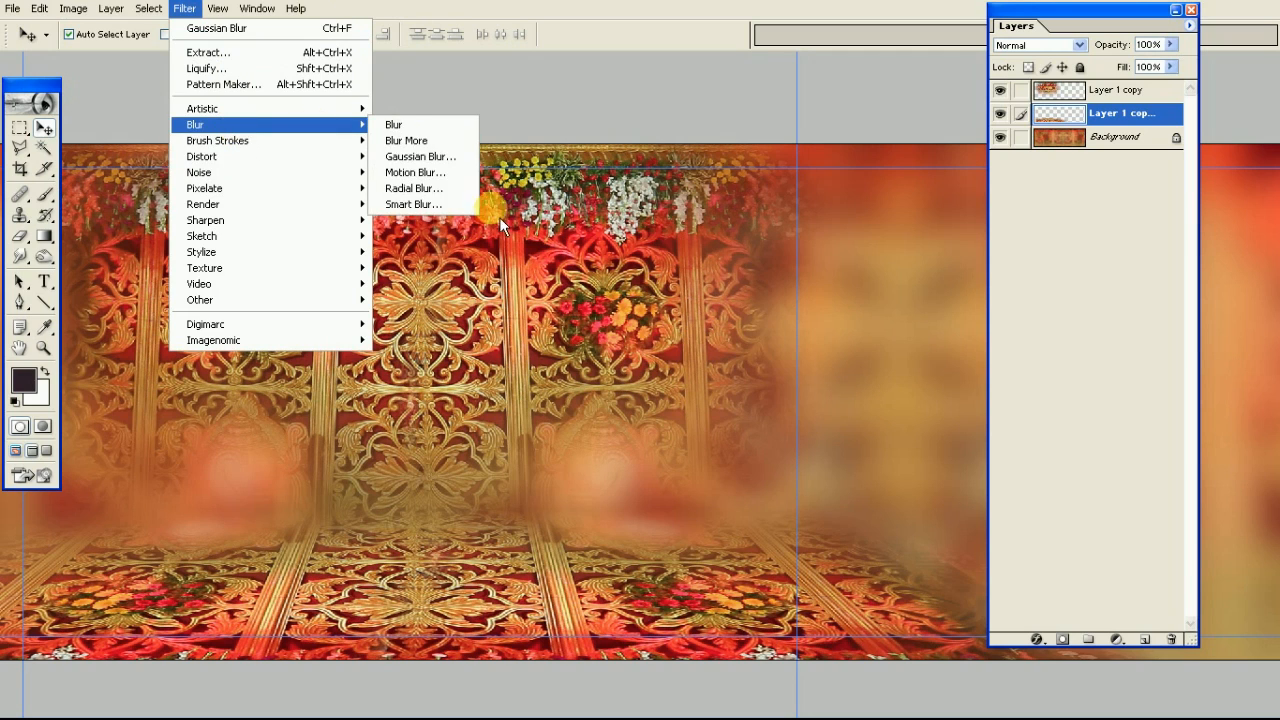
pyautogui.click(432, 157)
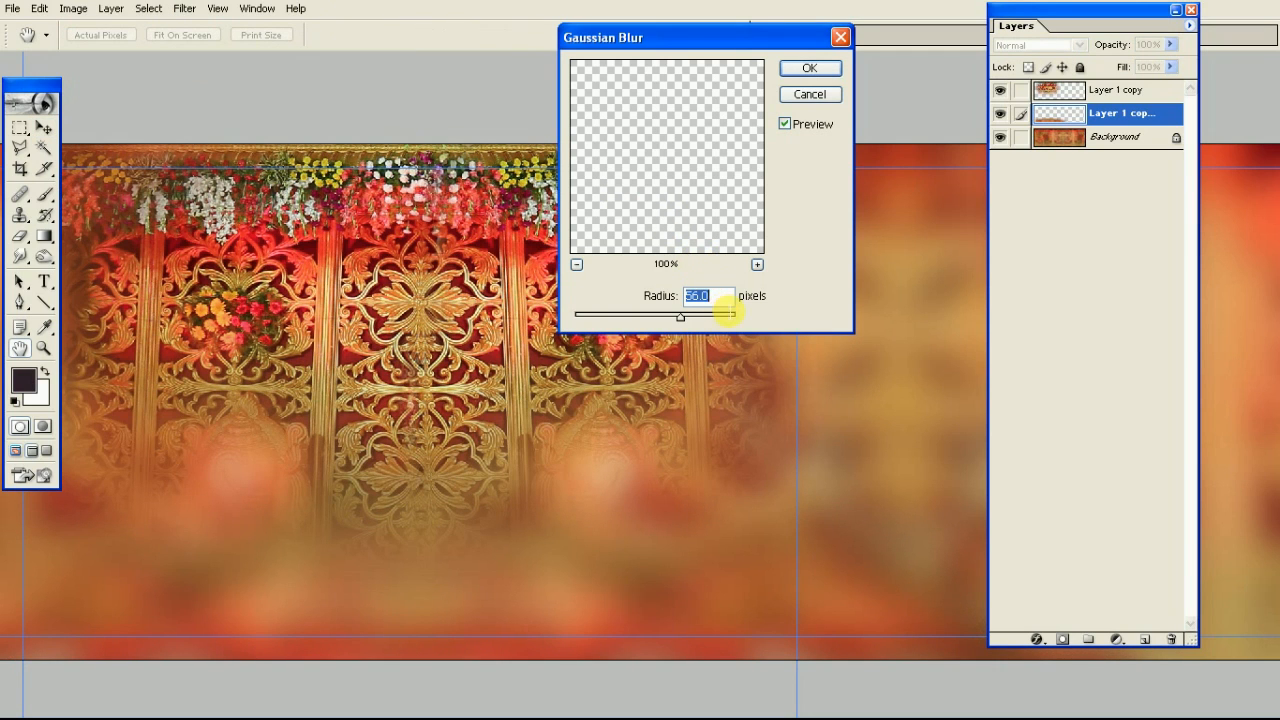
pyautogui.write('10')
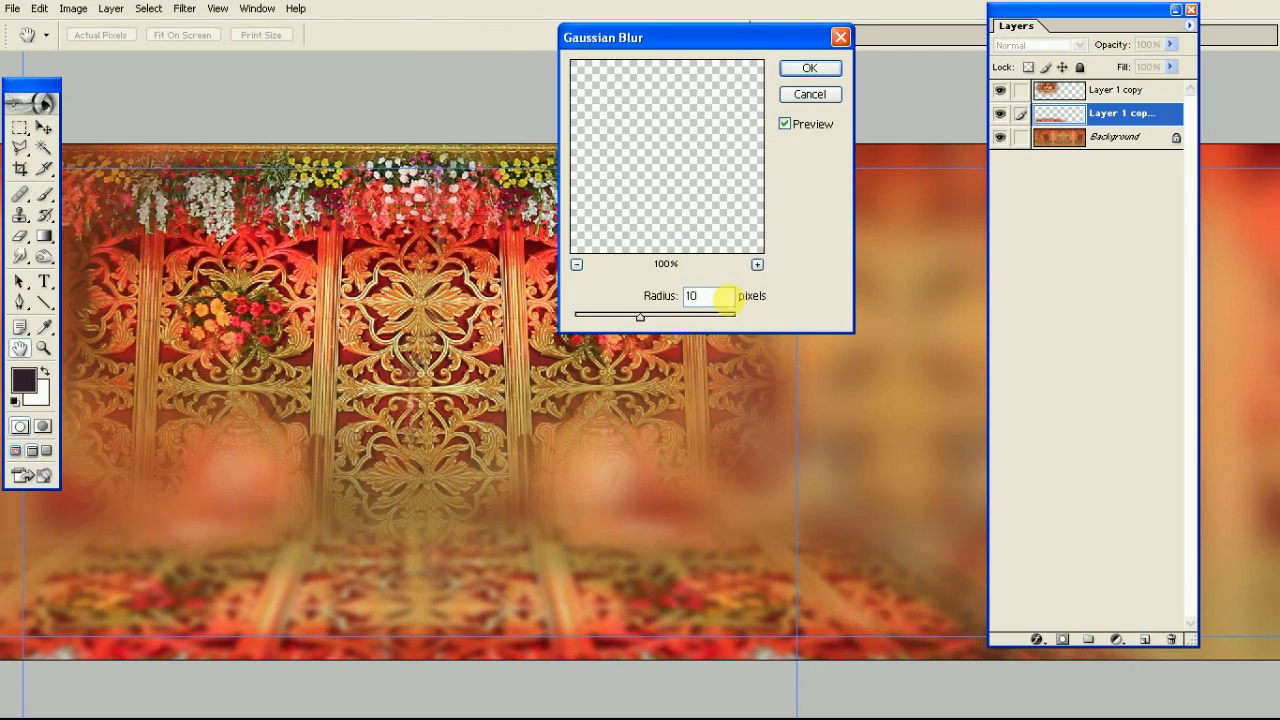
pyautogui.press('BackSpace')
pyautogui.write('15')
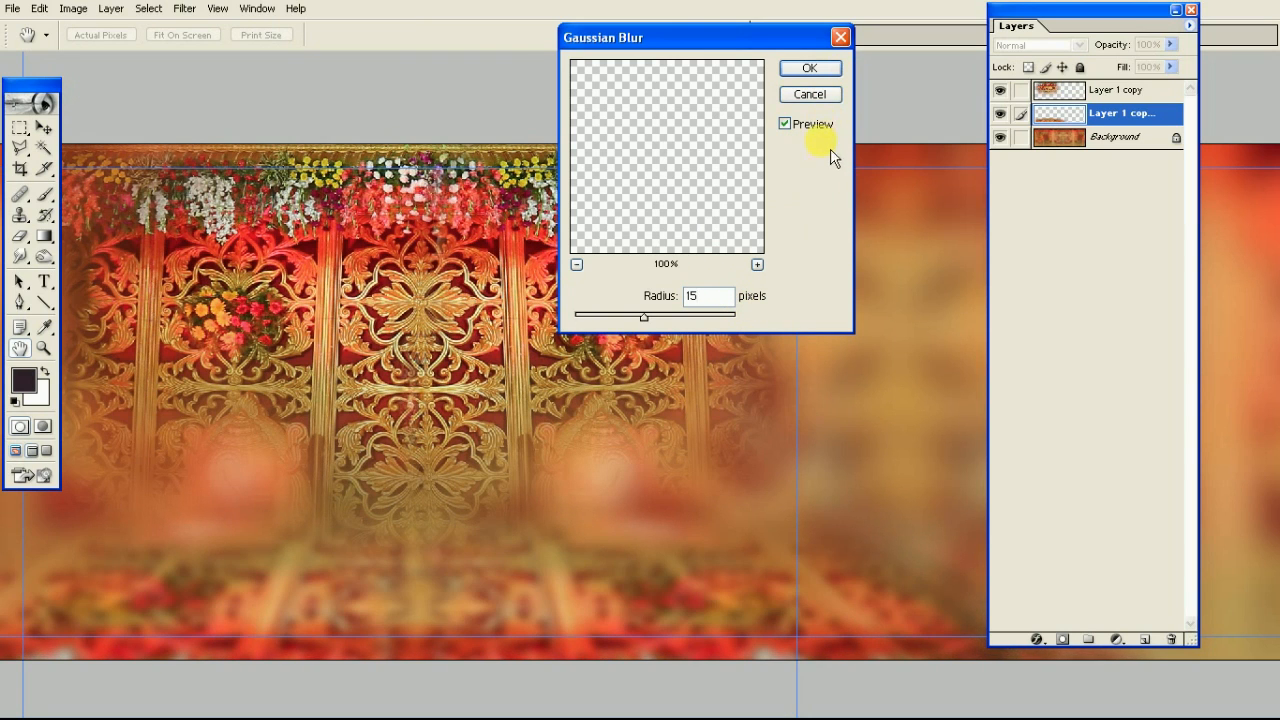
pyautogui.press('BackSpace')
pyautogui.press('BackSpace')
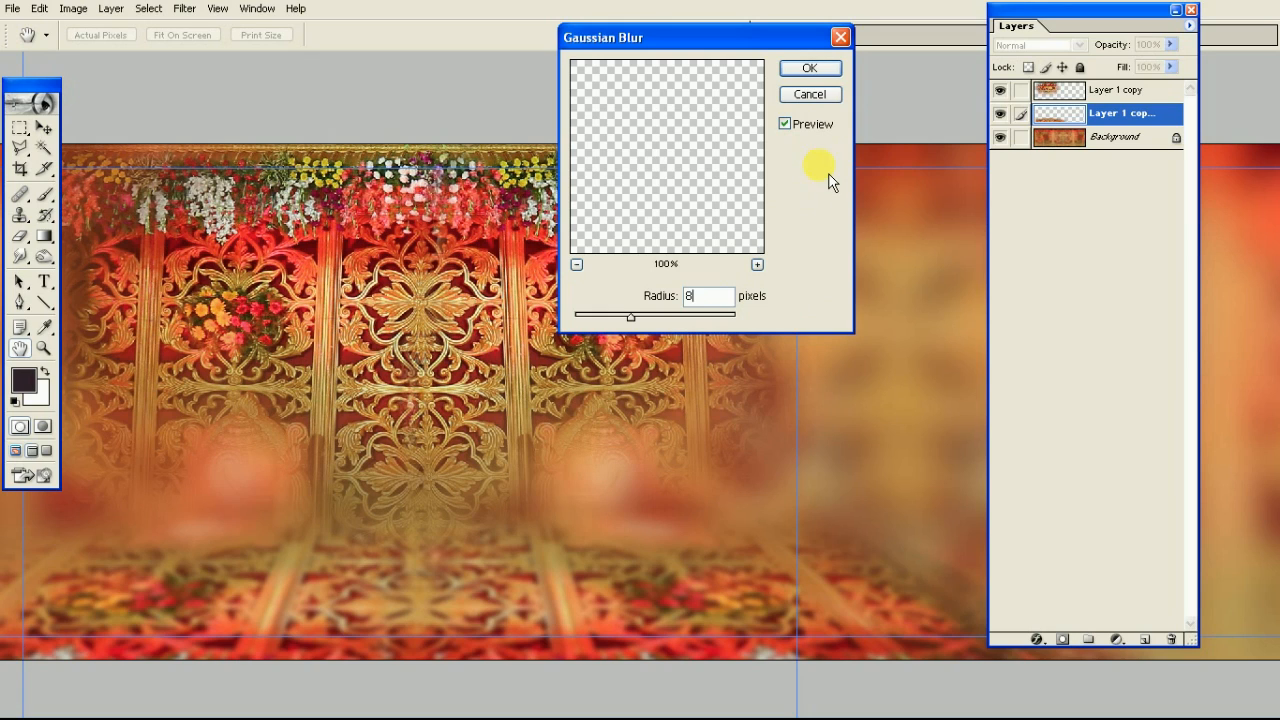
pyautogui.click(809, 69)
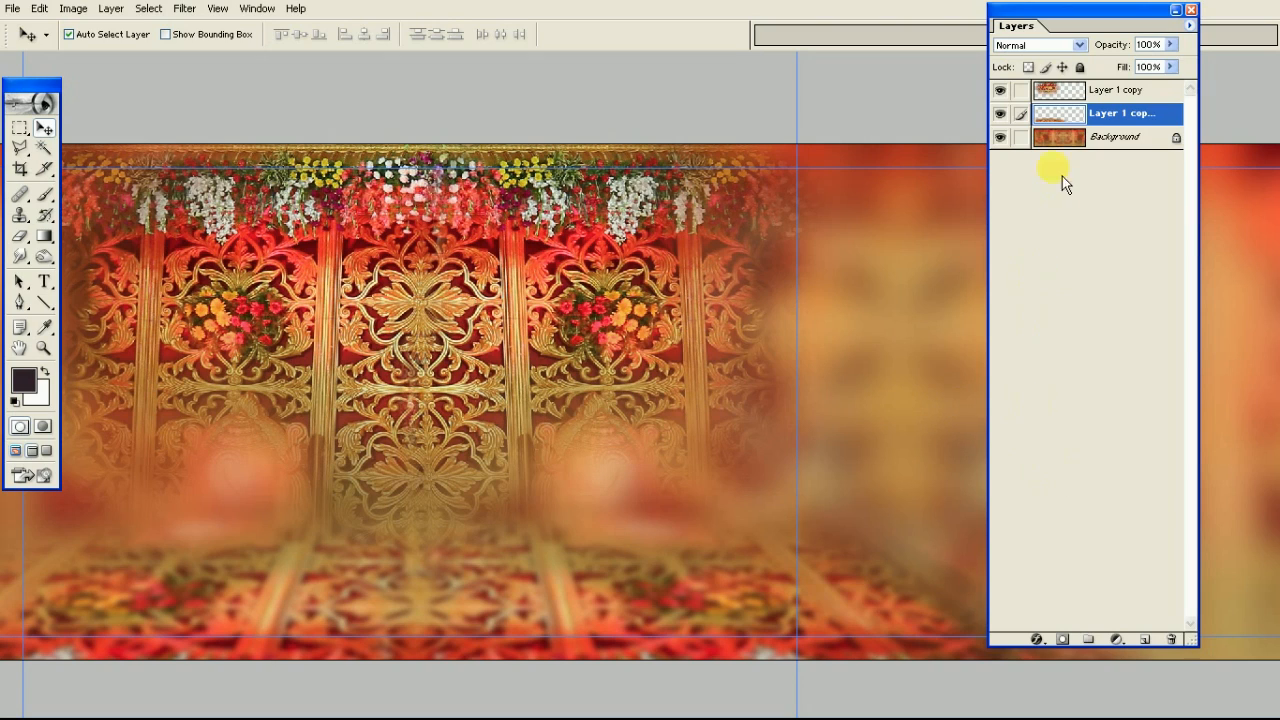
# Add a black mask that hides the floor layer and reveal its central part with the Eraser at 100% opacity
pyautogui.keyDown('alt'); pyautogui.click(1066, 640); pyautogui.keyUp('alt')
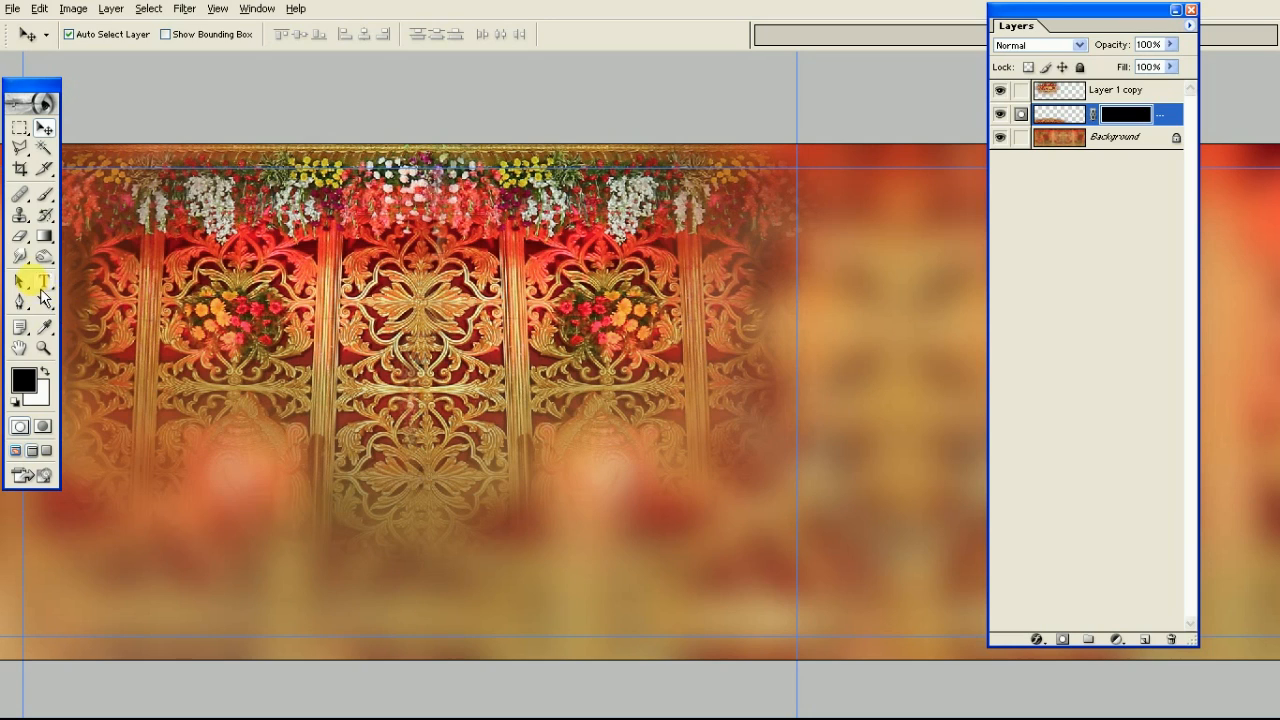
pyautogui.moveTo(20, 236); pyautogui.dragTo(40, 236)
pyautogui.click(336, 36)
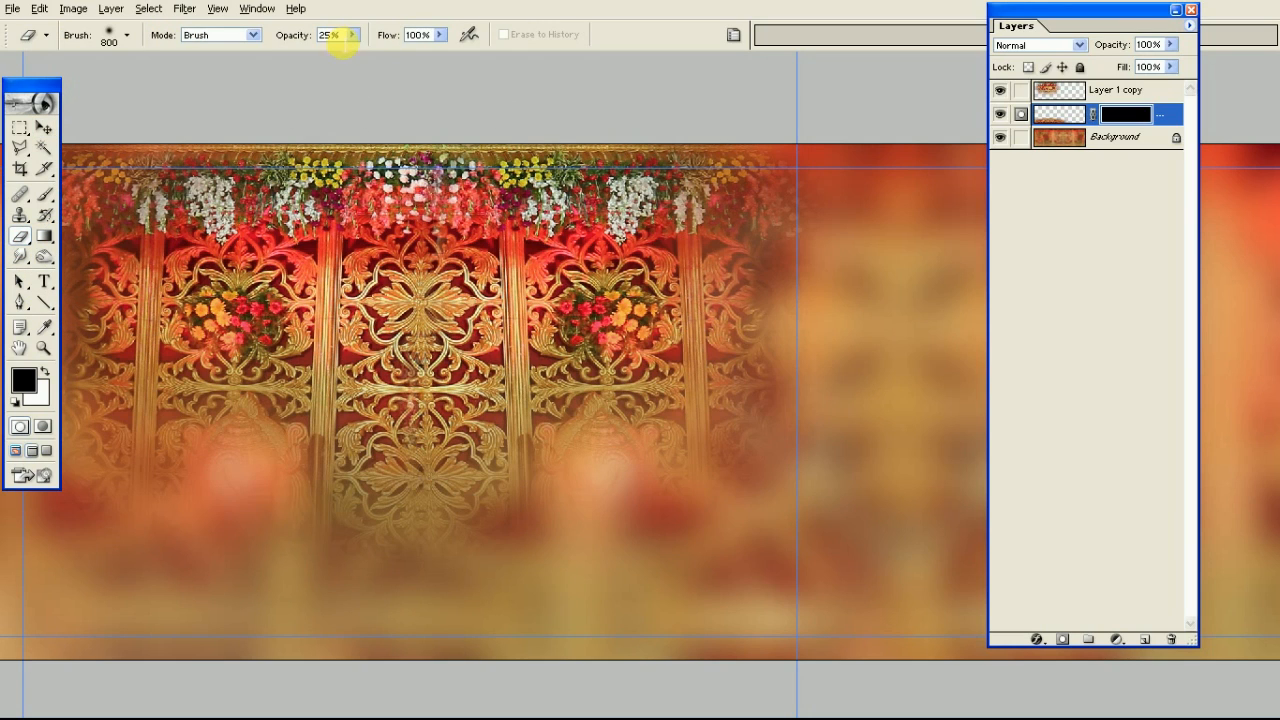
pyautogui.moveTo(366, 64); pyautogui.dragTo(539, 77)
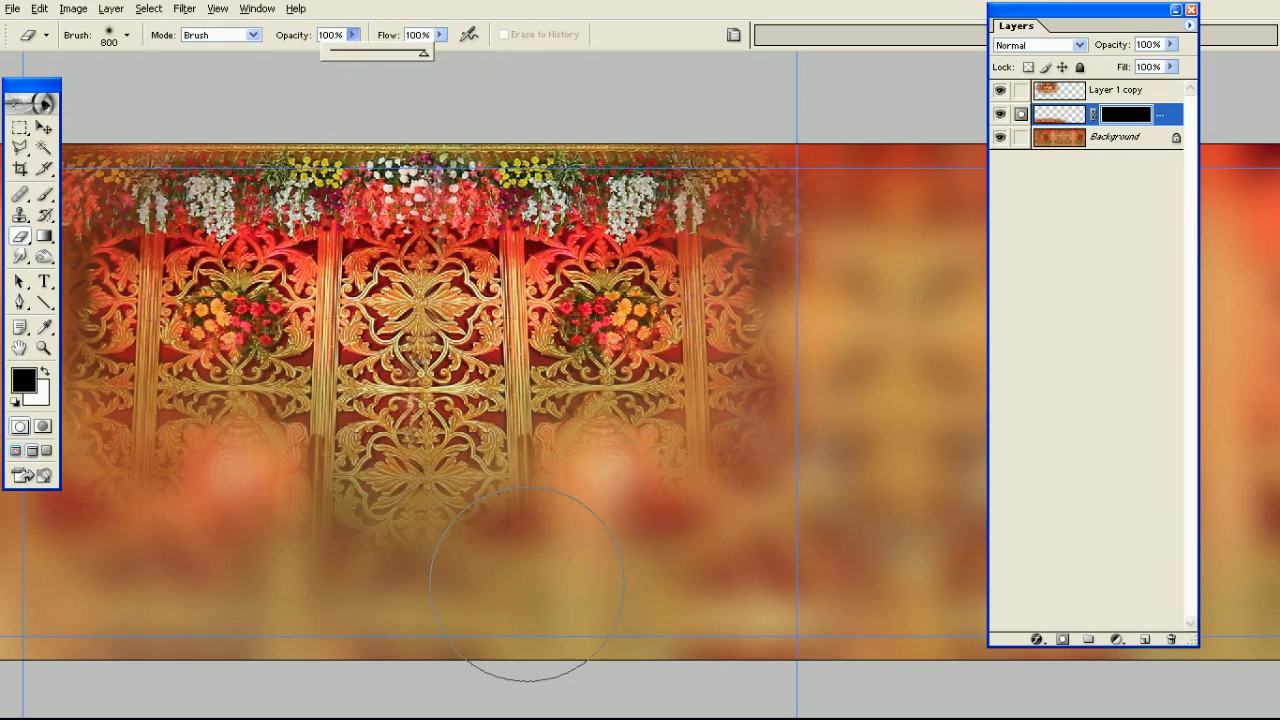
pyautogui.moveTo(275, 597)
pyautogui.mouseDown()
pyautogui.moveTo(535, 597)
pyautogui.moveTo(280, 614)
pyautogui.mouseUp()
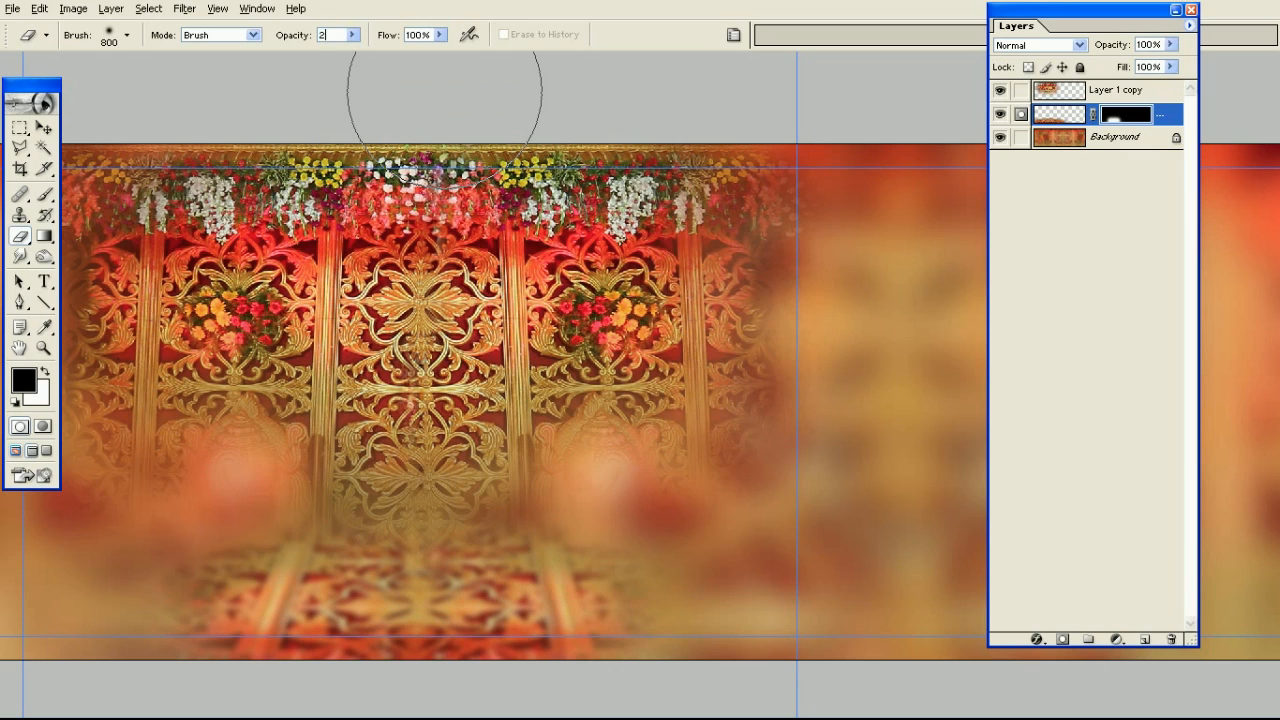
# Set the Eraser to size 500 and 8% opacity, and apply the floor layer's mask
pyautogui.press('[')
pyautogui.press('[')
pyautogui.press('[')
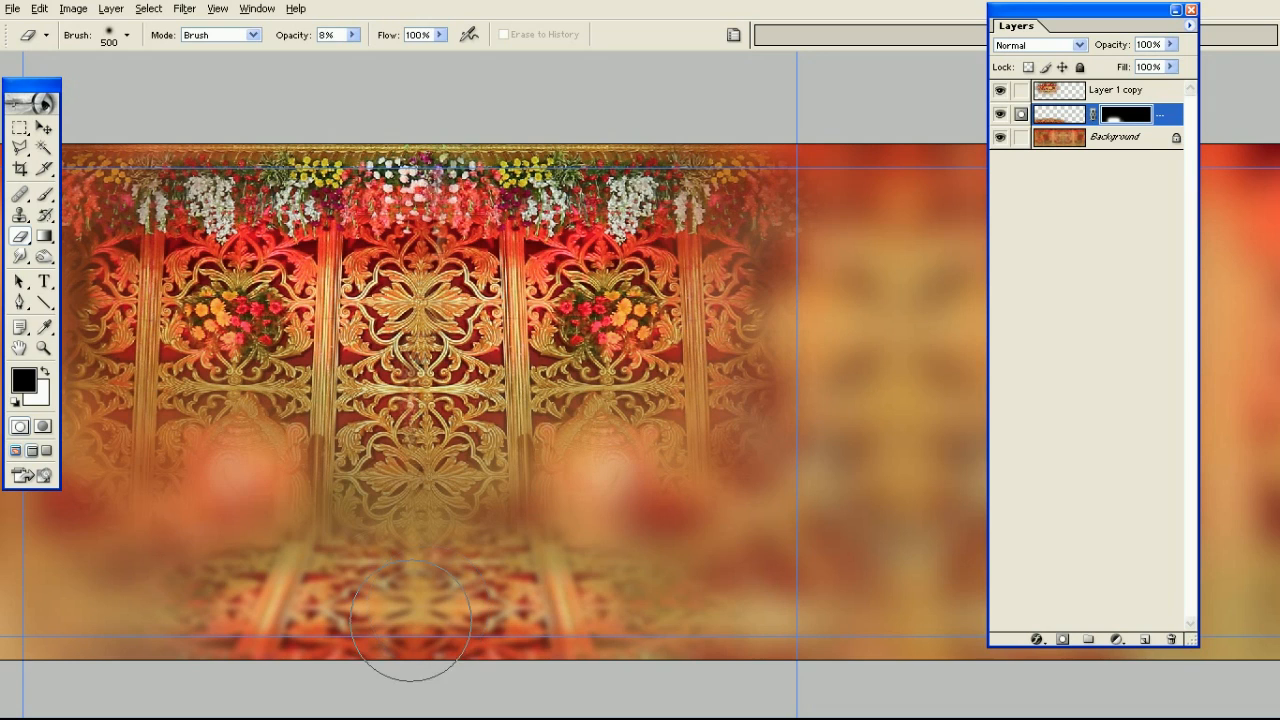
pyautogui.press(']')
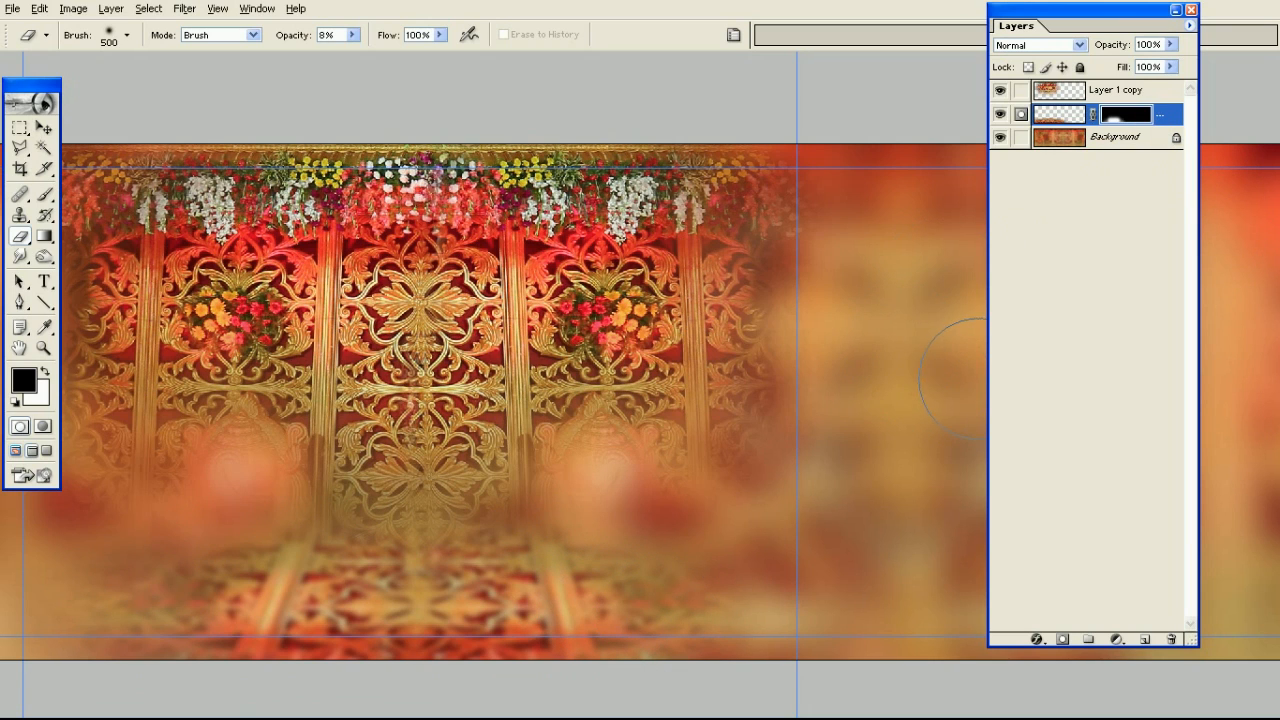
pyautogui.rightClick(1125, 114)
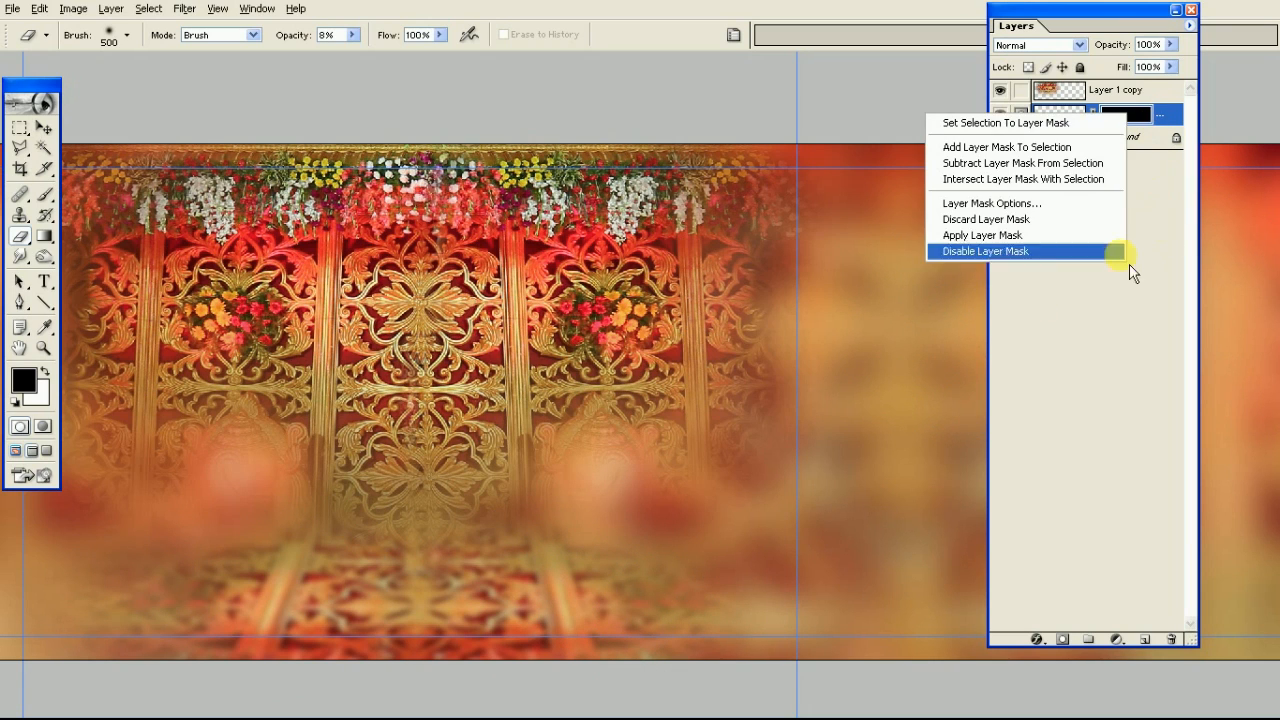
pyautogui.click(1047, 235)
# Distort the floor layer, spreading its lower corners outward, pulling its lower edge below the canvas, and narrowing its upper edge
pyautogui.press('Tab')
pyautogui.hotkey('ctrl', 't')
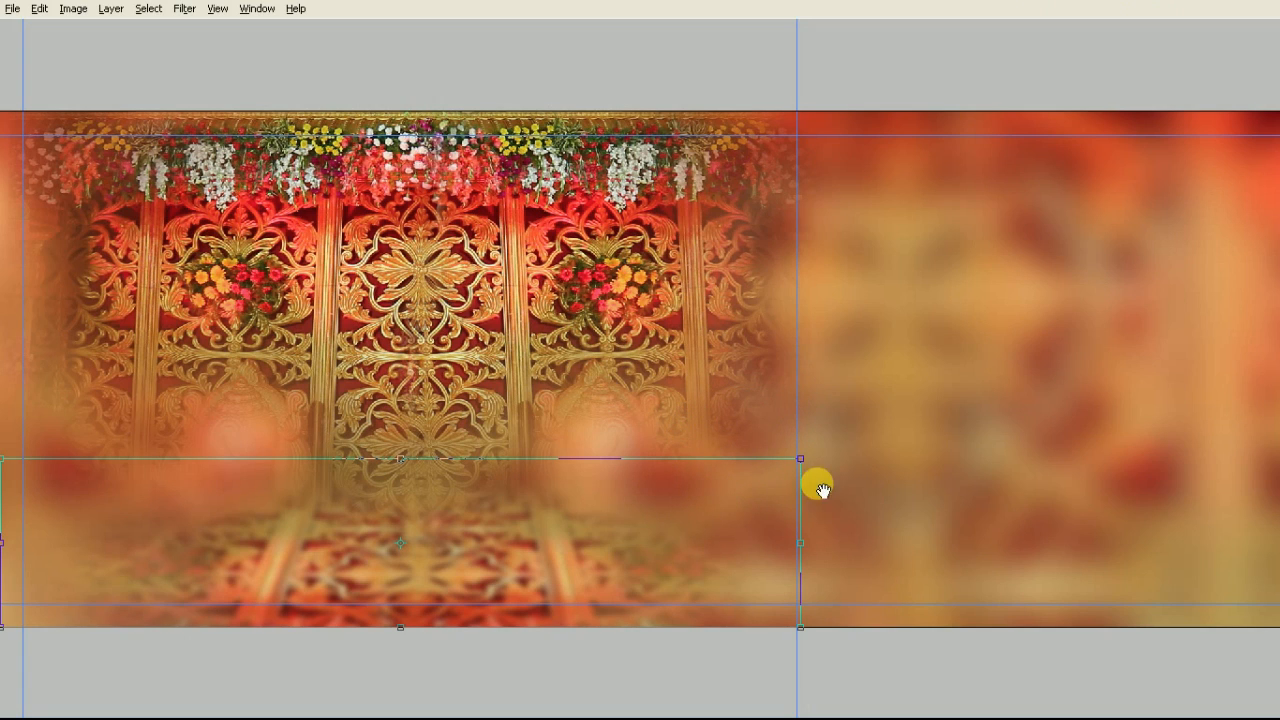
pyautogui.rightClick(702, 516)
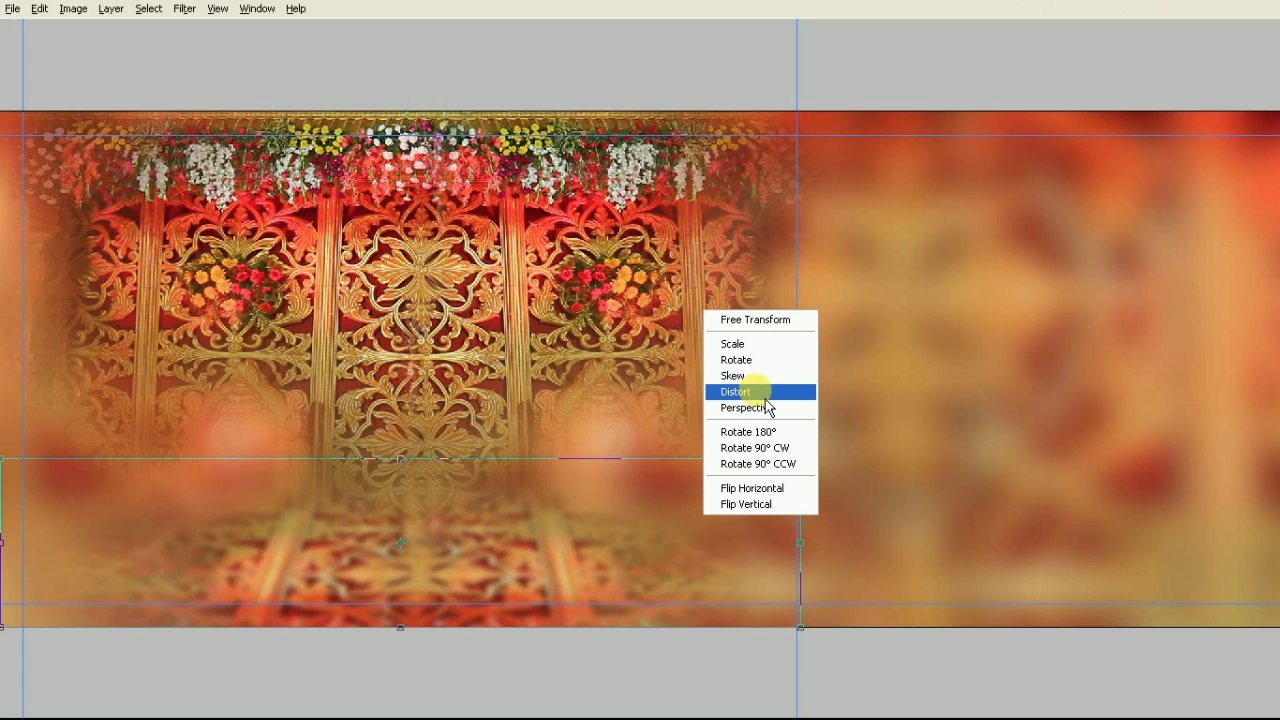
pyautogui.click(762, 393)
pyautogui.moveTo(802, 628); pyautogui.dragTo(914, 628)
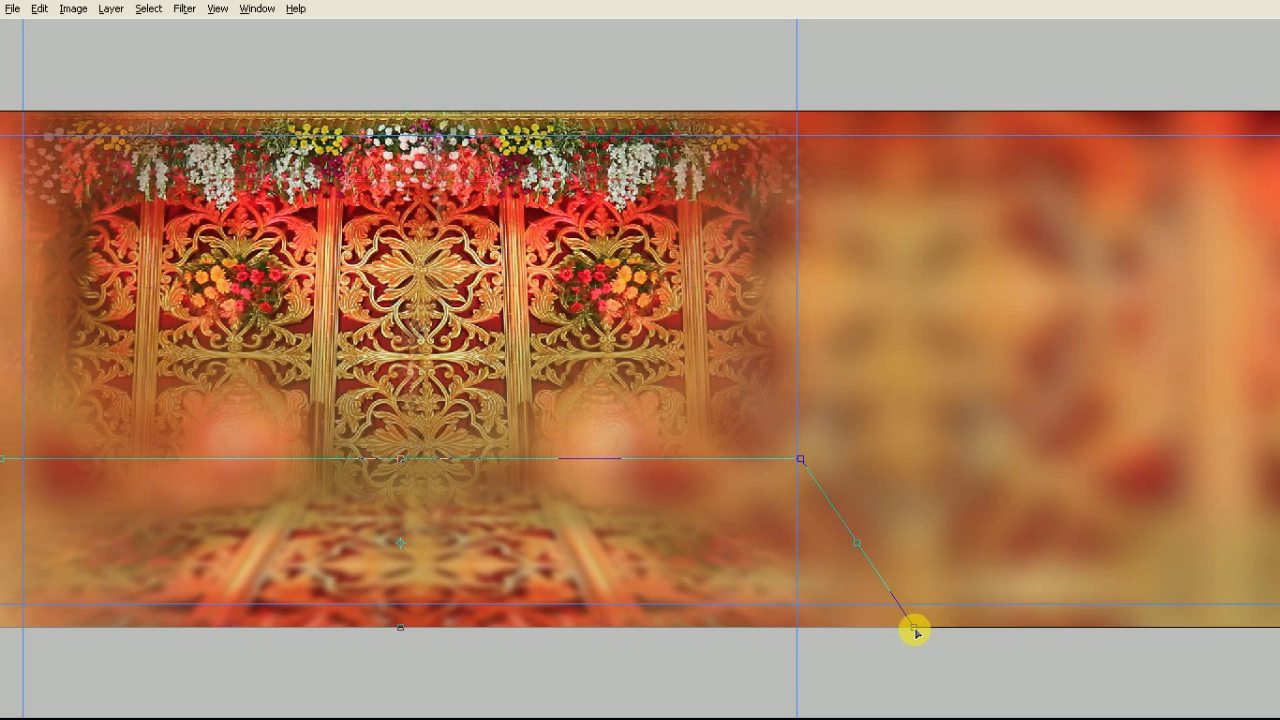
pyautogui.moveTo(398, 632); pyautogui.dragTo(397, 651)
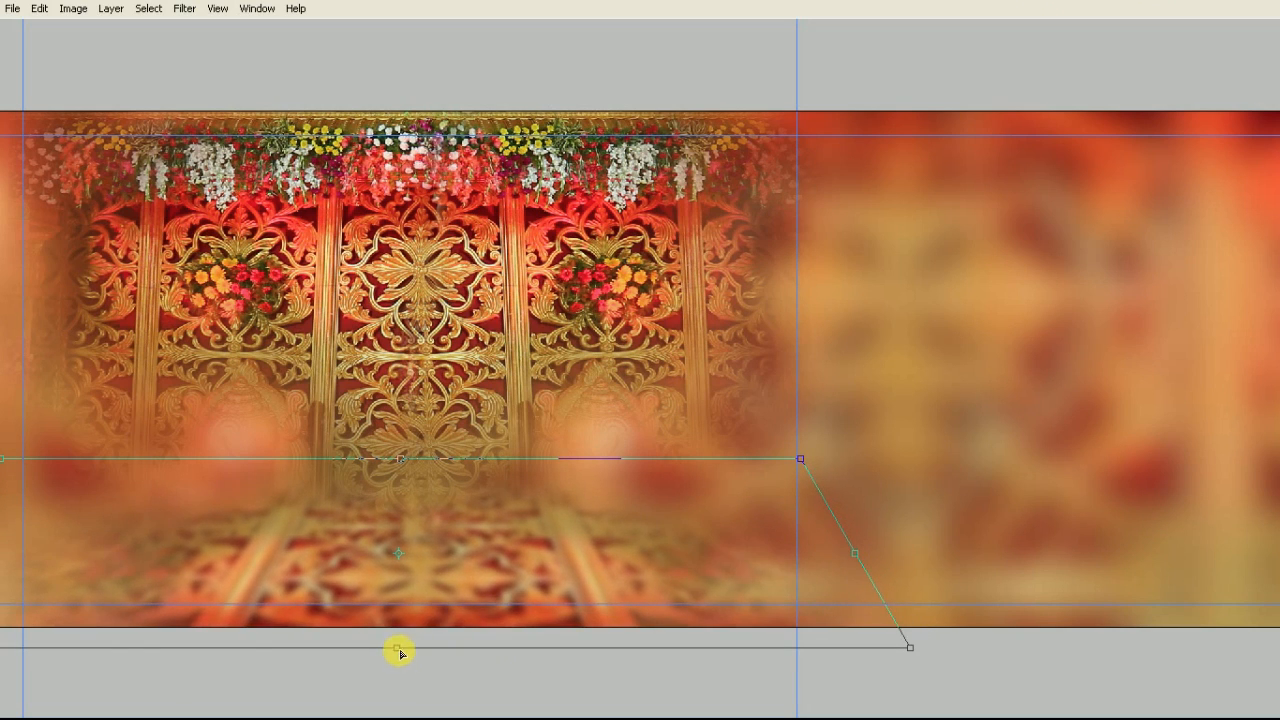
pyautogui.moveTo(816, 463); pyautogui.dragTo(766, 463)
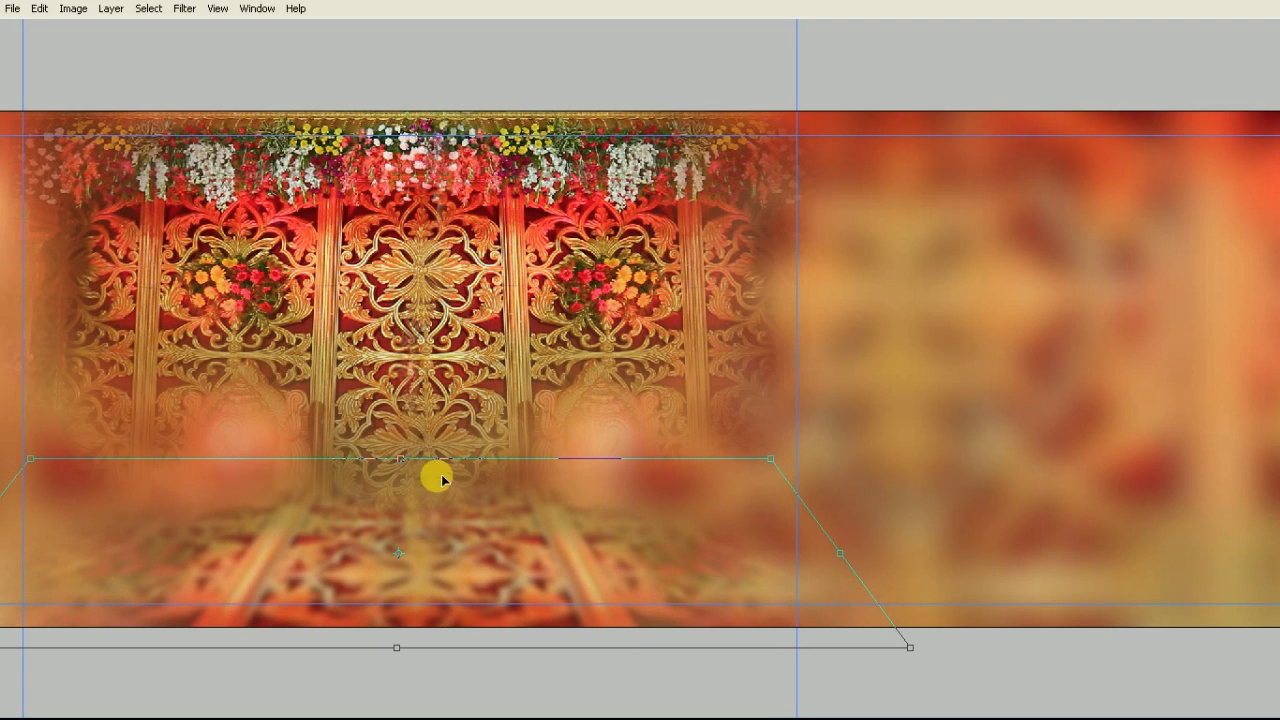
# Lower the floor's upper edge slightly, spread its lower corners much wider on both sides, and apply the transform
pyautogui.moveTo(402, 464); pyautogui.dragTo(401, 493)
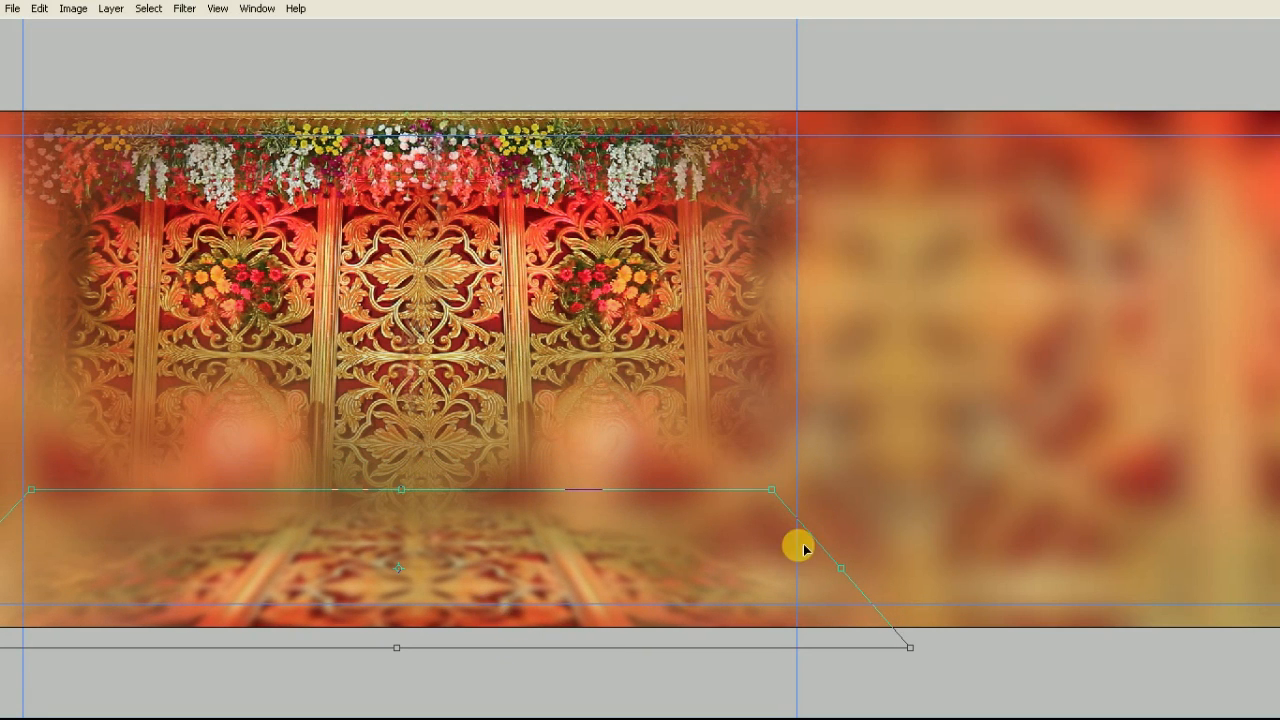
pyautogui.hotkey('ctrl', 'z')
pyautogui.moveTo(401, 461); pyautogui.dragTo(405, 483)
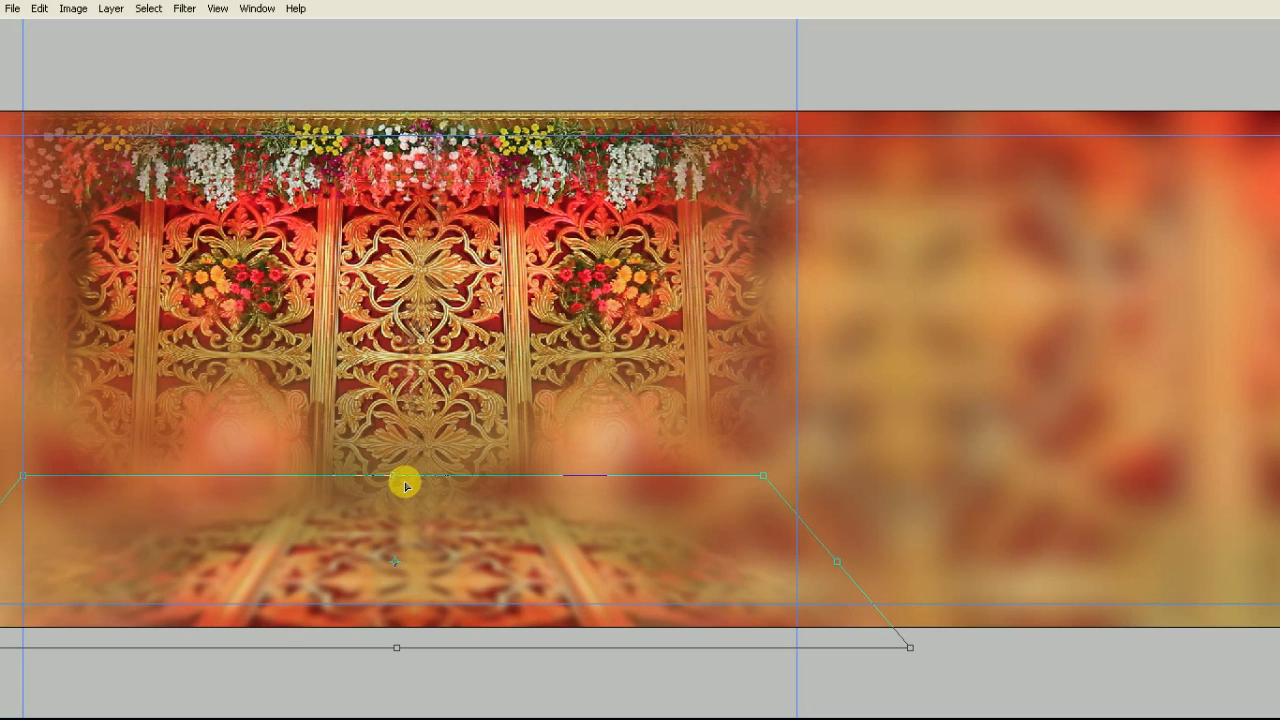
pyautogui.moveTo(918, 649); pyautogui.dragTo(1112, 648)
pyautogui.hotkey('ctrl', '-')
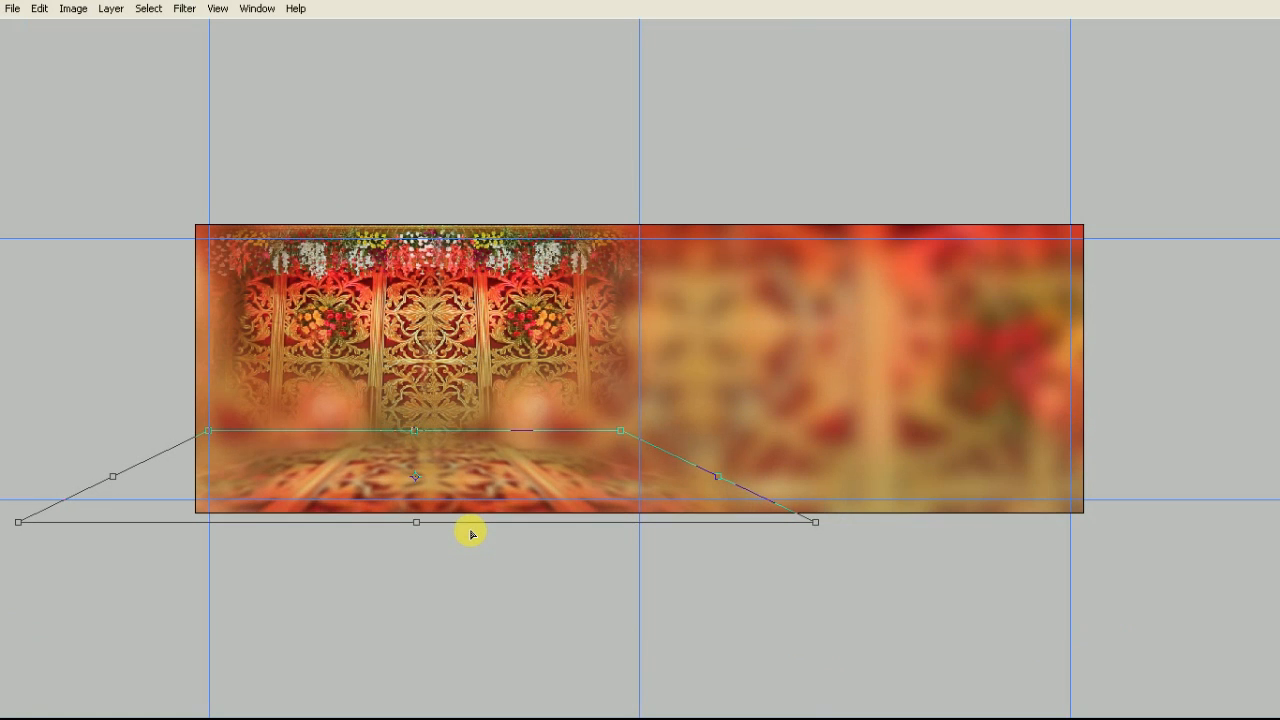
pyautogui.press('Return')
pyautogui.hotkey('ctrl', '+')
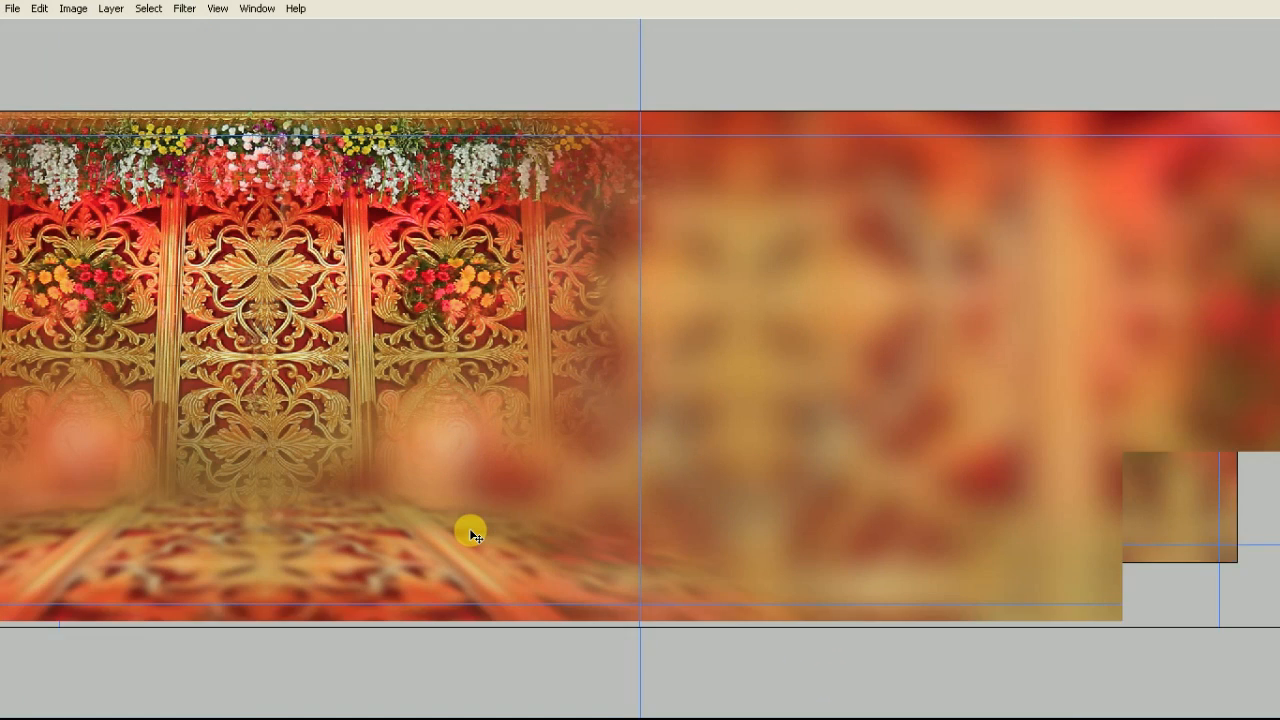
pyautogui.moveTo(584, 526); pyautogui.dragTo(741, 524)
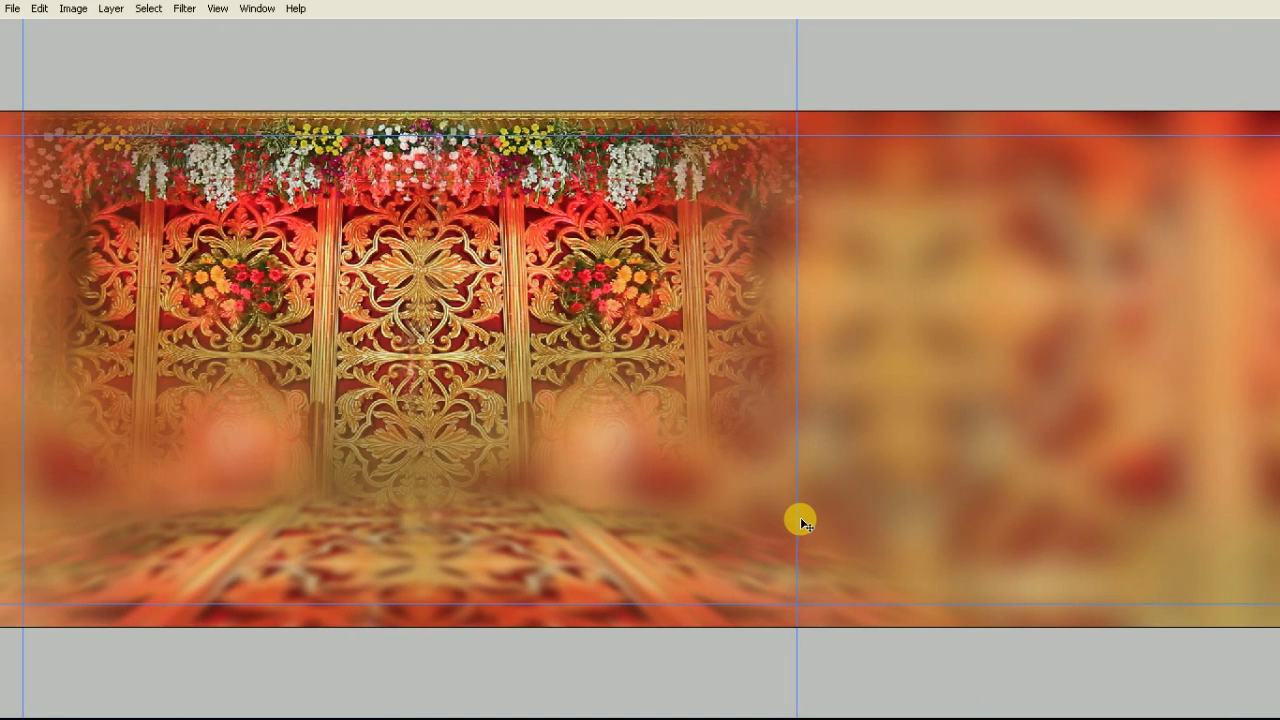
# Fit the whole spread in view and set the Eraser to size 800 at 10% opacity
pyautogui.hotkey('ctrl', '0')
pyautogui.press('e')
pyautogui.press('Return')
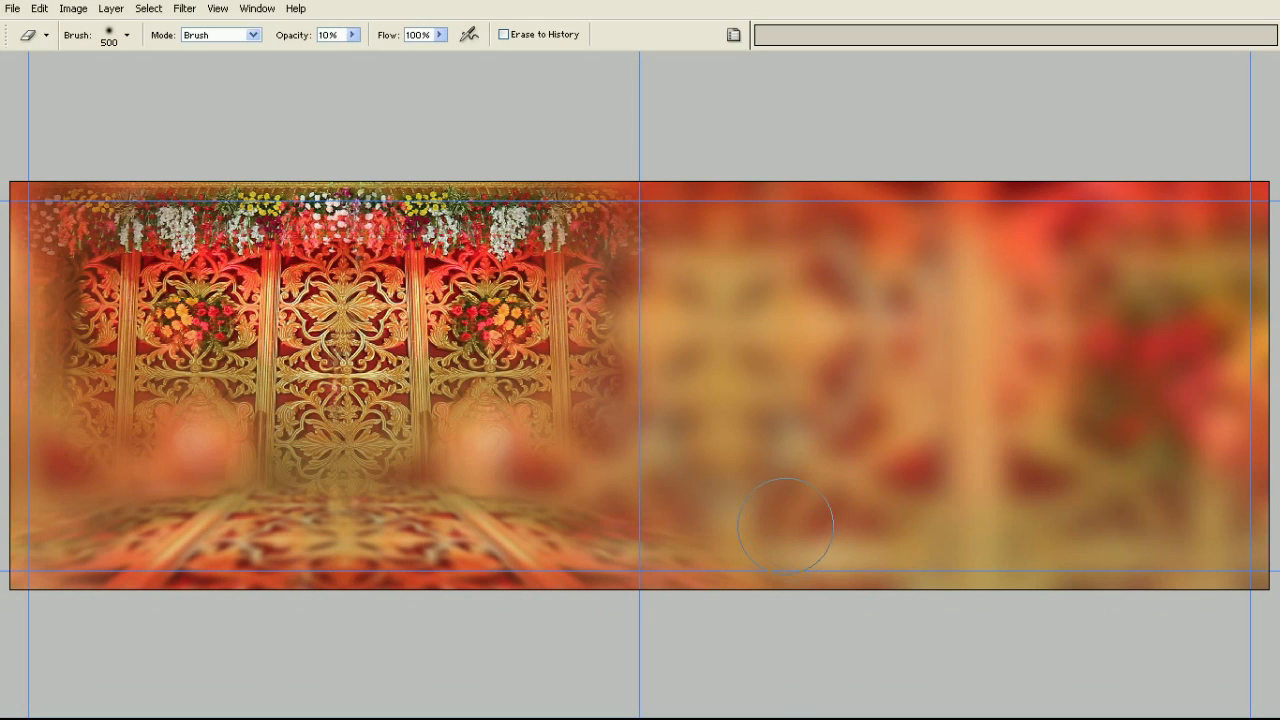
pyautogui.click(352, 35)
pyautogui.press(']')
pyautogui.press(']')
pyautogui.press(']')
pyautogui.press('Tab')
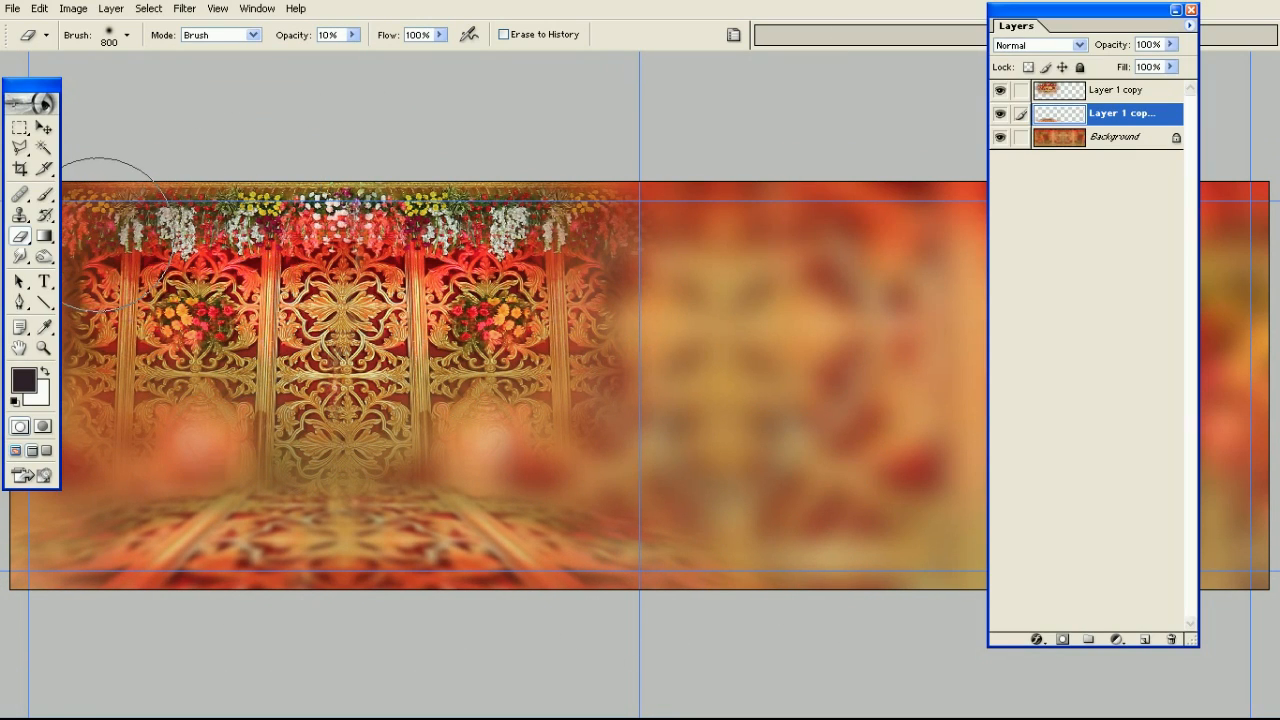
# Choose the hard round 19 px brush for the Brush tool, with opacity and flow at 100%
pyautogui.press('b')
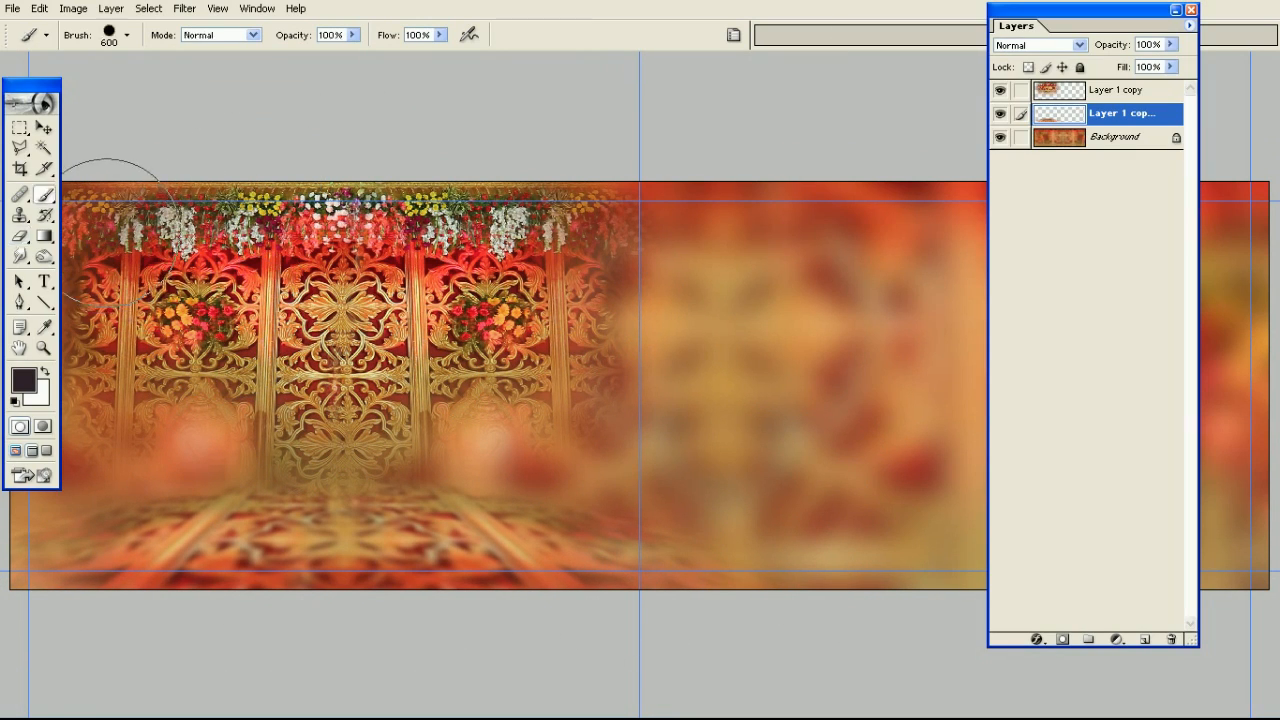
pyautogui.click(127, 36)
pyautogui.click(157, 283)
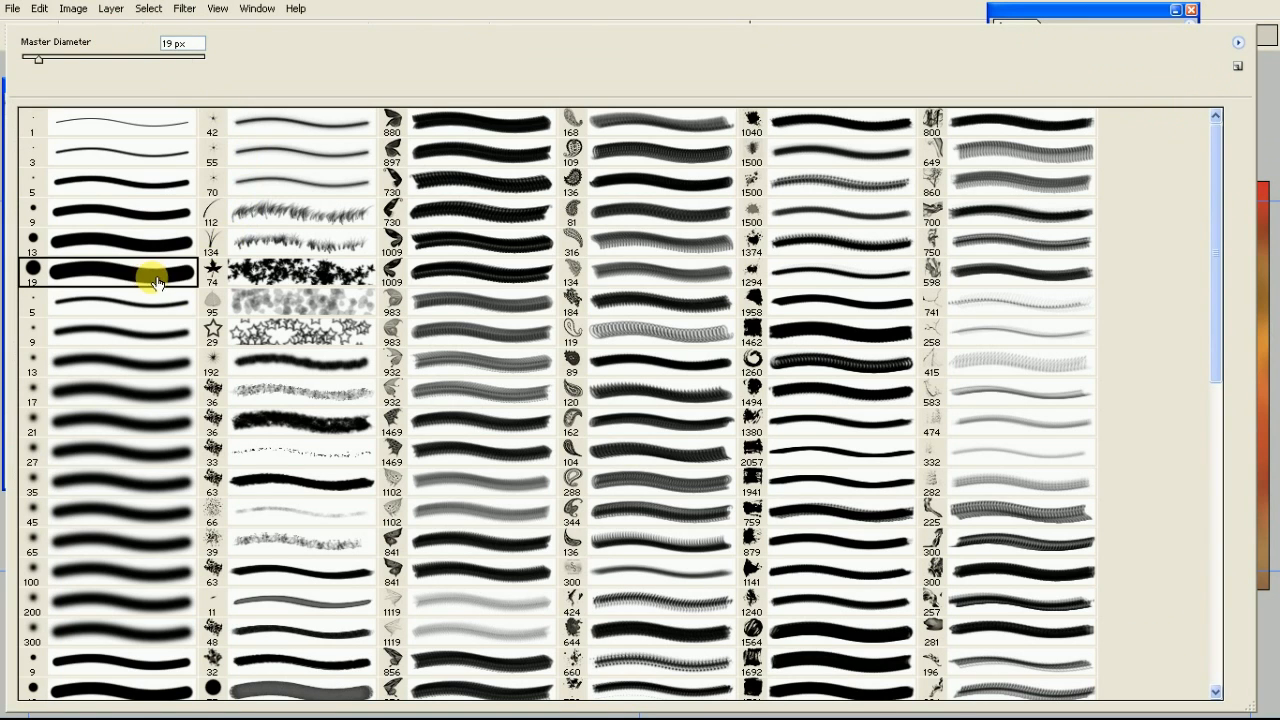
pyautogui.press('Return')
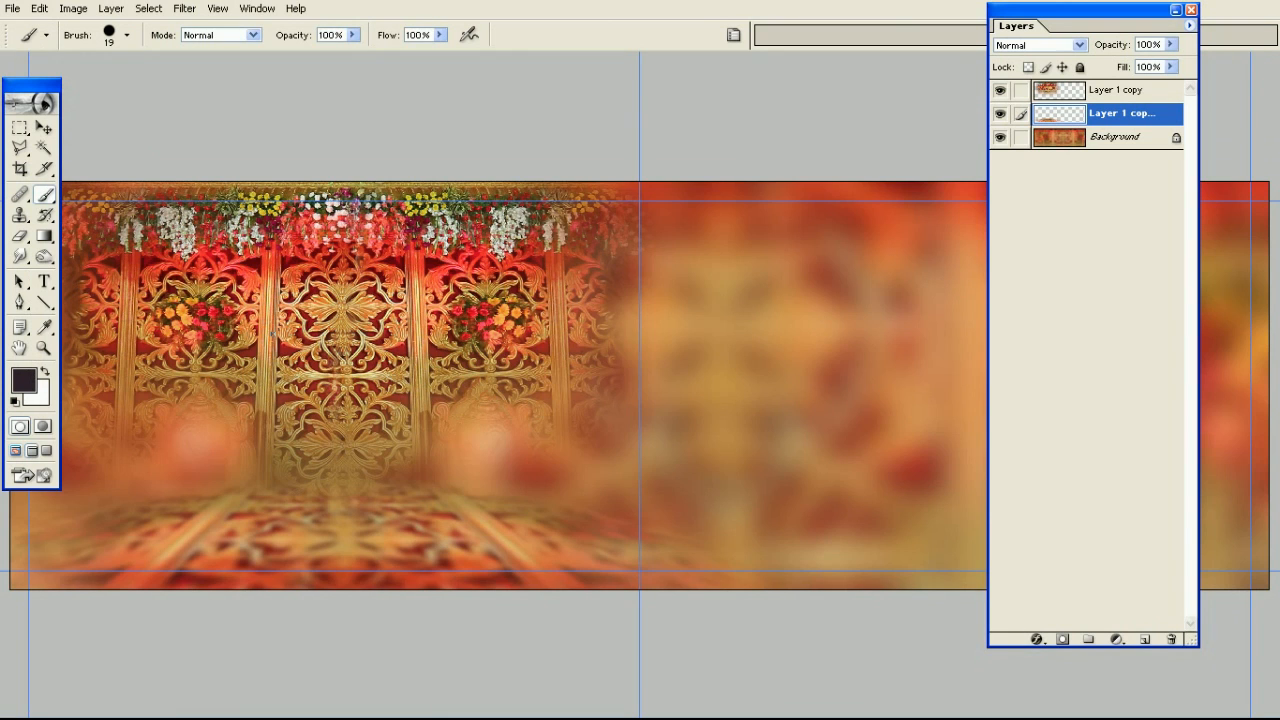
pyautogui.click(353, 36)
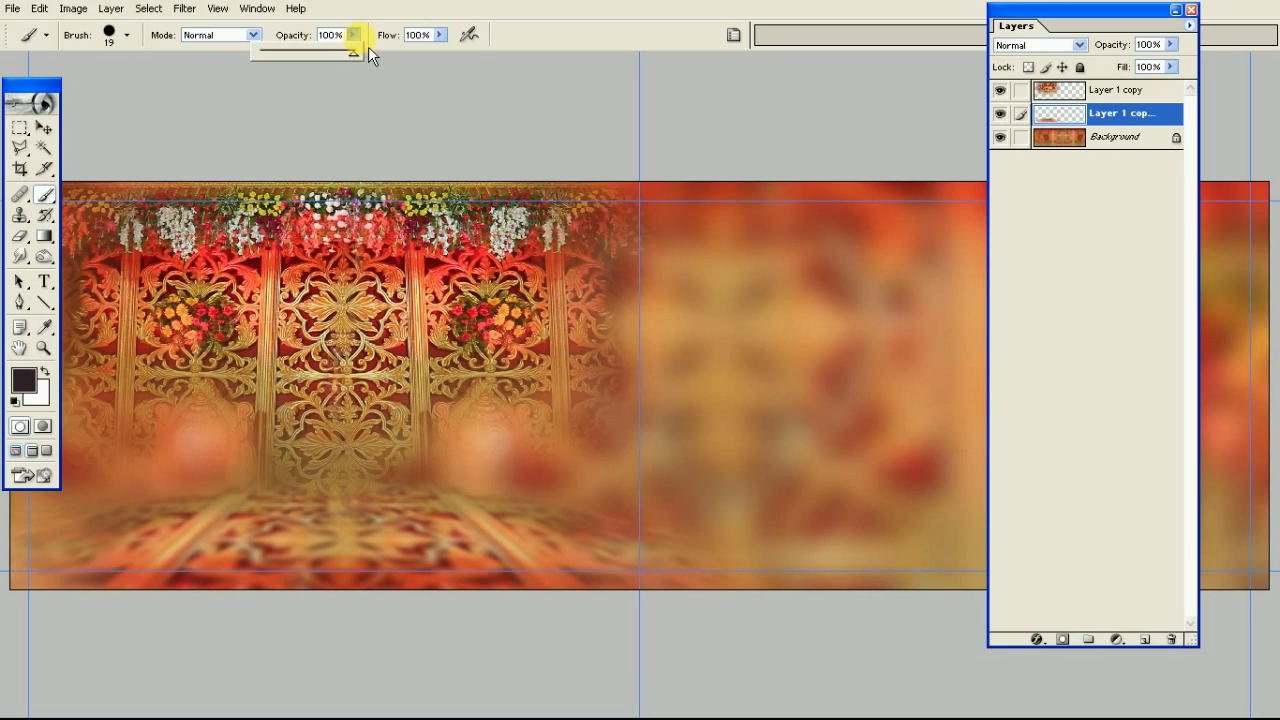
pyautogui.click(440, 35)
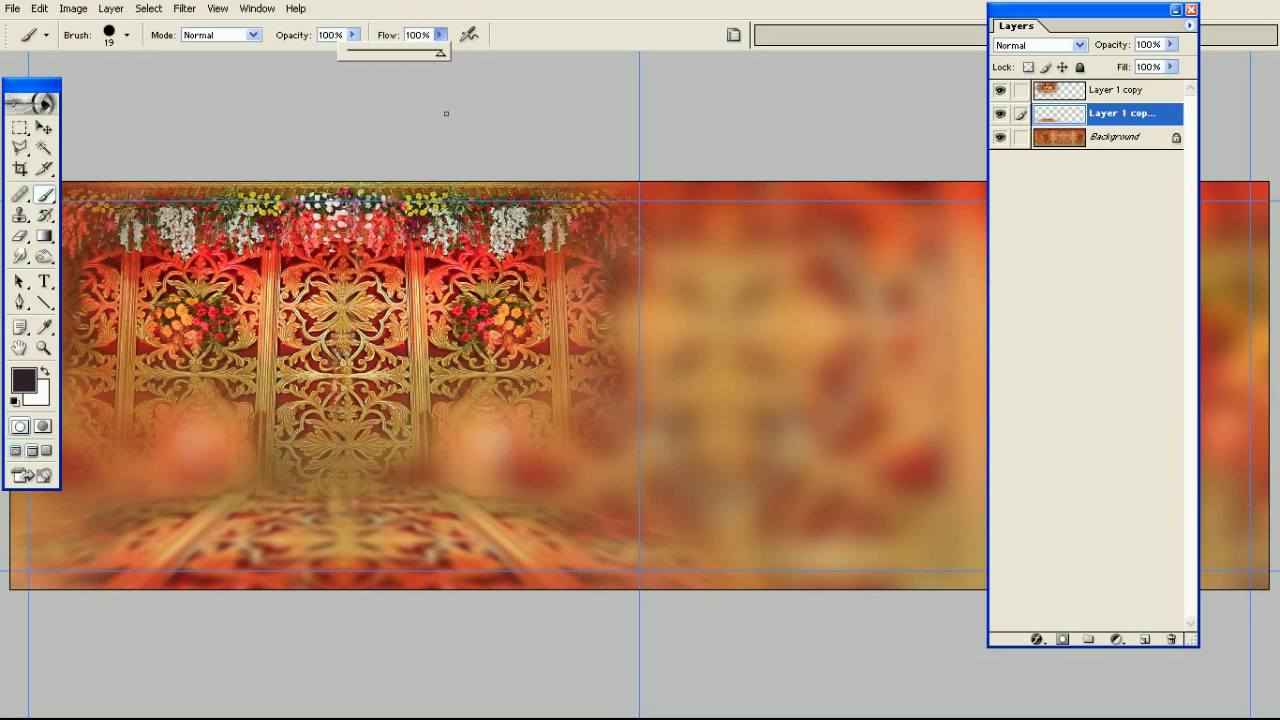
pyautogui.click(20, 427)
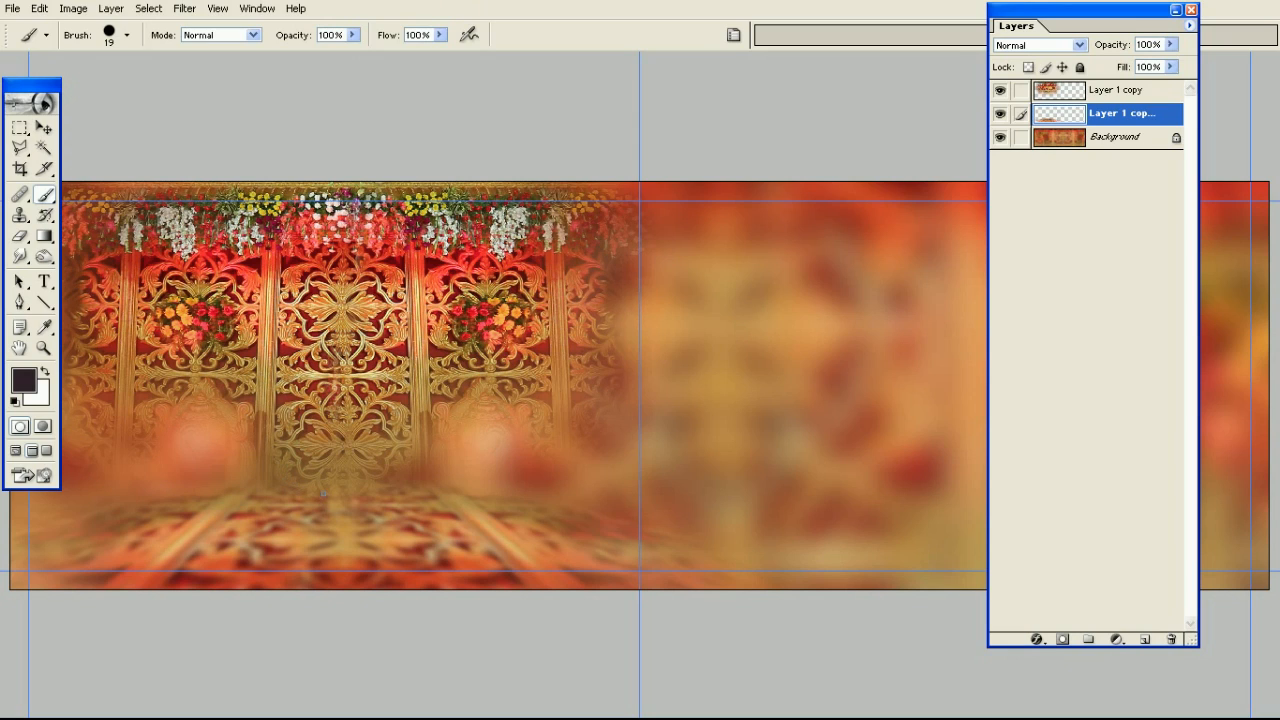
pyautogui.press('q')
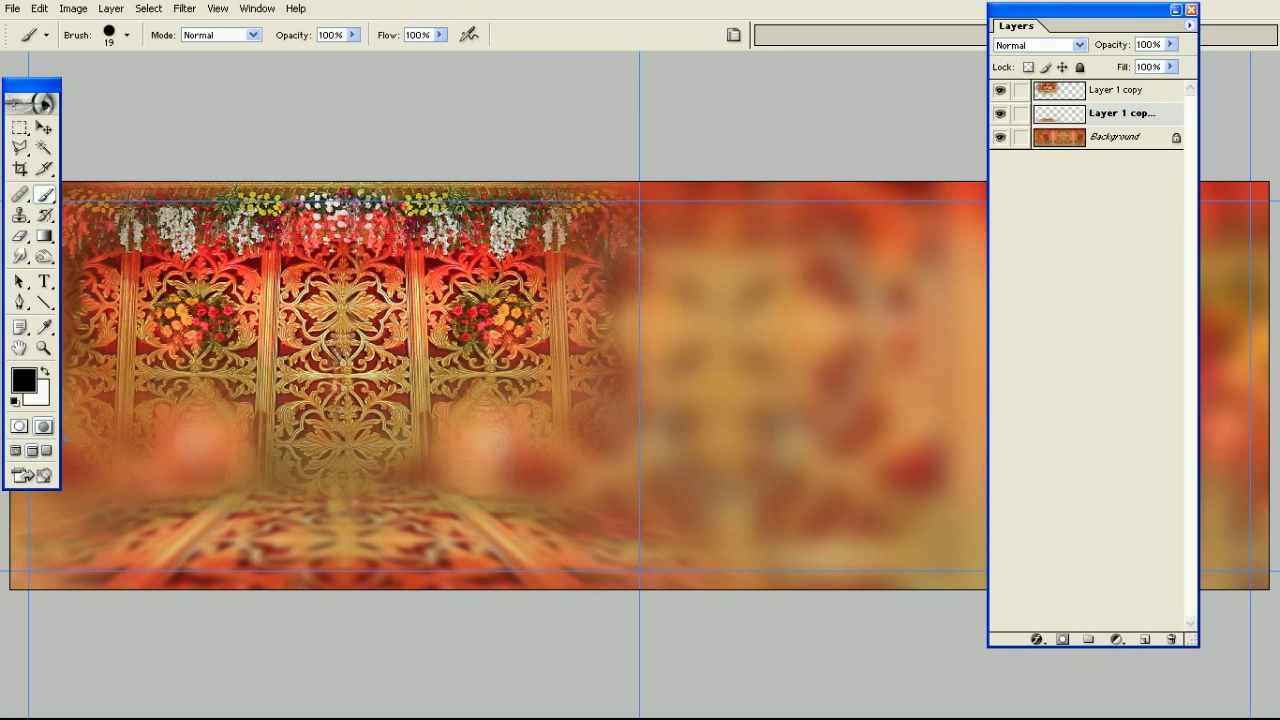
pyautogui.click(28, 441)
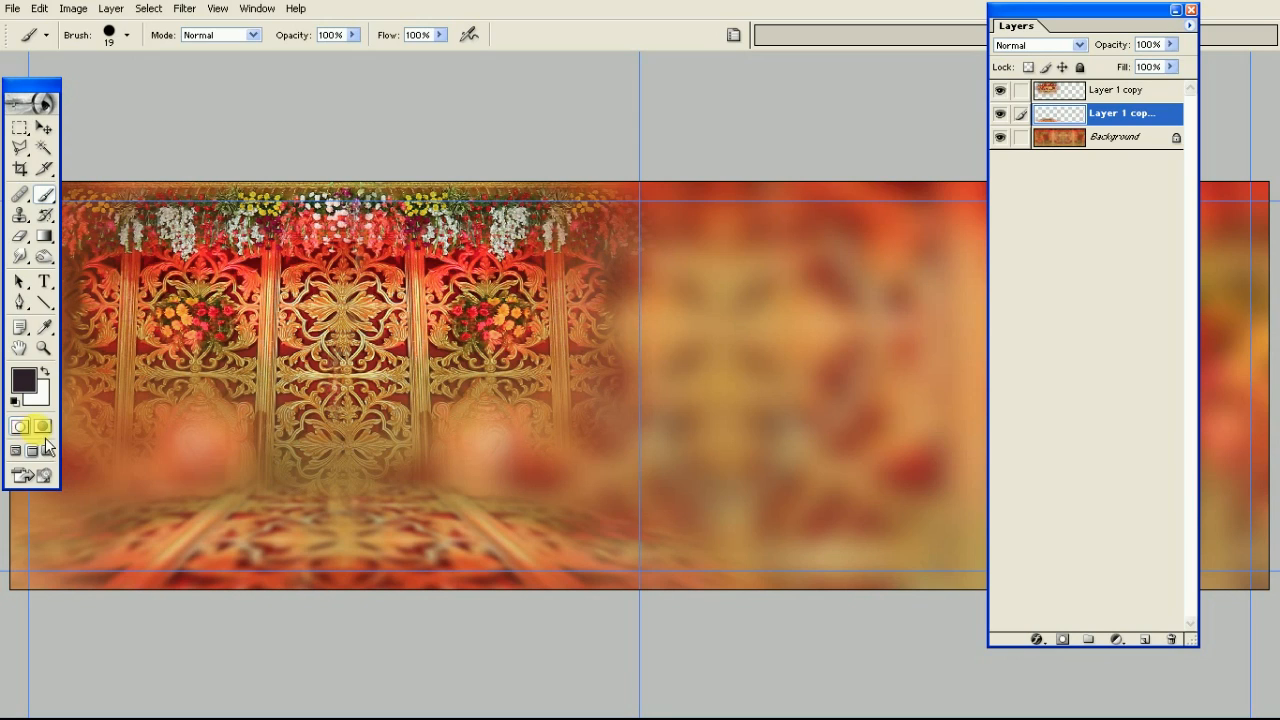
# Paint a quick mask over the middle of the floor with a 600 px brush and convert it to a selection
pyautogui.click(42, 427)
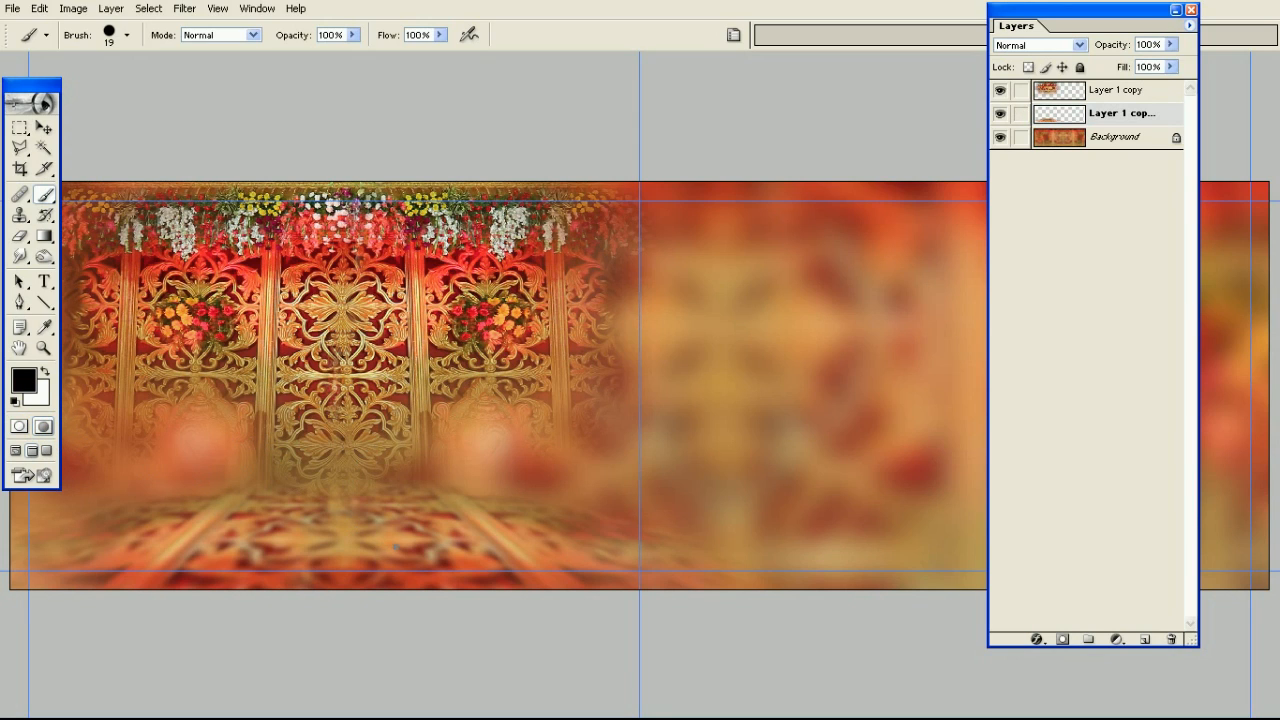
pyautogui.press(']')
pyautogui.press(']')
pyautogui.press(']')
pyautogui.moveTo(257, 586)
pyautogui.mouseDown()
pyautogui.moveTo(280, 541)
pyautogui.moveTo(439, 548)
pyautogui.moveTo(401, 588)
pyautogui.moveTo(255, 565)
pyautogui.mouseUp()
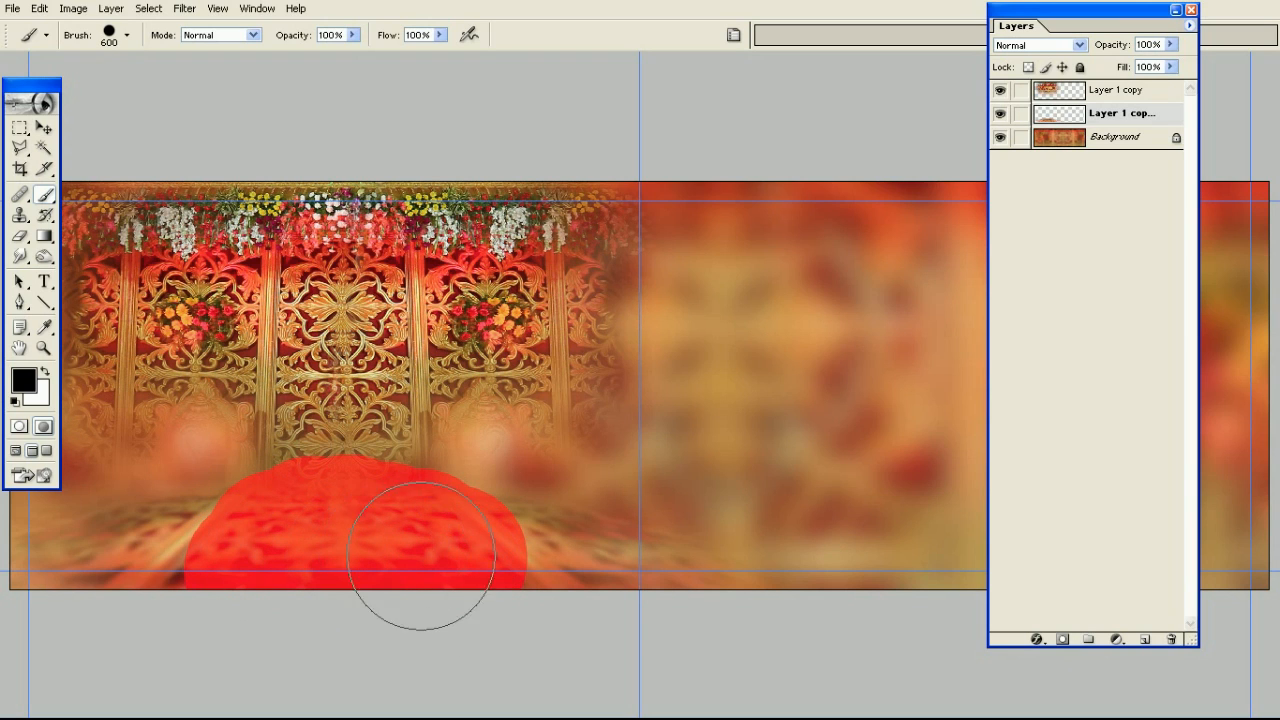
pyautogui.press('q')
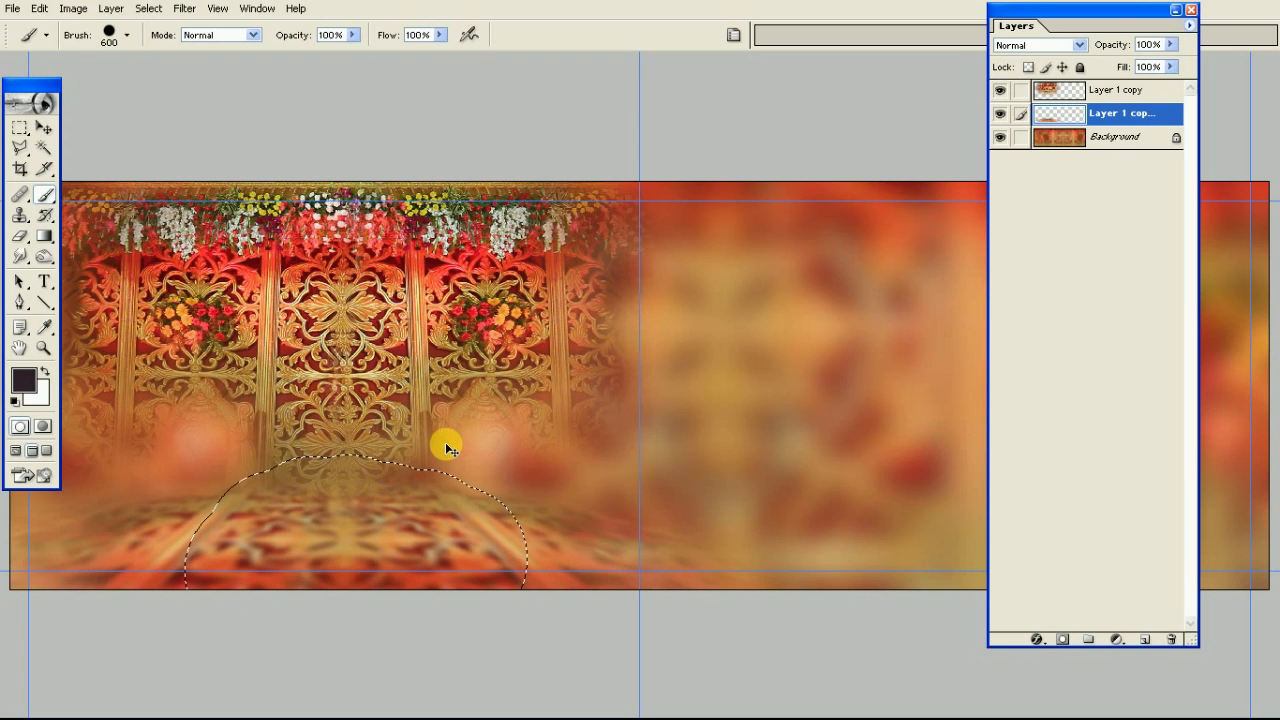
# Invert the floor selection and feather its edge
pyautogui.hotkey('ctrl', 'shift', 'i')
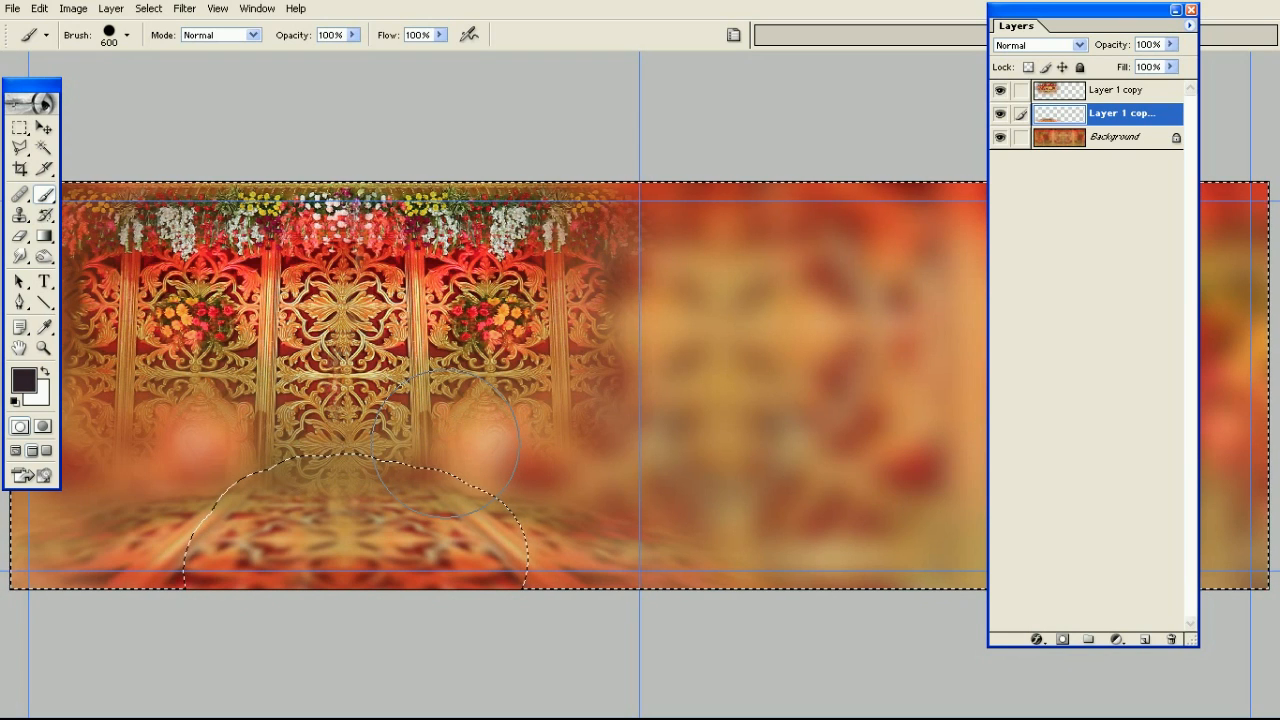
pyautogui.hotkey('ctrl', 'alt', 'd')
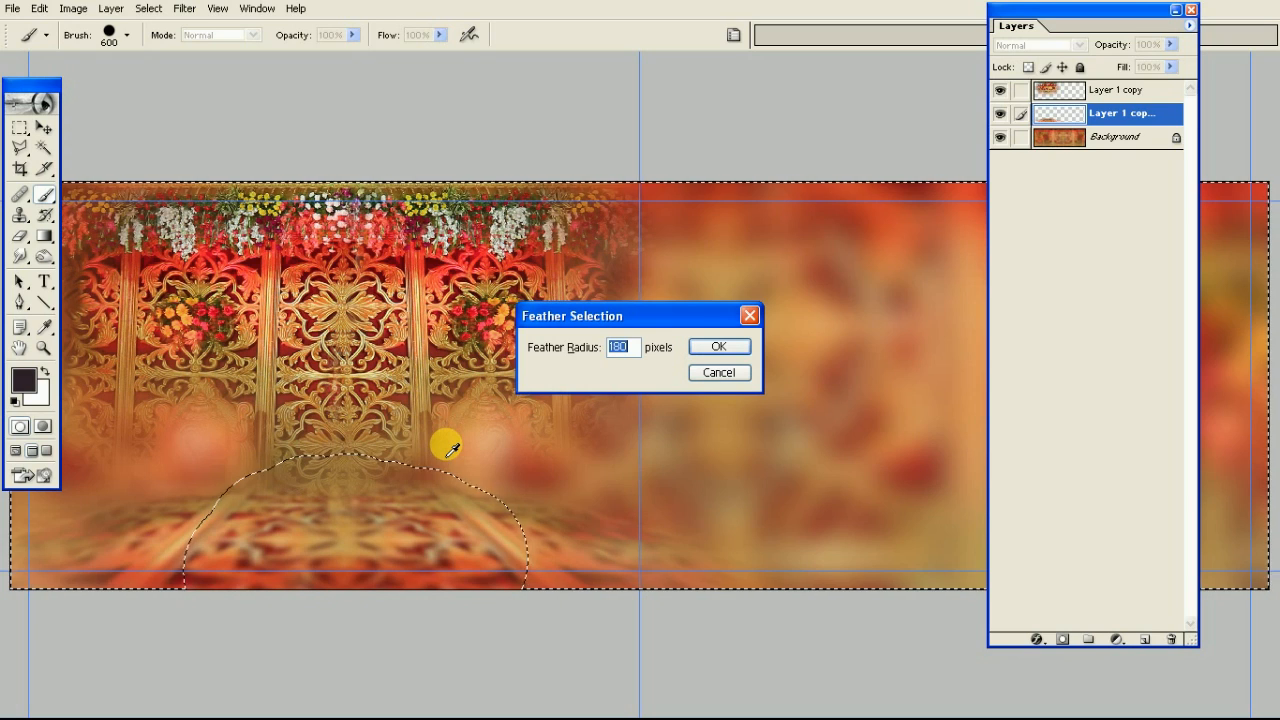
pyautogui.write('3')
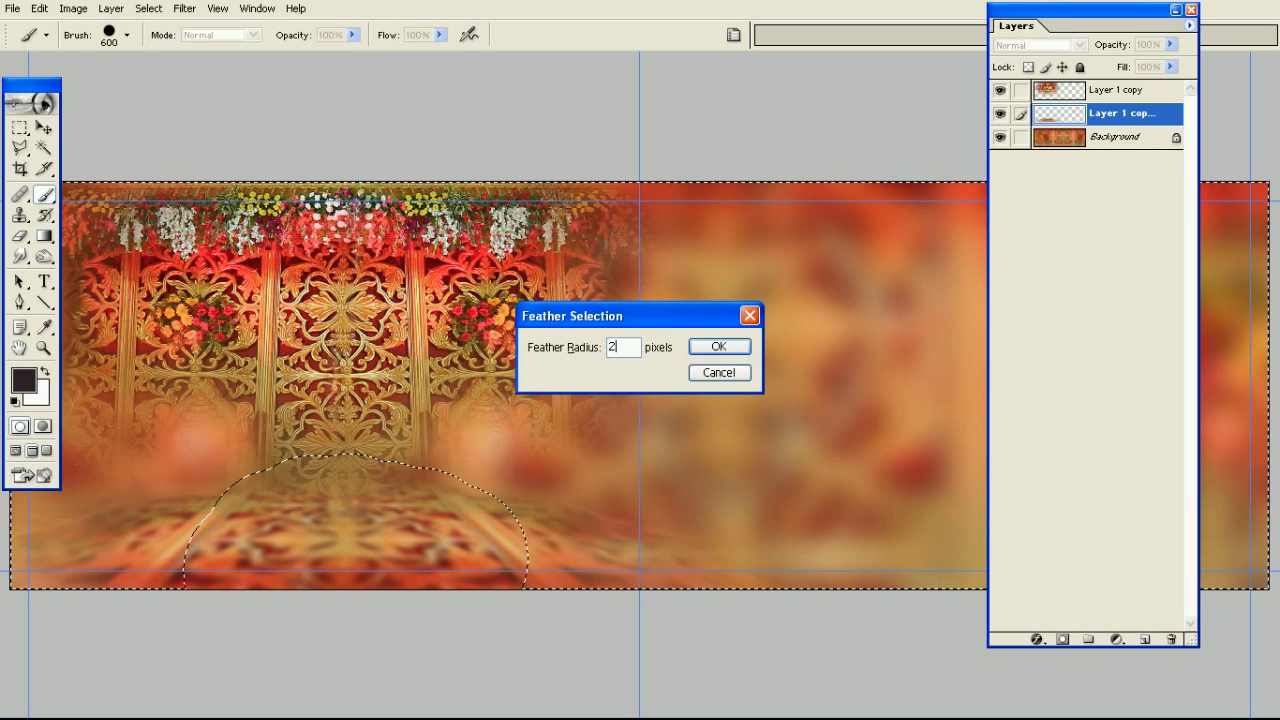
pyautogui.press('Return')
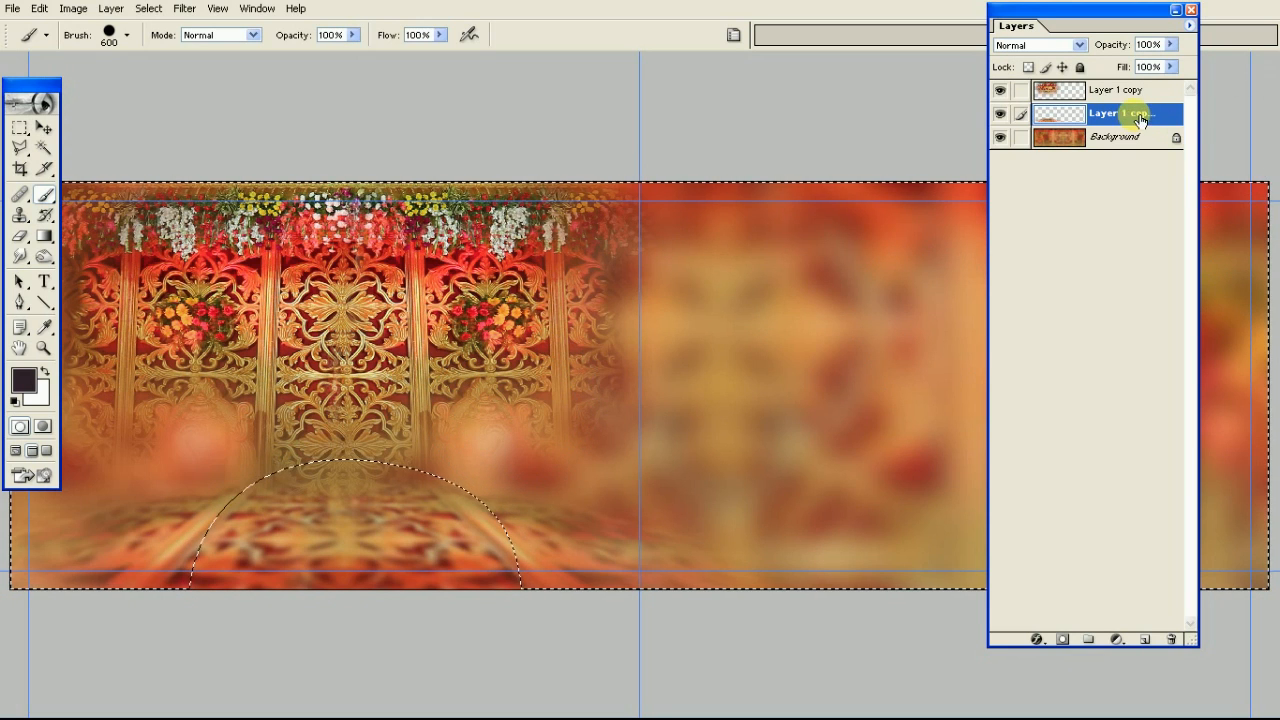
# Blur the outer parts of the floor layer with Gaussian Blur at a radius above 9 pixels, and deselect
pyautogui.click(1001, 114)
pyautogui.click(1001, 114)
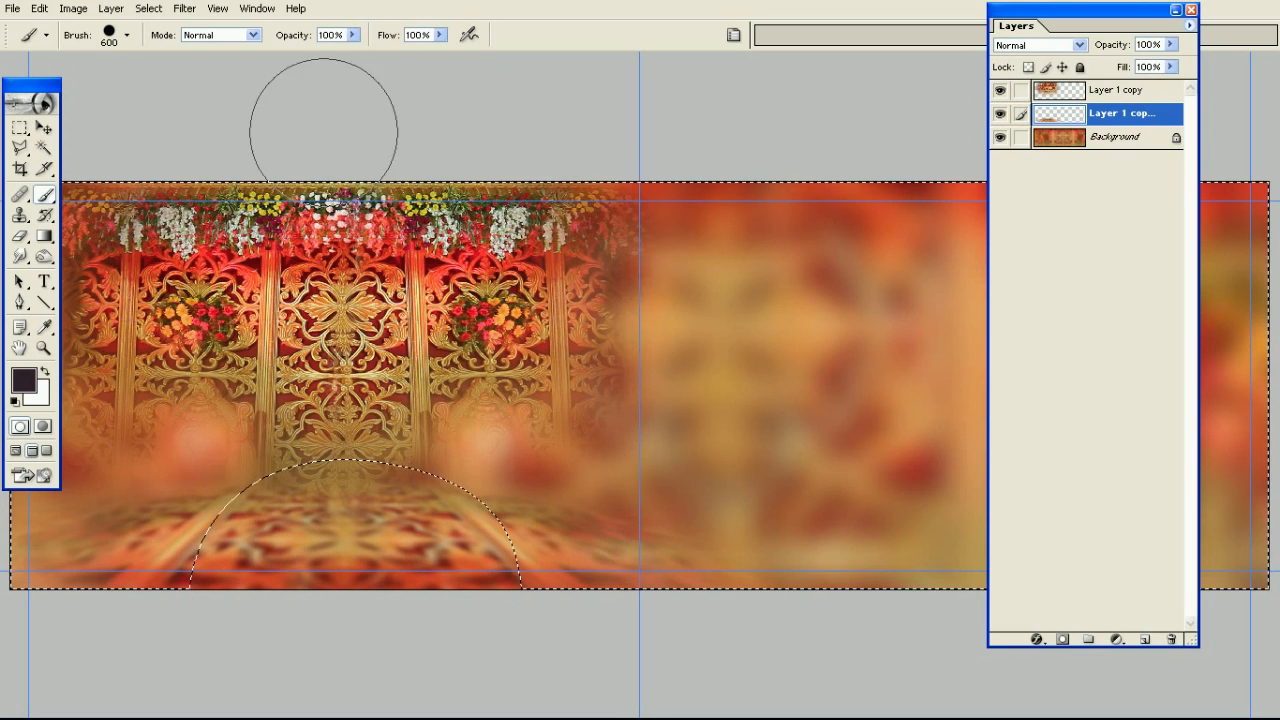
pyautogui.hotkey('ctrl', 'alt', 'f')
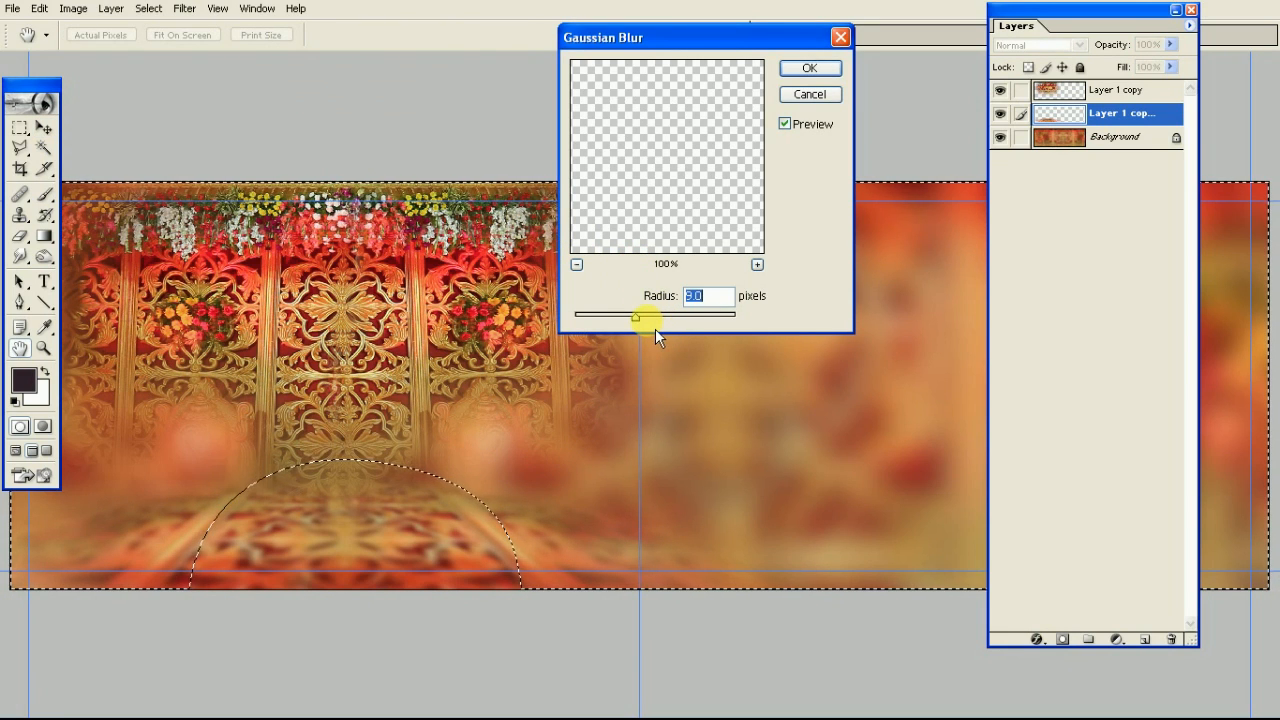
pyautogui.moveTo(634, 316)
pyautogui.mouseDown()
pyautogui.moveTo(660, 316)
pyautogui.moveTo(648, 317)
pyautogui.mouseUp()
pyautogui.click(810, 70)
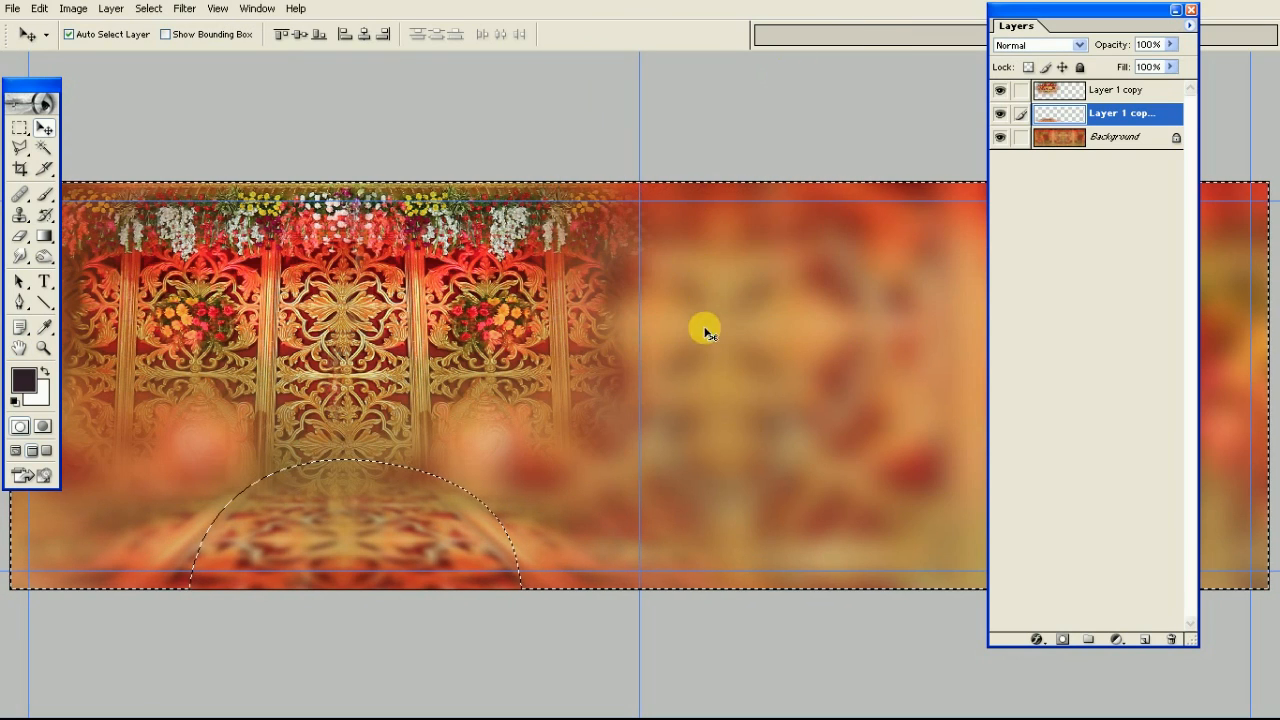
pyautogui.hotkey('ctrl', 'd')
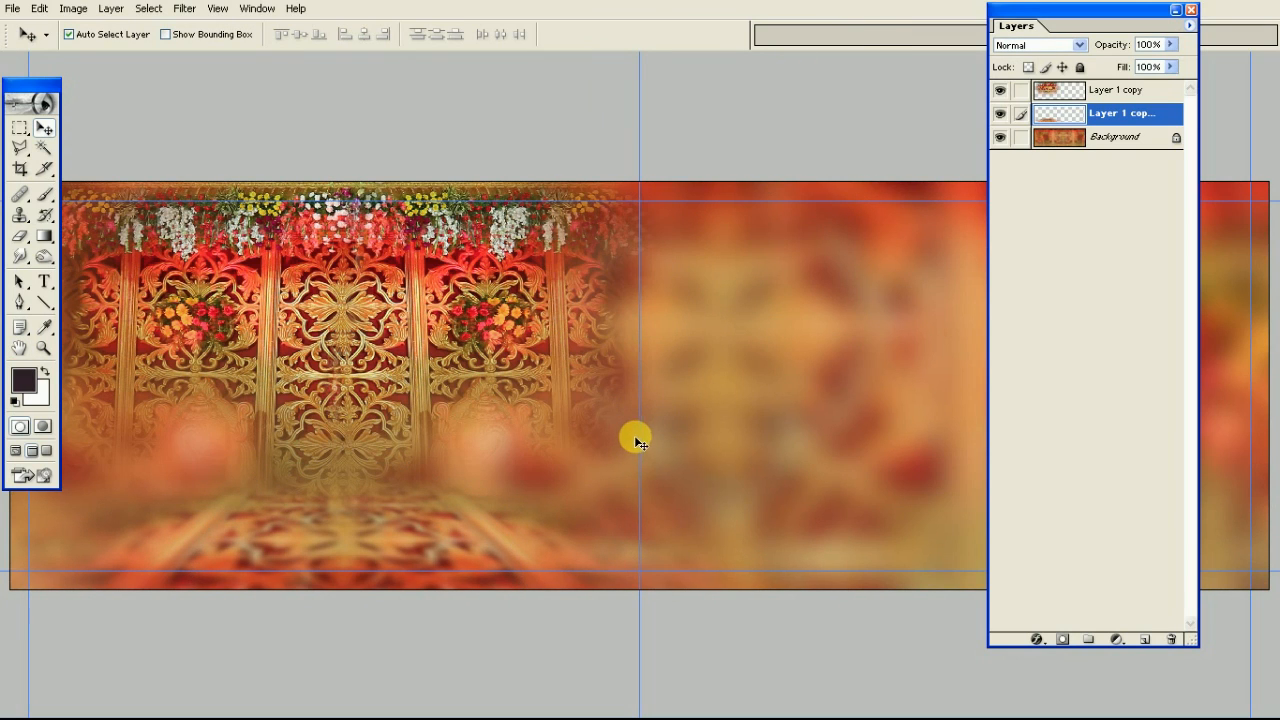
# Set the floor layer's opacity to 66%
pyautogui.press('8')
pyautogui.press('6')
pyautogui.press('6')
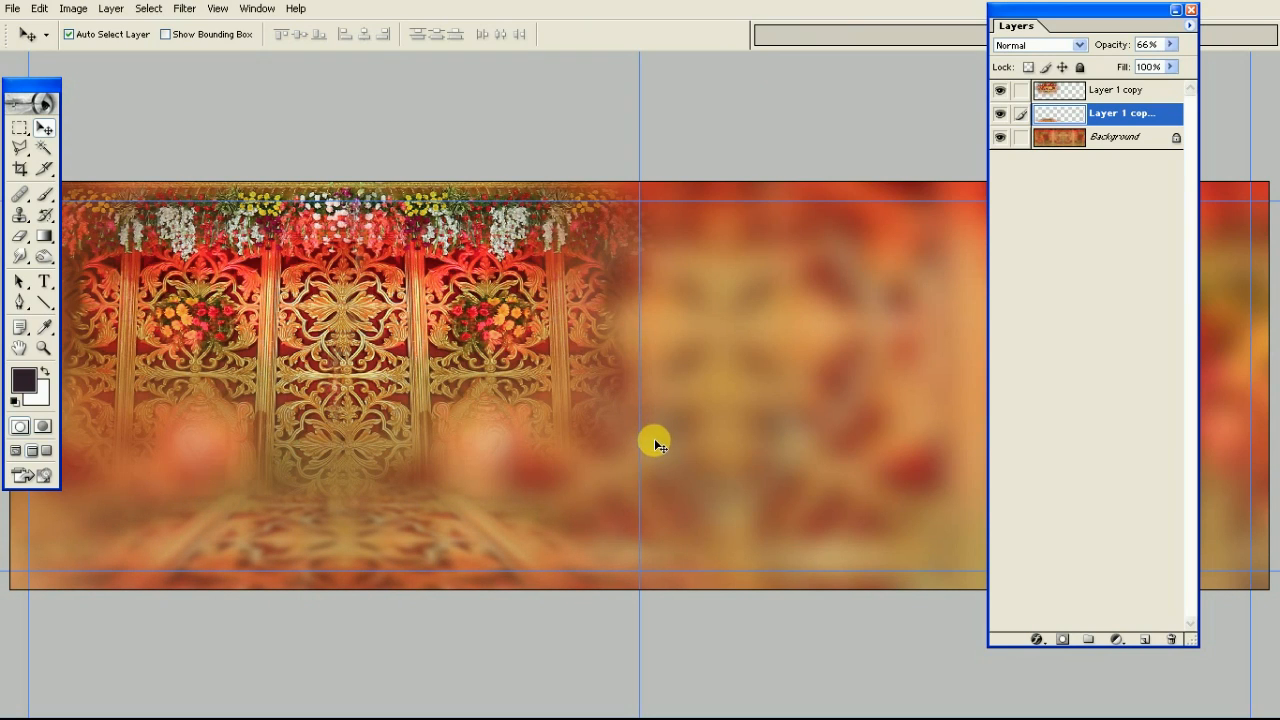
pyautogui.click(1169, 44)
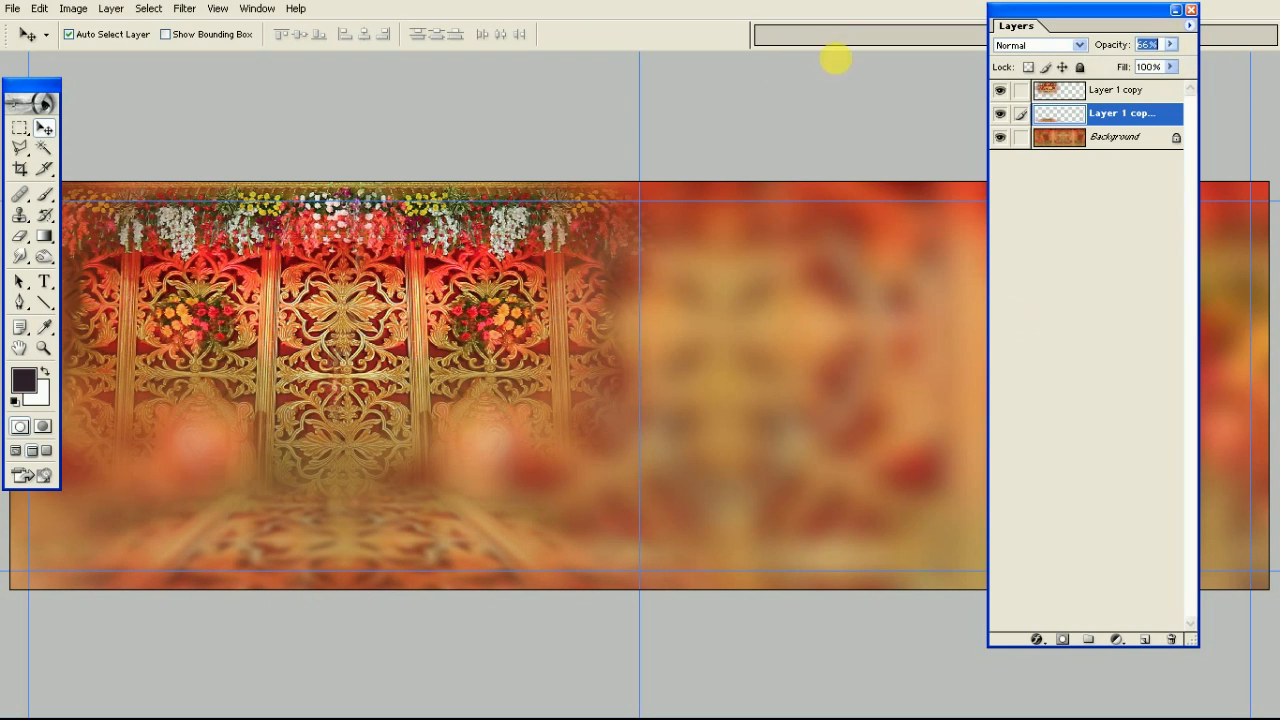
pyautogui.press('Return')
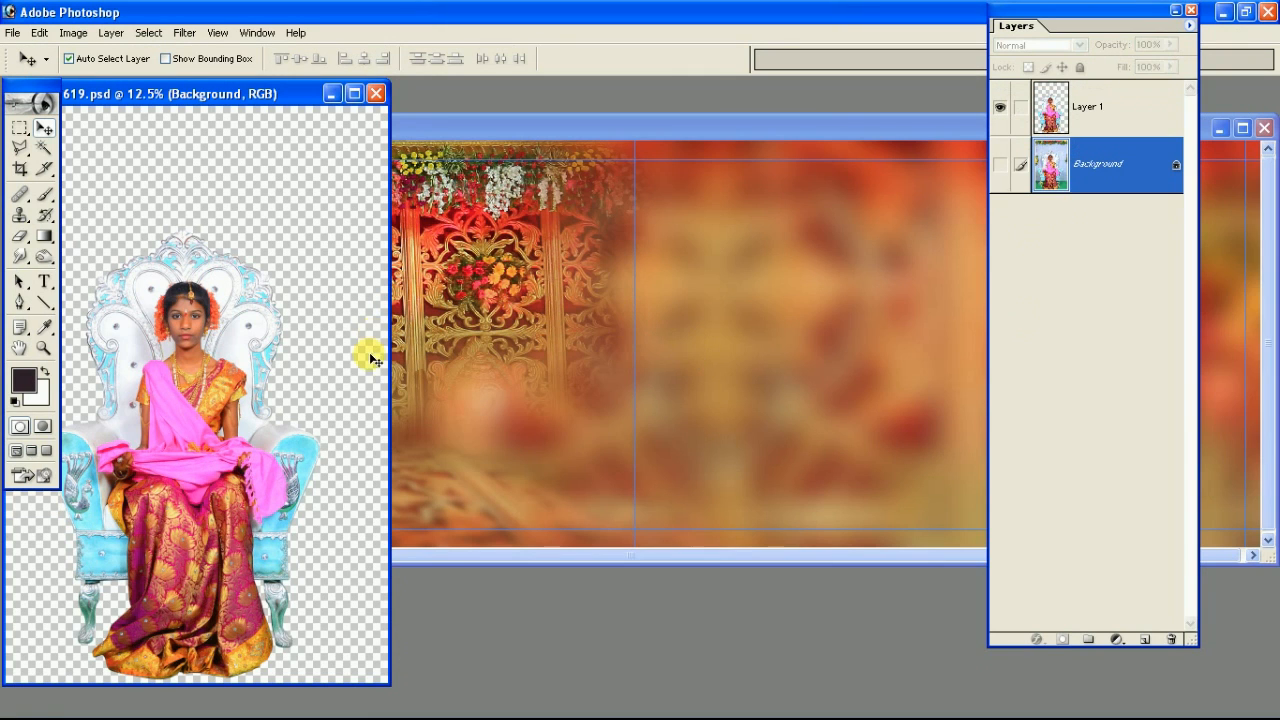
# Copy the seated woman cutout from its own document onto the left page and bring its layer to the top of the stack
pyautogui.moveTo(222, 390); pyautogui.dragTo(425, 347)
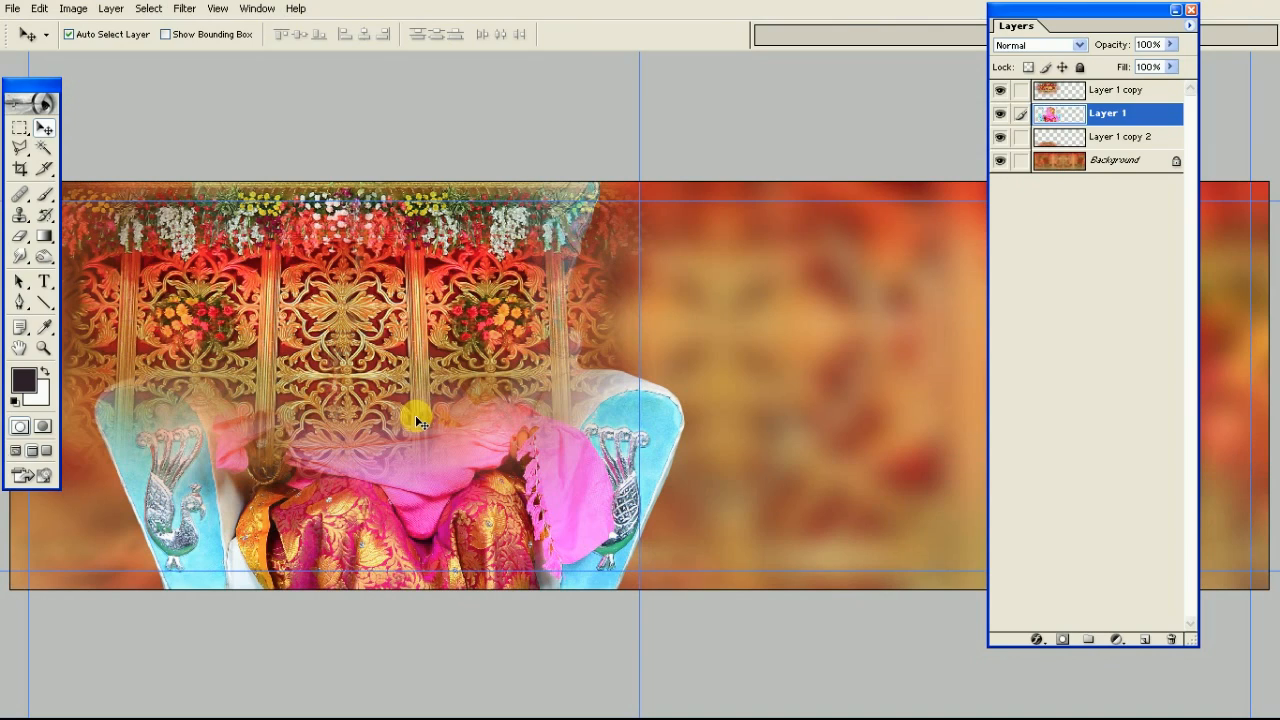
pyautogui.press('Tab')
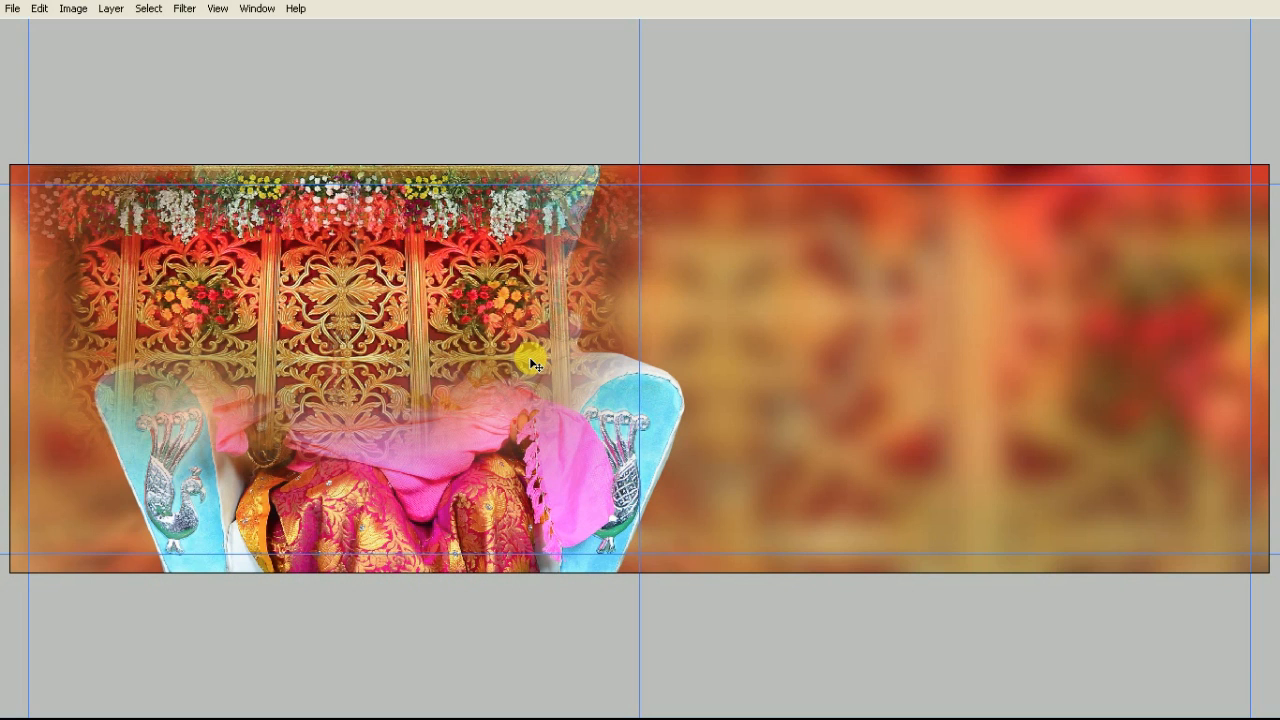
pyautogui.press('0')
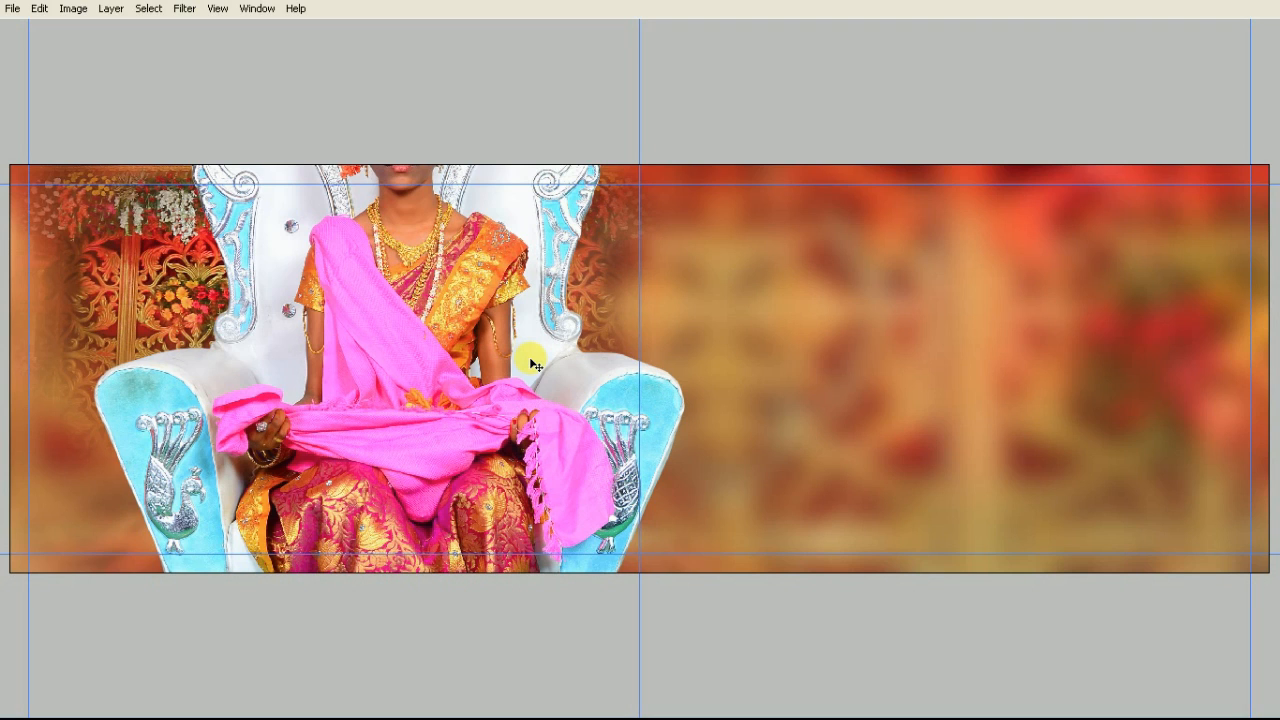
pyautogui.press('3')
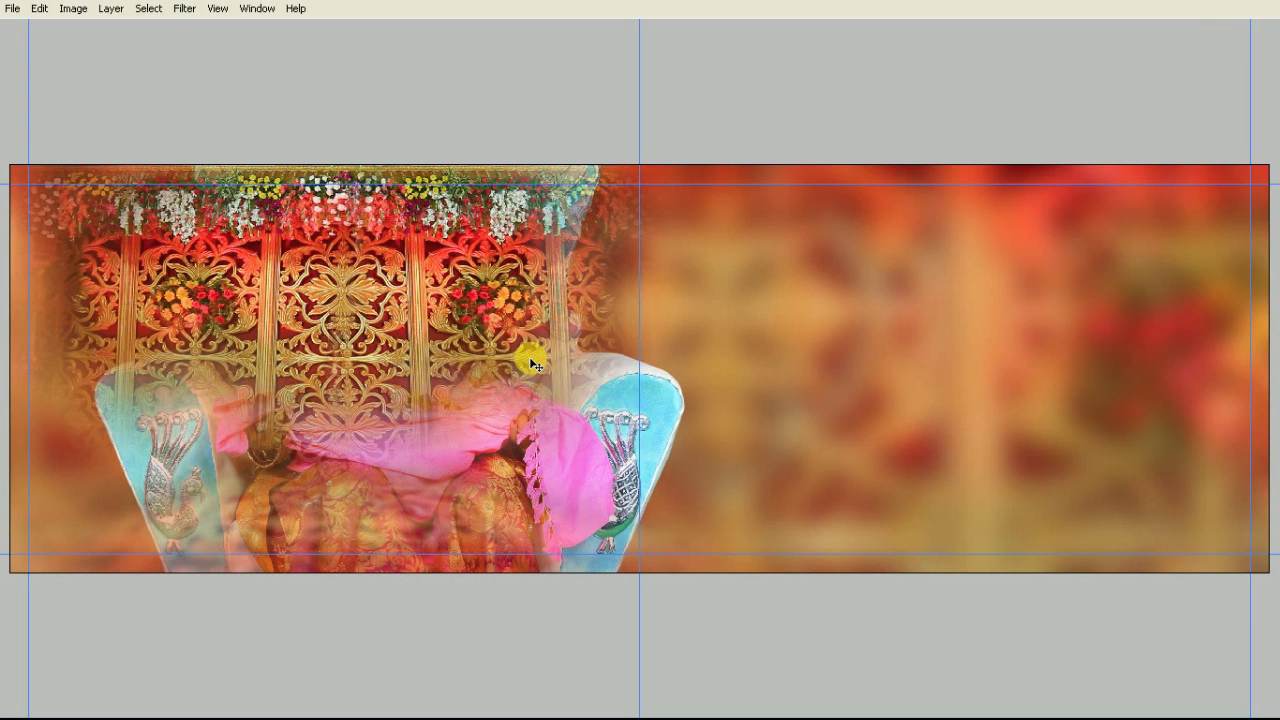
pyautogui.press('F7')
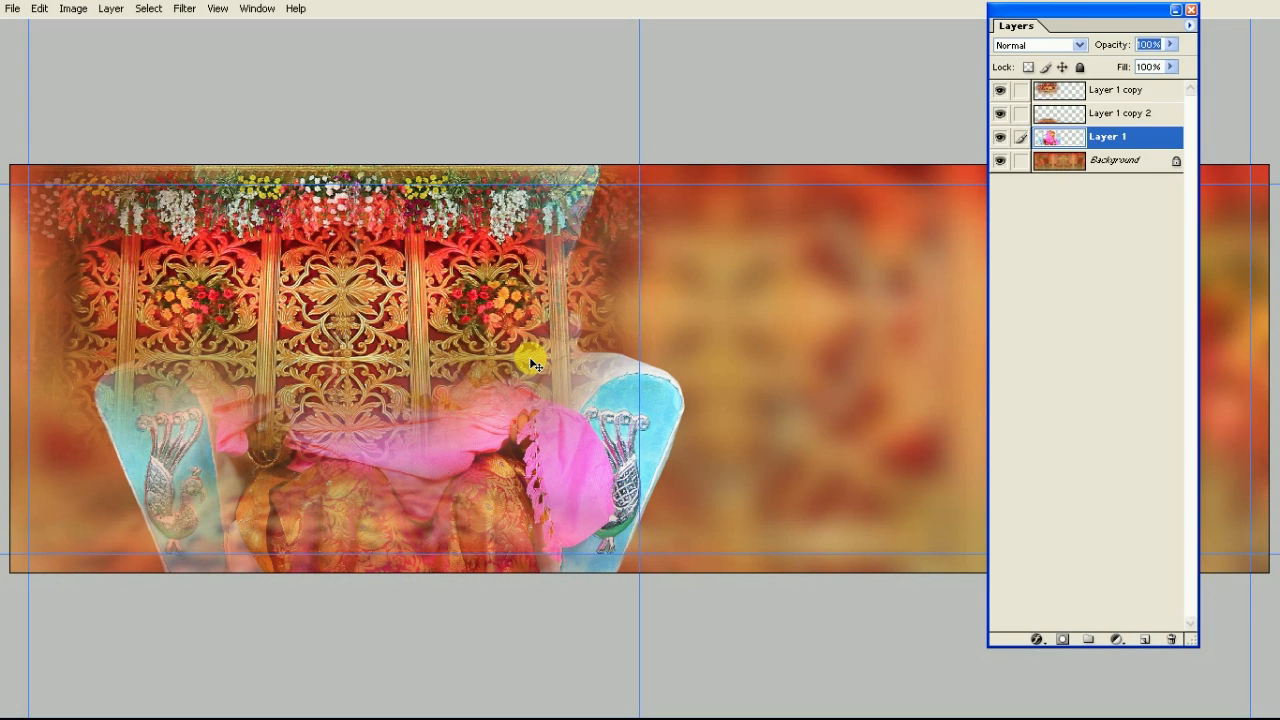
pyautogui.hotkey('ctrl', ']')
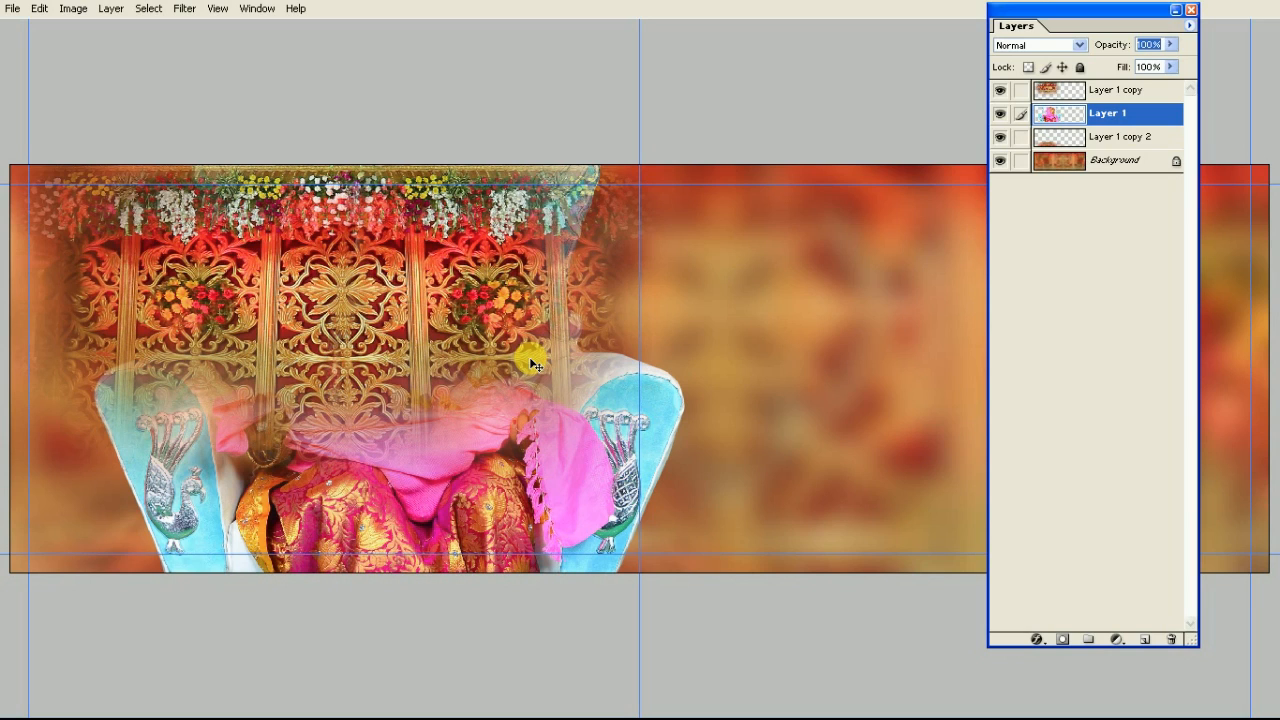
pyautogui.hotkey('ctrl', ']')
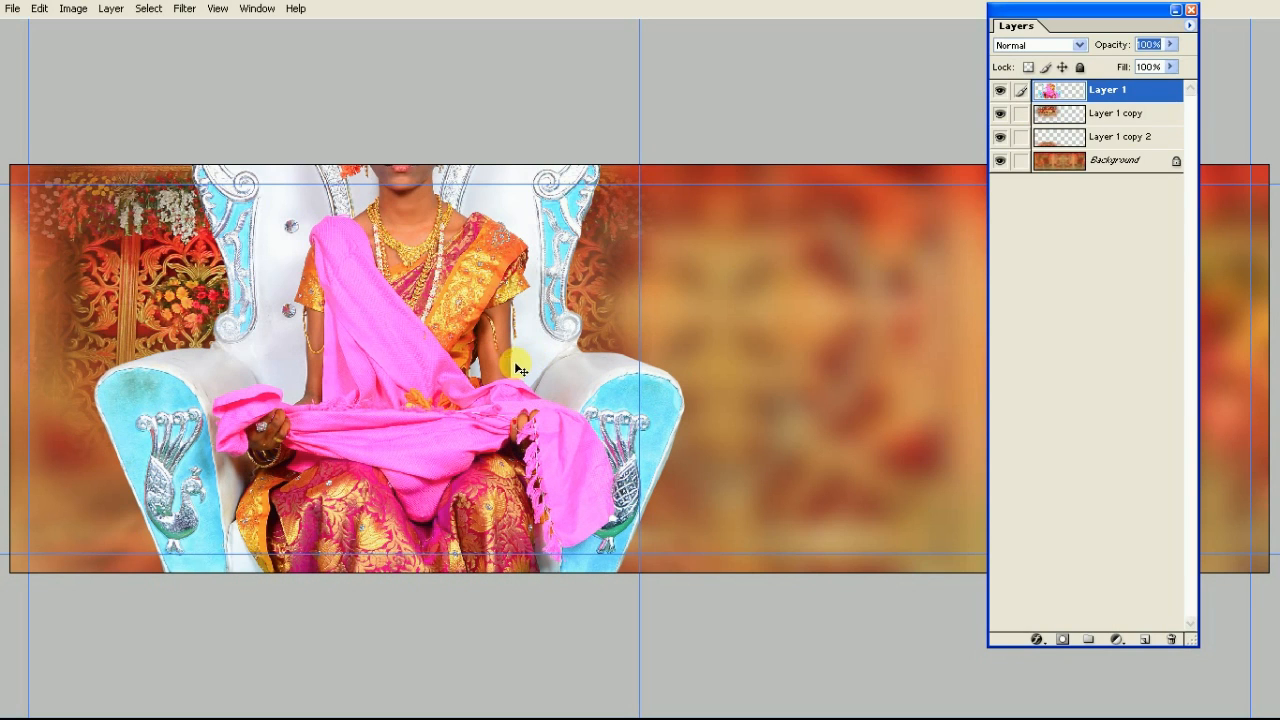
pyautogui.click(744, 106)
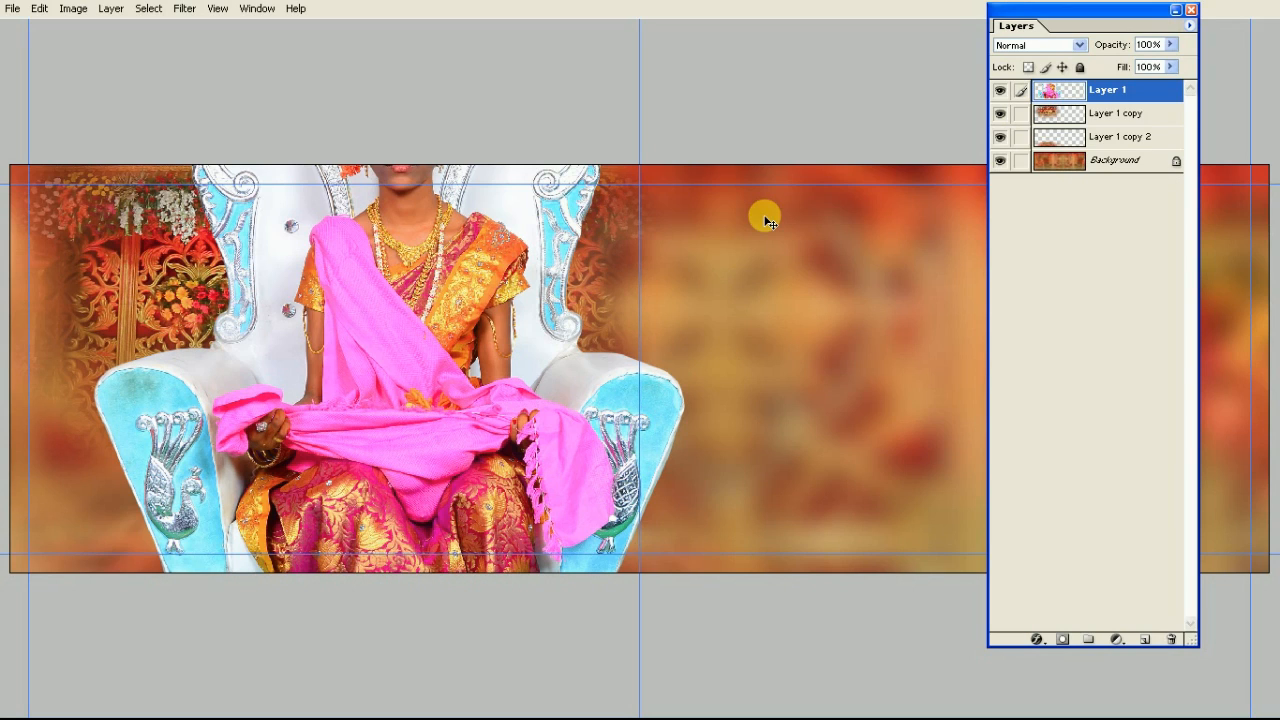
# Scale the seated woman down until the whole chair fits the left page, and place her before the stage's middle panel
pyautogui.hotkey('ctrl', 't')
pyautogui.moveTo(711, 189); pyautogui.dragTo(552, 398)
pyautogui.moveTo(443, 464); pyautogui.dragTo(381, 272)
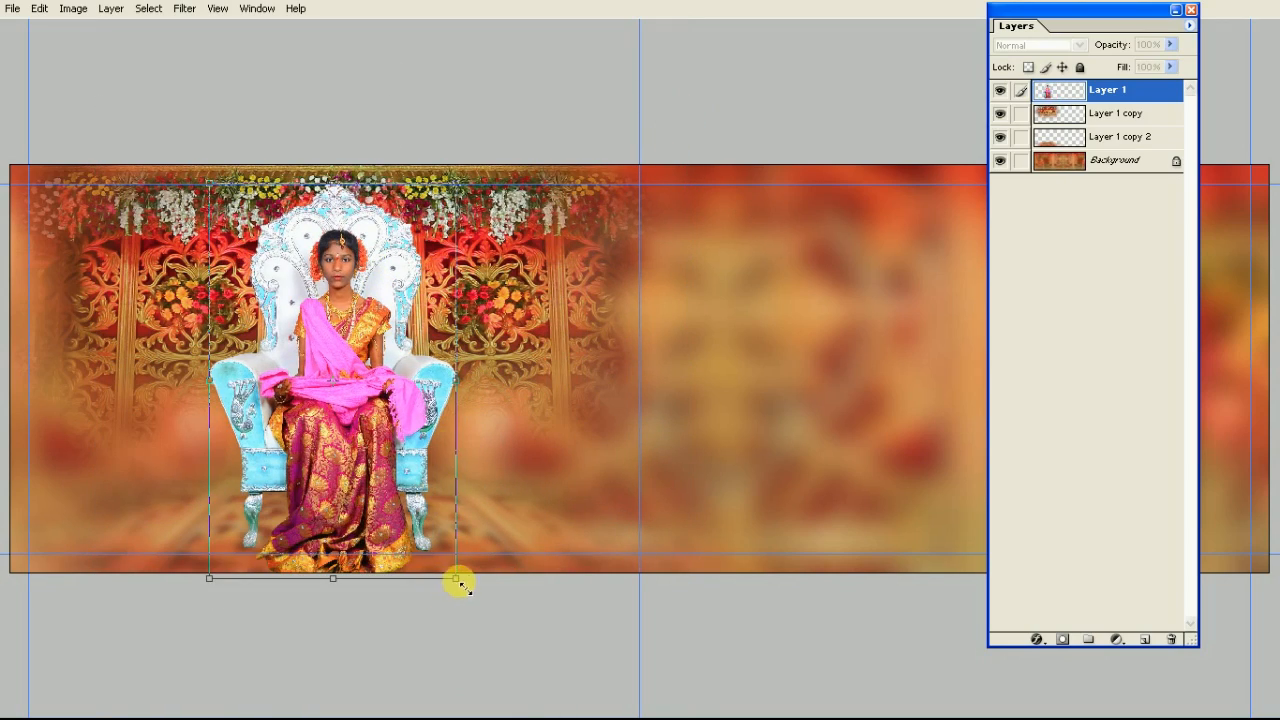
pyautogui.moveTo(463, 586); pyautogui.dragTo(386, 456)
pyautogui.moveTo(339, 377); pyautogui.dragTo(372, 415)
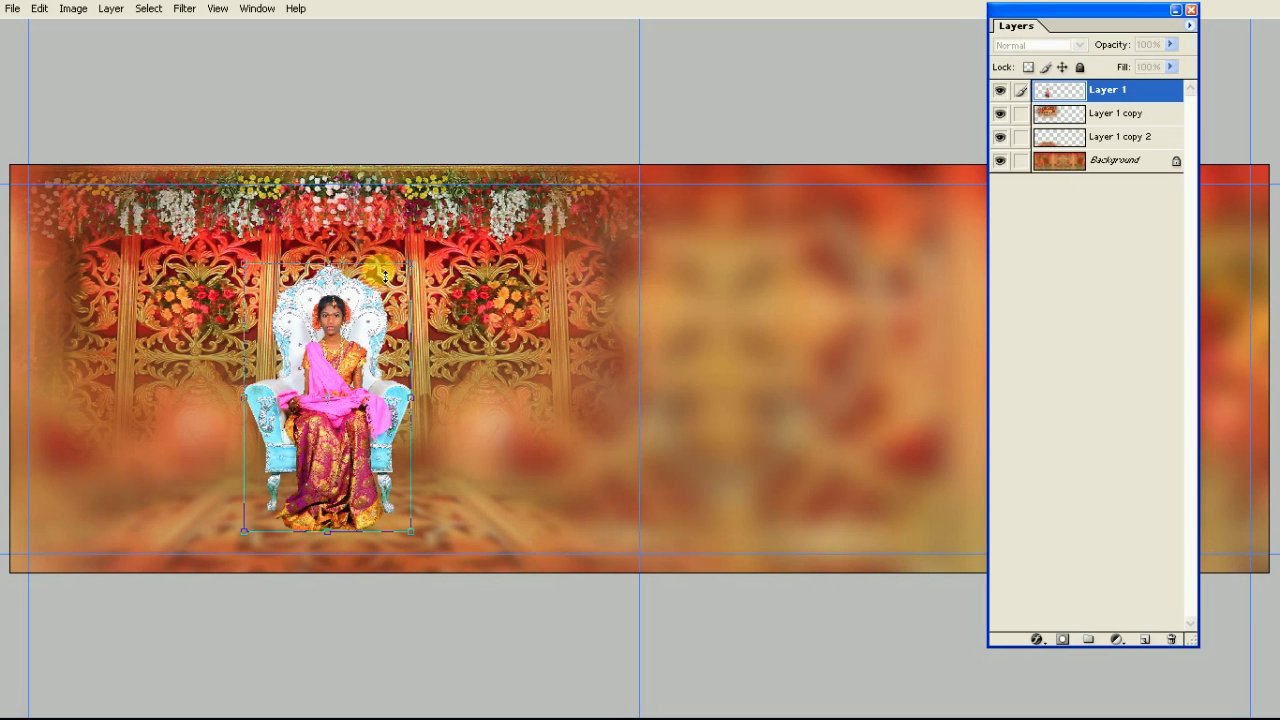
pyautogui.moveTo(411, 268); pyautogui.dragTo(440, 218)
pyautogui.moveTo(395, 292); pyautogui.dragTo(397, 256)
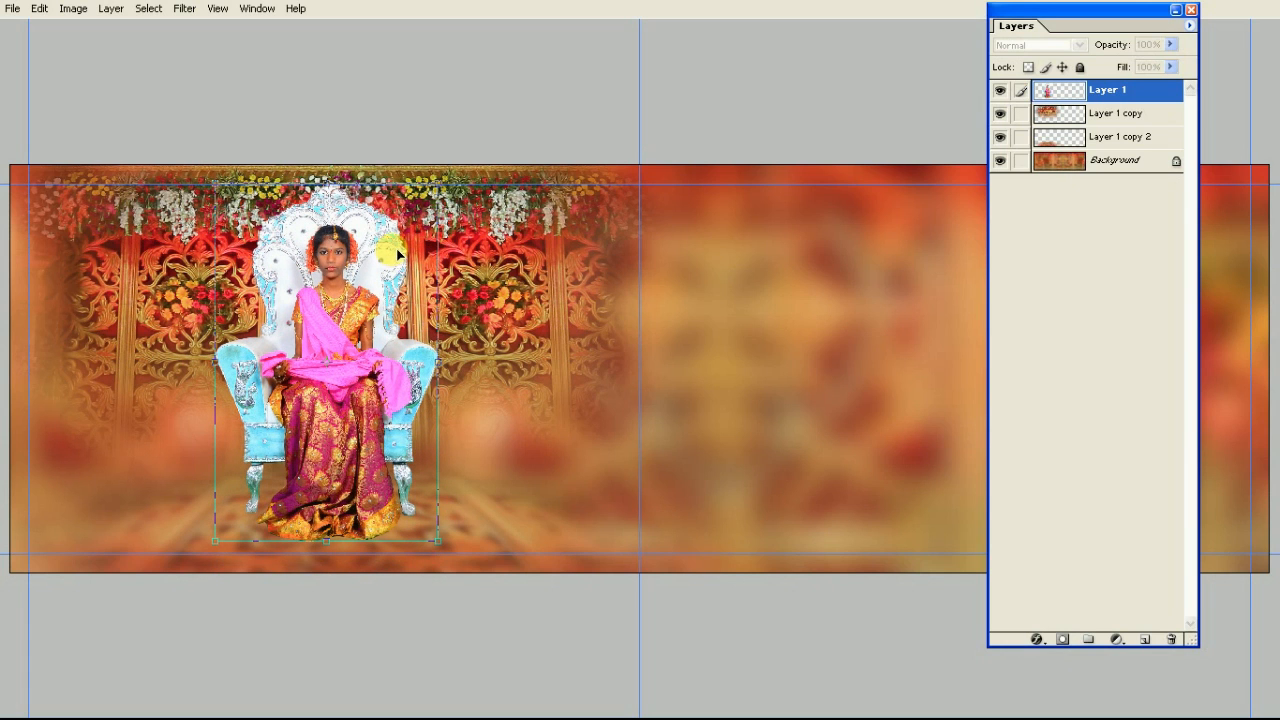
# Fine-tune the seated woman's size and position so the chair stands on the patterned floor below the flowers, and apply the transform
pyautogui.moveTo(440, 549); pyautogui.dragTo(434, 538)
pyautogui.moveTo(392, 455); pyautogui.dragTo(388, 472)
pyautogui.moveTo(440, 219); pyautogui.dragTo(431, 231)
pyautogui.moveTo(382, 316); pyautogui.dragTo(388, 317)
pyautogui.moveTo(439, 242); pyautogui.dragTo(439, 247)
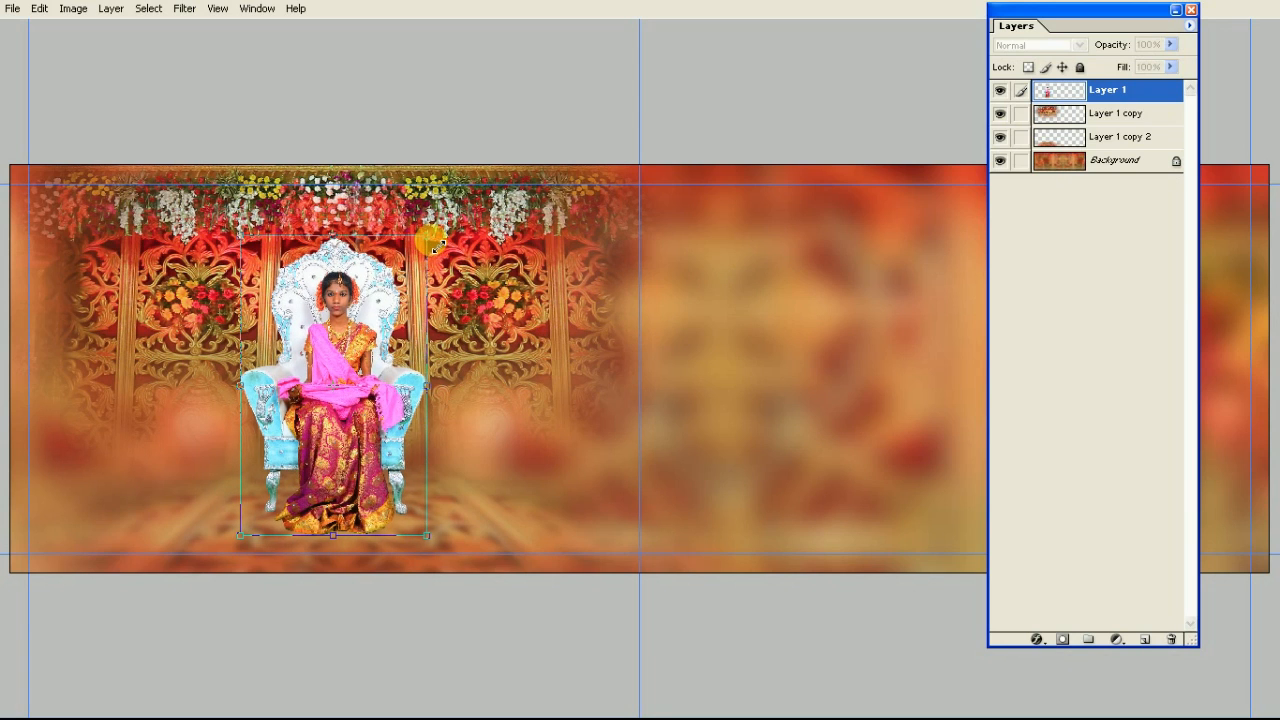
pyautogui.press('Return')
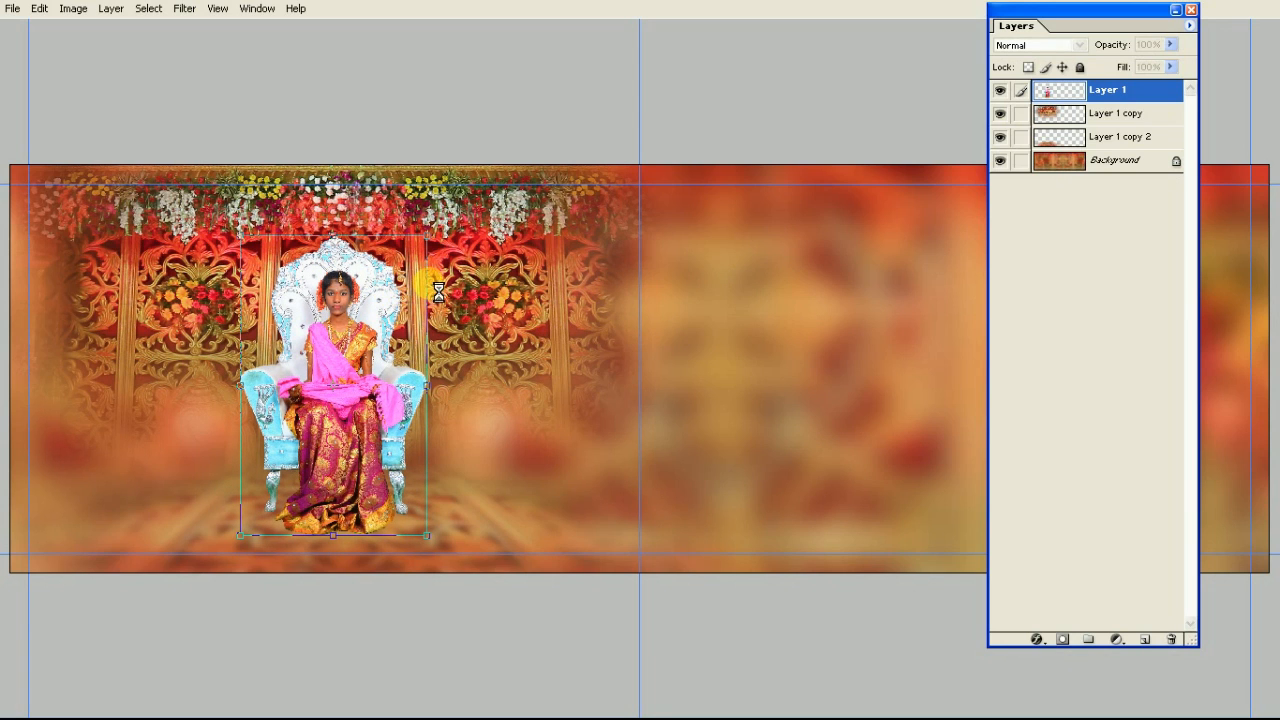
pyautogui.hotkey('ctrl', 't')
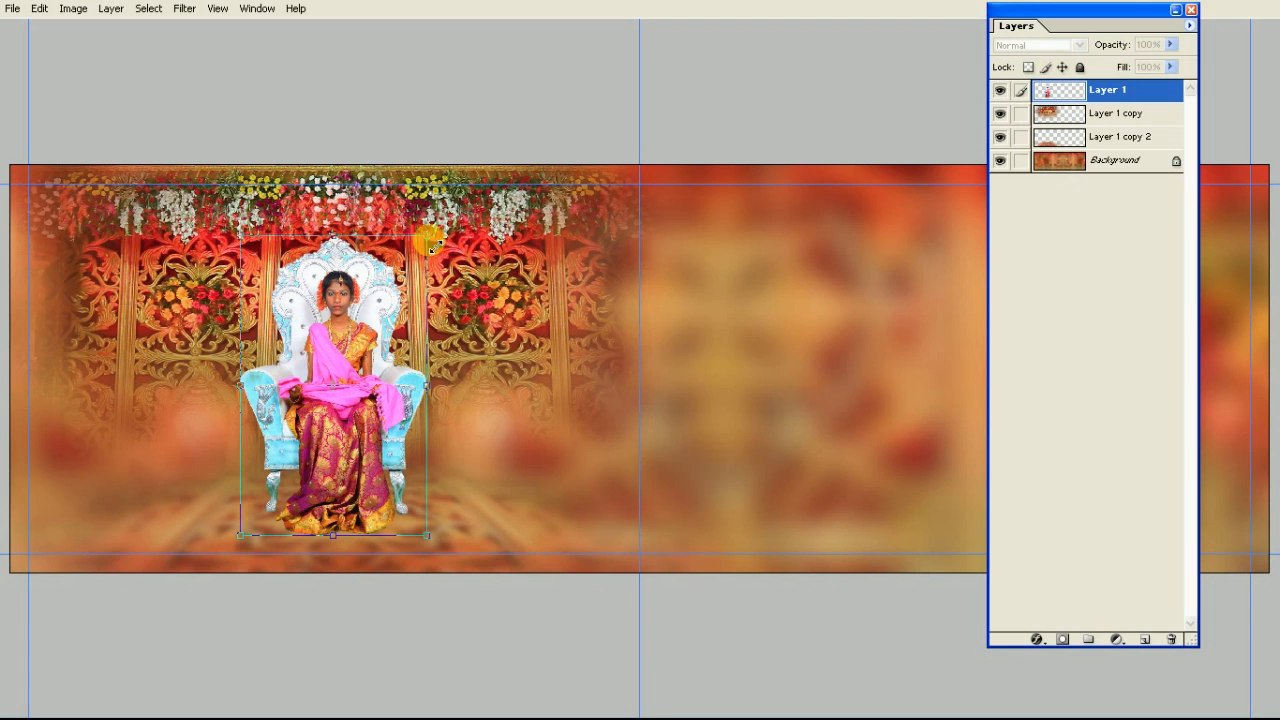
pyautogui.press('Return')
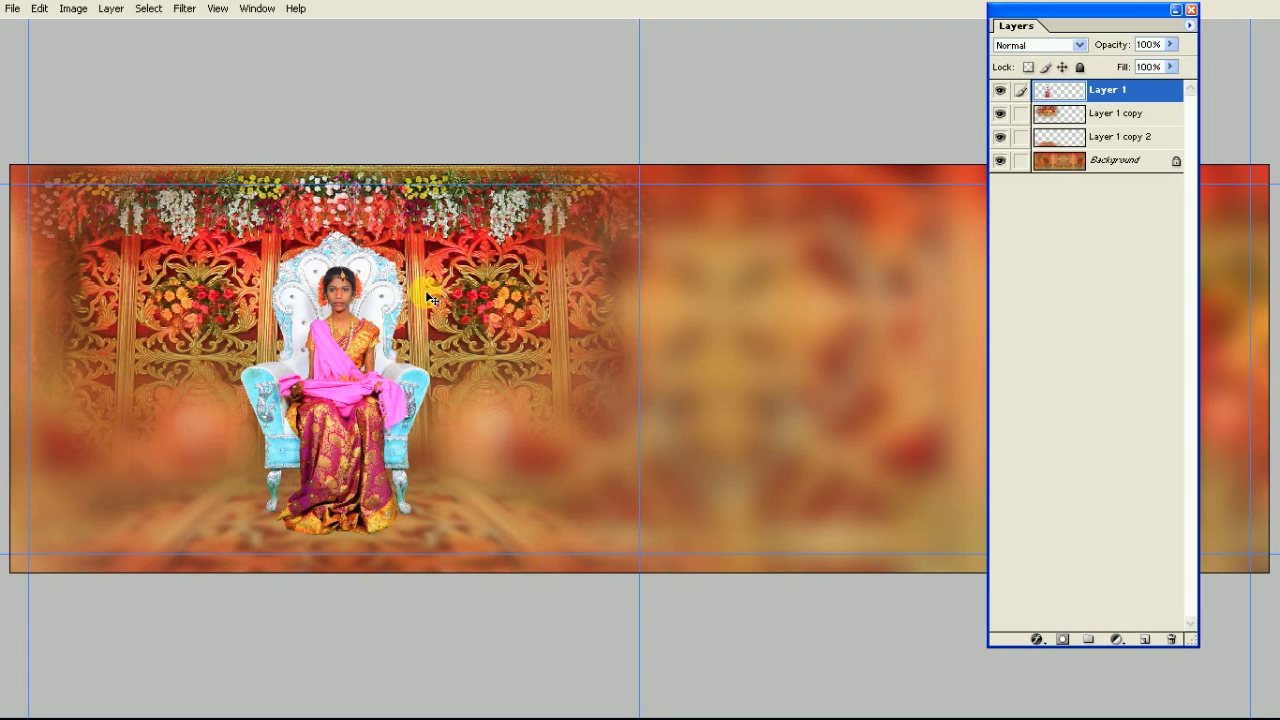
# Try loading the seated woman's outline as a selection and adding a new layer above her, and undo both
pyautogui.hotkey('ctrl', '+')
pyautogui.press('Home')
pyautogui.hotkey('alt', 's')
pyautogui.press('o')
pyautogui.press('Return')
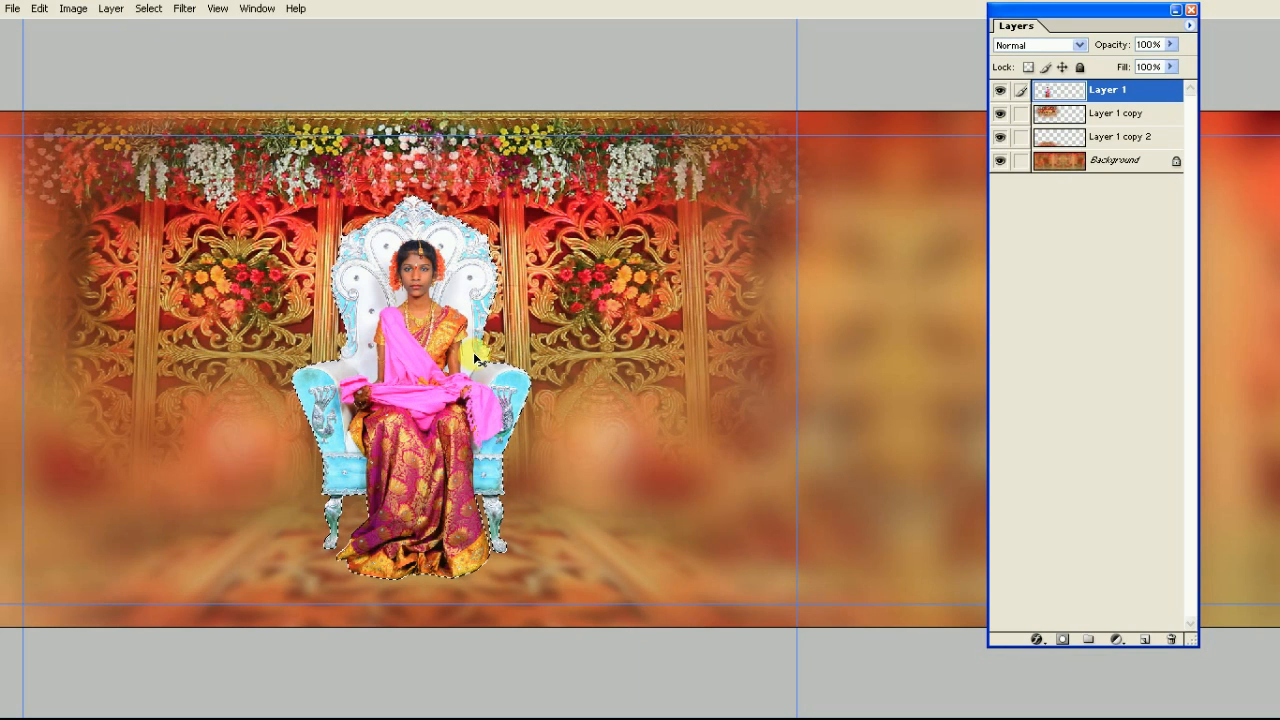
pyautogui.hotkey('ctrl', 'alt', 'shift', 'n')
pyautogui.press('f')
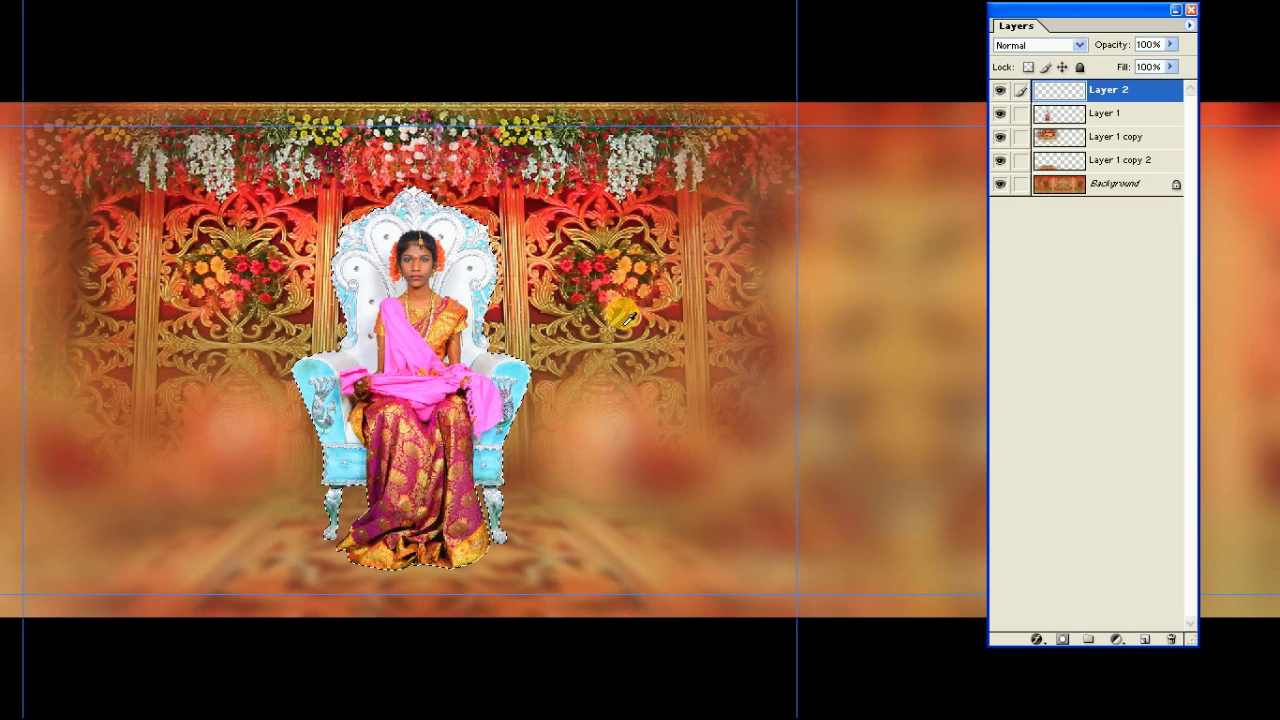
pyautogui.hotkey('ctrl', 'z')
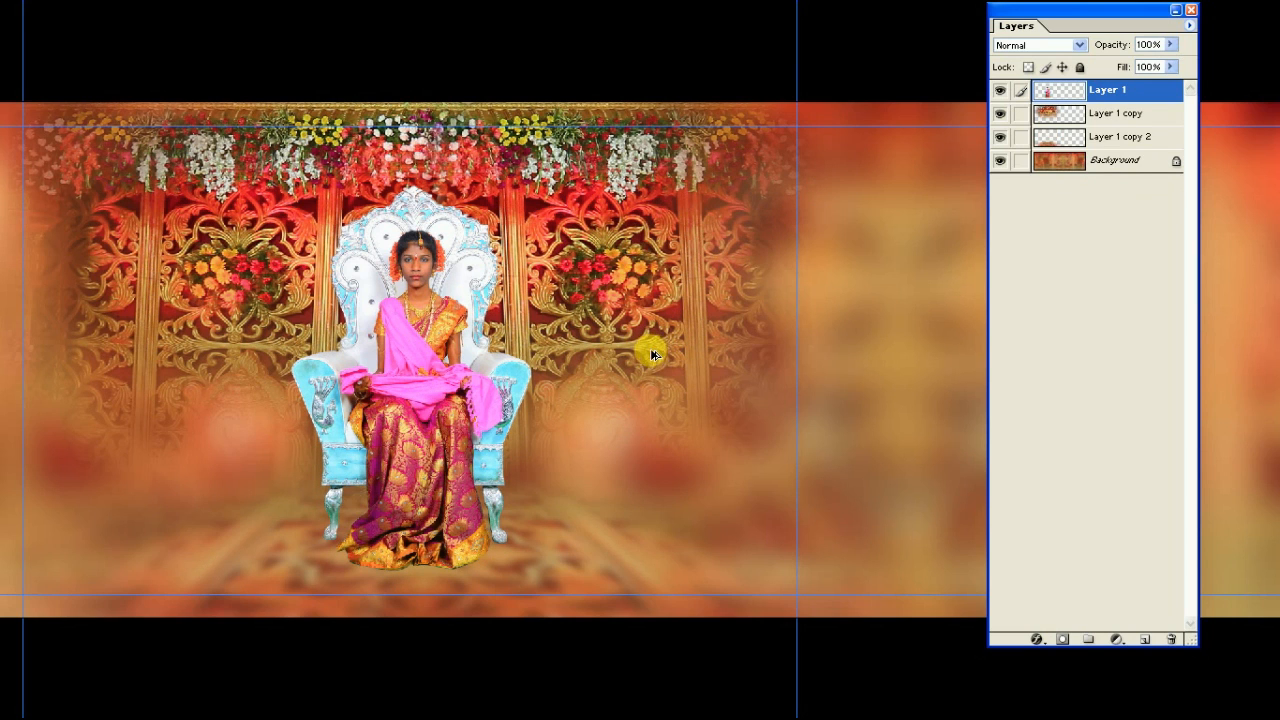
# Load the seated woman's layer transparency as a new selection
pyautogui.hotkey('shift', 'f')
pyautogui.rightClick(462, 384)
pyautogui.press('Escape')
pyautogui.press('Tab')
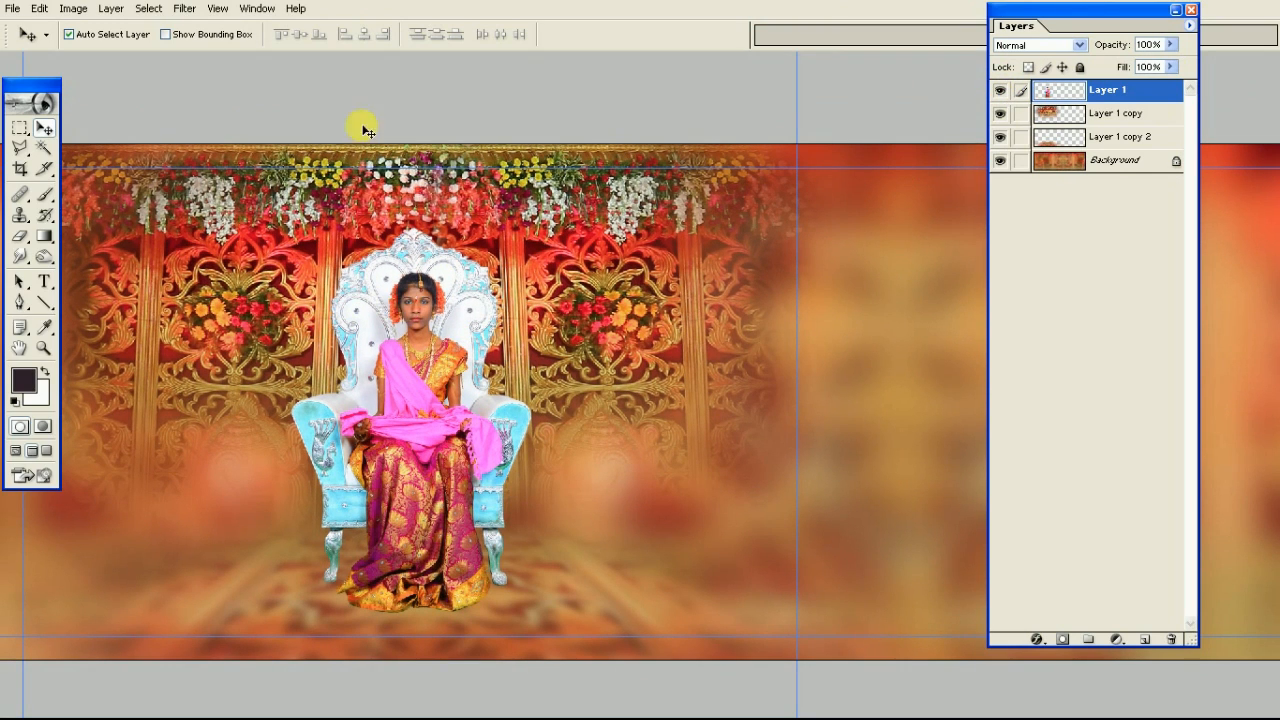
pyautogui.click(149, 10)
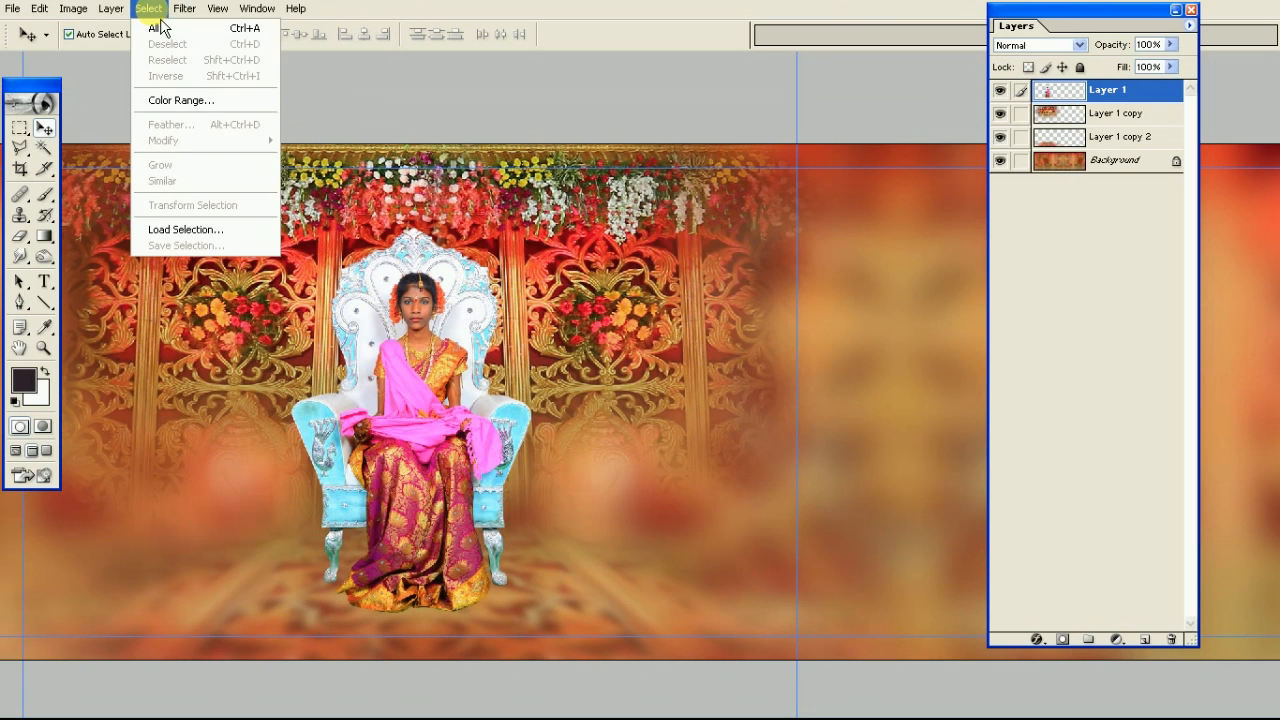
pyautogui.click(220, 230)
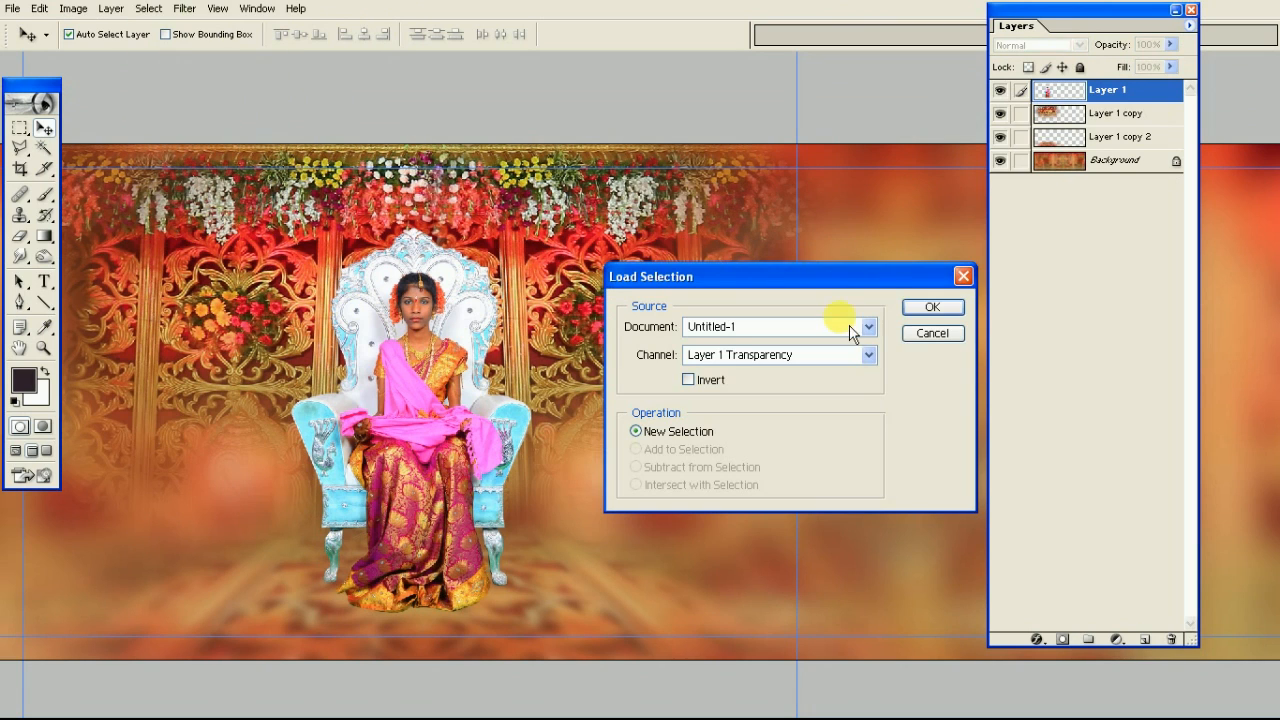
pyautogui.click(921, 310)
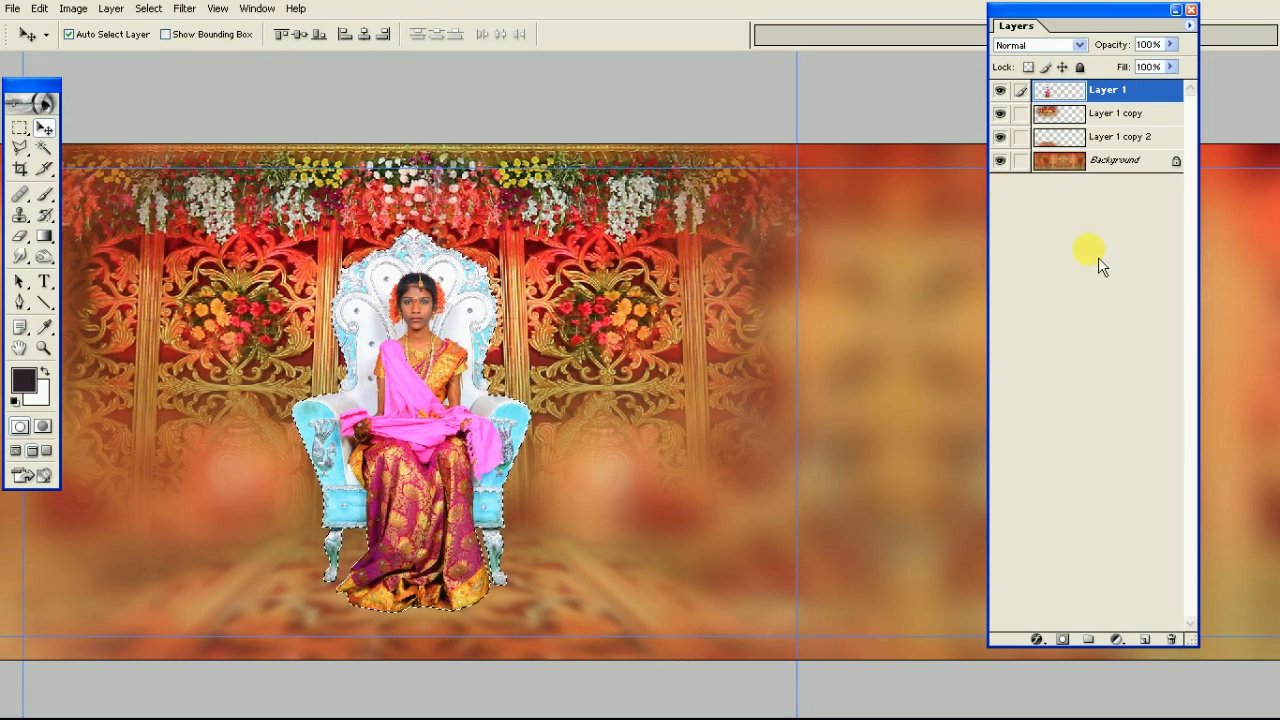
pyautogui.hotkey('ctrl', 'shift', 'n')
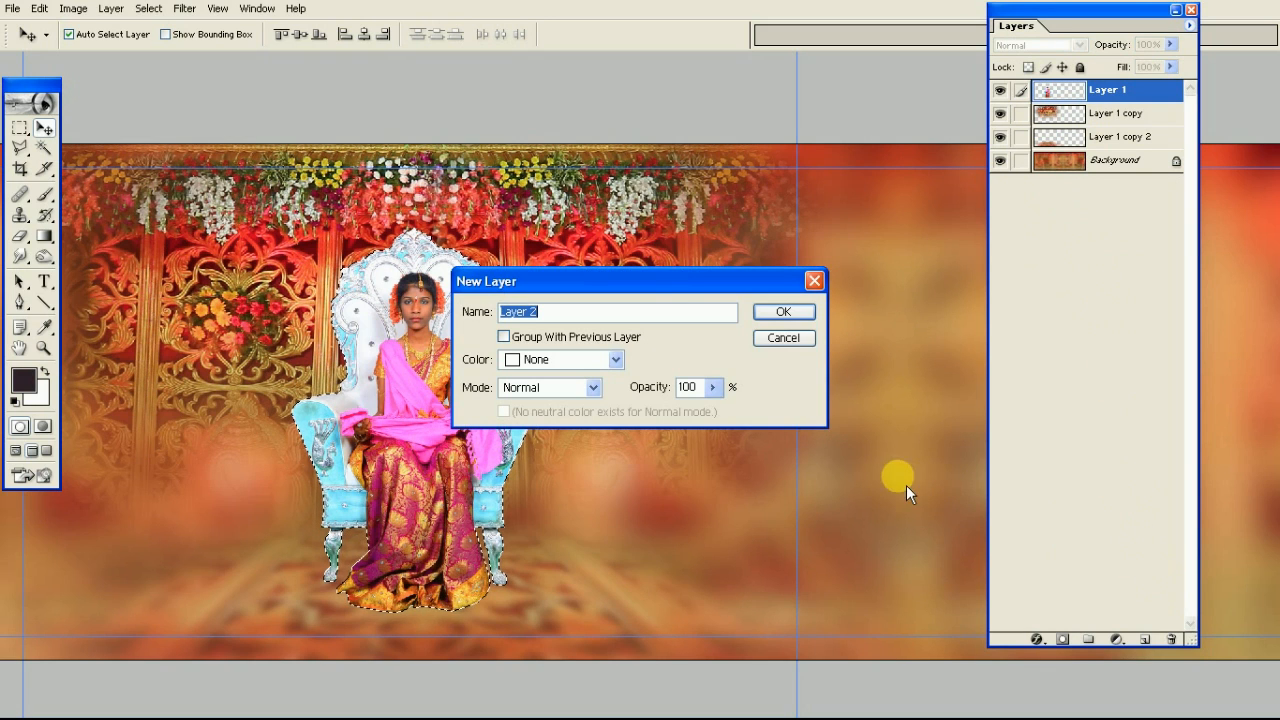
pyautogui.click(800, 312)
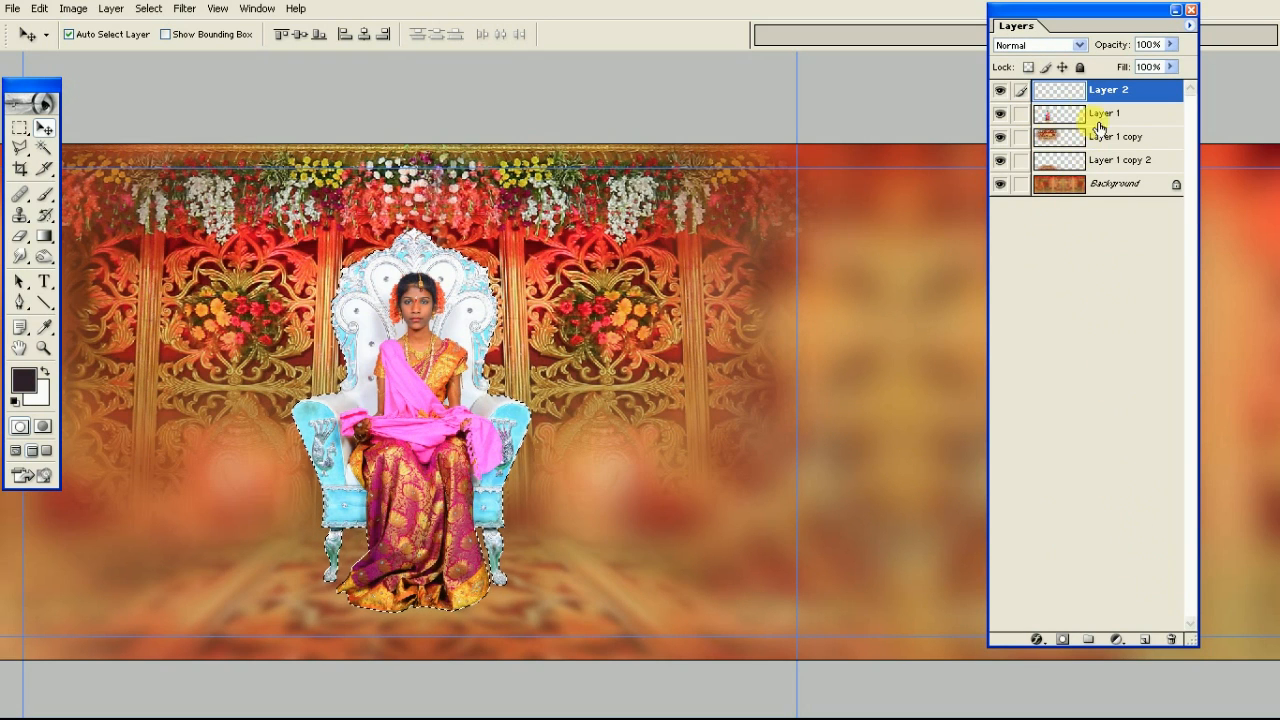
pyautogui.hotkey('ctrl', 'e')
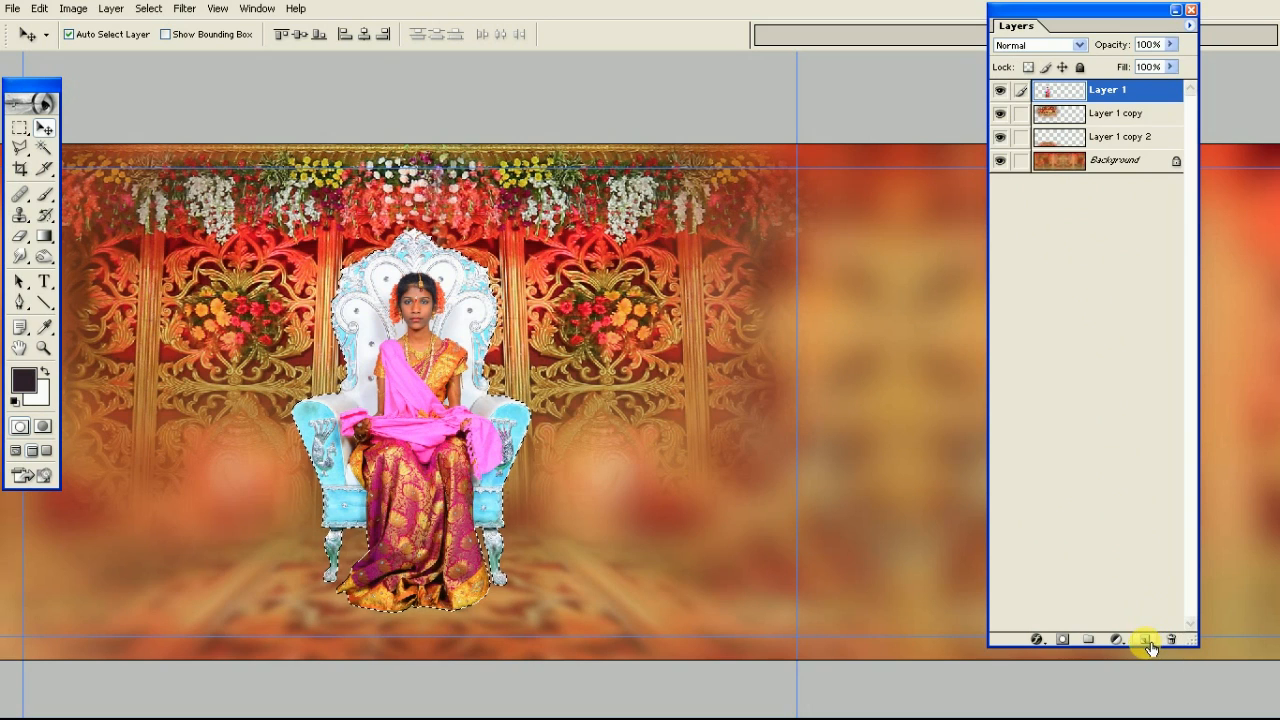
# Fill the woman's outline with black on a new layer above her, and clear the selection
pyautogui.click(1147, 641)
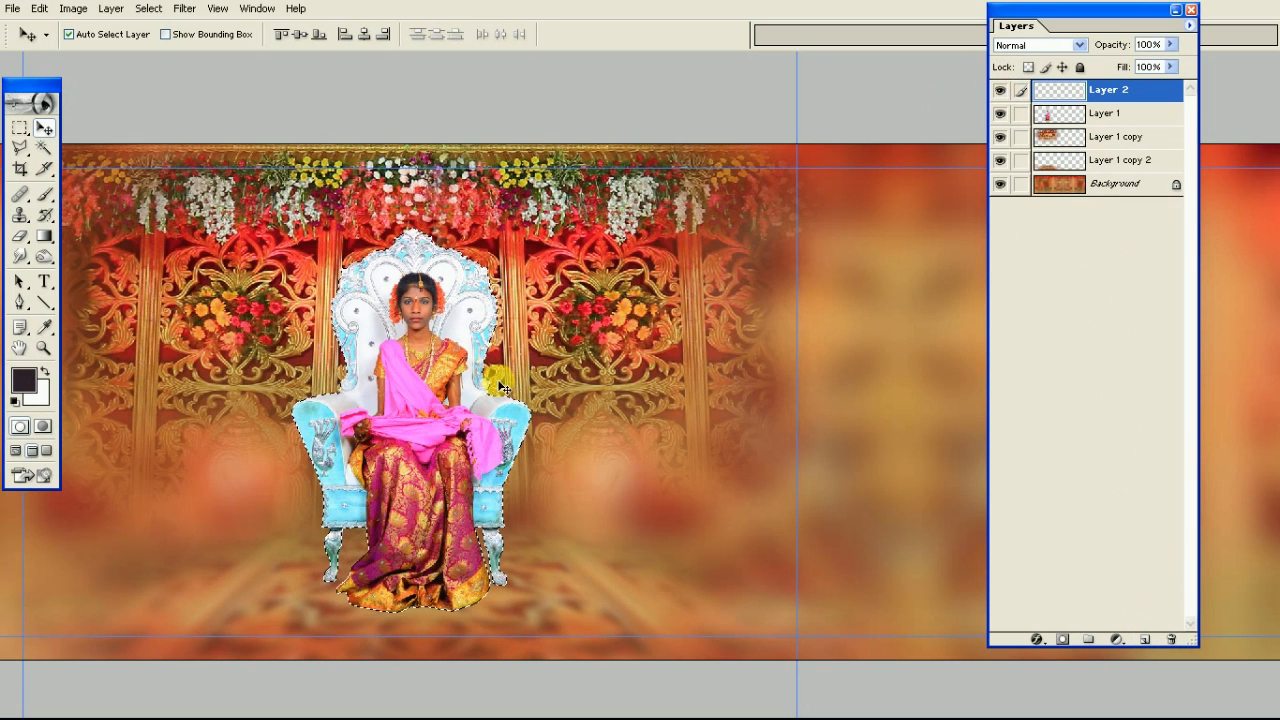
pyautogui.click(24, 378)
pyautogui.moveTo(811, 505); pyautogui.dragTo(660, 632)
pyautogui.press('Return')
pyautogui.press('v')
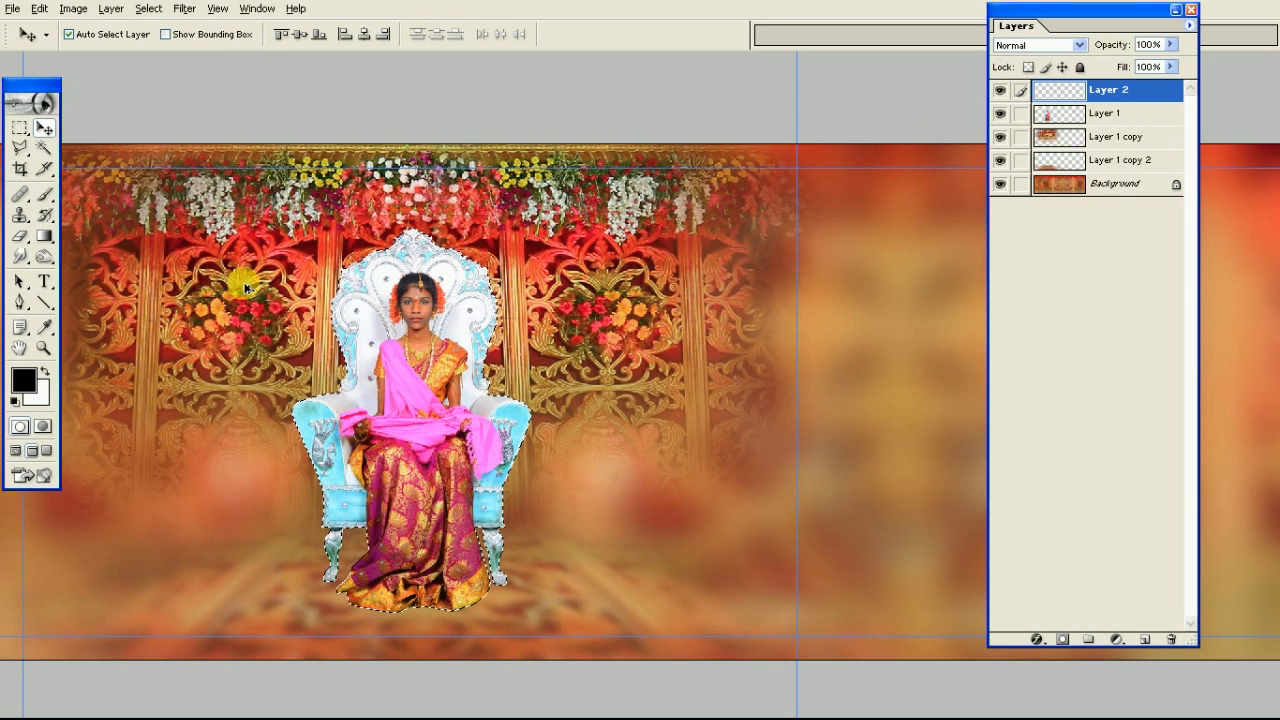
pyautogui.hotkey('alt', 'BackSpace')
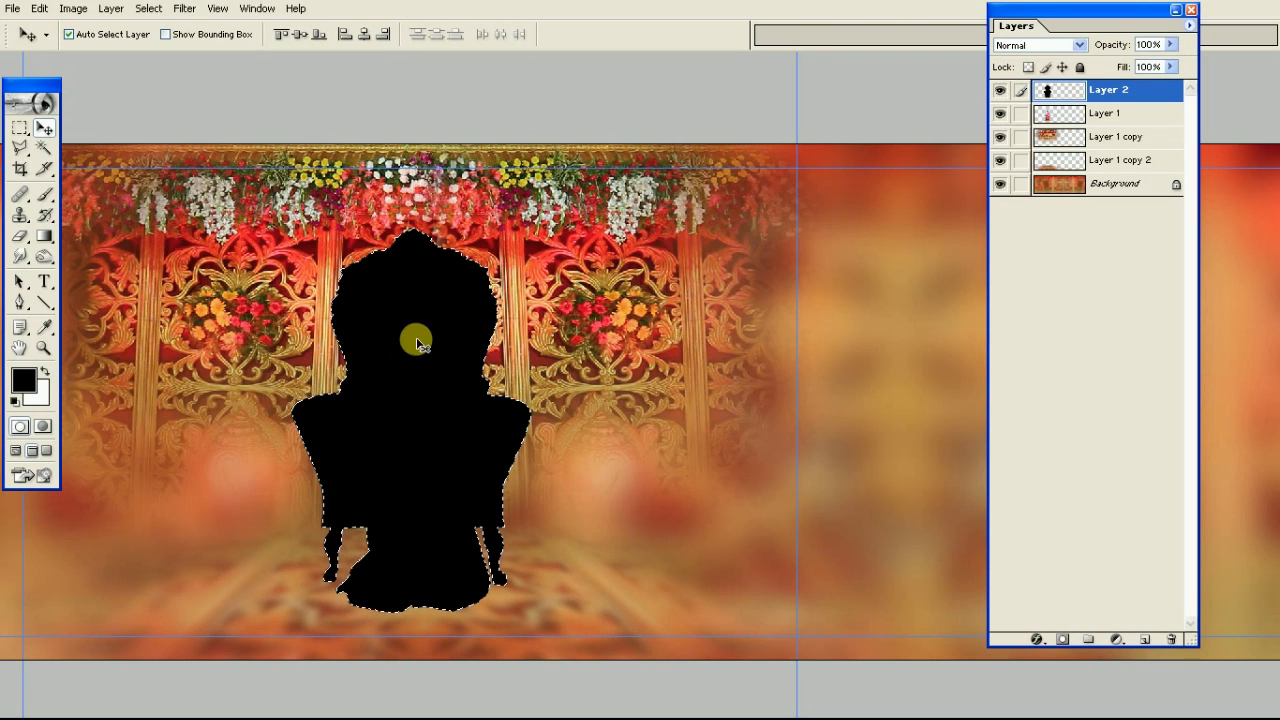
pyautogui.hotkey('ctrl', 'd')
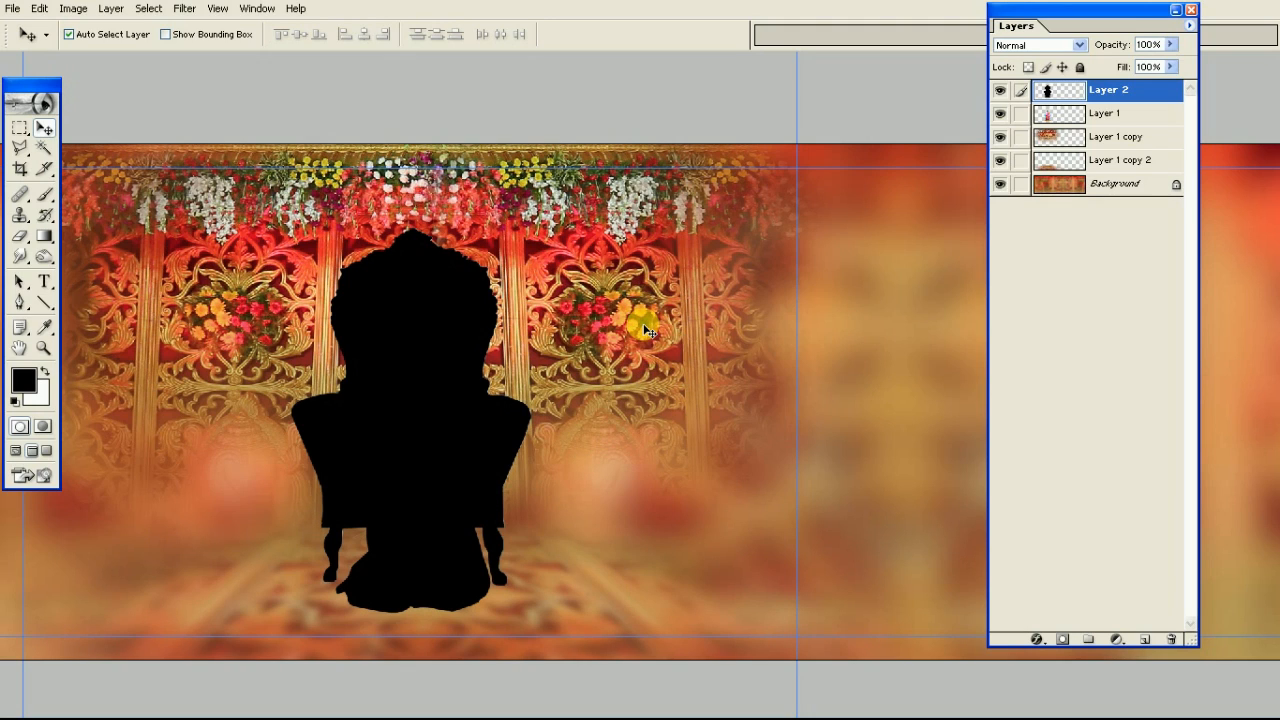
# Move the black silhouette layer directly beneath the seated woman's layer
pyautogui.hotkey('ctrl', '[')
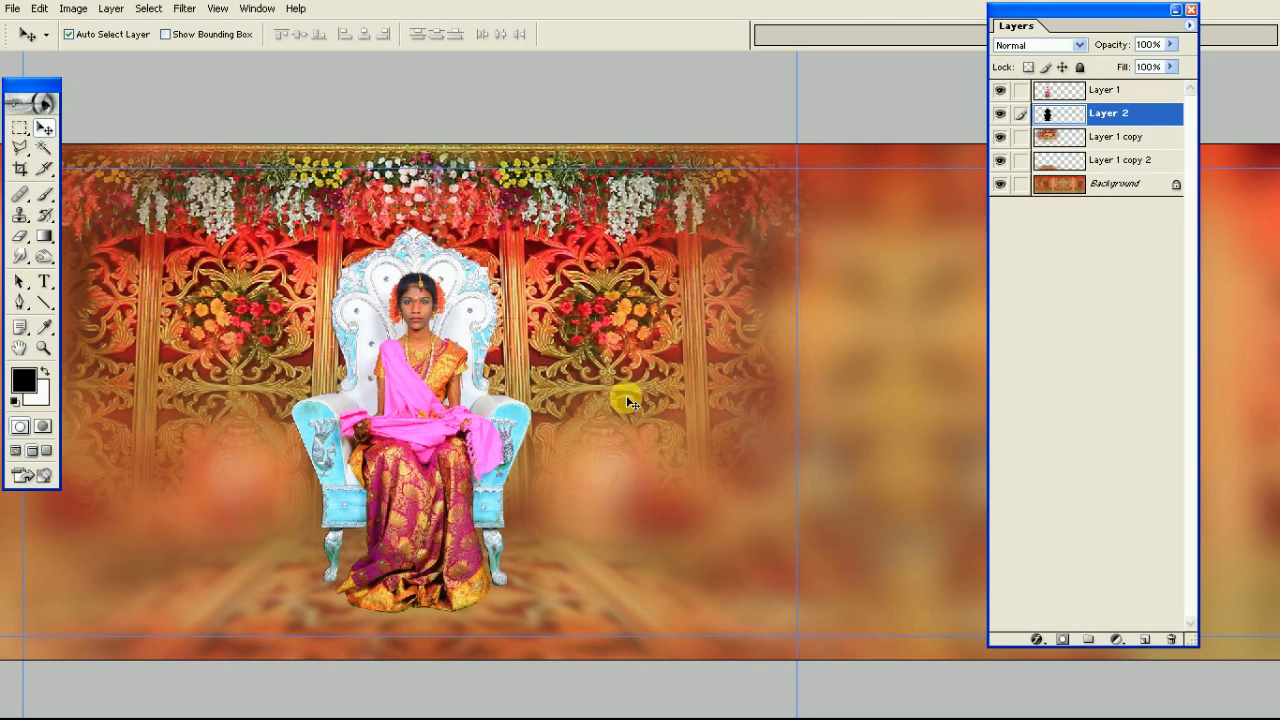
pyautogui.hotkey('ctrl', ']')
pyautogui.hotkey('ctrl', '[')
# Distort the black silhouette into a flat cast shadow slanting across the floor to the left of the chair
pyautogui.hotkey('ctrl', 't')
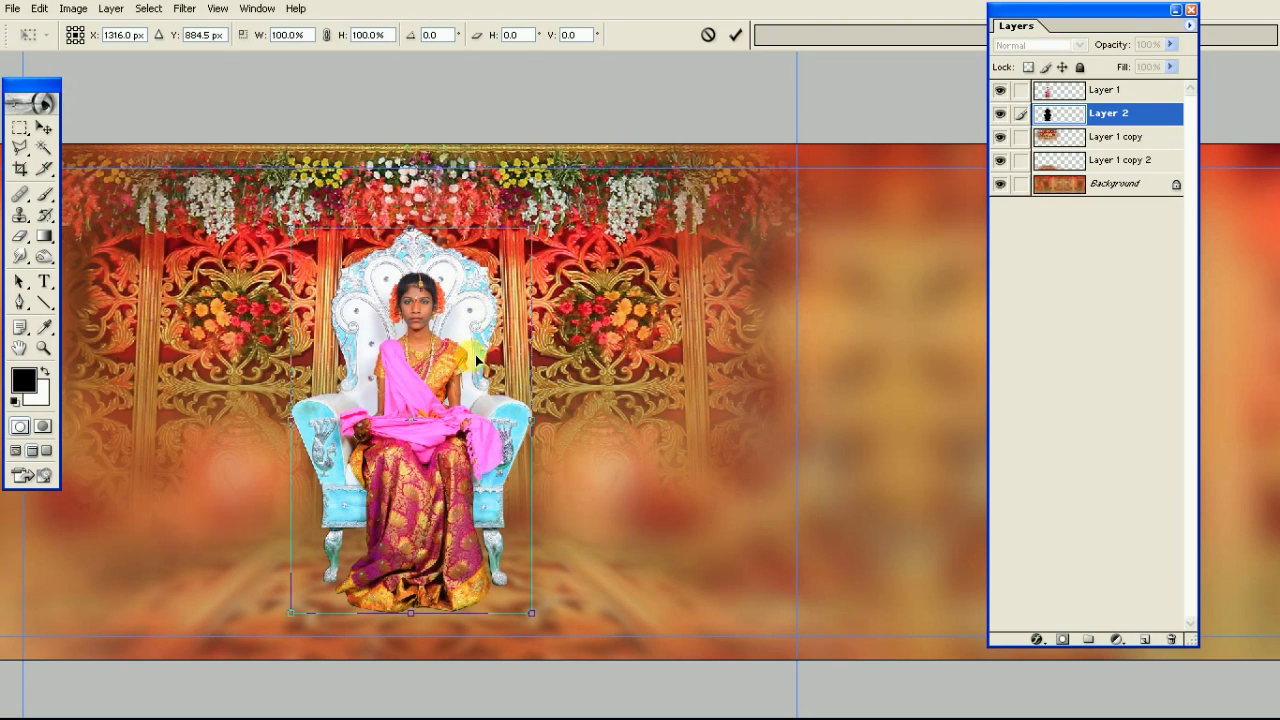
pyautogui.rightClick(471, 276)
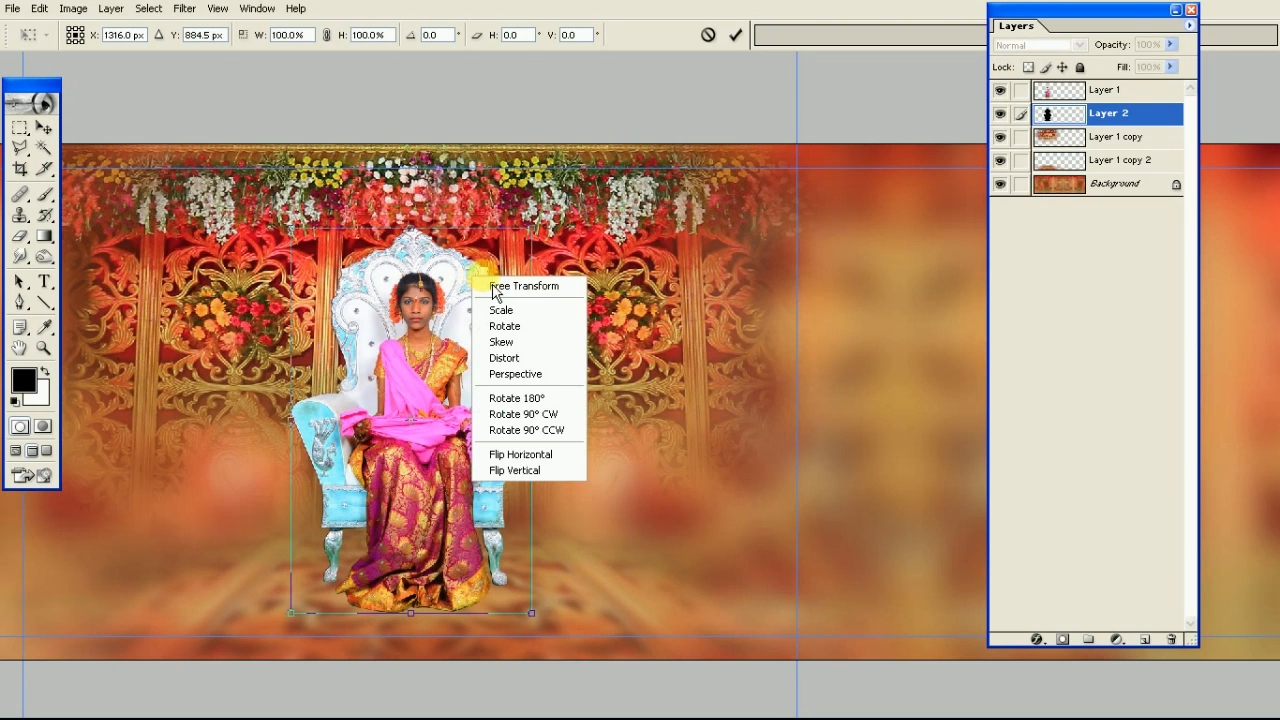
pyautogui.click(530, 362)
pyautogui.moveTo(413, 236); pyautogui.dragTo(290, 547)
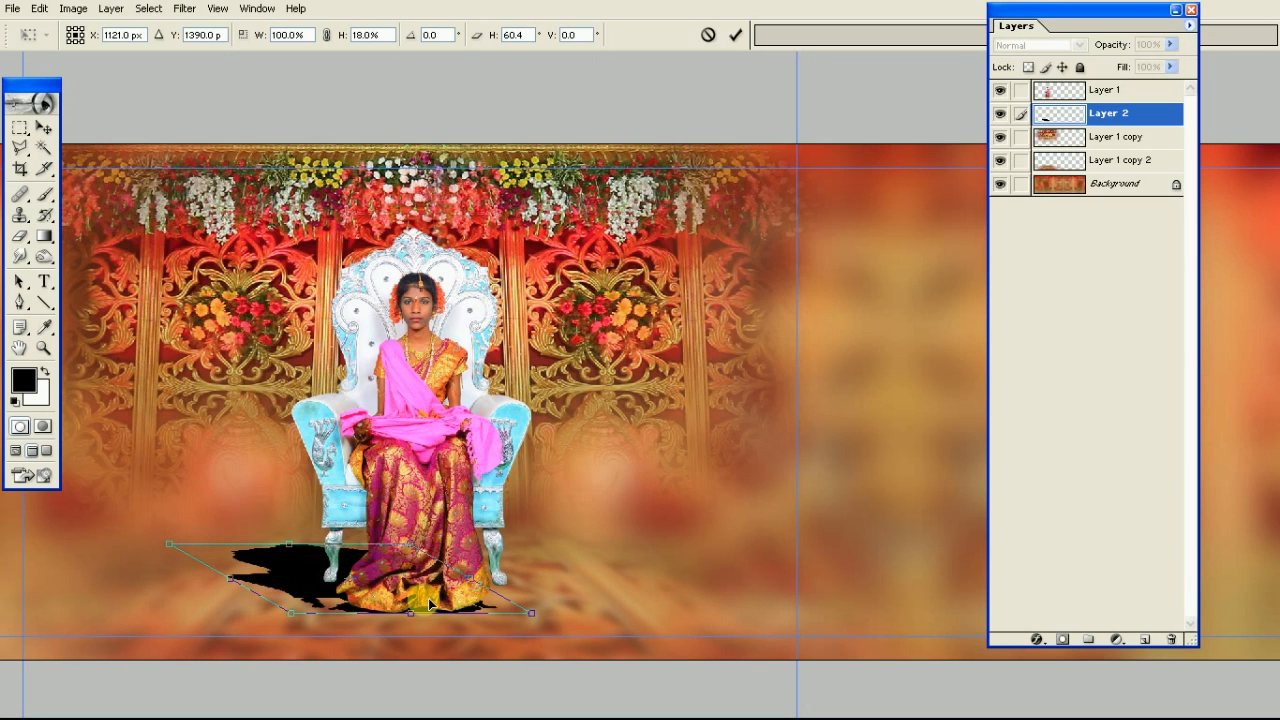
pyautogui.moveTo(418, 613); pyautogui.dragTo(421, 590)
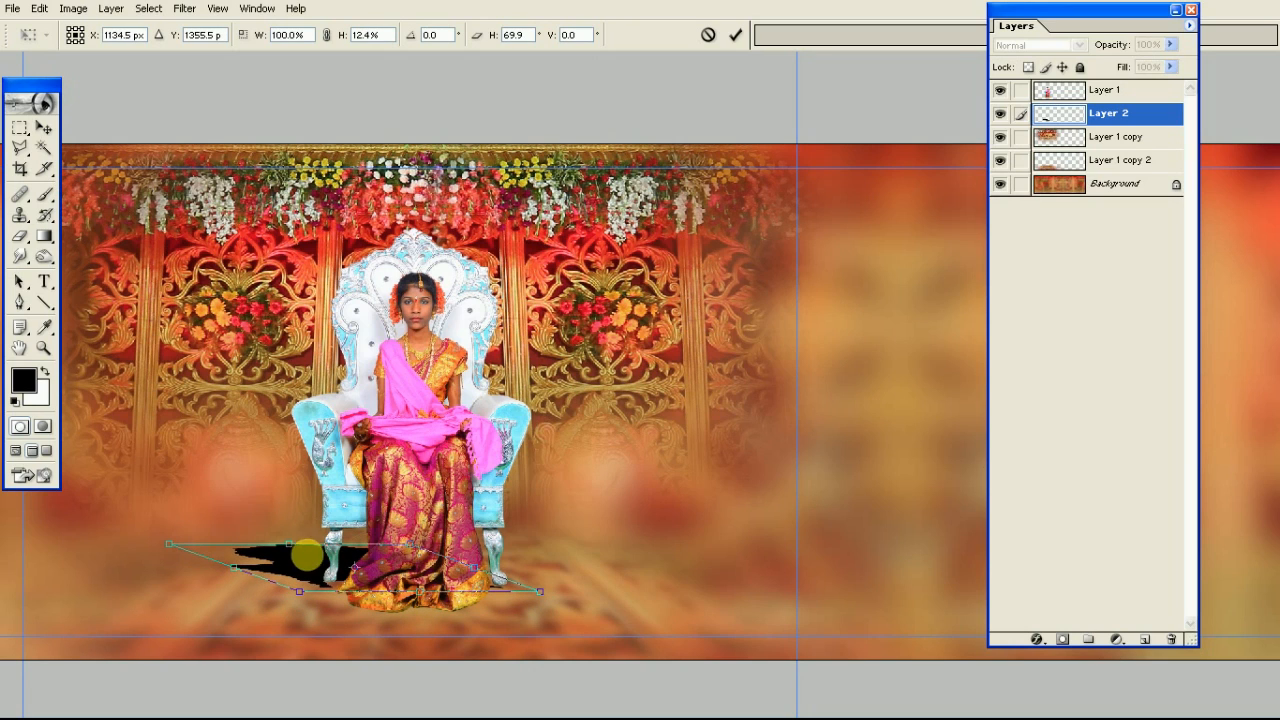
pyautogui.moveTo(287, 547); pyautogui.dragTo(249, 547)
# Shift the flattened shadow slightly right and up until it meets the chair's legs, and apply the transform
pyautogui.press('Right')
pyautogui.press('Right')
pyautogui.press('Right')
pyautogui.press('Right')
pyautogui.press('Right')
pyautogui.press('Right')
pyautogui.press('Right')
pyautogui.press('Right')
pyautogui.press('Right')
pyautogui.press('Right')
pyautogui.press('Right')
pyautogui.press('Right')
pyautogui.press('Right')
pyautogui.press('Right')
pyautogui.press('Right')
pyautogui.press('Right')
pyautogui.press('Up')
pyautogui.press('Up')
pyautogui.press('Up')
pyautogui.press('Up')
pyautogui.press('Up')
pyautogui.press('Up')
pyautogui.press('Up')
pyautogui.press('Up')
pyautogui.press('Up')
pyautogui.press('Up')
pyautogui.press('Up')
pyautogui.press('Up')
pyautogui.press('Up')
pyautogui.press('Right')
pyautogui.press('Right')
pyautogui.press('Right')
pyautogui.press('Up')
pyautogui.press('Up')
pyautogui.press('Up')
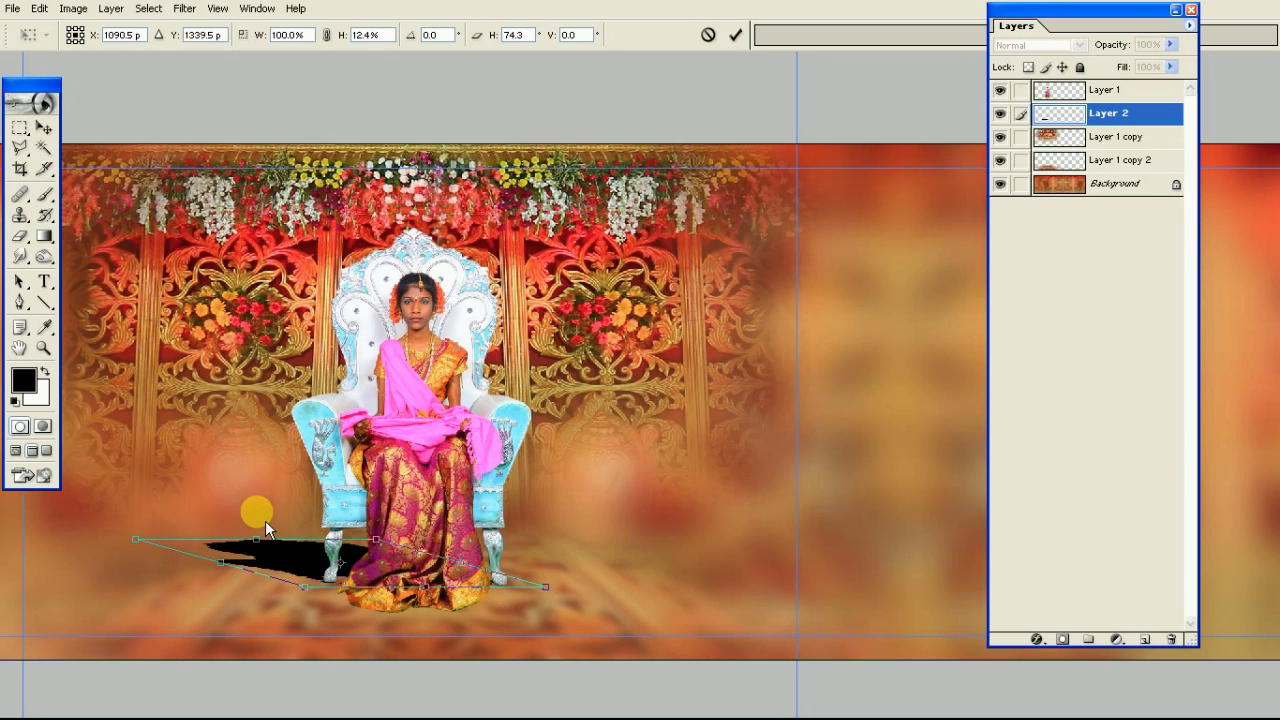
pyautogui.press('Up')
pyautogui.press('Up')
pyautogui.press('Up')
pyautogui.press('Return')
# Fine-tune the shadow's vertical position against the foot of the chair's left leg
pyautogui.hotkey('ctrl', '+')
pyautogui.hotkey('ctrl', '+')
pyautogui.moveTo(749, 371); pyautogui.dragTo(1200, 226)
pyautogui.hotkey('ctrl', '+')
pyautogui.moveTo(660, 556); pyautogui.dragTo(587, 461)
pyautogui.press('Up')
pyautogui.press('Down')
pyautogui.press('Down')
pyautogui.press('Up')
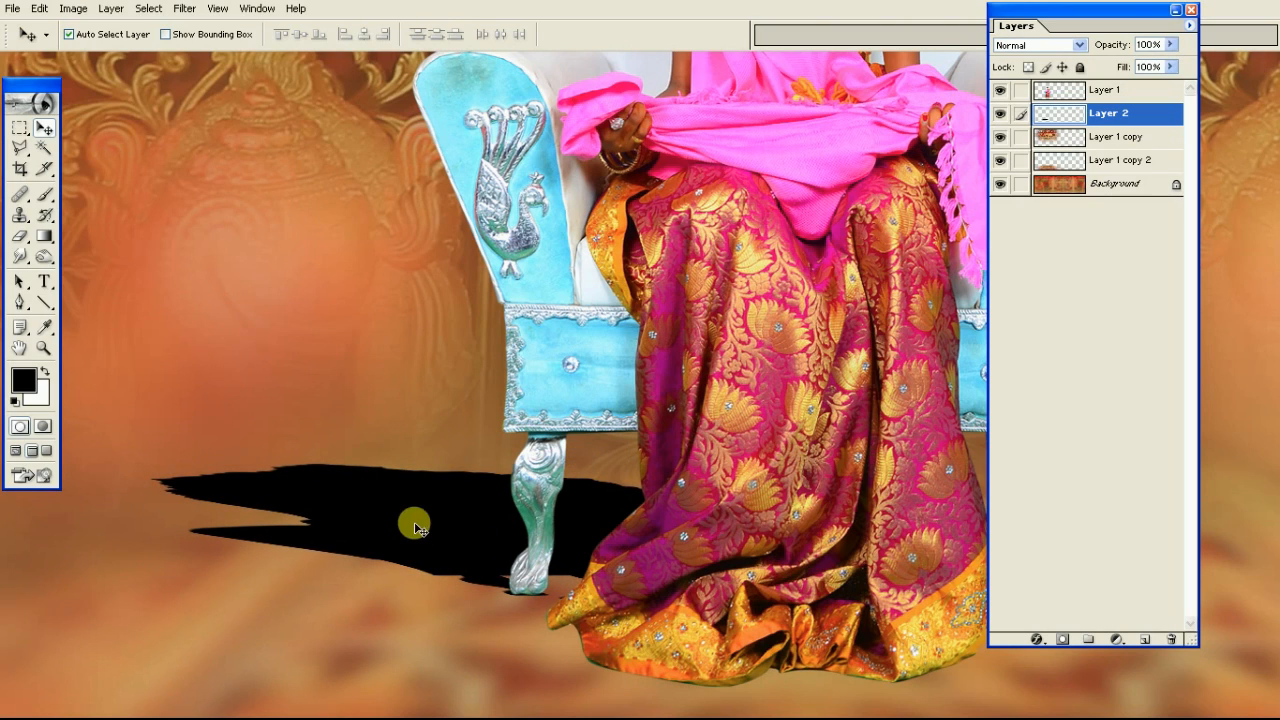
# Soften the shadow's edges with a Gaussian Blur of 3 pixels radius
pyautogui.click(184, 8)
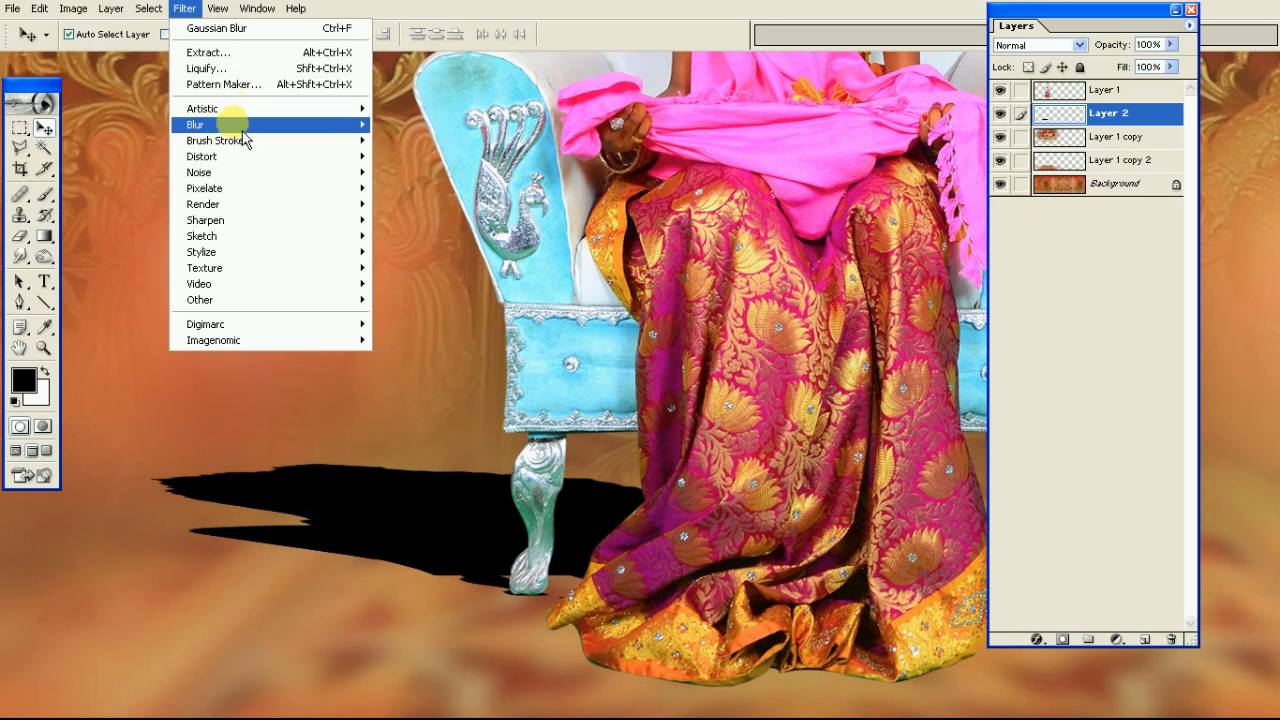
pyautogui.moveTo(329, 126)
pyautogui.hotkey('ctrl', 'alt', 'f')
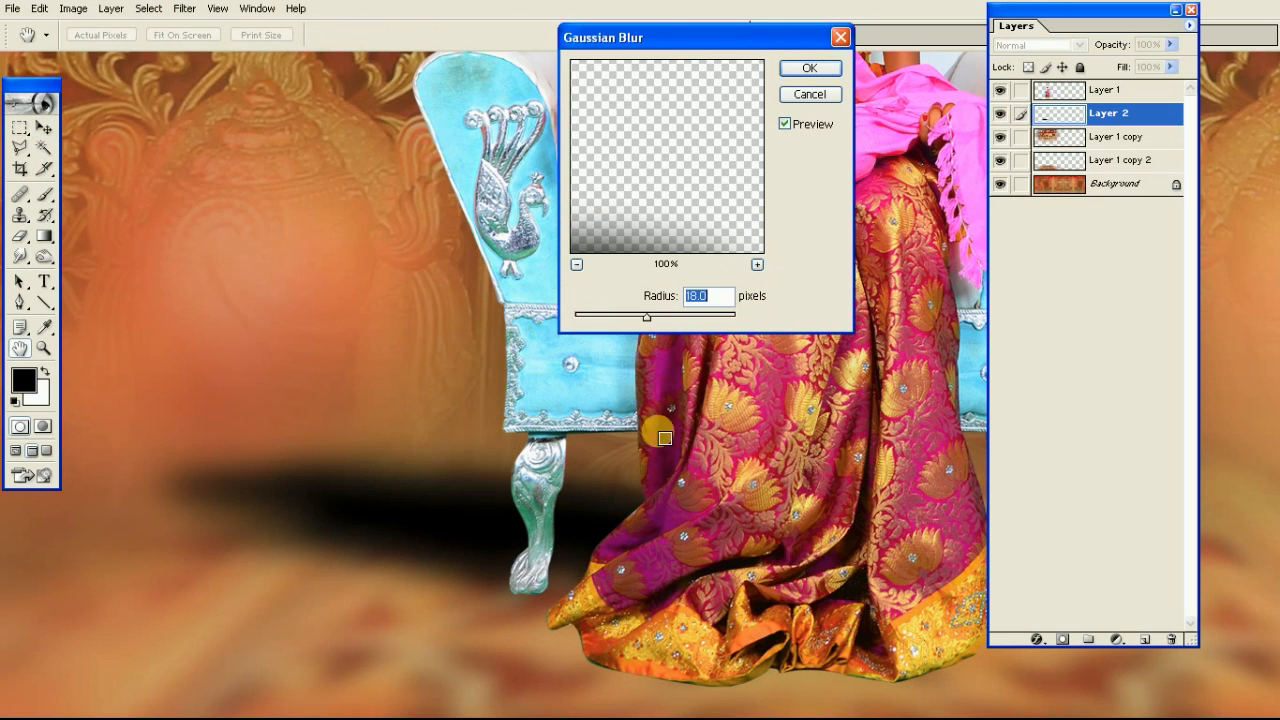
pyautogui.write('6')
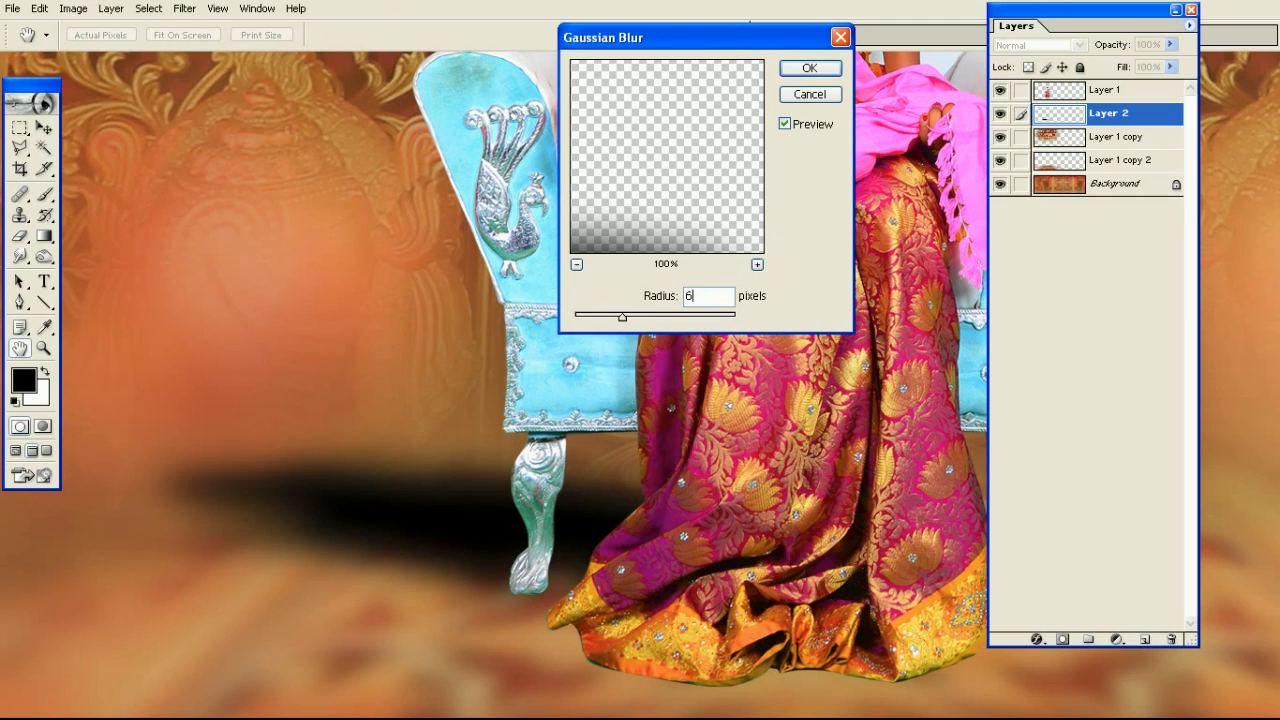
pyautogui.write('4')
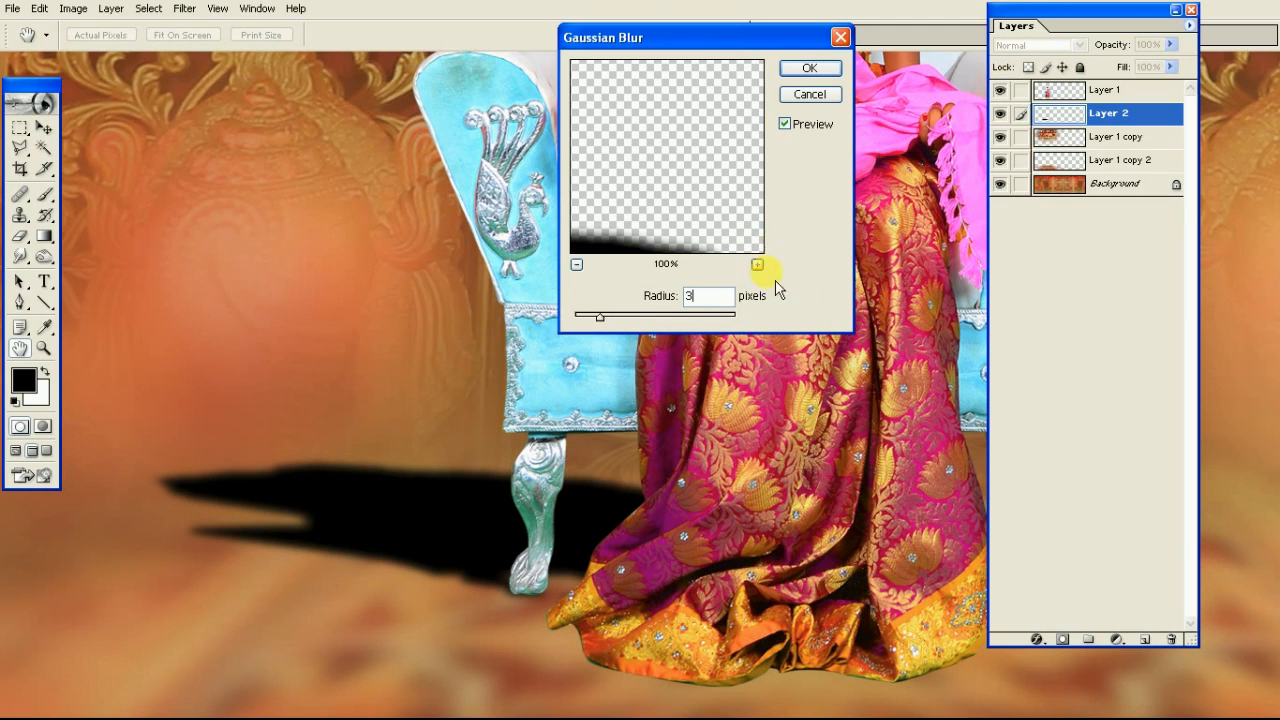
pyautogui.click(809, 67)
pyautogui.press('v')
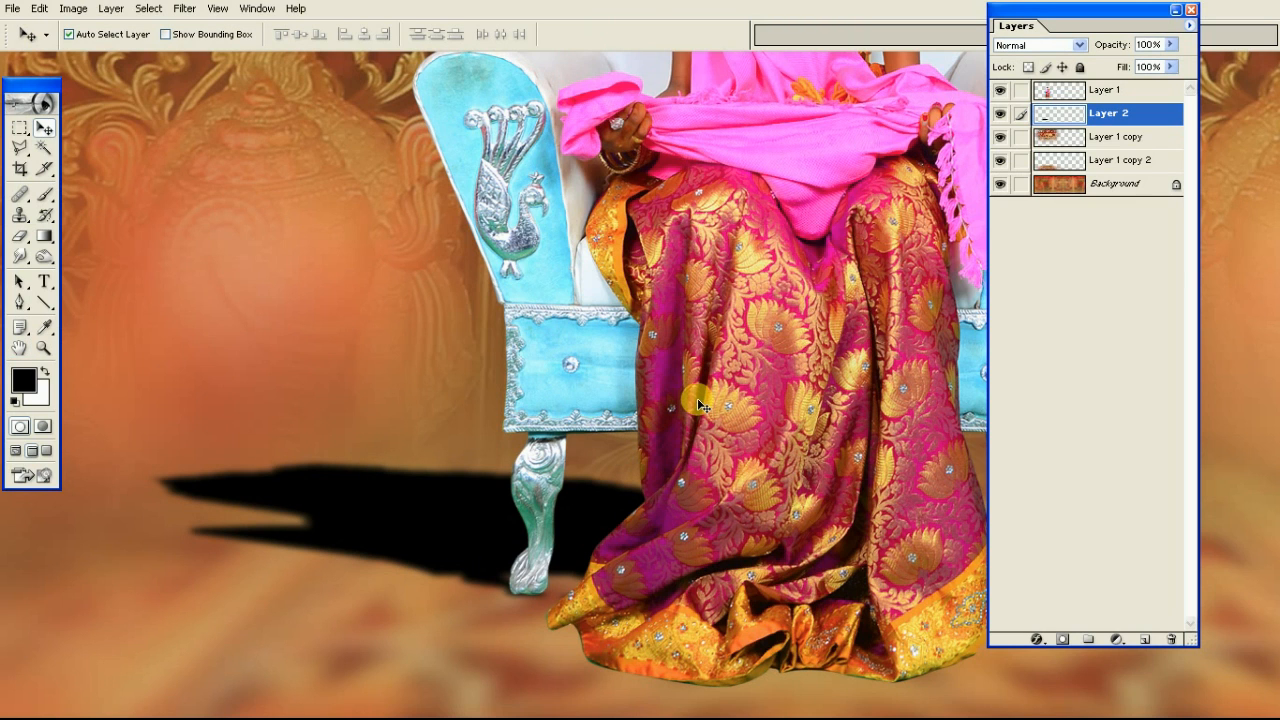
# Lower the shadow layer's opacity to 66%
pyautogui.hotkey('ctrl', '-')
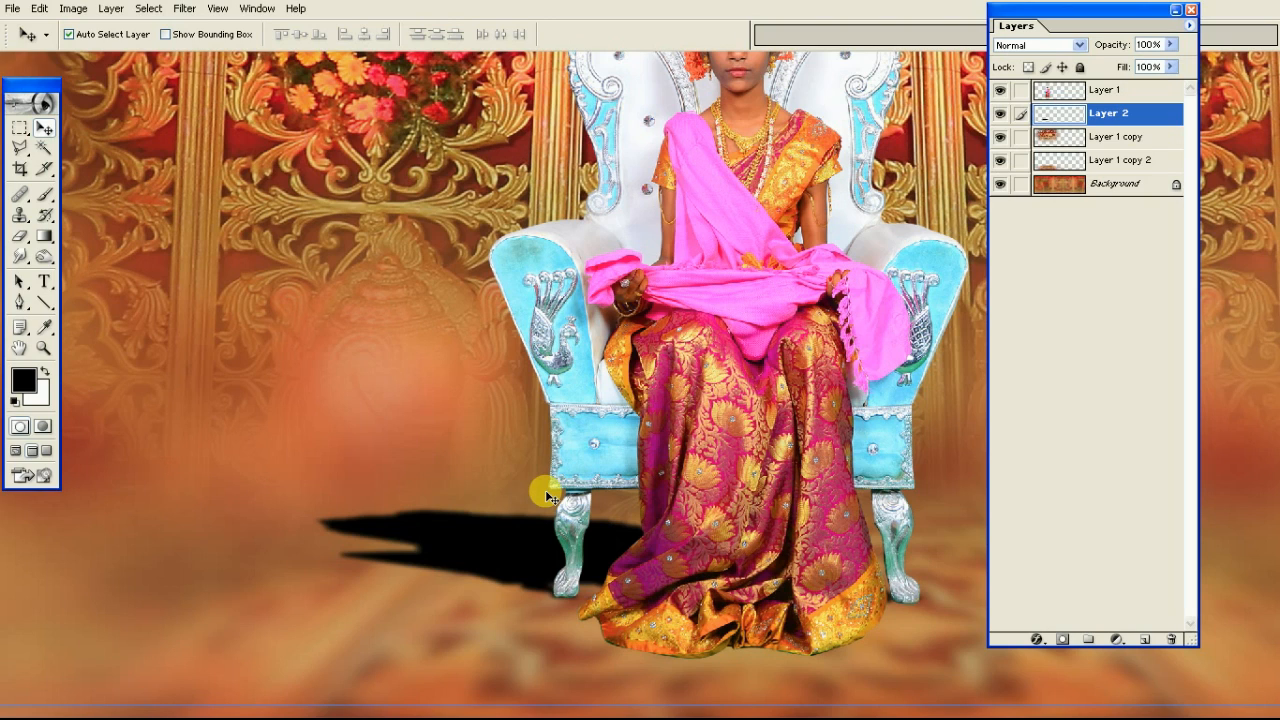
pyautogui.click(1170, 44)
pyautogui.moveTo(1176, 84); pyautogui.dragTo(1159, 78)
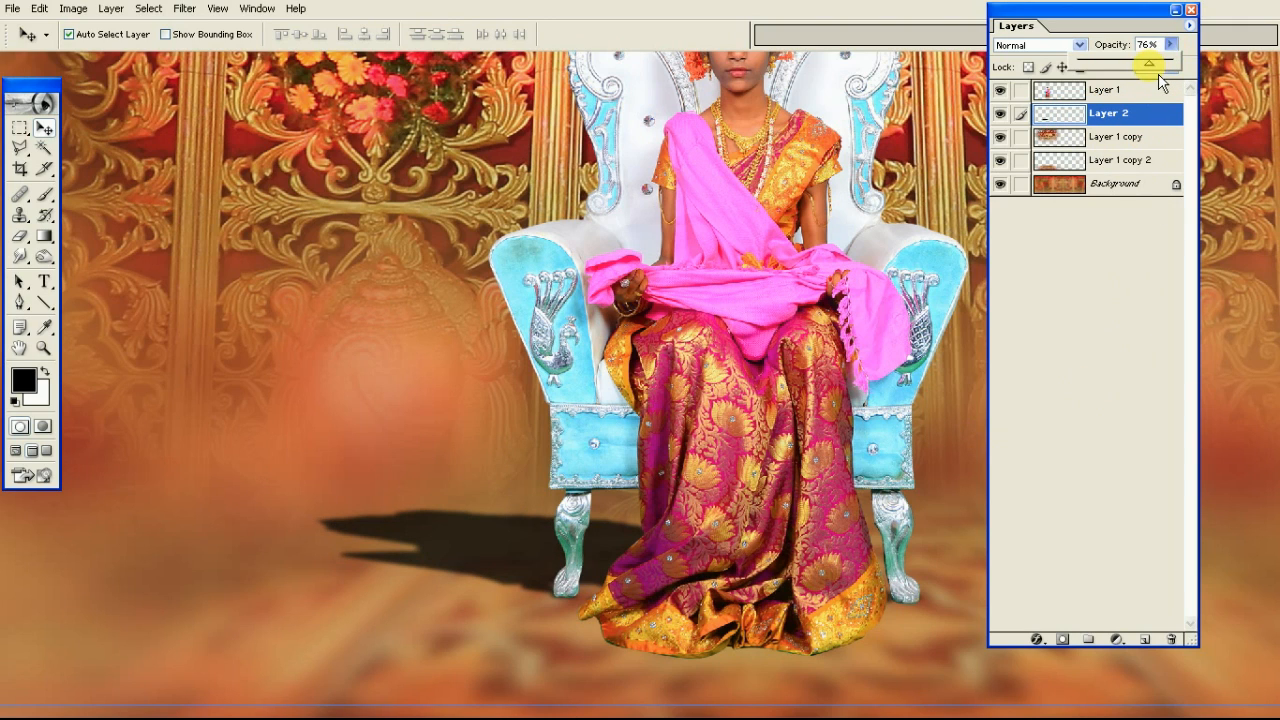
pyautogui.click(1140, 20)
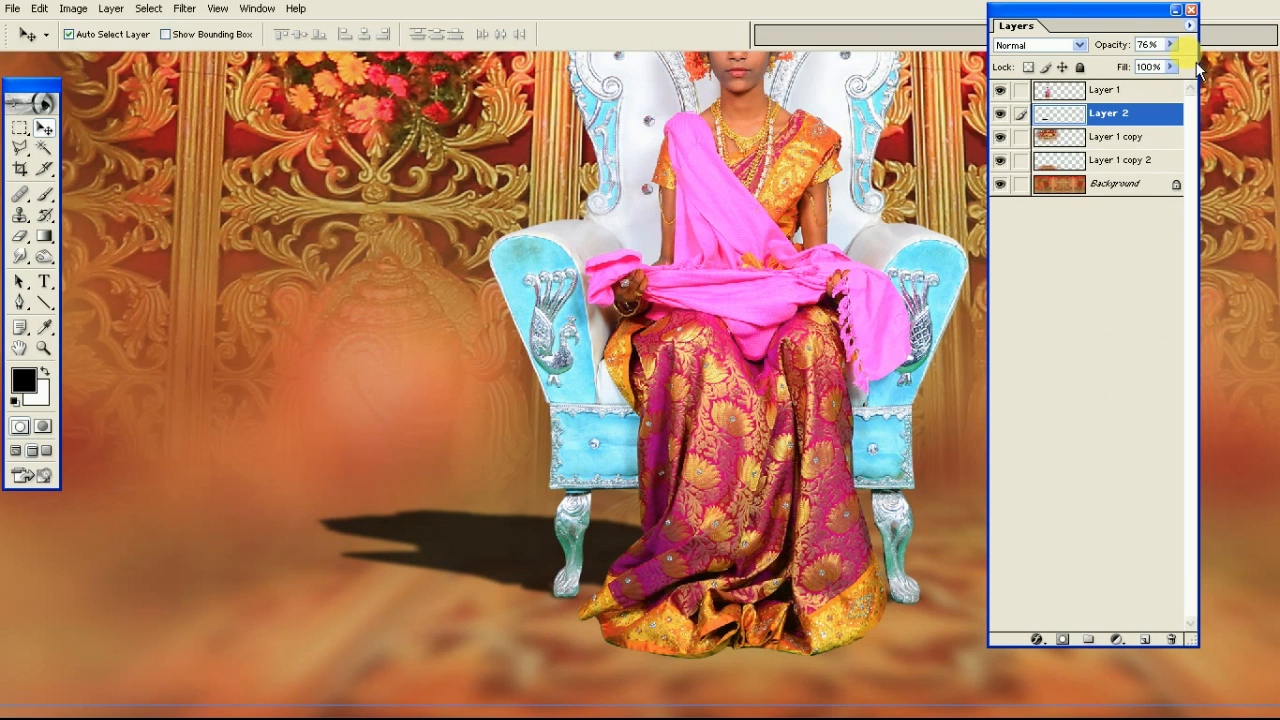
pyautogui.press('7')
pyautogui.press('6')
pyautogui.press('6')
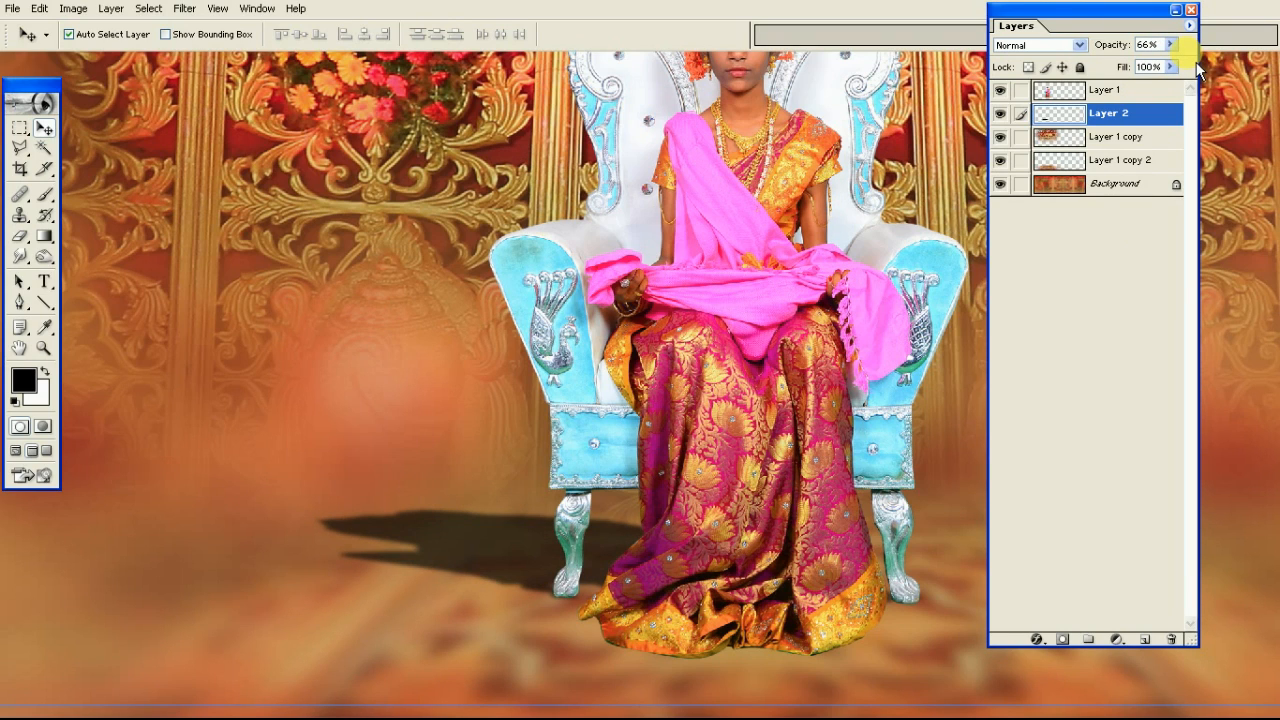
# Fade the shadow's far end and edges with the Eraser at 71% opacity, using soft brushes of 400 and 300 pixels
pyautogui.press('e')
pyautogui.moveTo(352, 34); pyautogui.dragTo(387, 60)
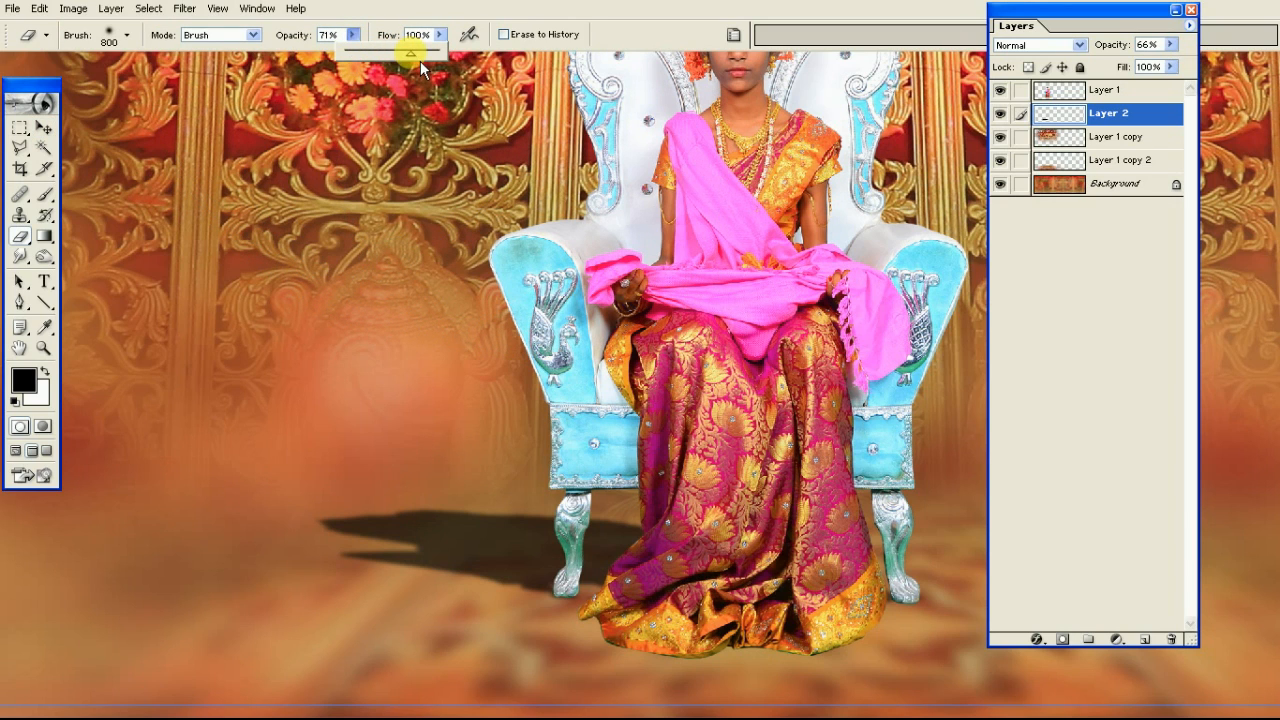
pyautogui.click(430, 310)
pyautogui.press('[')
pyautogui.press('[')
pyautogui.press('[')
pyautogui.press('[')
pyautogui.press('[')
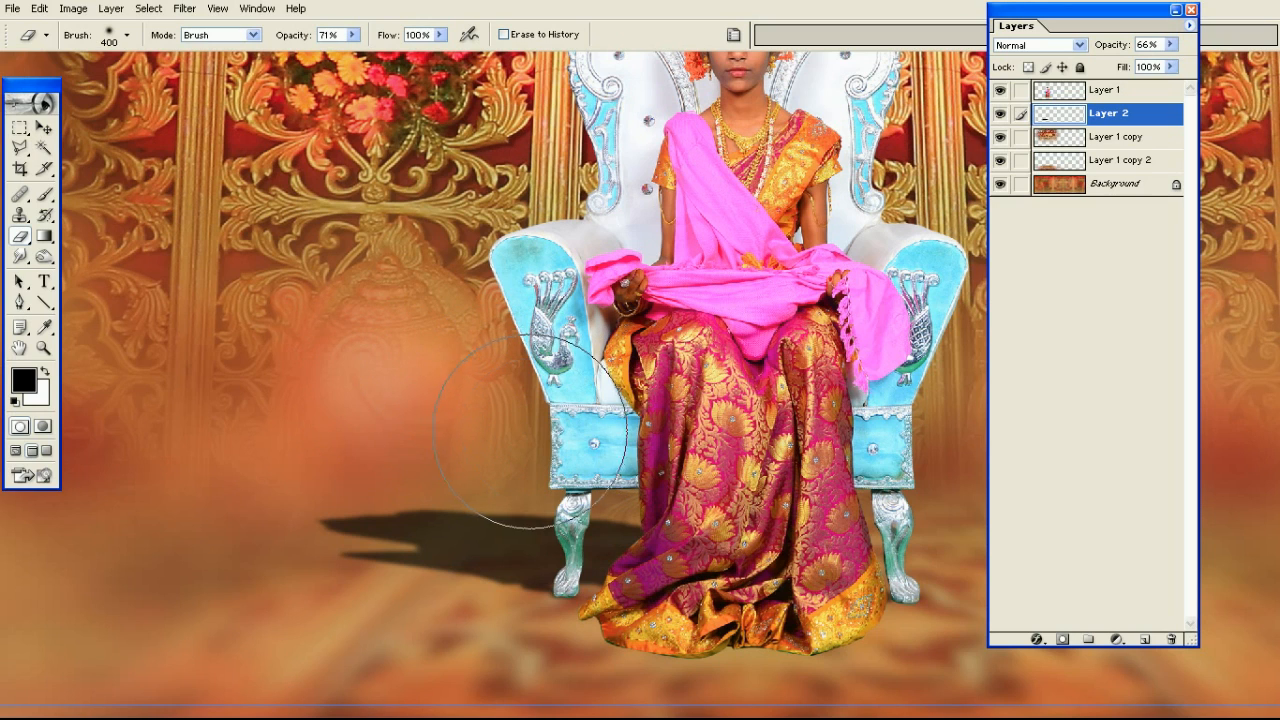
pyautogui.press(']')
pyautogui.press('[')
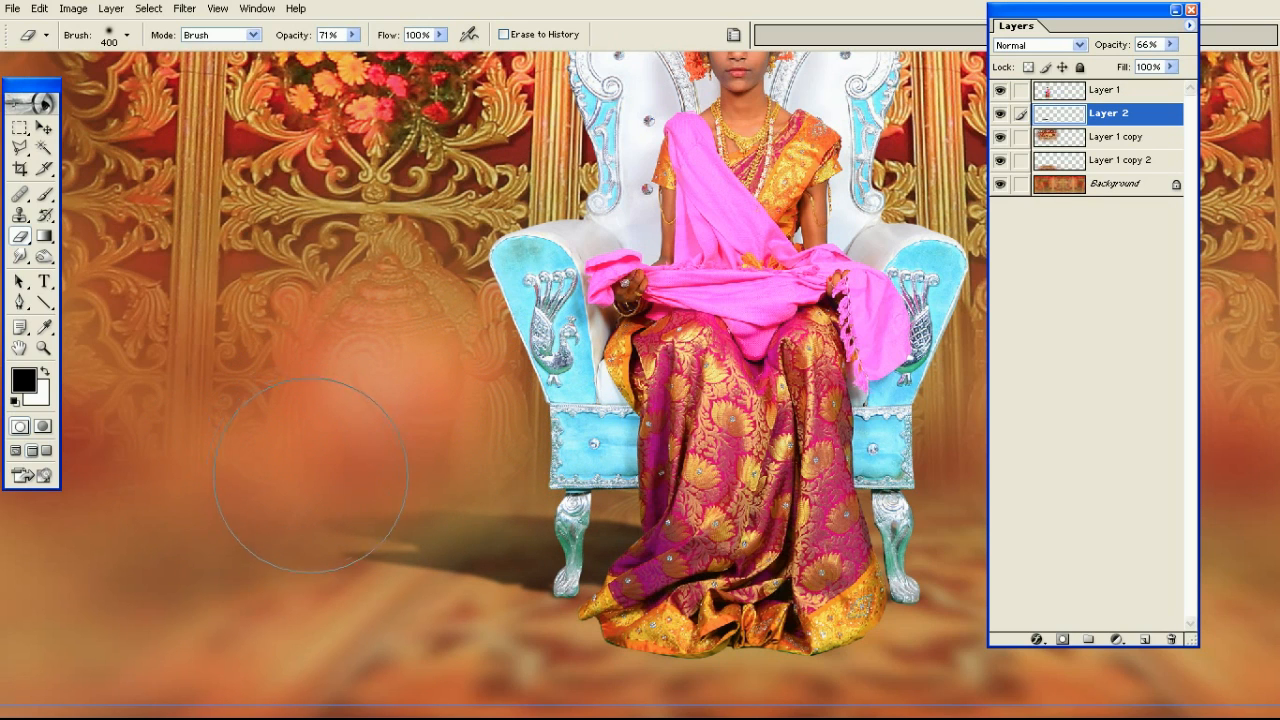
pyautogui.press('[')
pyautogui.press(']')
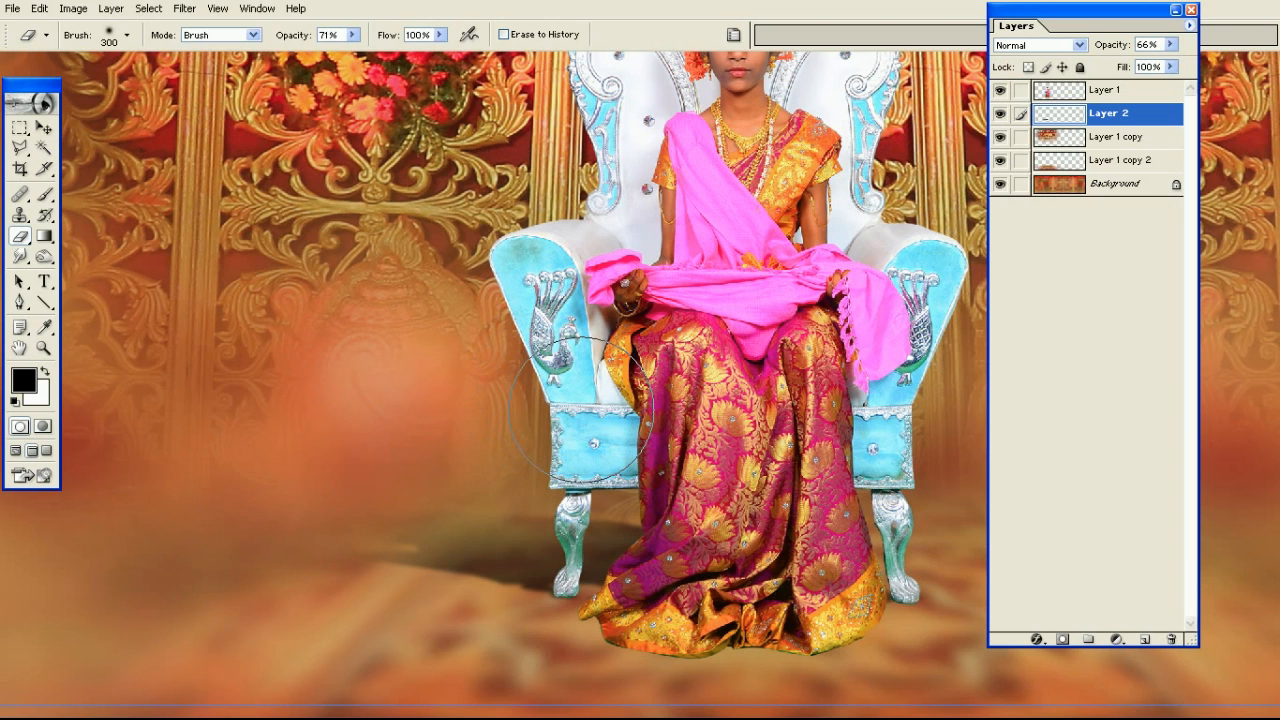
pyautogui.moveTo(655, 455); pyautogui.dragTo(583, 455)
pyautogui.press('v')
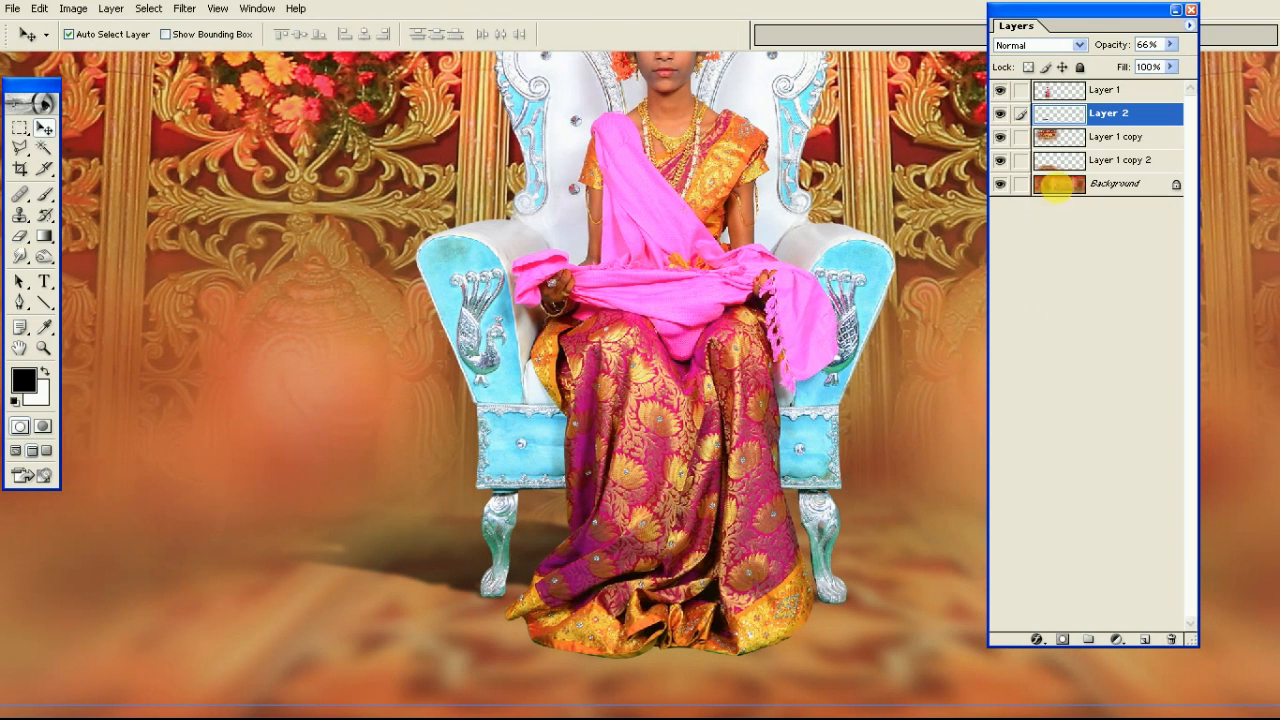
# Add a new empty layer directly above the seated woman's layer
pyautogui.click(1061, 99)
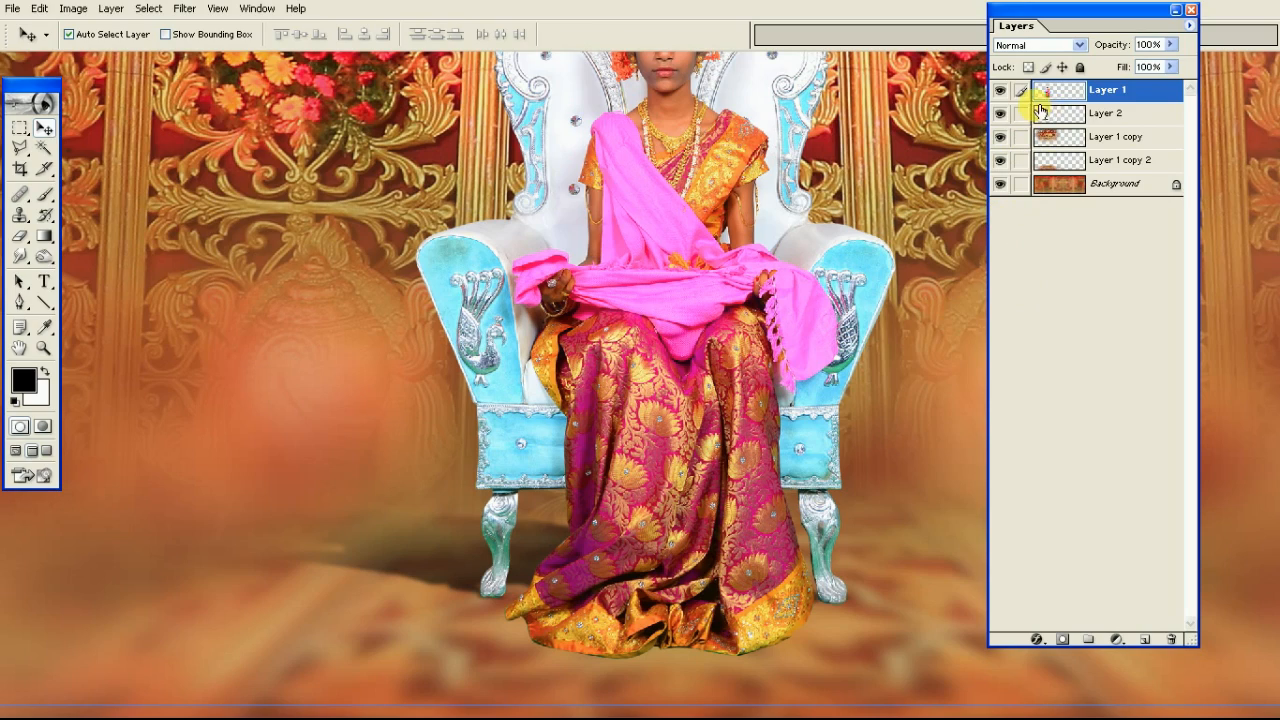
pyautogui.hotkey('ctrl', '+')
pyautogui.hotkey('ctrl', '+')
pyautogui.moveTo(618, 458); pyautogui.dragTo(700, 165)
pyautogui.moveTo(640, 460); pyautogui.dragTo(738, 175)
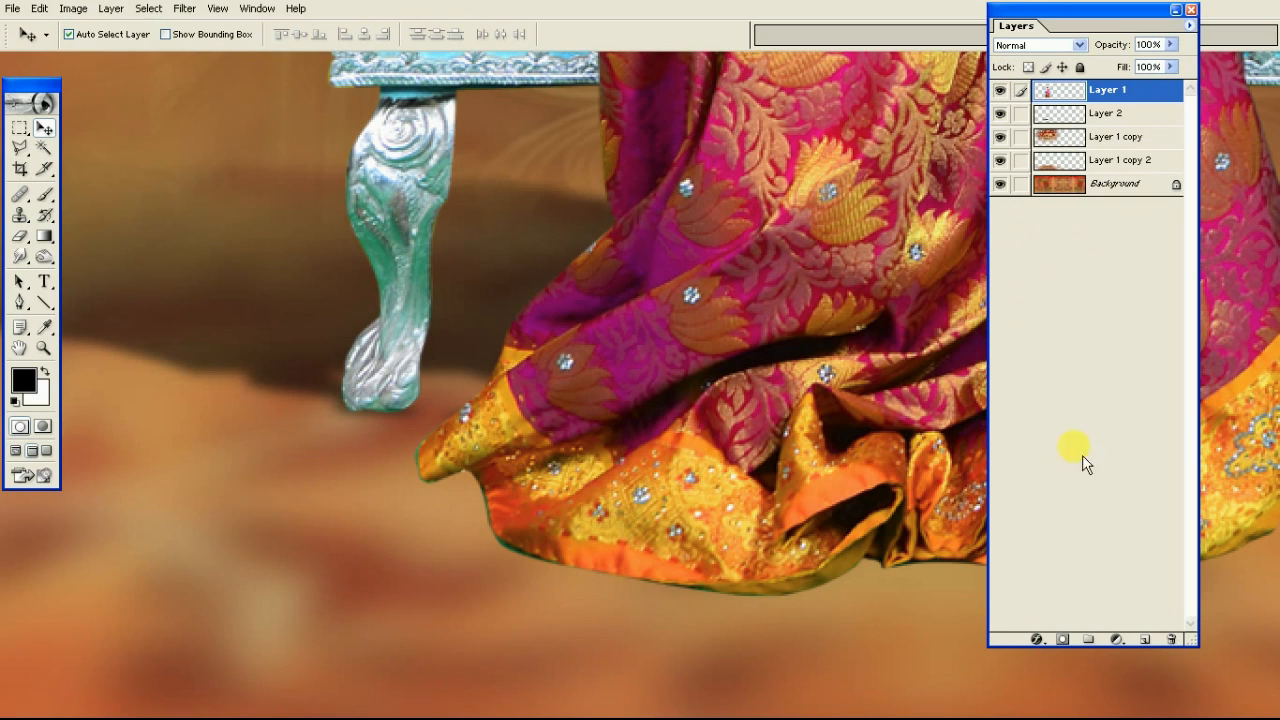
pyautogui.click(1144, 639)
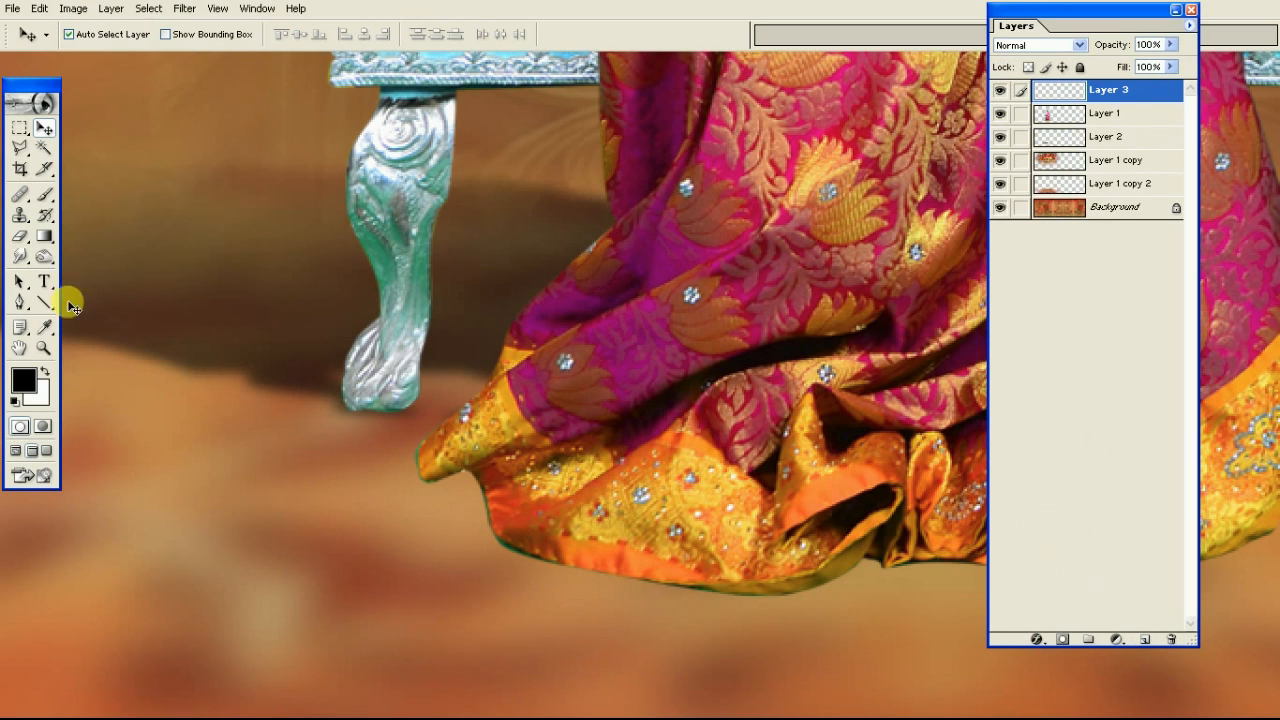
# Paint a black contact shadow under the throne's left leg using a soft 20-pixel brush at 66% opacity, and move its layer below the woman's layer
pyautogui.press('b')
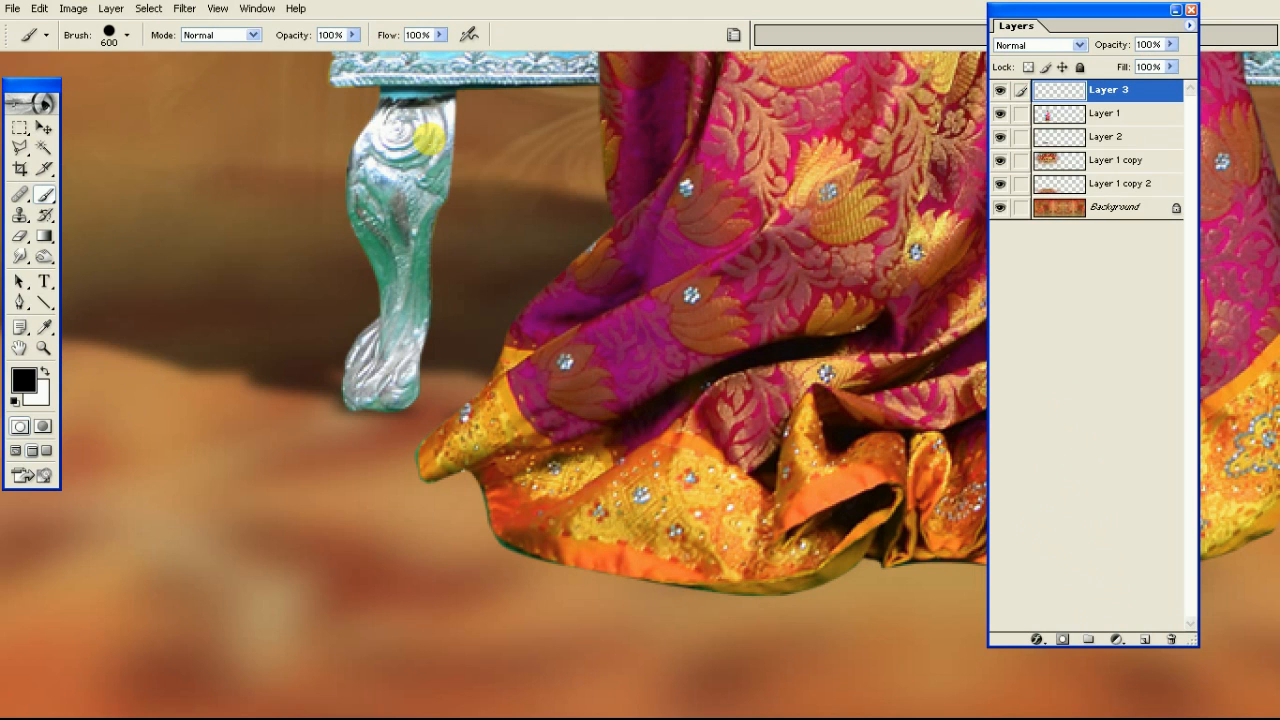
pyautogui.click(25, 378)
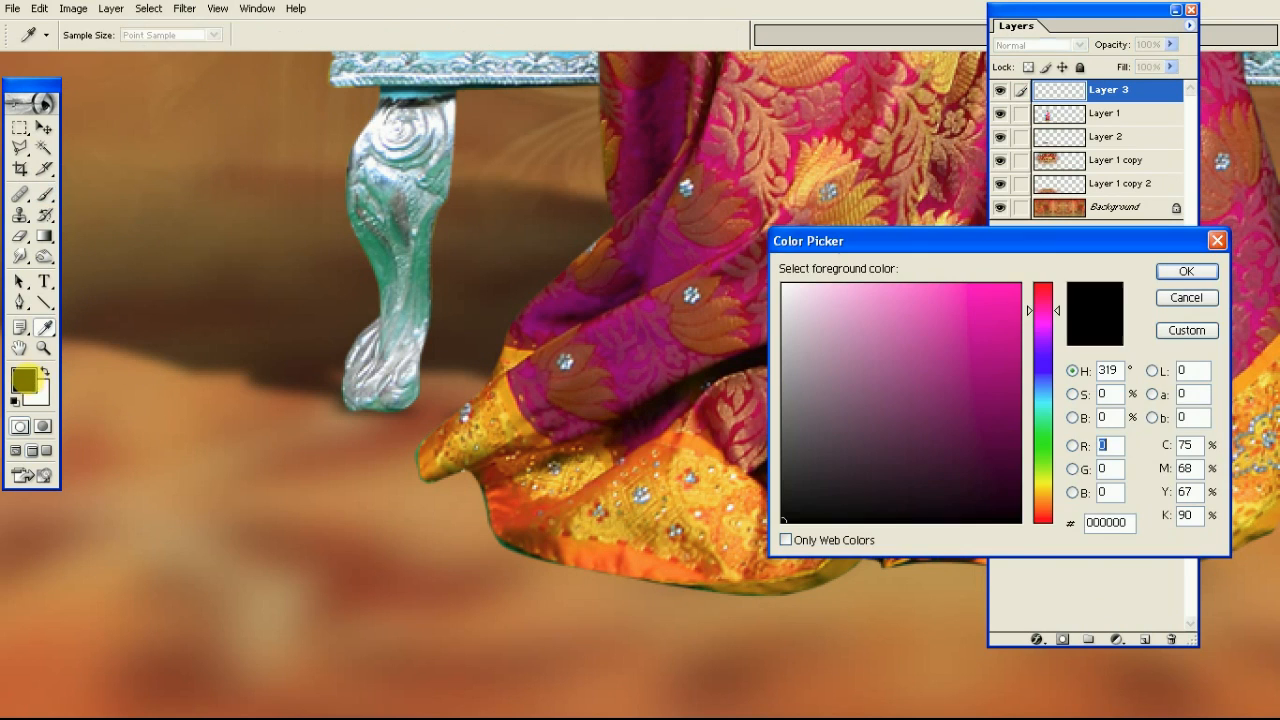
pyautogui.press('Escape')
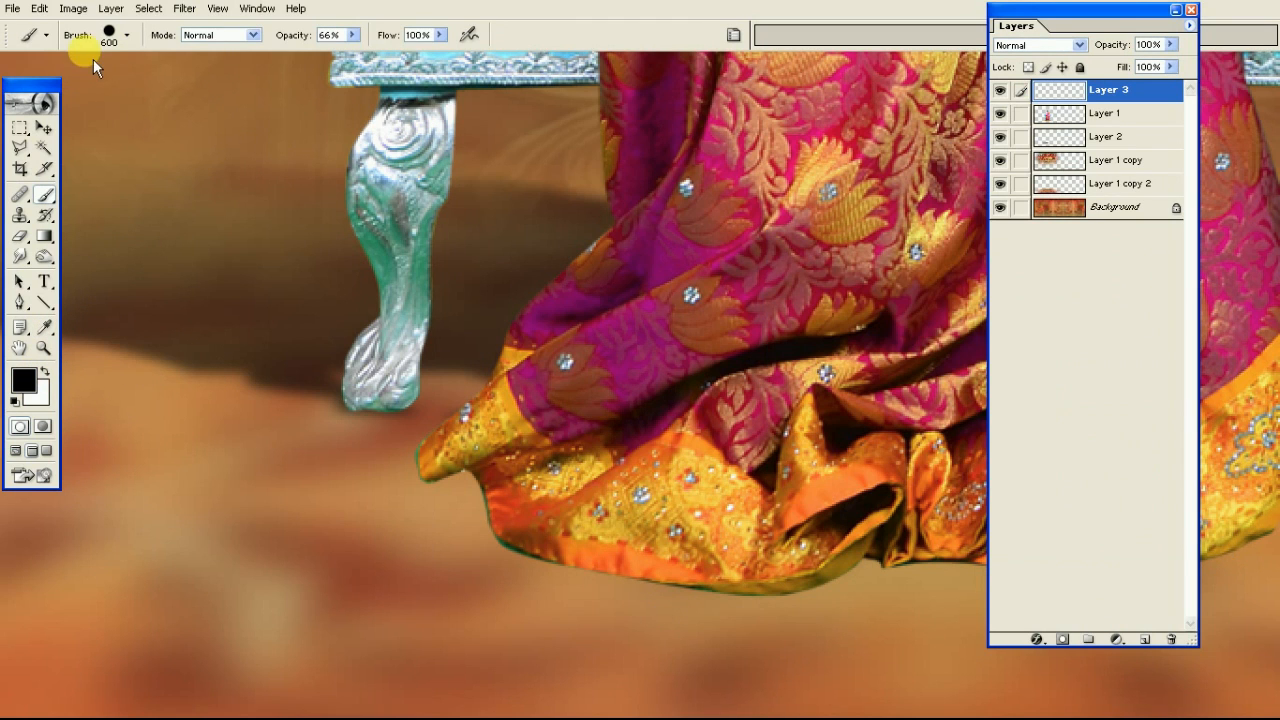
pyautogui.click(127, 36)
pyautogui.doubleClick(171, 437)
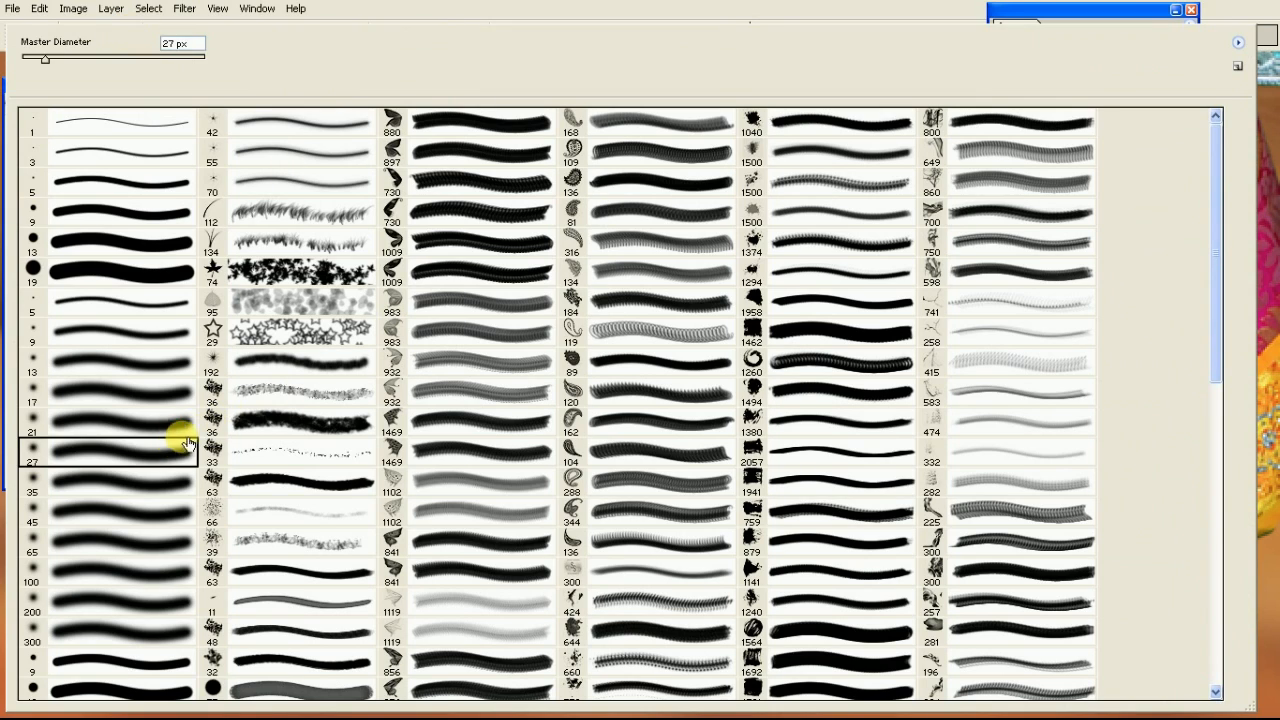
pyautogui.hotkey('ctrl', '+')
pyautogui.press('[')
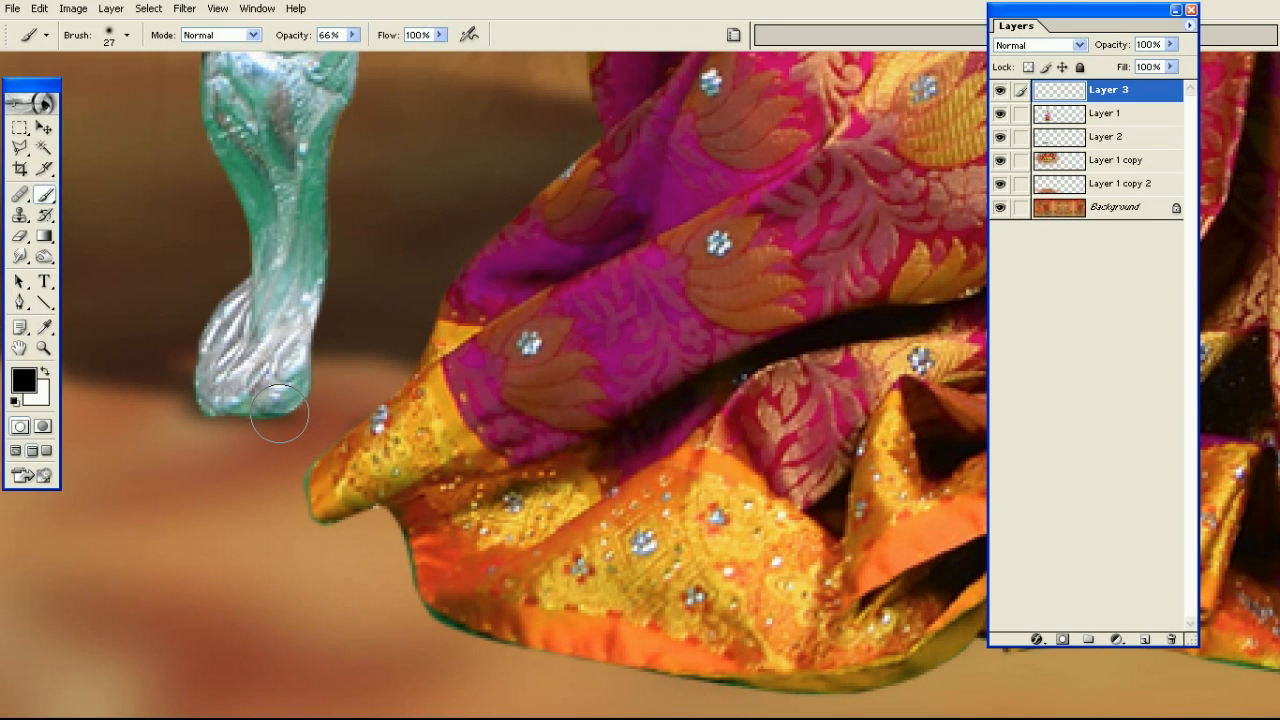
pyautogui.moveTo(304, 410)
pyautogui.mouseDown()
pyautogui.moveTo(195, 413)
pyautogui.moveTo(312, 408)
pyautogui.mouseUp()
pyautogui.press(']')
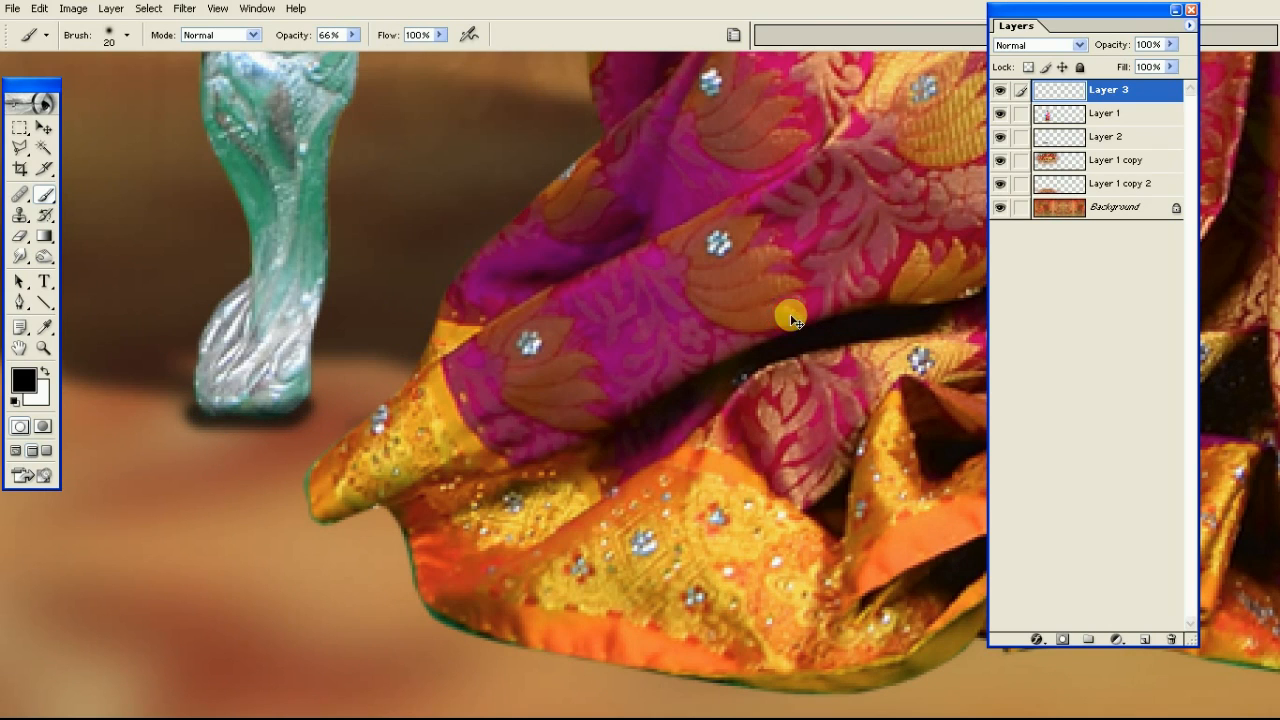
pyautogui.moveTo(1131, 93); pyautogui.dragTo(1125, 124)
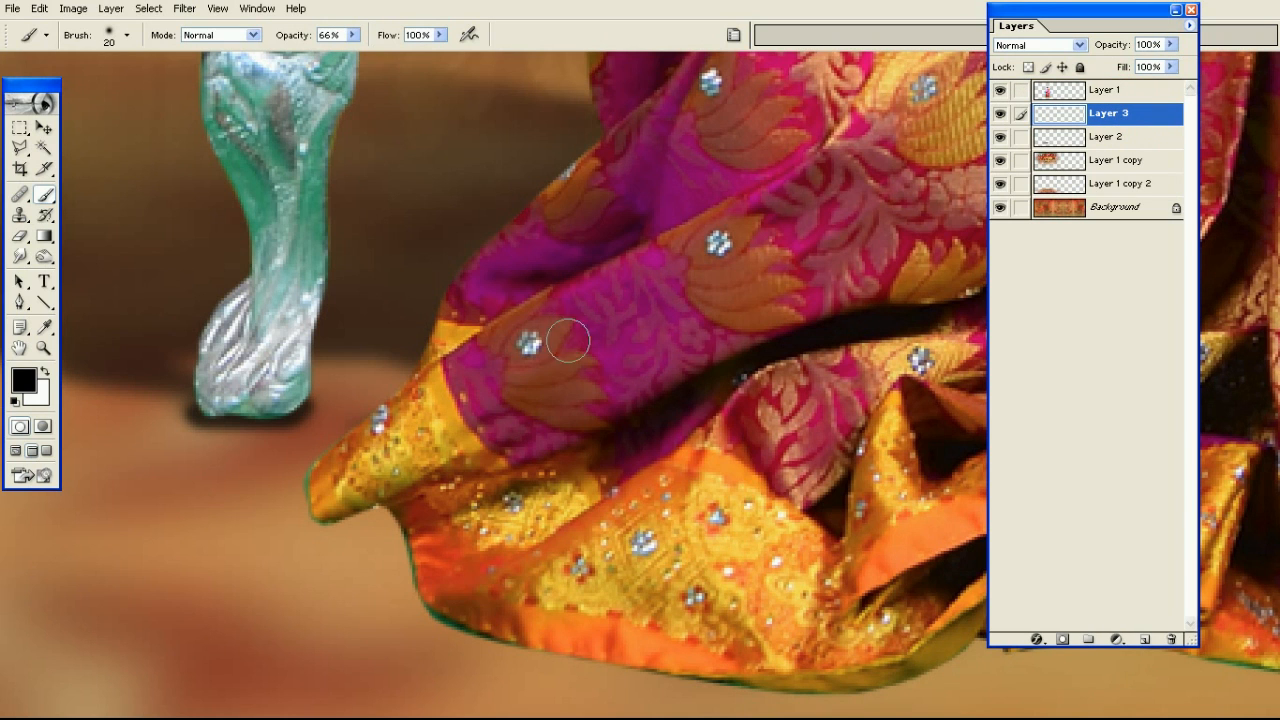
# Paint a matching black contact shadow beneath the throne's right leg with the soft 20-pixel brush
pyautogui.moveTo(492, 415); pyautogui.dragTo(388, 390)
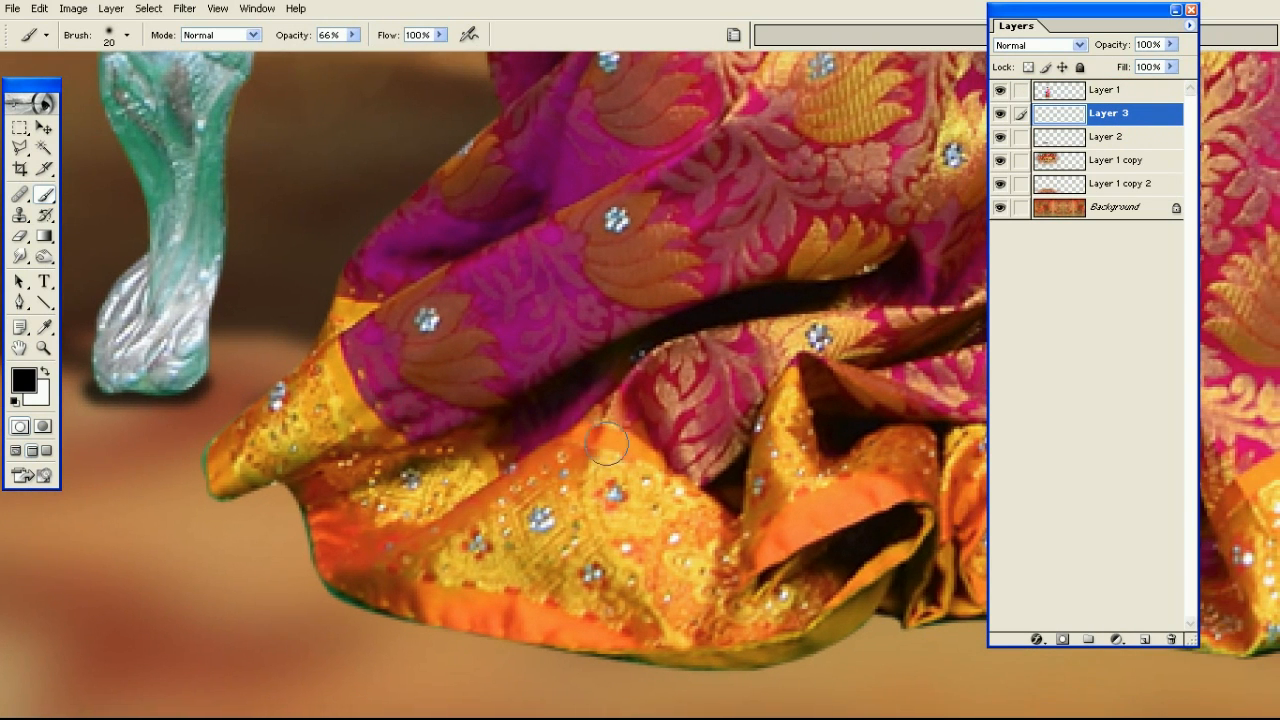
pyautogui.moveTo(758, 513); pyautogui.dragTo(471, 501)
pyautogui.moveTo(980, 545)
pyautogui.mouseDown()
pyautogui.moveTo(820, 491)
pyautogui.moveTo(677, 591)
pyautogui.mouseUp()
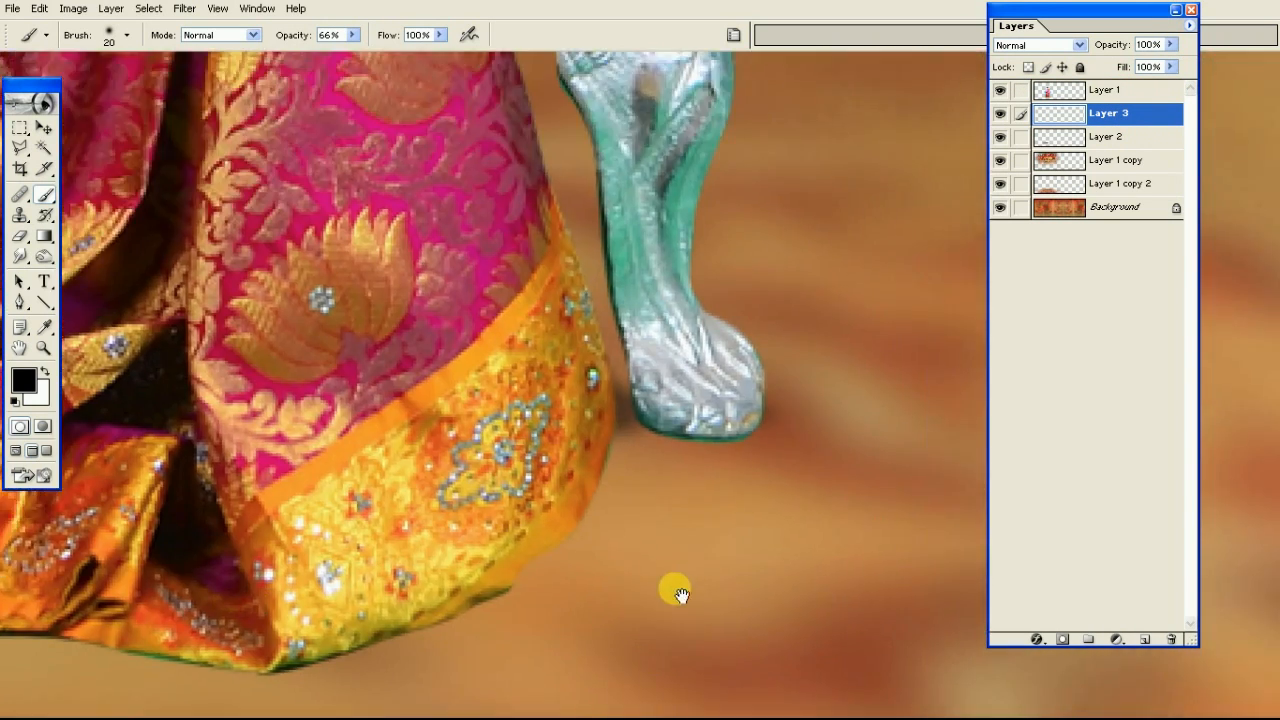
pyautogui.moveTo(650, 432)
pyautogui.mouseDown()
pyautogui.moveTo(741, 439)
pyautogui.moveTo(760, 420)
pyautogui.moveTo(746, 435)
pyautogui.moveTo(665, 436)
pyautogui.mouseUp()
# Paint soft black shadows along the sari's whole lower hem, enlarging the brush from 30 to 60 pixels
pyautogui.press(']')
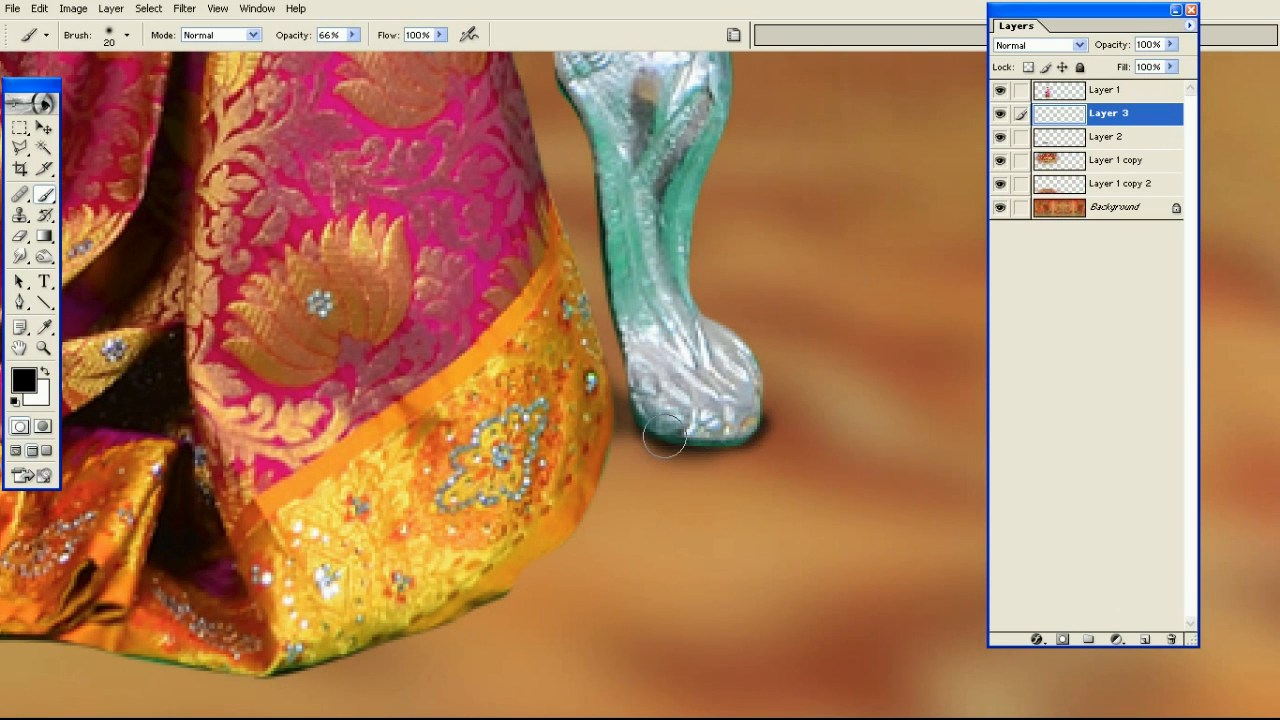
pyautogui.scroll(-1, 665, 435)
pyautogui.press(']')
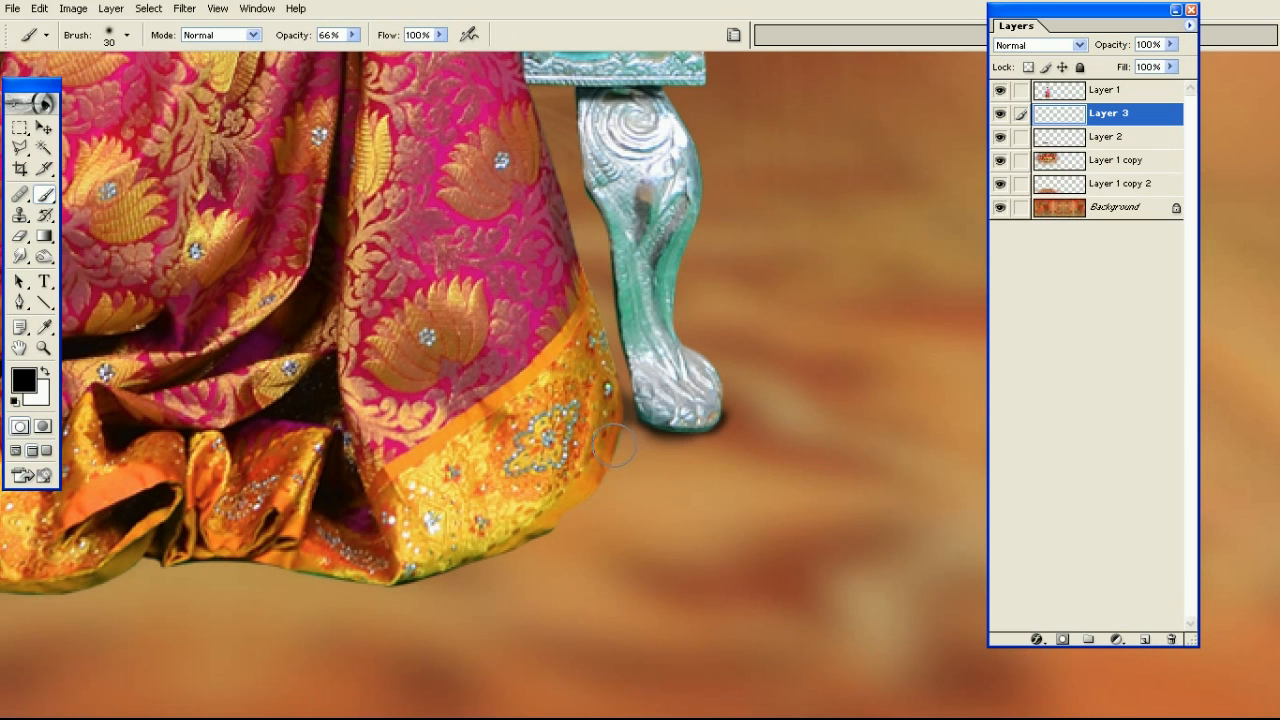
pyautogui.moveTo(603, 452)
pyautogui.mouseDown()
pyautogui.moveTo(680, 469)
pyautogui.moveTo(637, 504)
pyautogui.moveTo(540, 540)
pyautogui.mouseUp()
pyautogui.scroll(2, 700, 418)
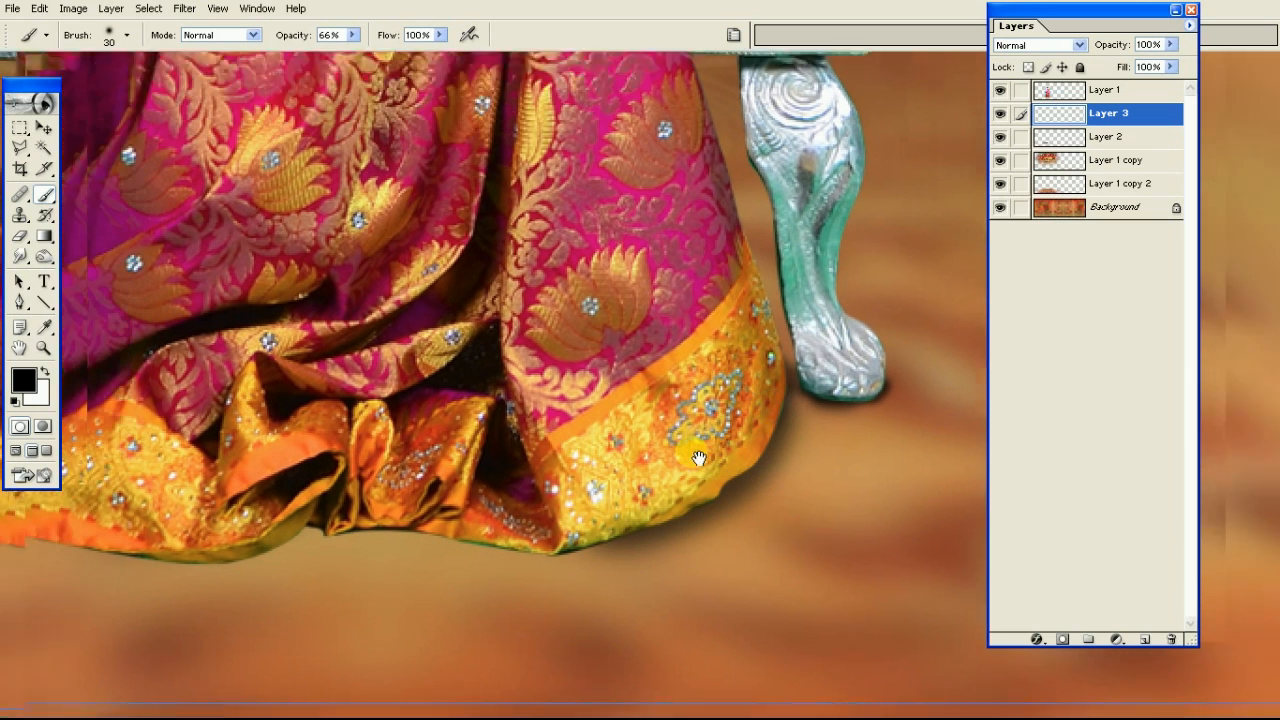
pyautogui.press(']')
pyautogui.press(']')
pyautogui.moveTo(640, 490)
pyautogui.mouseDown()
pyautogui.moveTo(512, 470)
pyautogui.moveTo(653, 453)
pyautogui.mouseUp()
pyautogui.moveTo(748, 452)
pyautogui.mouseDown()
pyautogui.moveTo(567, 459)
pyautogui.moveTo(465, 477)
pyautogui.moveTo(627, 482)
pyautogui.moveTo(441, 494)
pyautogui.moveTo(344, 463)
pyautogui.moveTo(313, 437)
pyautogui.moveTo(294, 389)
pyautogui.moveTo(237, 401)
pyautogui.mouseUp()
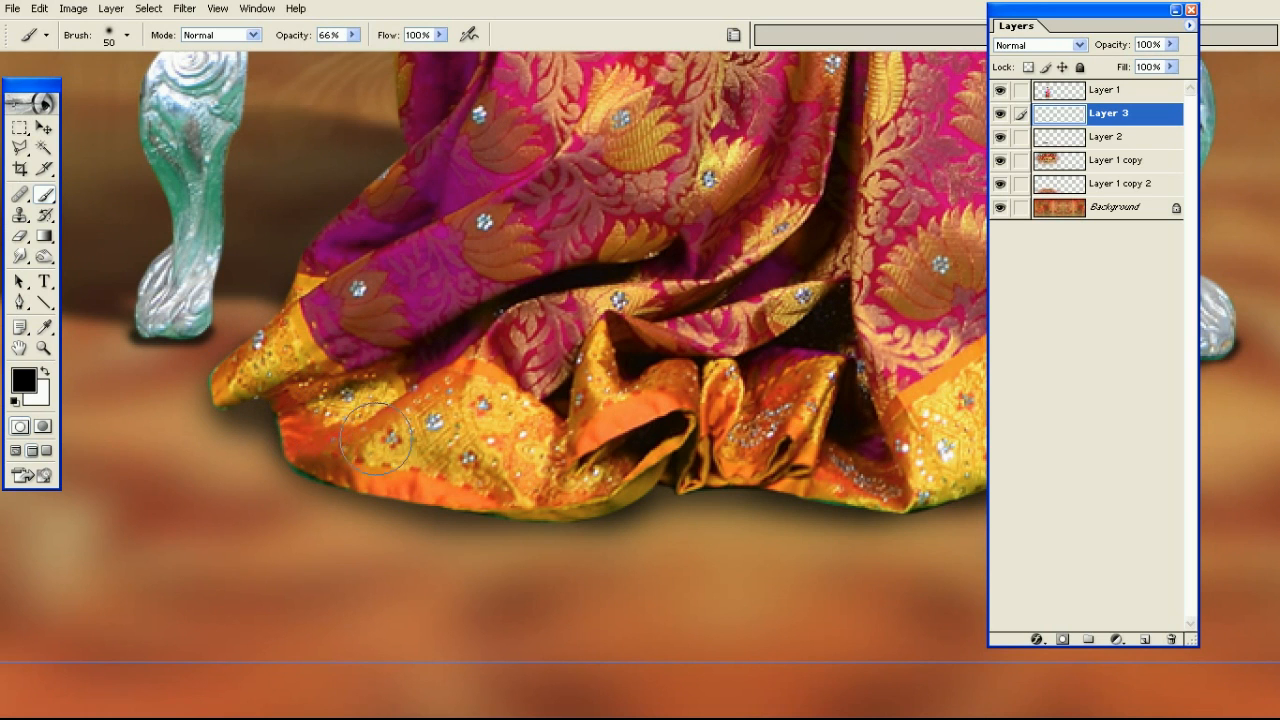
pyautogui.hotkey('ctrl', '-')
pyautogui.hotkey('ctrl', '-')
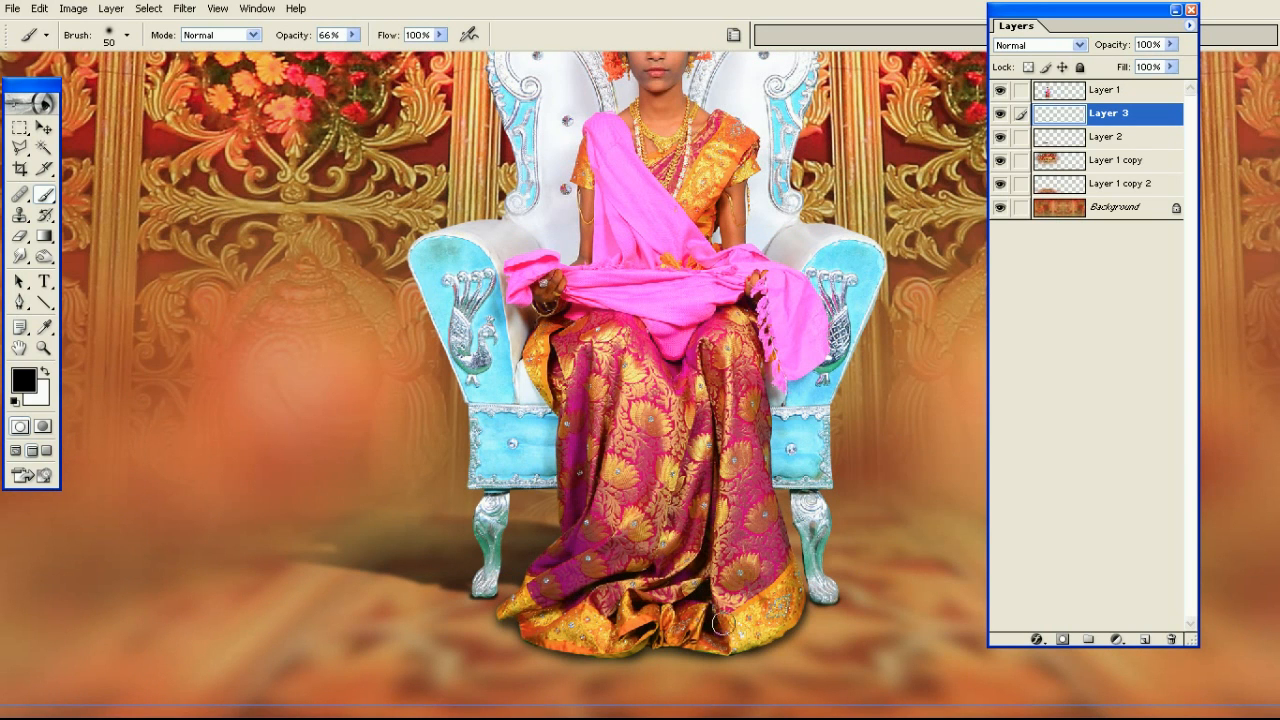
pyautogui.moveTo(770, 545); pyautogui.dragTo(717, 540)
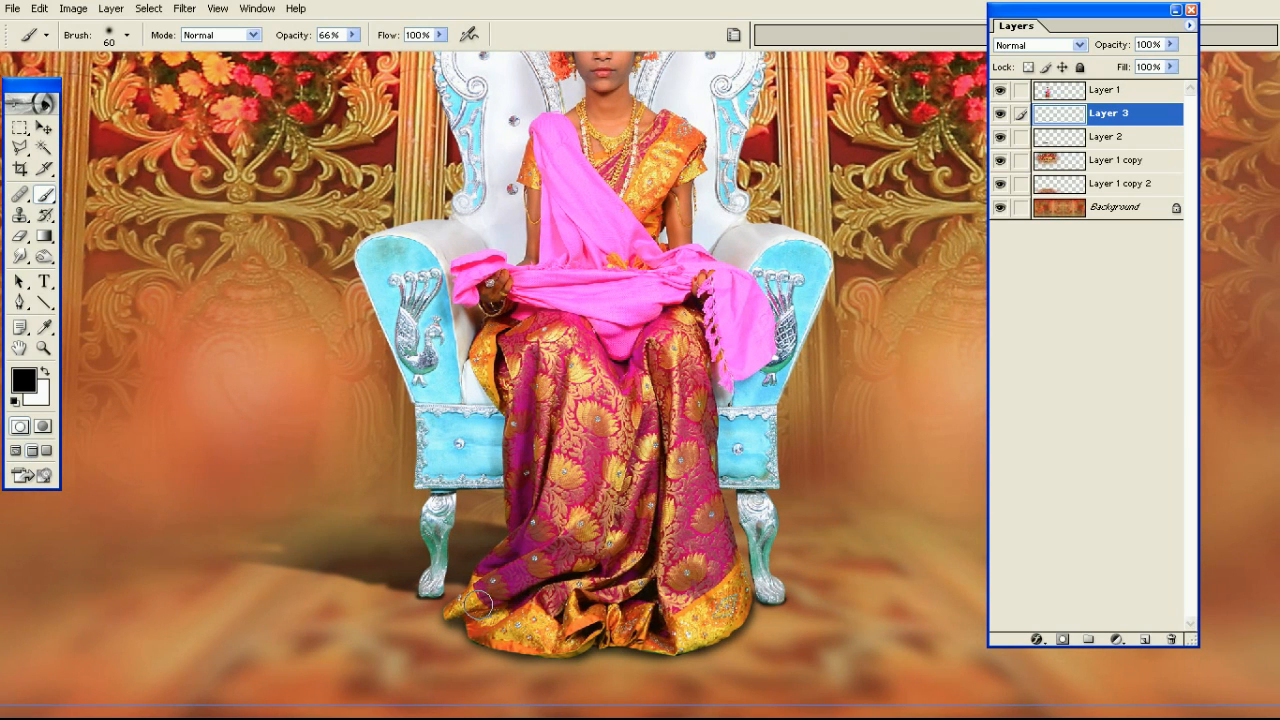
# Examine the grounded woman, her floor shadows and the stage at several magnifications in a full-screen view without panels
pyautogui.hotkey('ctrl', '-')
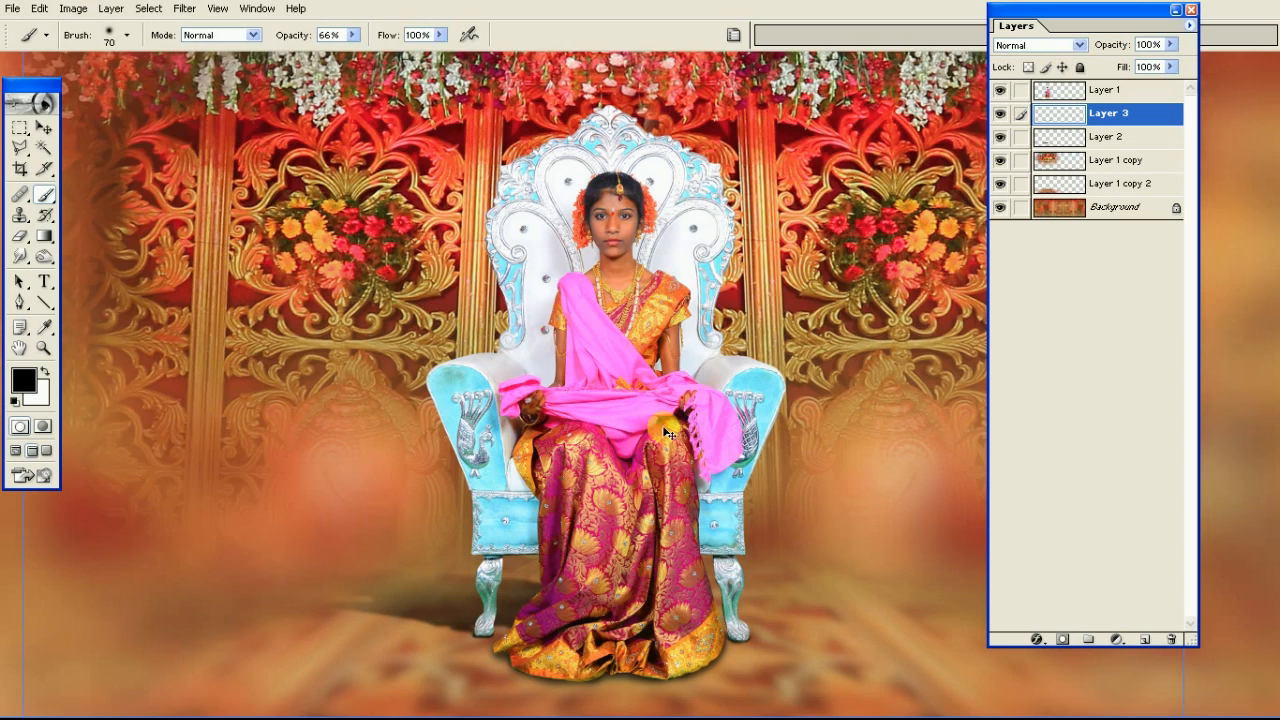
pyautogui.hotkey('ctrl', '-')
pyautogui.press('Tab')
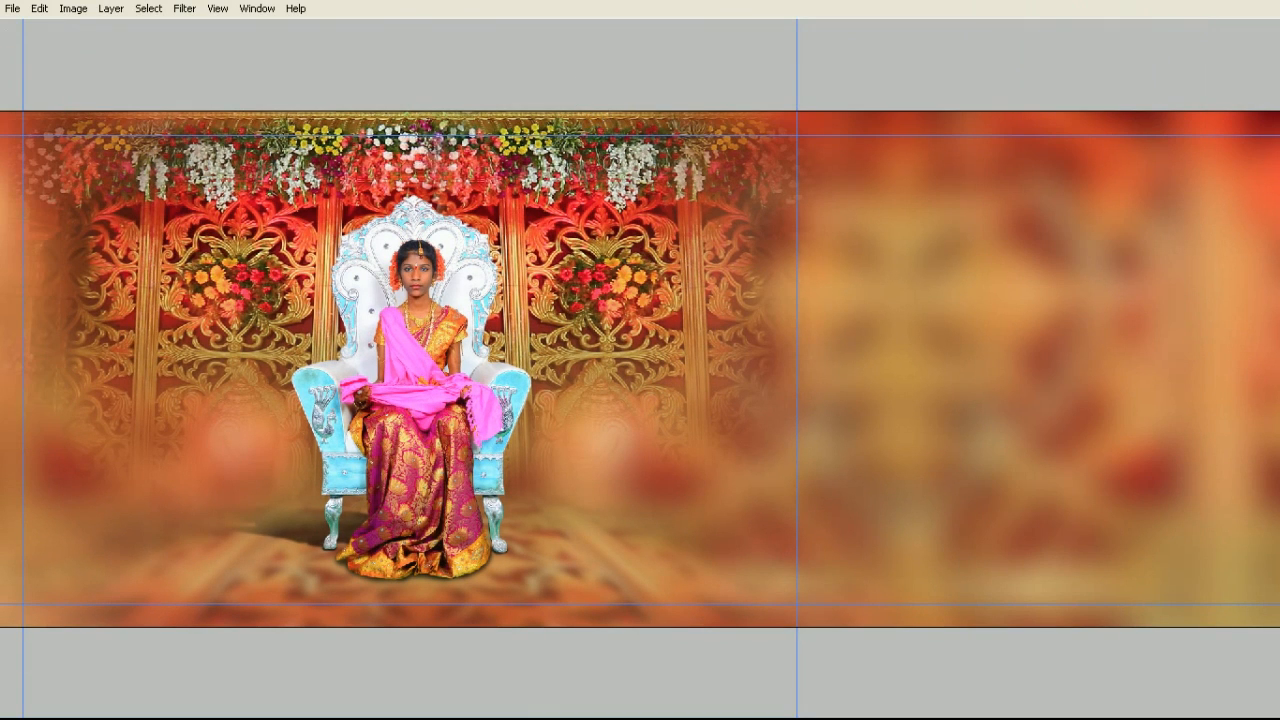
pyautogui.press('f')
pyautogui.hotkey('ctrl', '+')
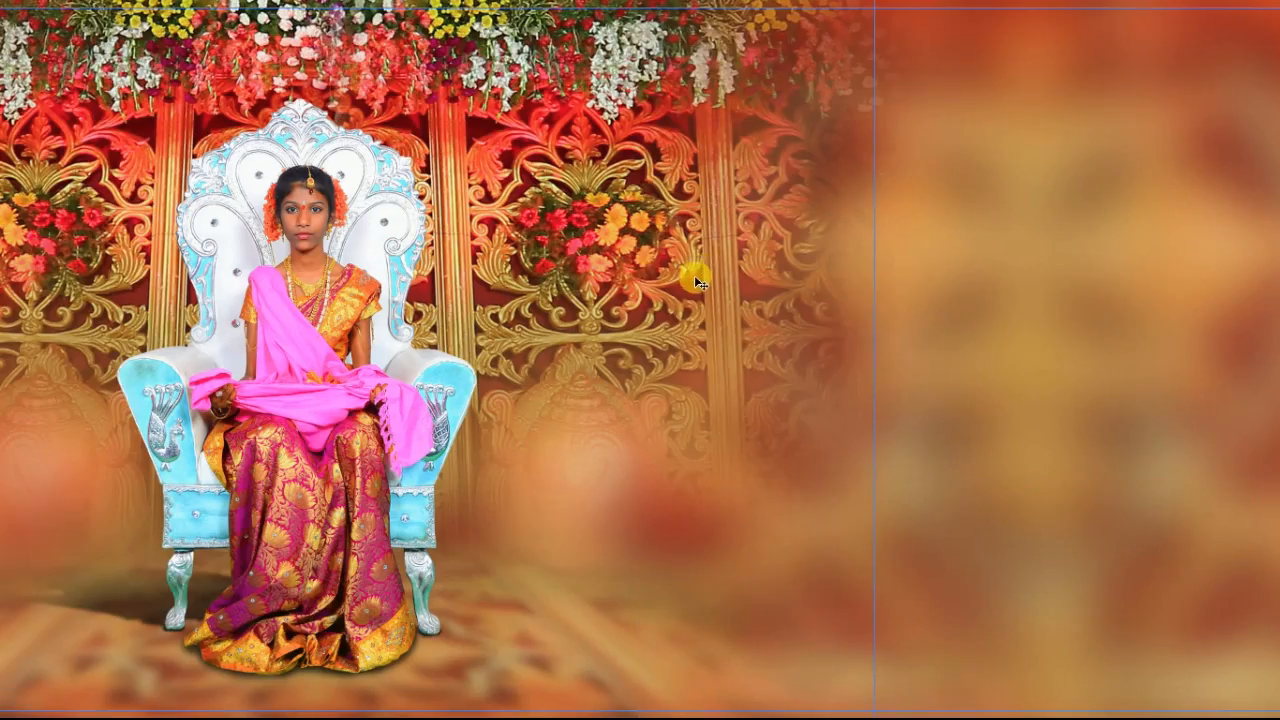
pyautogui.hotkey('ctrl', '+')
pyautogui.moveTo(244, 219); pyautogui.dragTo(659, 151)
pyautogui.moveTo(828, 355); pyautogui.dragTo(783, 465)
pyautogui.hotkey('ctrl', '-')
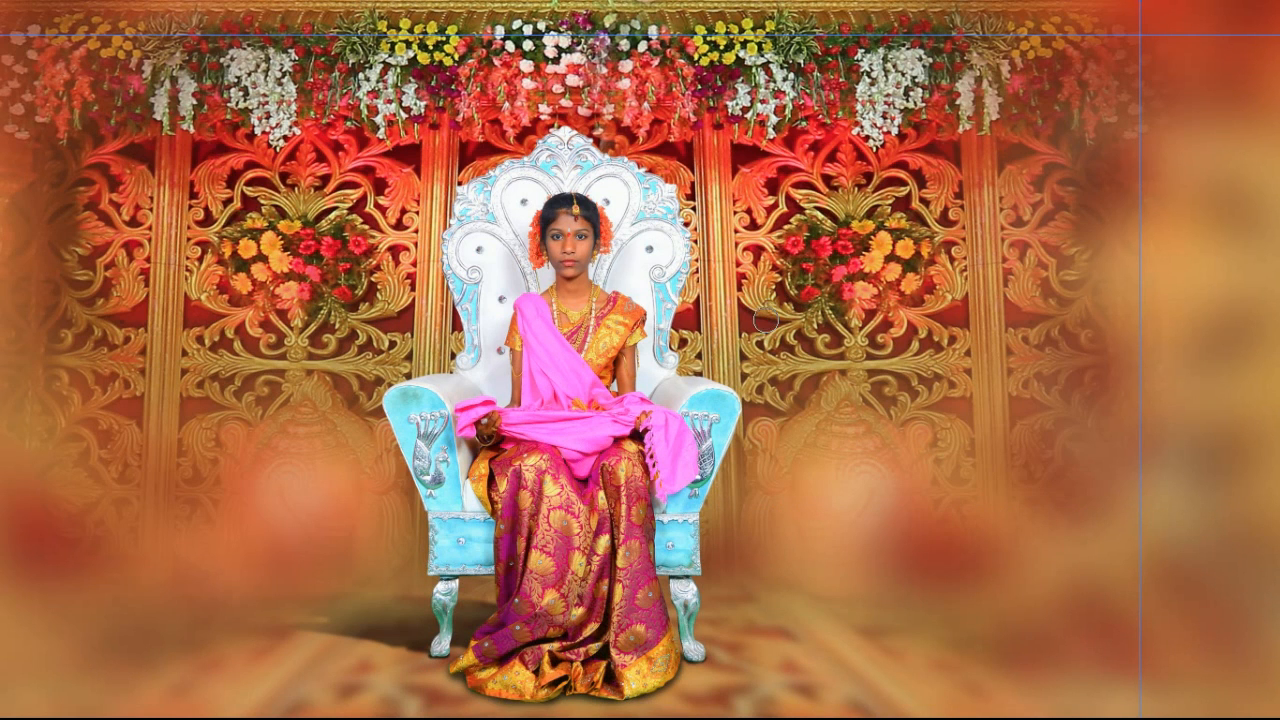
pyautogui.hotkey('ctrl', '-')
# Enlarge the stage backdrop layer slightly with Free Transform, extending its lower, side and upper edges outward
pyautogui.press('F7')
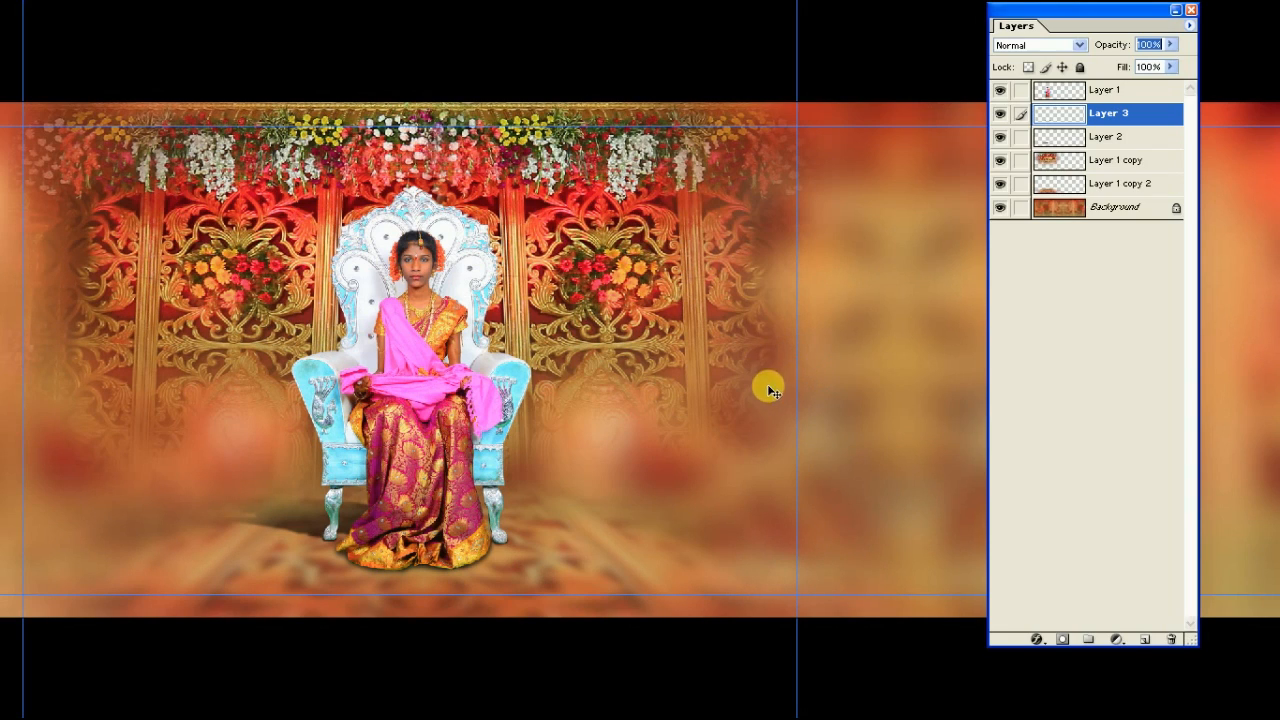
pyautogui.click(1000, 160)
pyautogui.click(1004, 162)
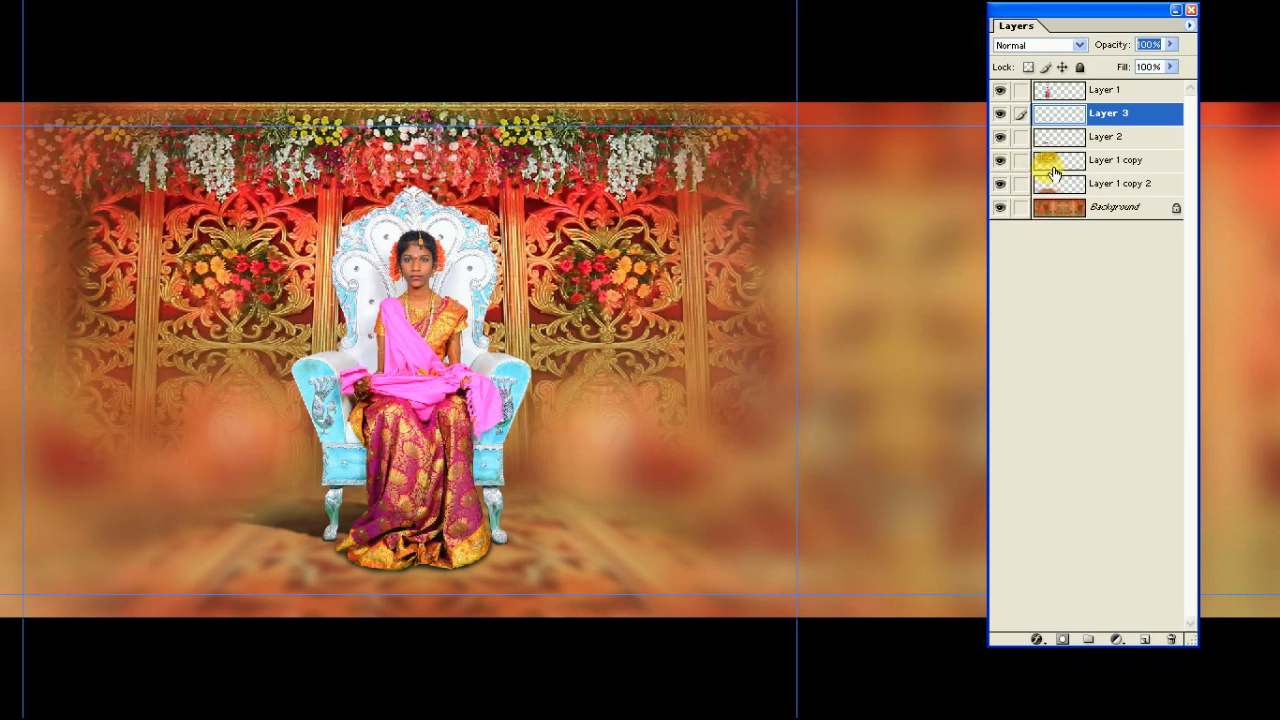
pyautogui.click(1056, 174)
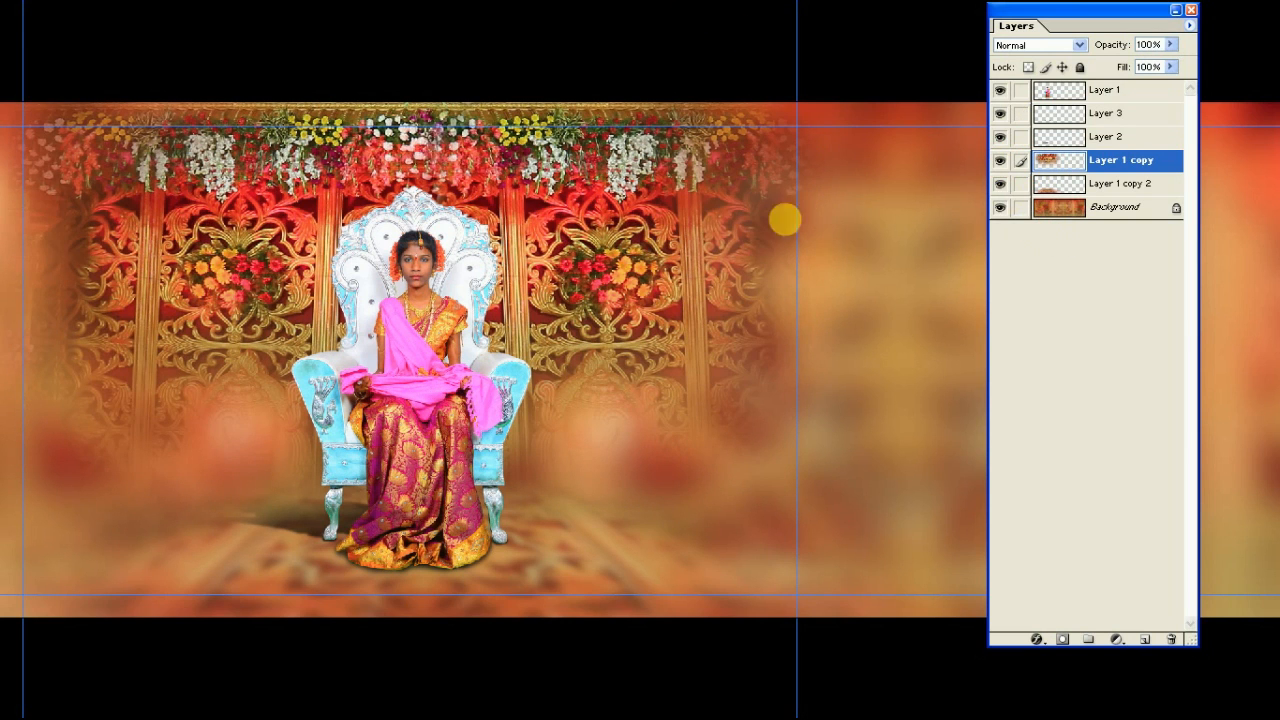
pyautogui.press('F7')
pyautogui.hotkey('ctrl', 't')
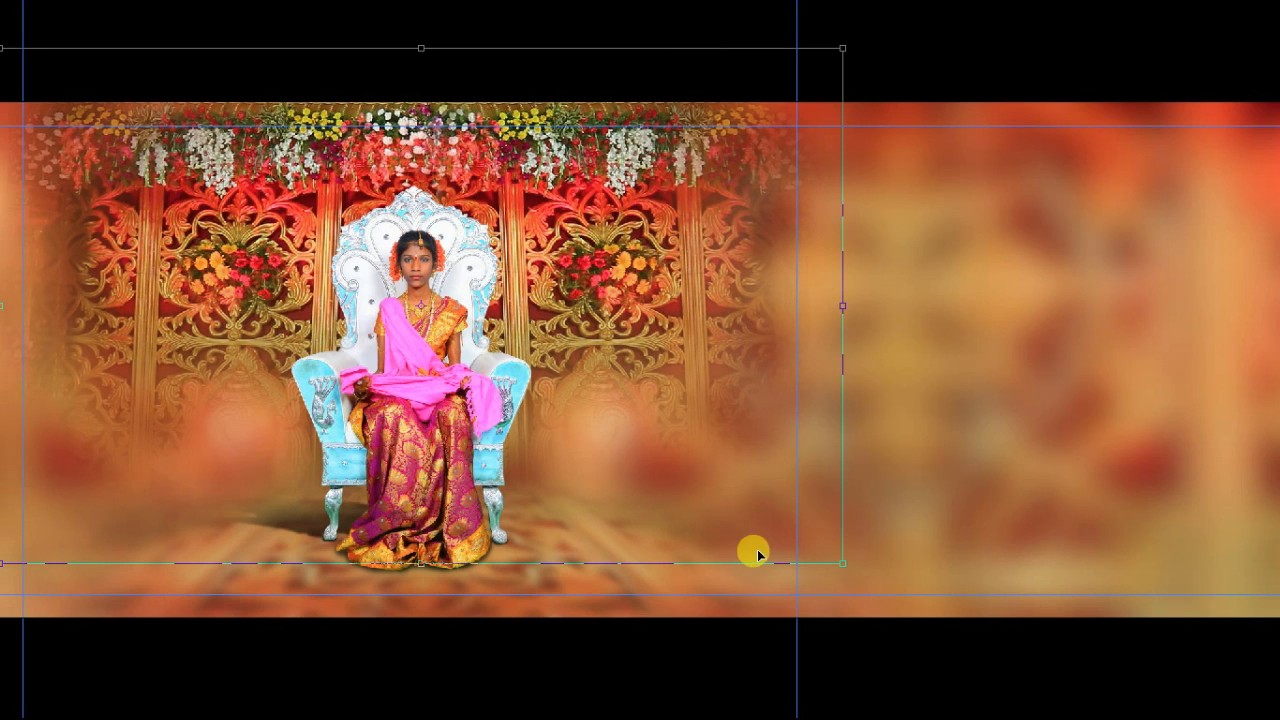
pyautogui.moveTo(749, 562); pyautogui.dragTo(758, 576)
pyautogui.moveTo(840, 568); pyautogui.dragTo(847, 575)
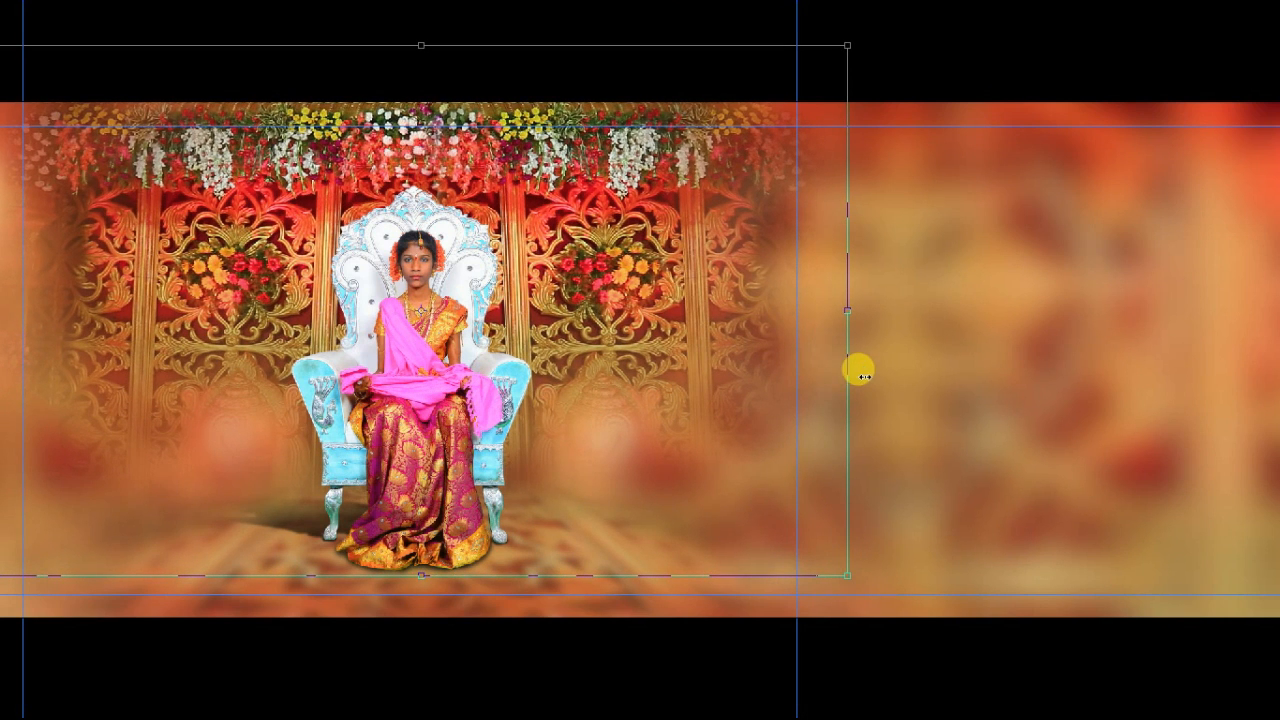
pyautogui.moveTo(852, 47); pyautogui.dragTo(854, 48)
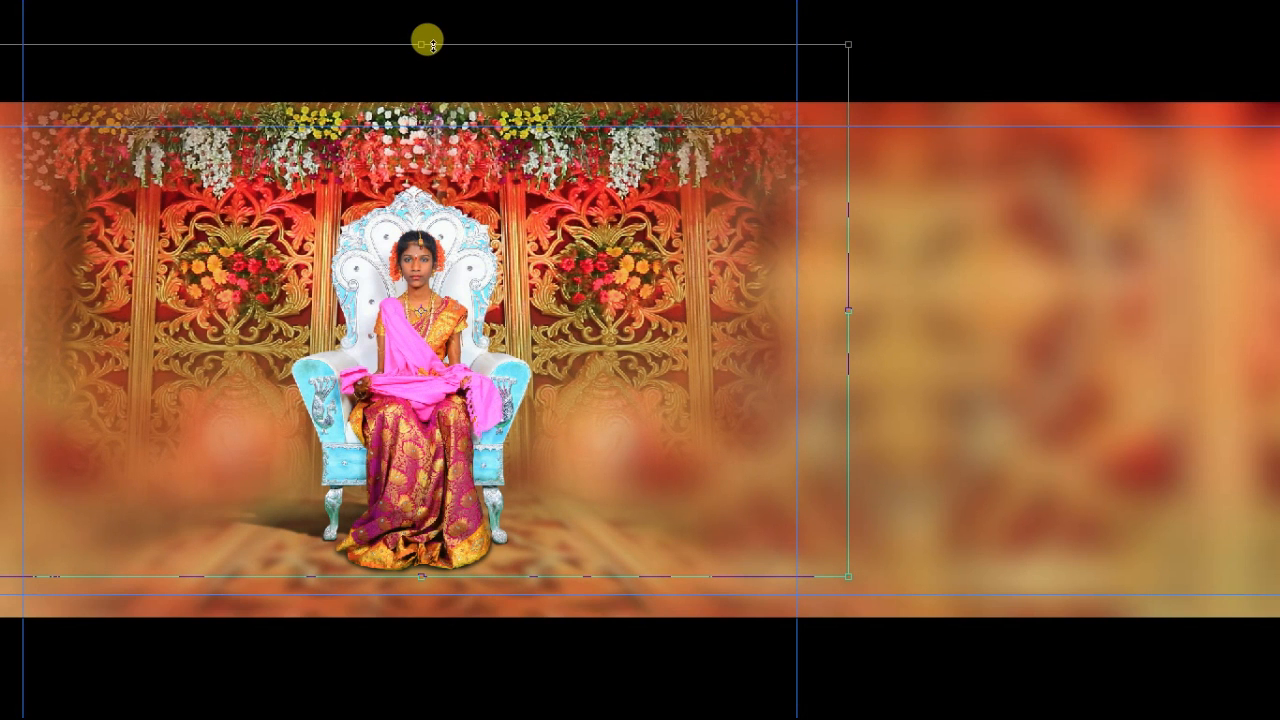
pyautogui.moveTo(428, 42); pyautogui.dragTo(428, 38)
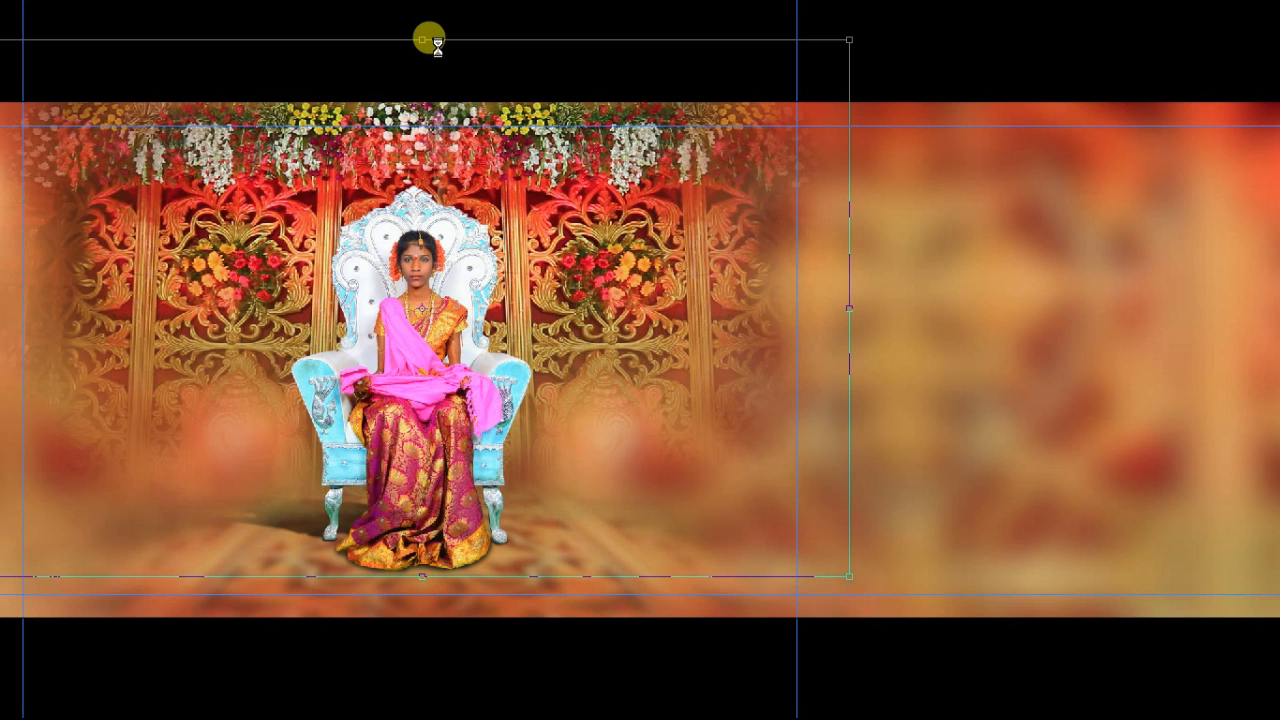
pyautogui.press('Return')
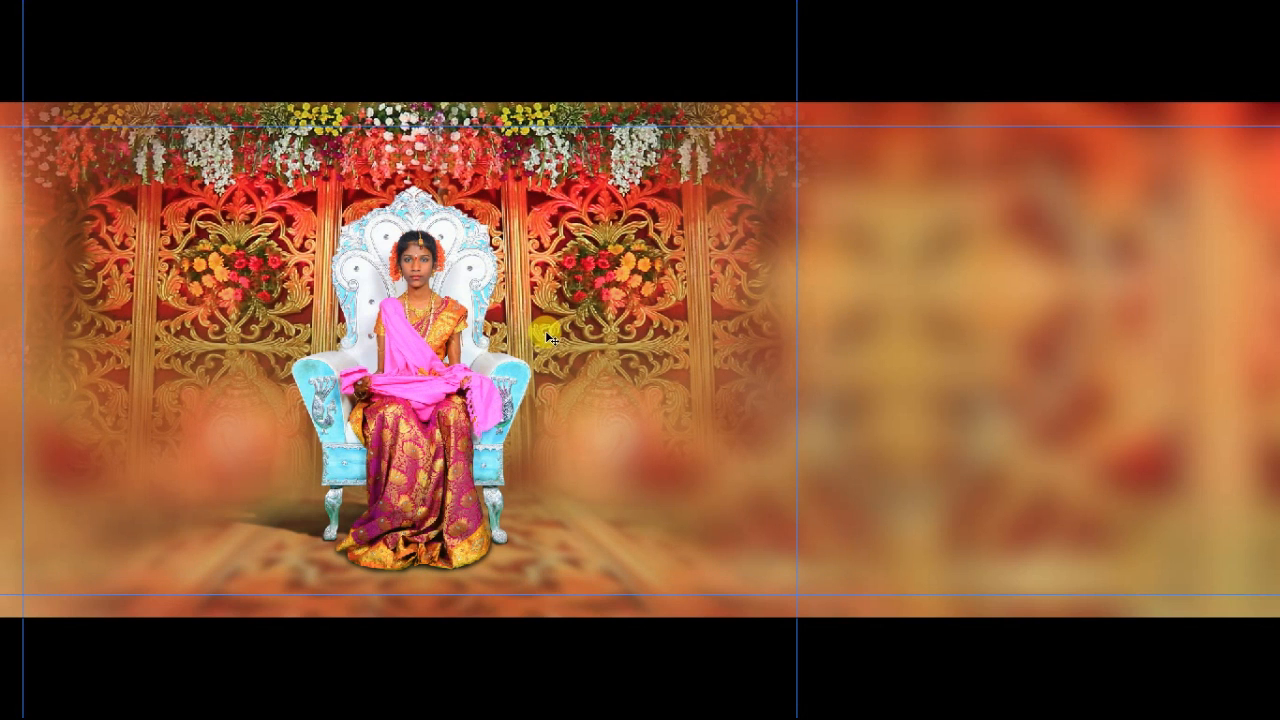
# Make the stage backdrop layer active and turn on Quick Mask mode with the Brush tool ready
pyautogui.press('Tab')
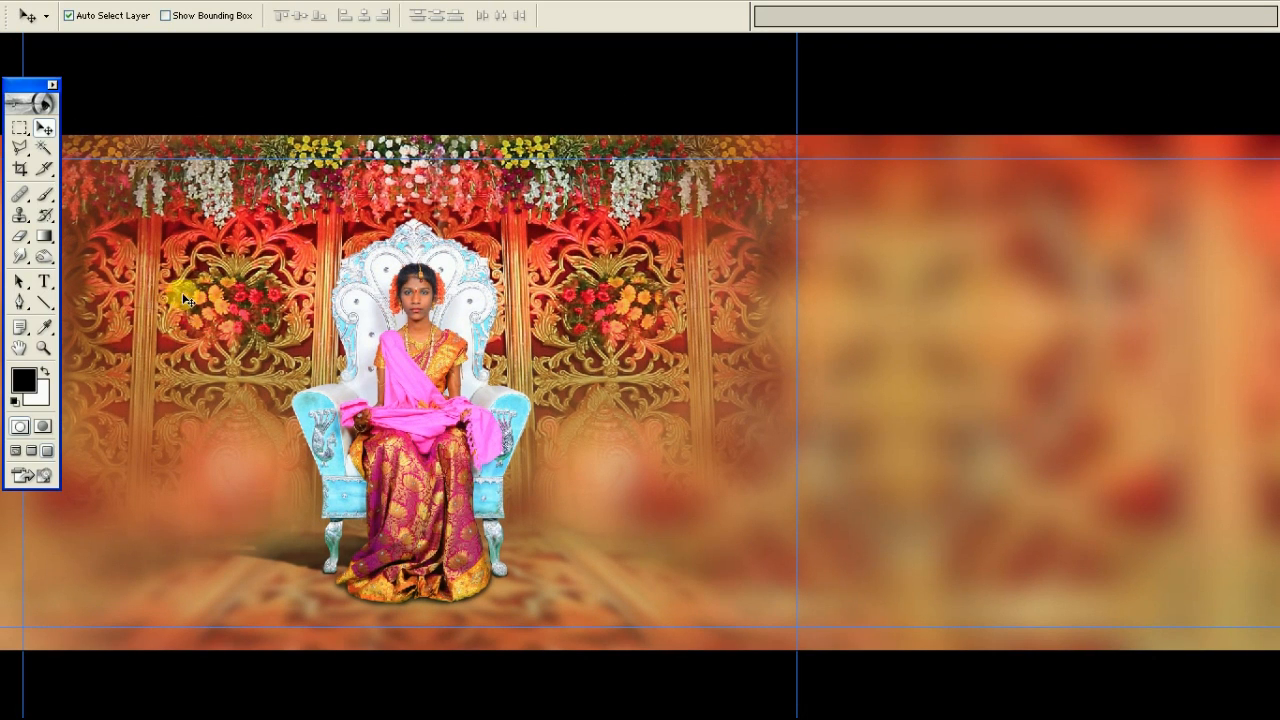
pyautogui.press('b')
pyautogui.press('q')
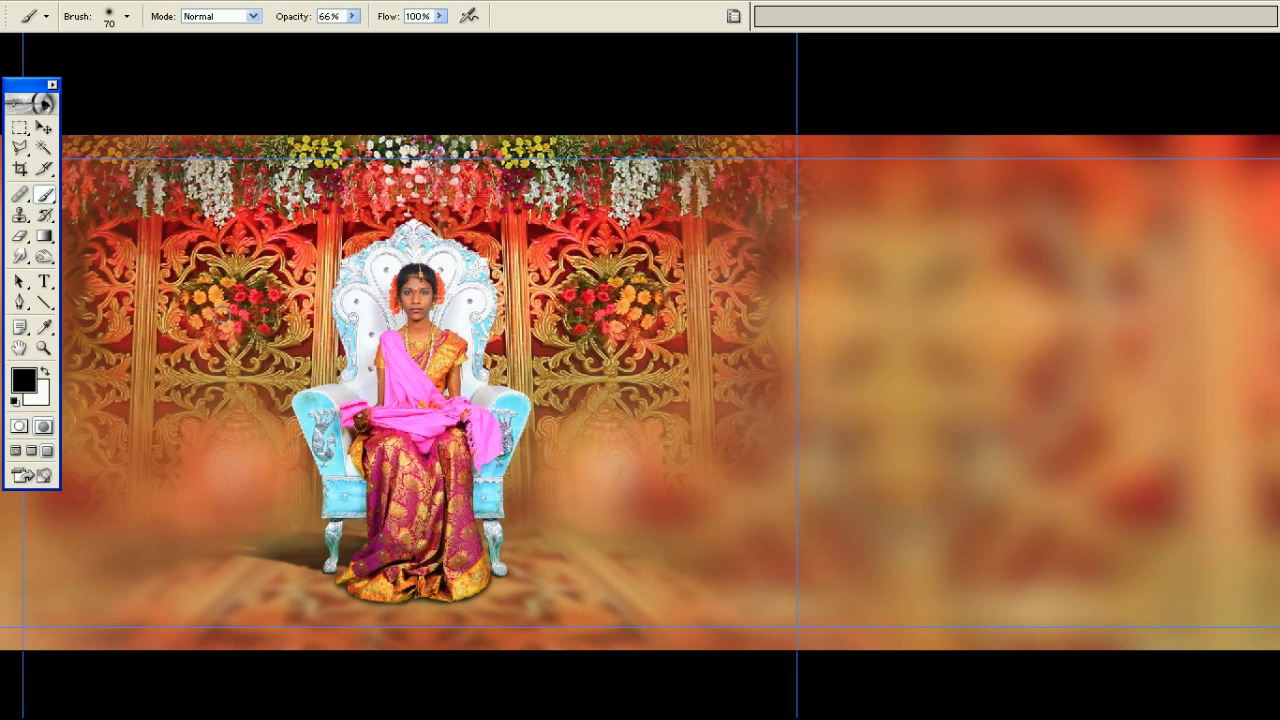
pyautogui.press('F7')
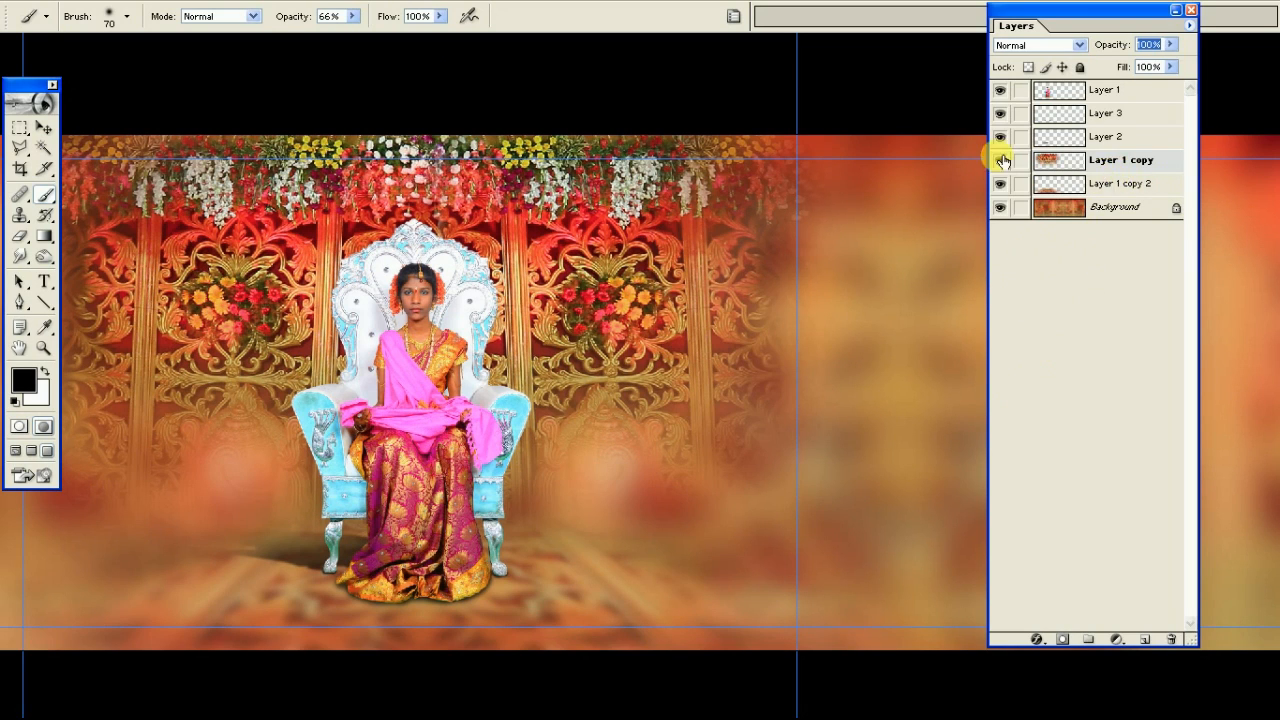
pyautogui.click(1123, 171)
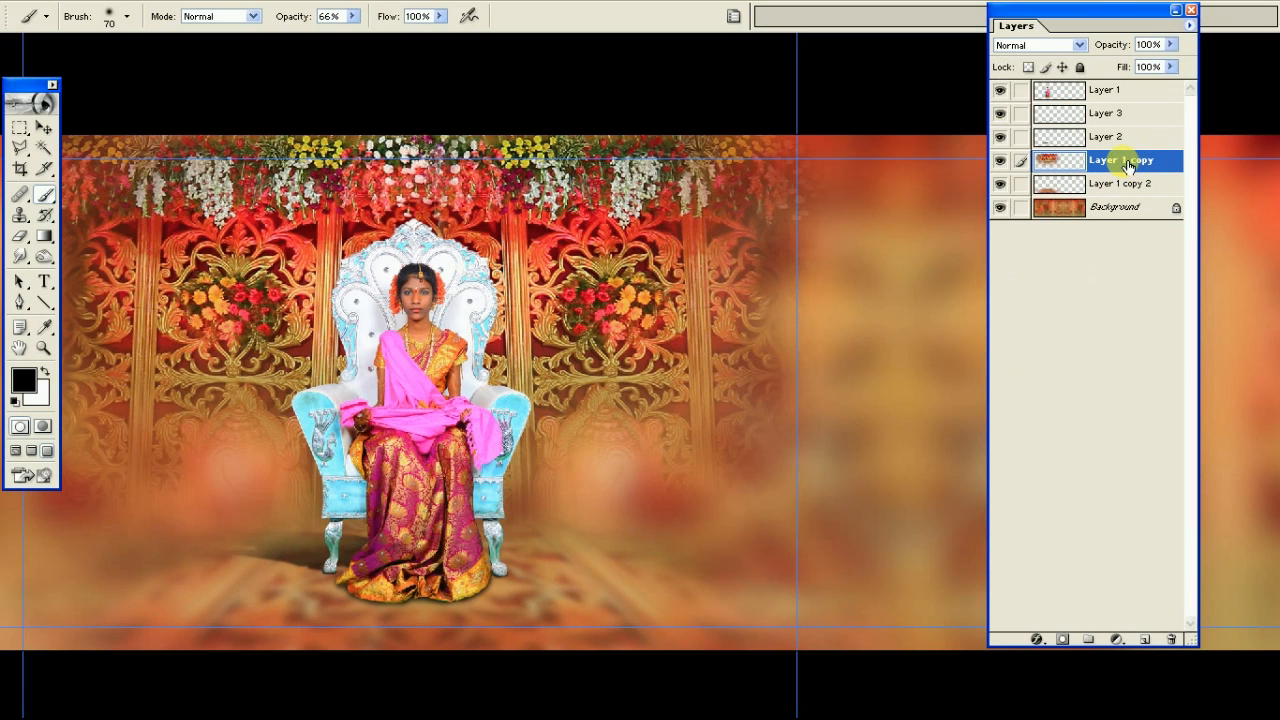
pyautogui.press('q')
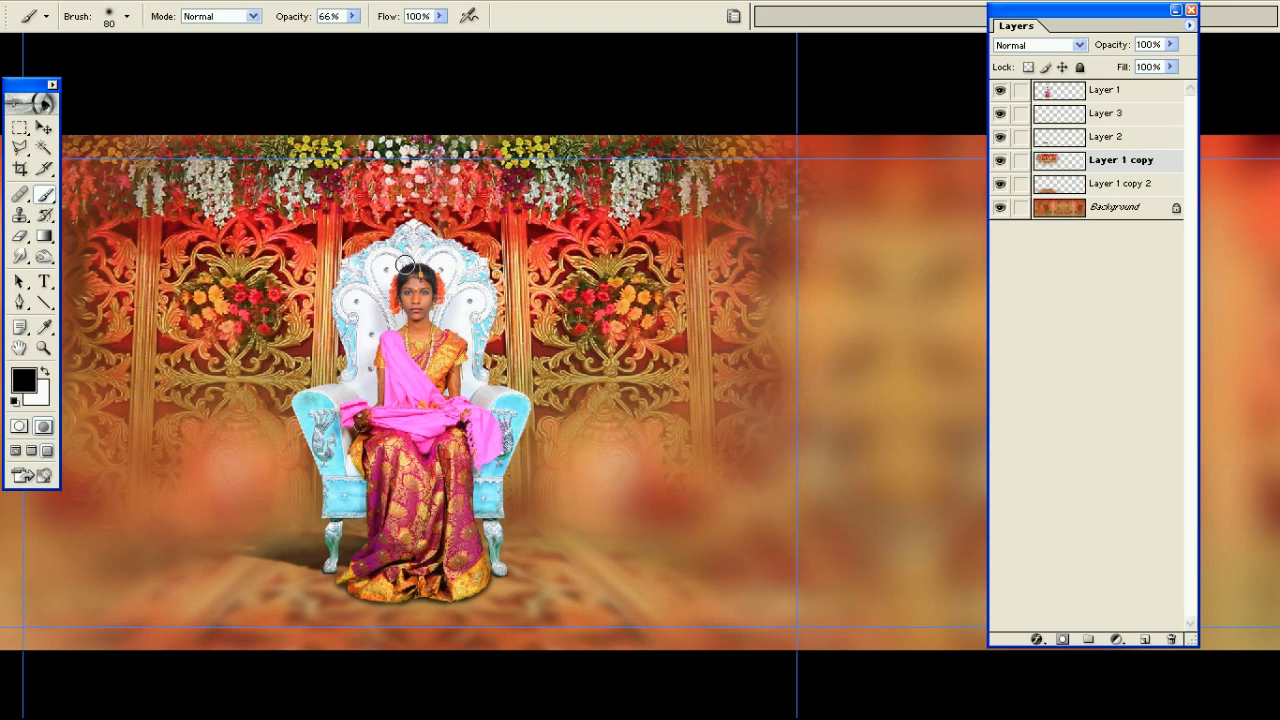
pyautogui.click(1001, 161)
pyautogui.click(1001, 161)
# Try painting the quick mask over the middle of the stage with a soft 700-pixel brush
pyautogui.press(']')
pyautogui.press(']')
pyautogui.press(']')
pyautogui.press(']')
pyautogui.press(']')
pyautogui.moveTo(417, 263)
pyautogui.mouseDown()
pyautogui.moveTo(293, 338)
pyautogui.moveTo(322, 428)
pyautogui.moveTo(418, 343)
pyautogui.mouseUp()
pyautogui.hotkey('ctrl', 'z')
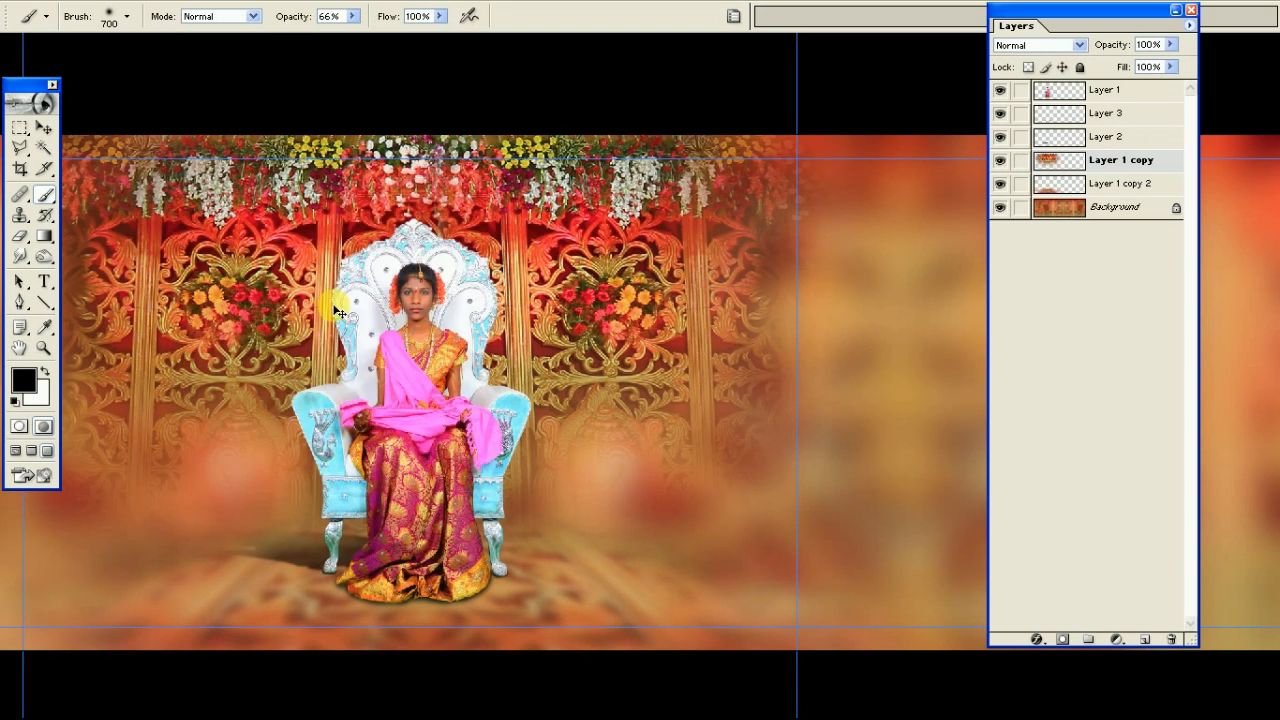
# Choose the hard round 19-pixel brush tip and raise the brush opacity to 100%
pyautogui.click(126, 16)
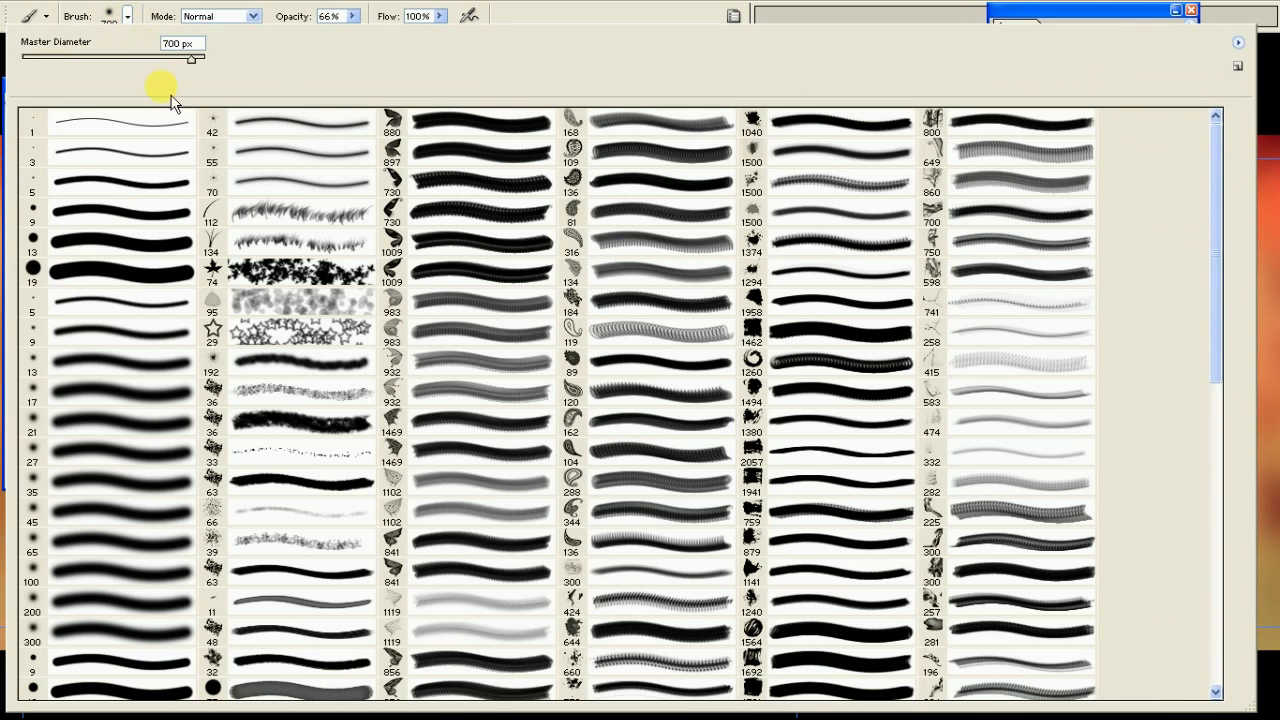
pyautogui.click(188, 269)
pyautogui.doubleClick(190, 269)
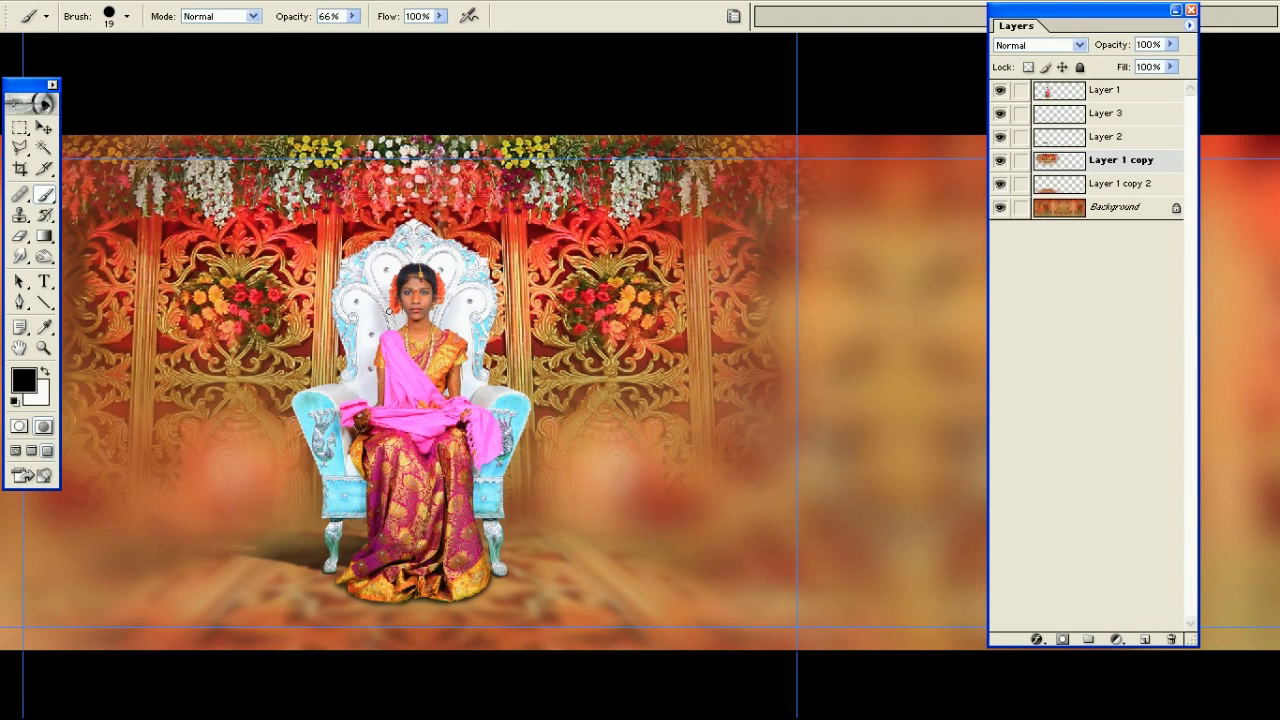
pyautogui.click(352, 16)
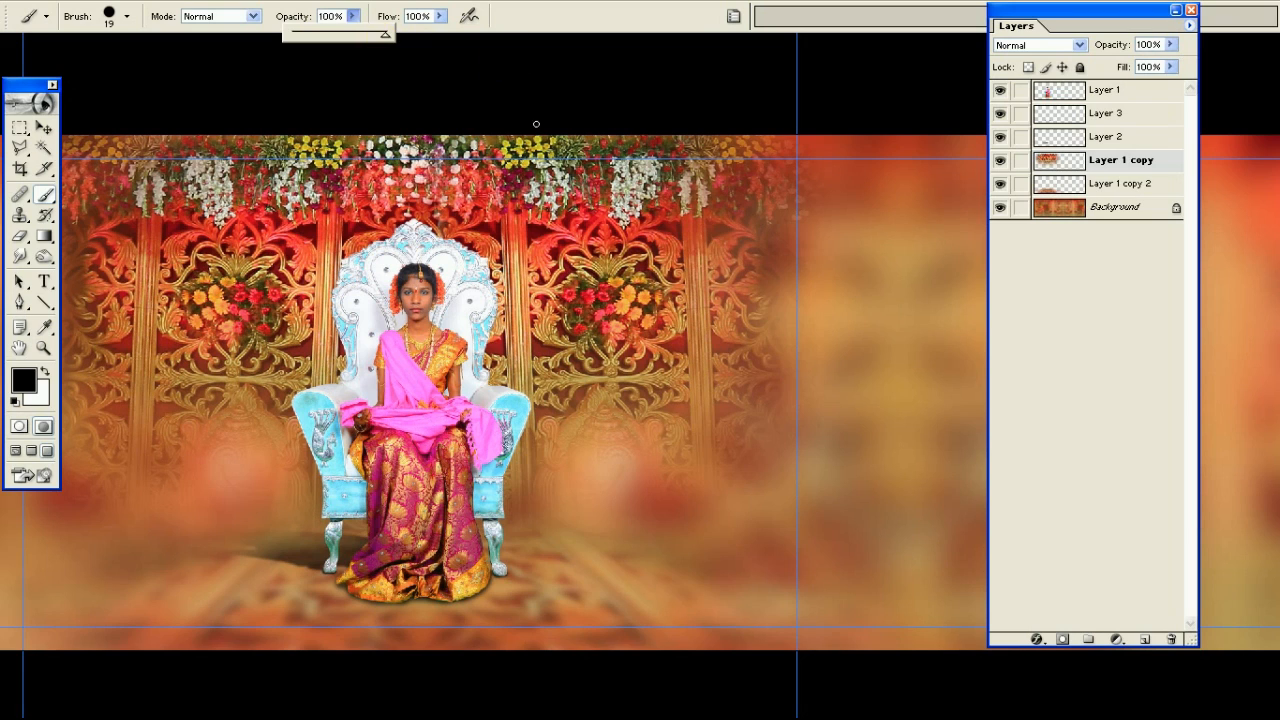
pyautogui.click(568, 84)
# Enlarge the brush to 700 pixels and paint the quick mask over the woman, her chair and the middle of the stage
pyautogui.press(']')
pyautogui.press(']')
pyautogui.press(']')
pyautogui.press(']')
pyautogui.press(']')
pyautogui.press(']')
pyautogui.press(']')
pyautogui.press(']')
pyautogui.press(']')
pyautogui.press(']')
pyautogui.press(']')
pyautogui.press(']')
pyautogui.press(']')
pyautogui.press(']')
pyautogui.press(']')
pyautogui.press(']')
pyautogui.press(']')
pyautogui.press(']')
pyautogui.moveTo(413, 282)
pyautogui.mouseDown()
pyautogui.moveTo(315, 295)
pyautogui.moveTo(288, 413)
pyautogui.moveTo(419, 433)
pyautogui.moveTo(503, 382)
pyautogui.moveTo(463, 306)
pyautogui.moveTo(553, 318)
pyautogui.moveTo(530, 382)
pyautogui.moveTo(511, 392)
pyautogui.moveTo(384, 344)
pyautogui.moveTo(385, 266)
pyautogui.moveTo(306, 268)
pyautogui.moveTo(261, 358)
pyautogui.moveTo(413, 345)
pyautogui.moveTo(538, 355)
pyautogui.moveTo(455, 357)
pyautogui.mouseUp()
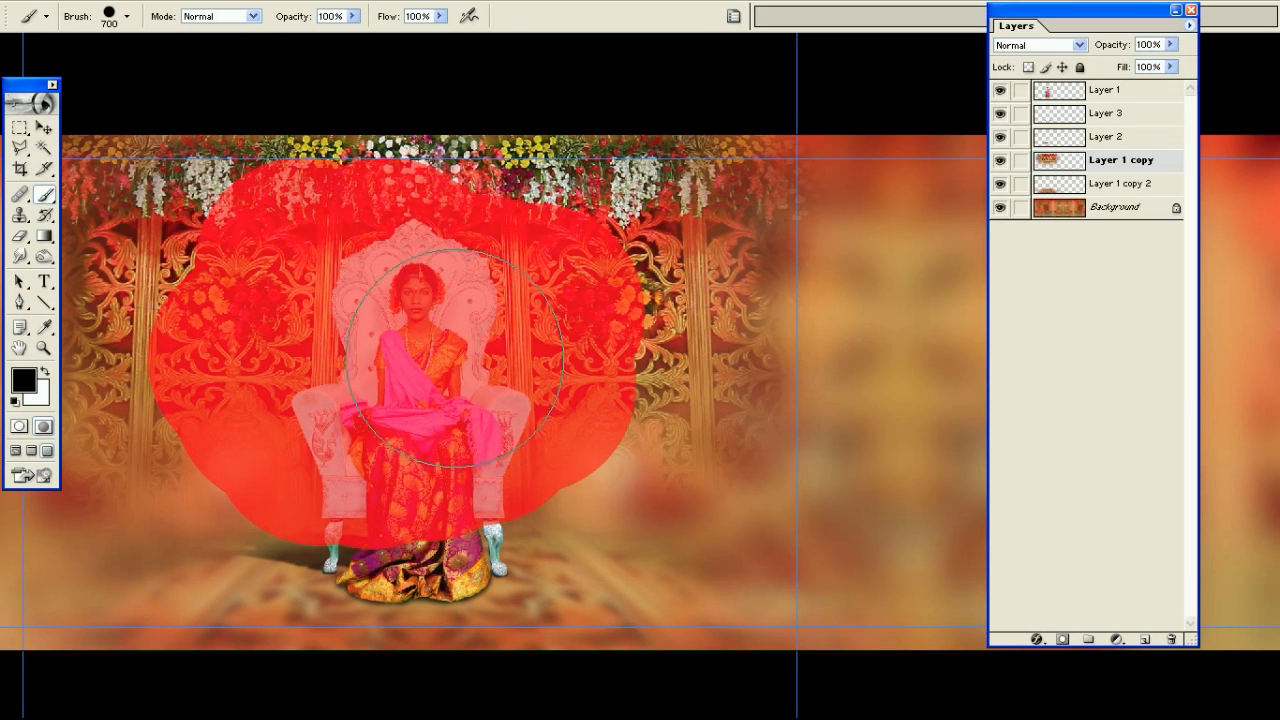
# Turn the quick mask into an inverted selection of the area around the painted middle, feathered by 250 pixels
pyautogui.press('q')
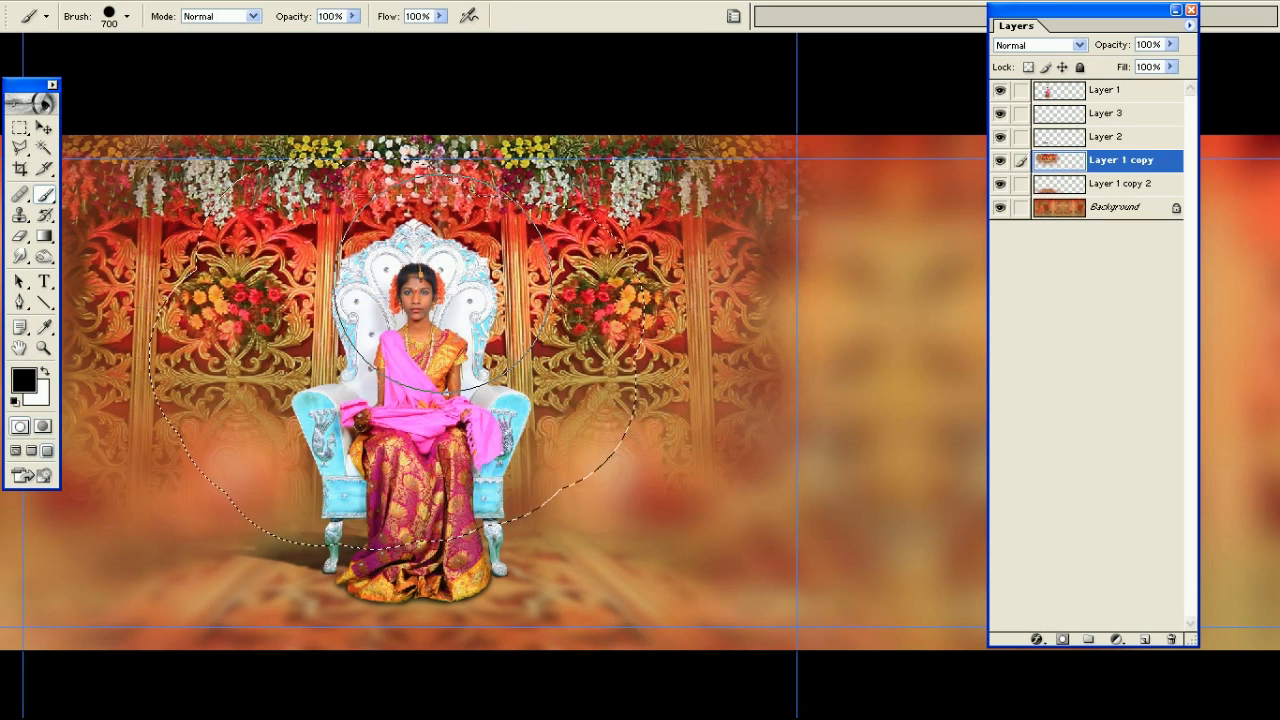
pyautogui.hotkey('ctrl', 'shift', 'i')
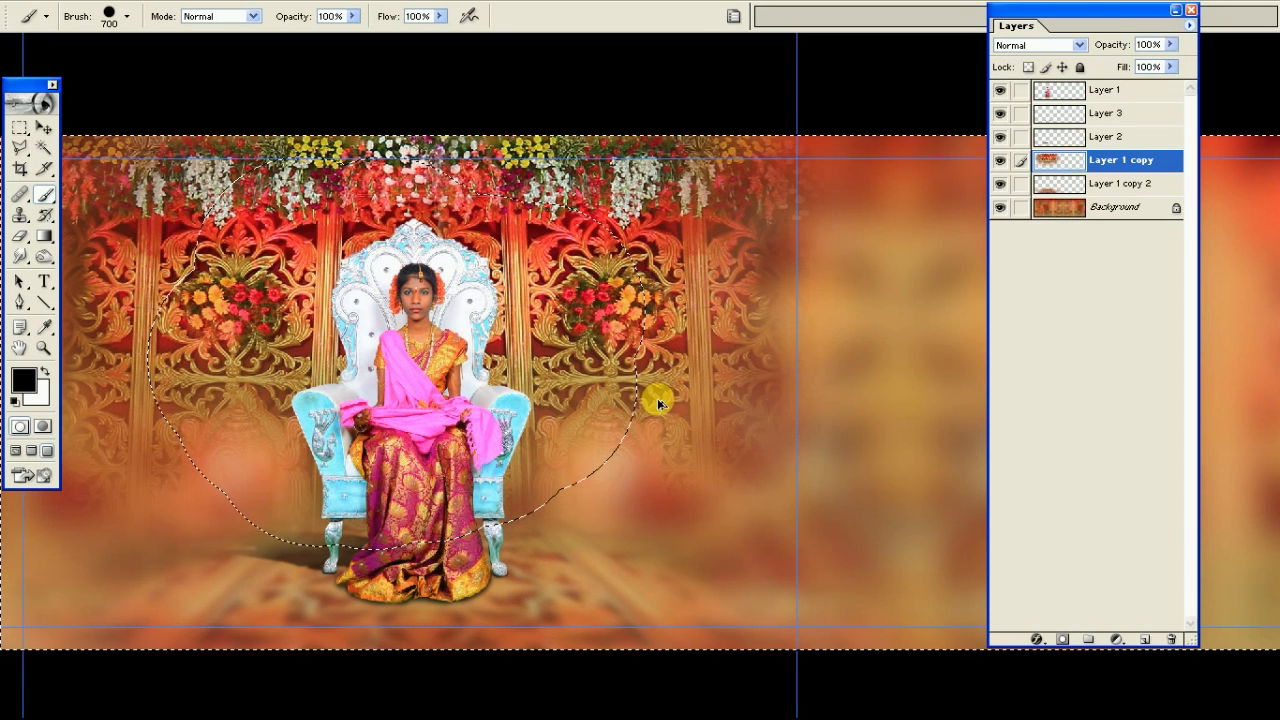
pyautogui.hotkey('ctrl', 'alt', 'd')
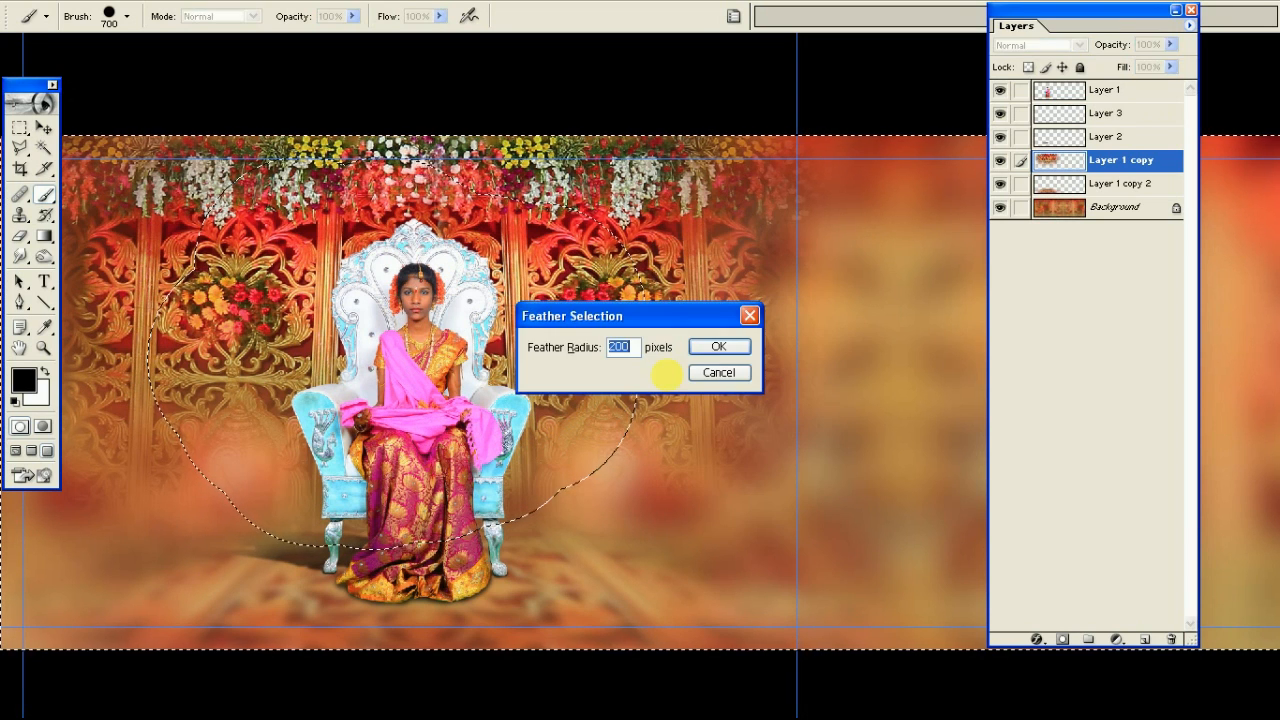
pyautogui.click(745, 347)
pyautogui.press('f')
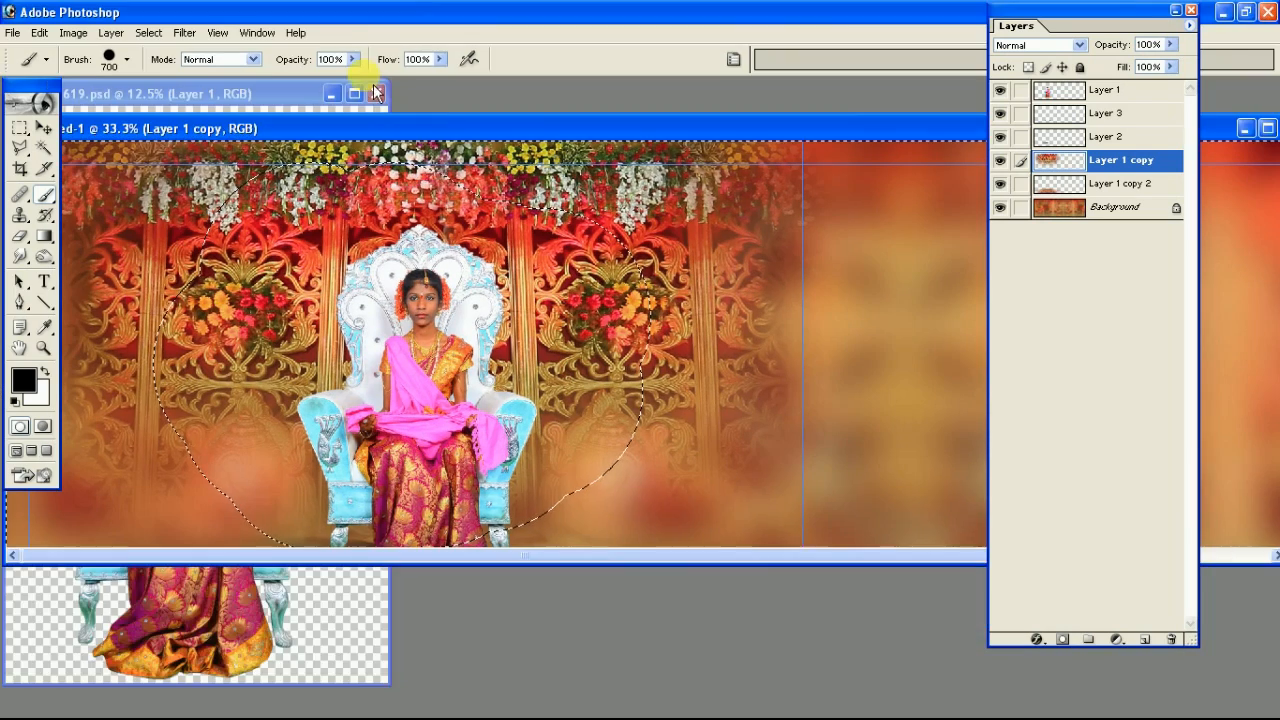
pyautogui.press('f')
pyautogui.click(148, 8)
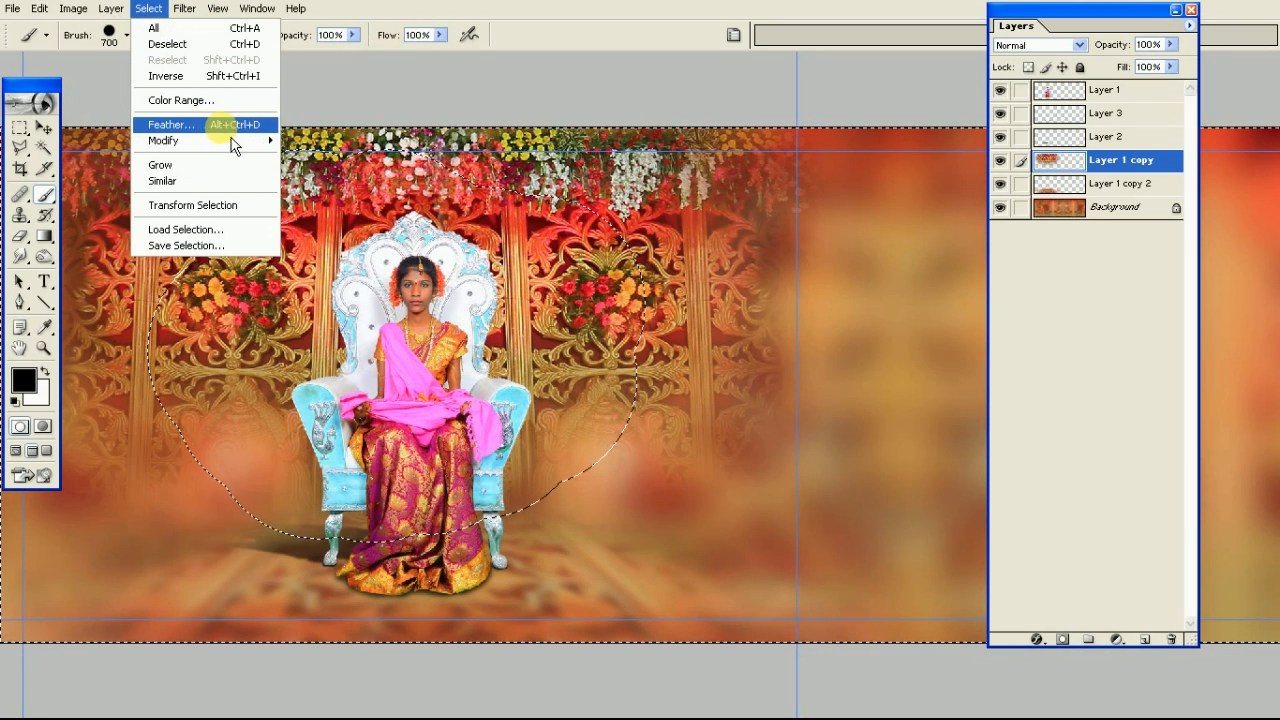
pyautogui.click(195, 125)
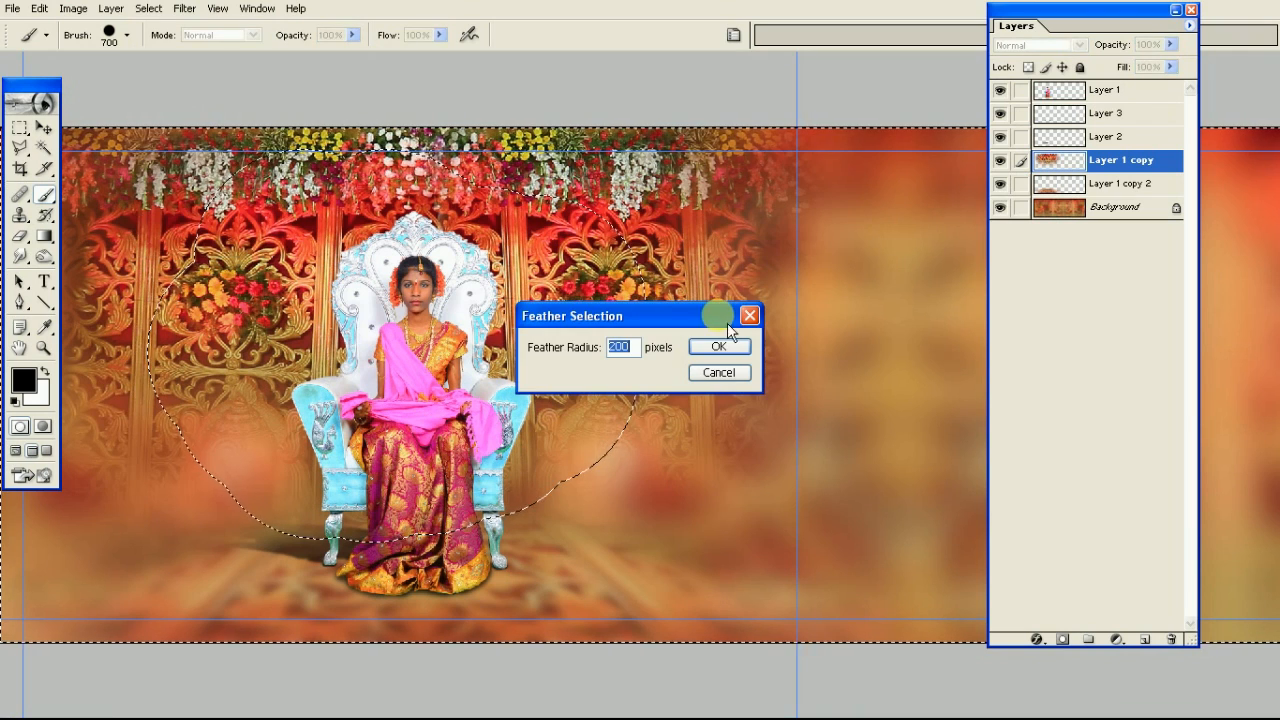
pyautogui.write('250')
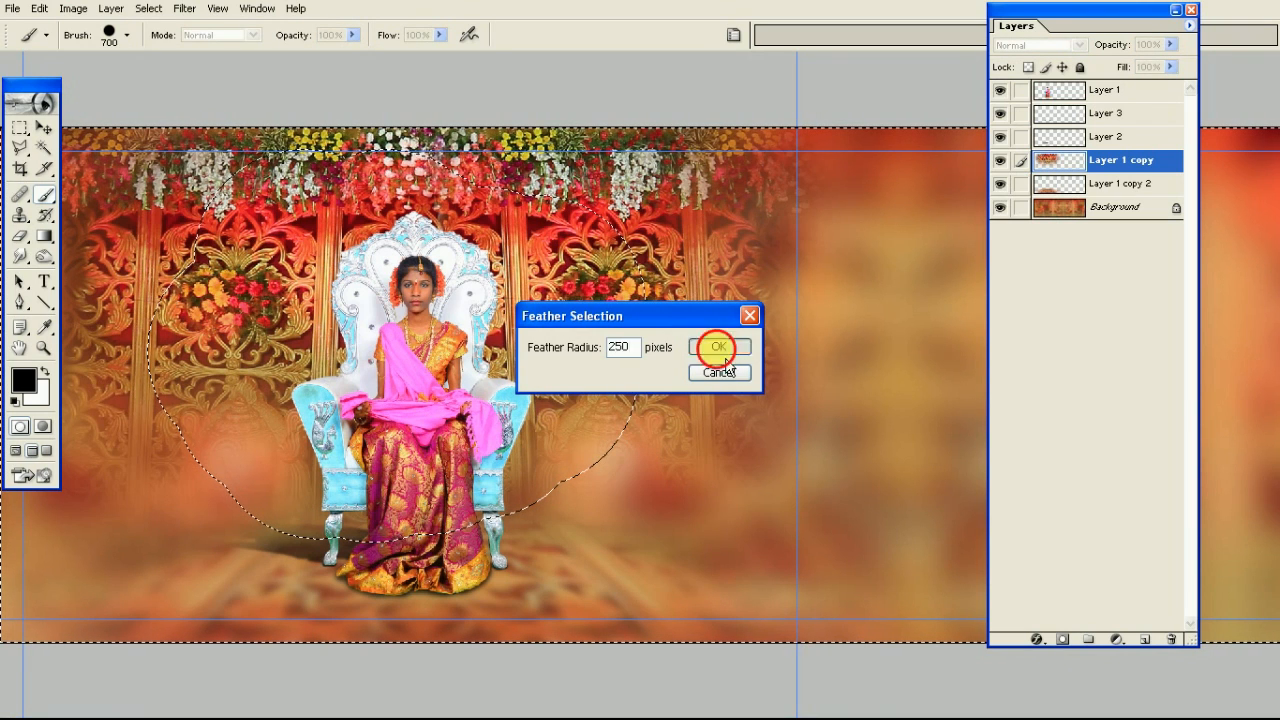
pyautogui.click(718, 349)
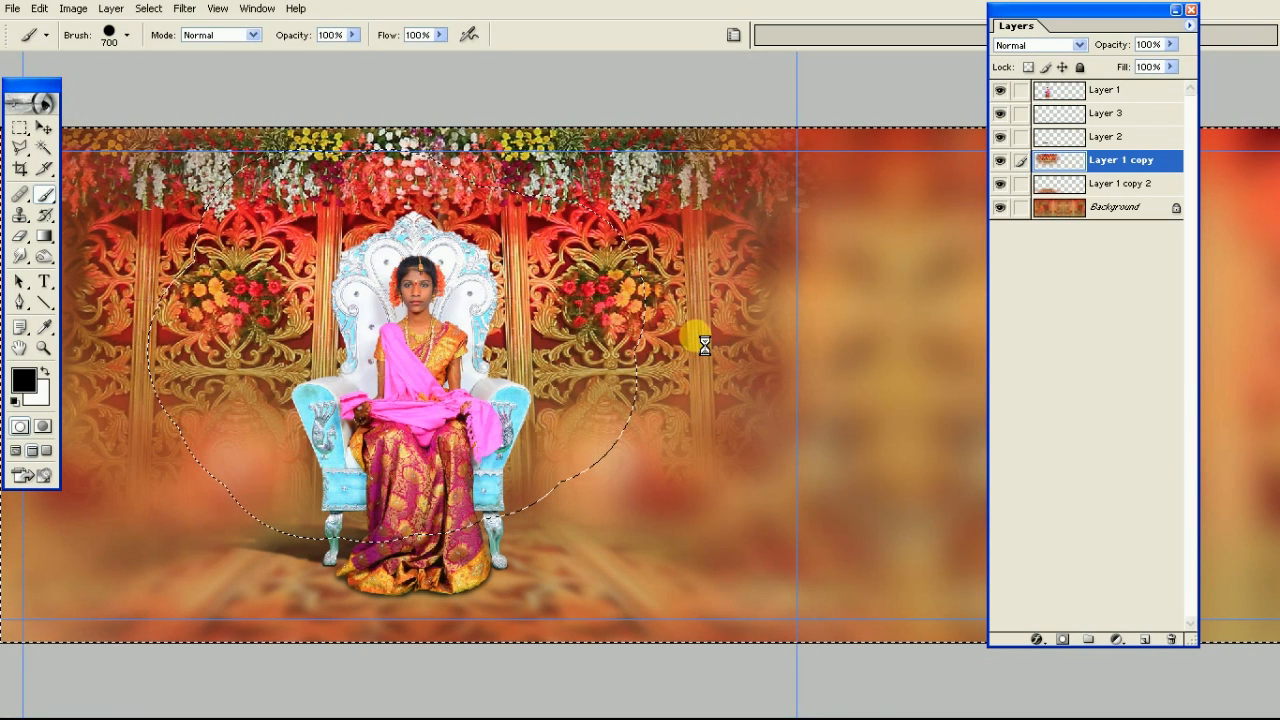
# Apply a Gaussian Blur with a 10-pixel radius to the selected outer part of the stage layer and remove the selection
pyautogui.press('v')
pyautogui.click(184, 9)
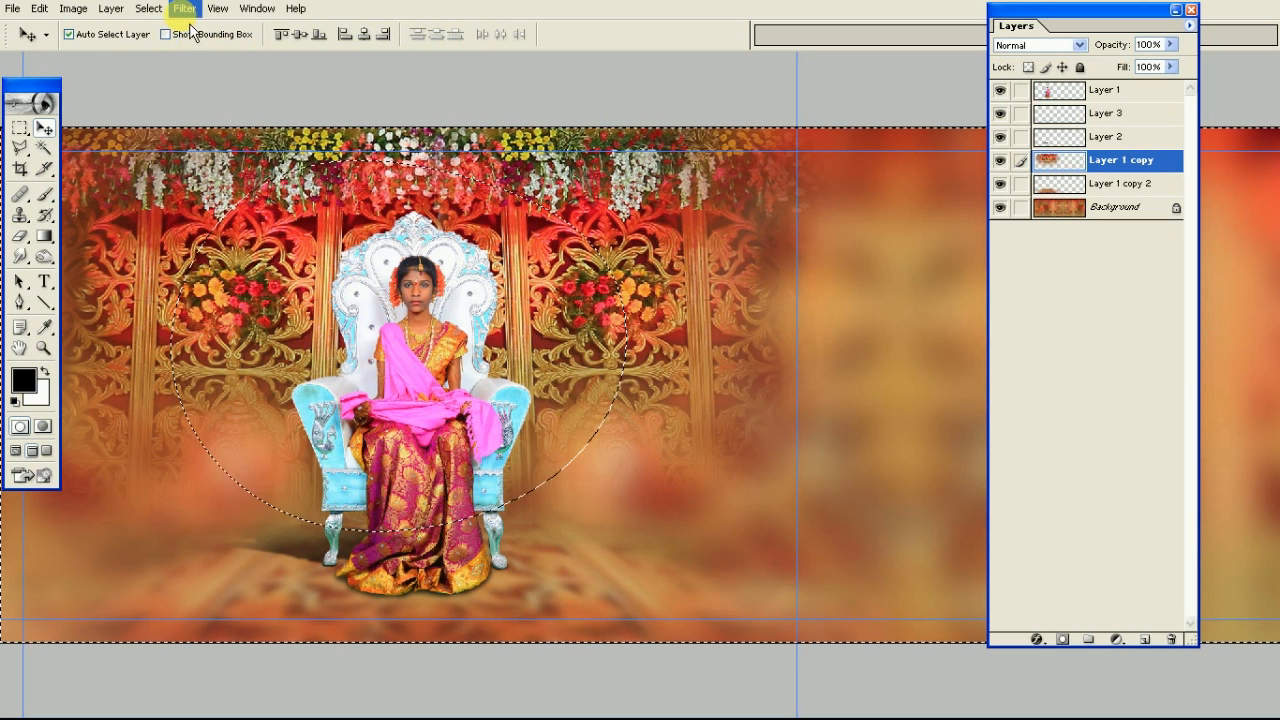
pyautogui.moveTo(240, 124)
pyautogui.click(455, 162)
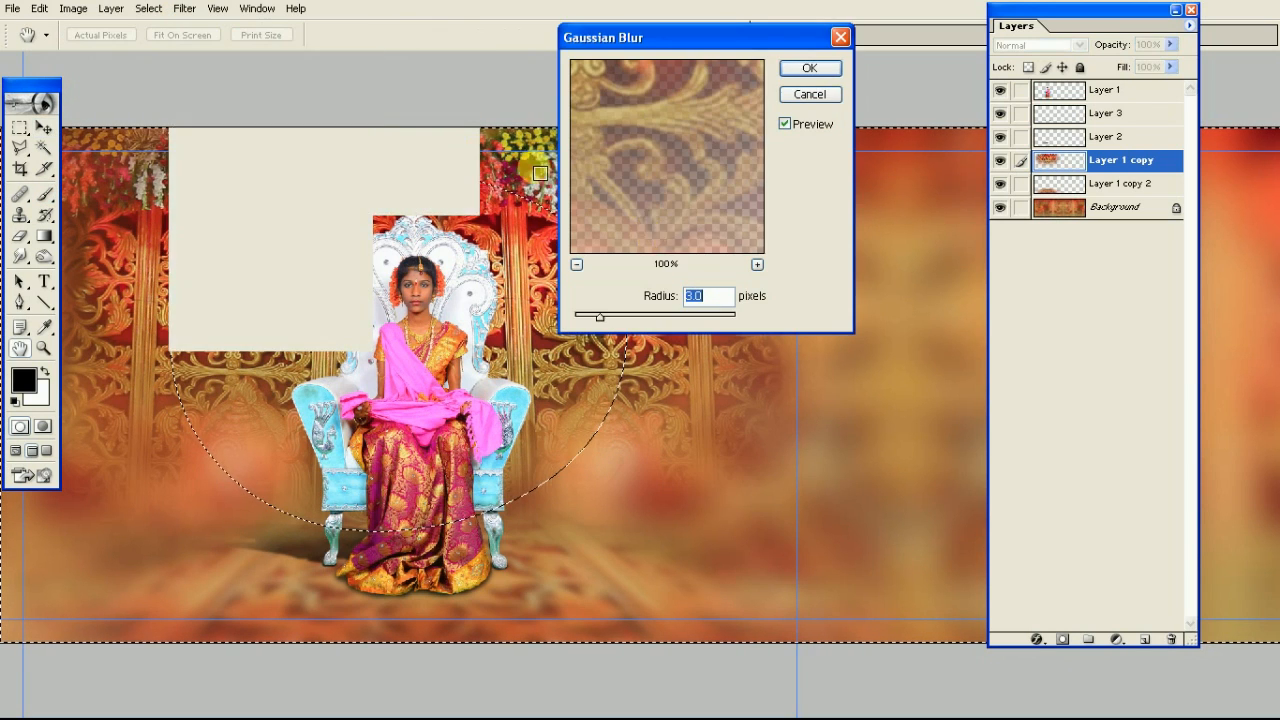
pyautogui.write('10')
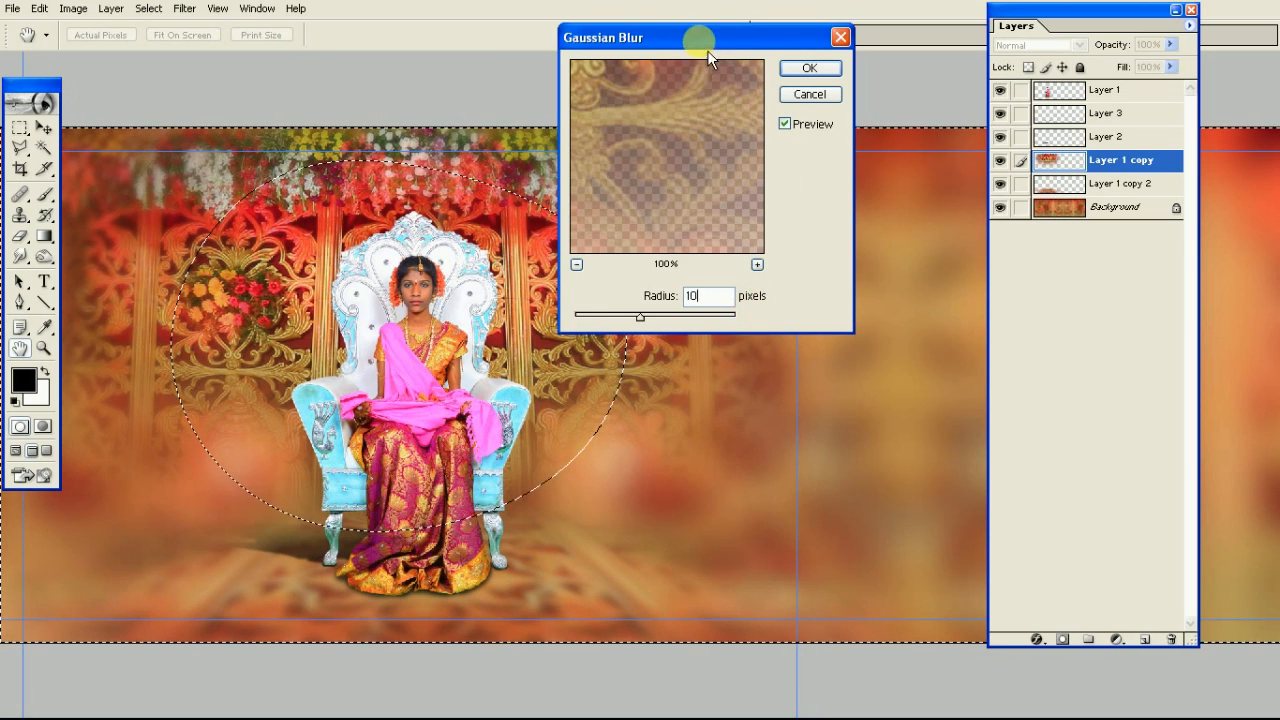
pyautogui.moveTo(700, 40); pyautogui.dragTo(710, 236)
pyautogui.hotkey('ctrl', '+')
pyautogui.click(876, 335)
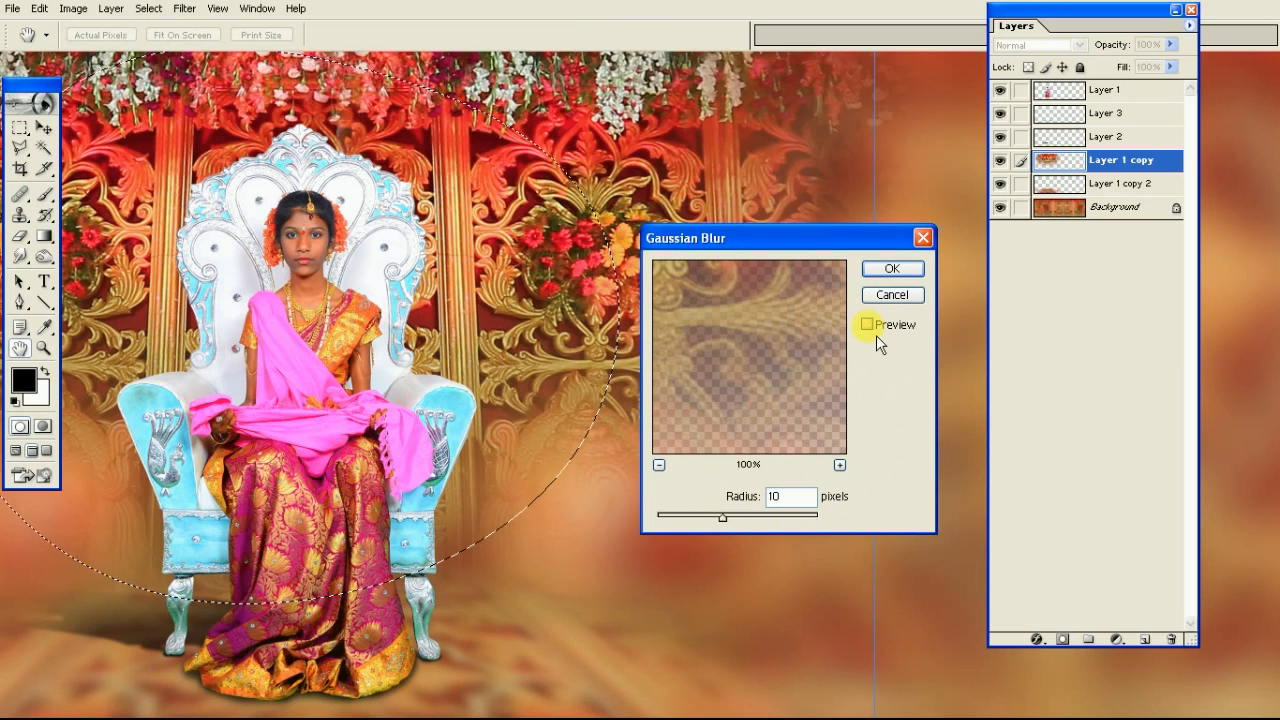
pyautogui.click(876, 335)
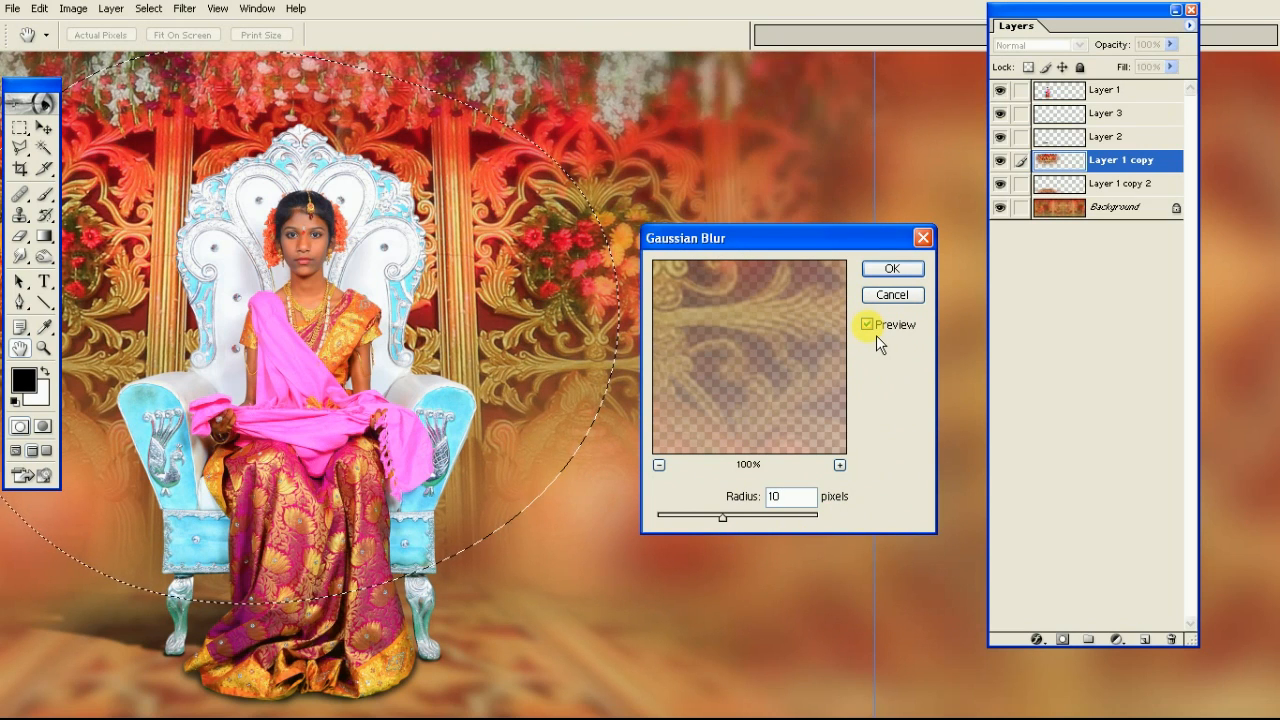
pyautogui.click(905, 271)
pyautogui.moveTo(603, 295); pyautogui.dragTo(703, 355)
pyautogui.hotkey('ctrl', 'd')
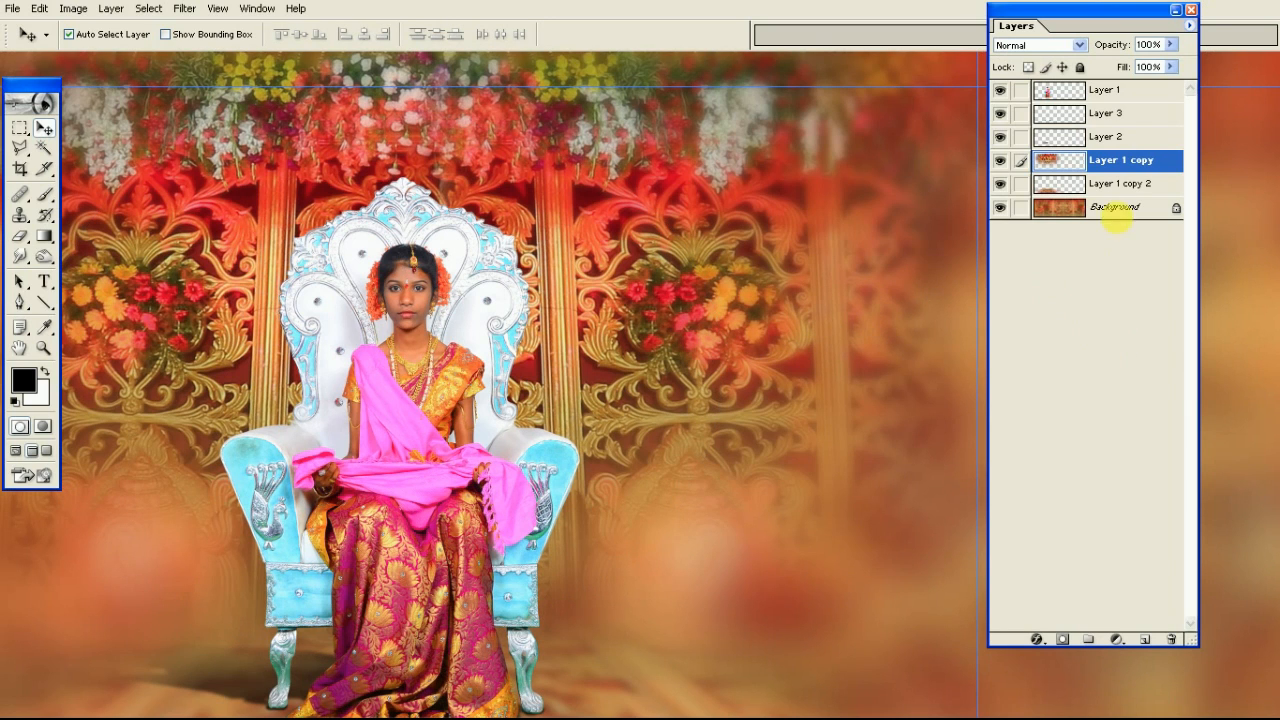
pyautogui.click(1002, 162)
pyautogui.click(1001, 162)
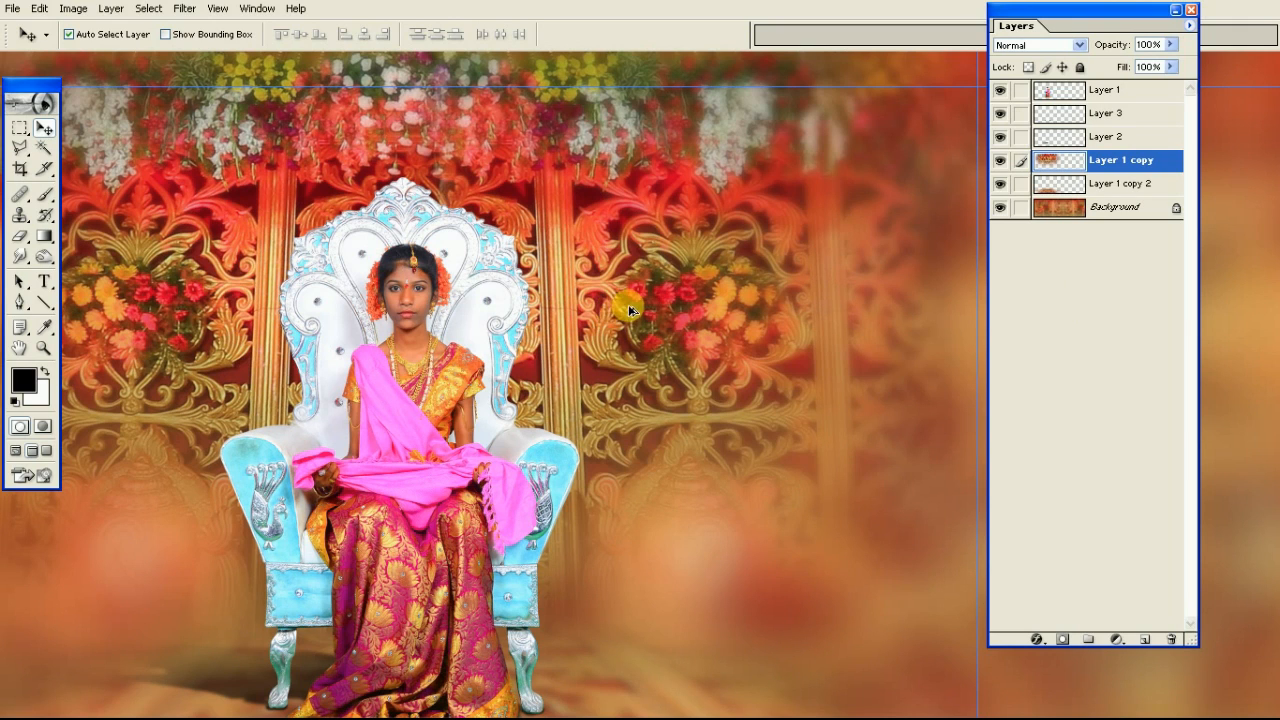
# Apply a Gaussian Blur with a 3-pixel radius to the whole stage layer behind the woman
pyautogui.click(198, 12)
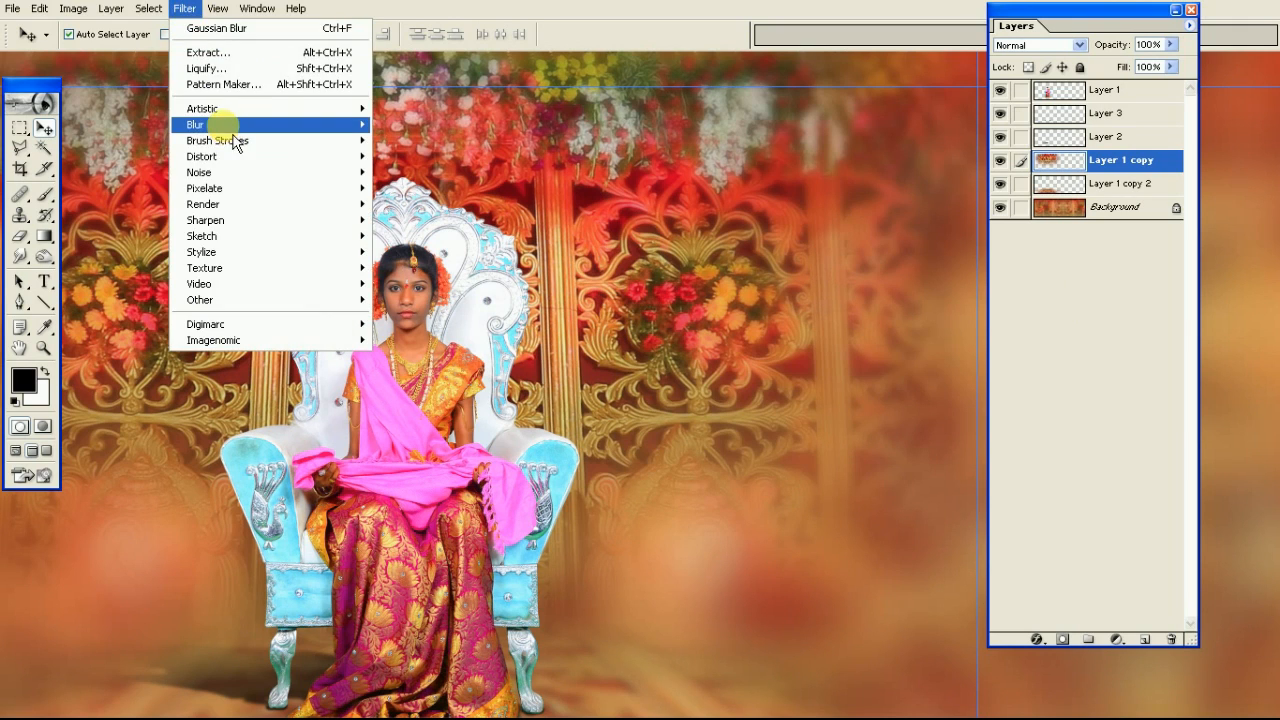
pyautogui.moveTo(230, 125)
pyautogui.click(440, 158)
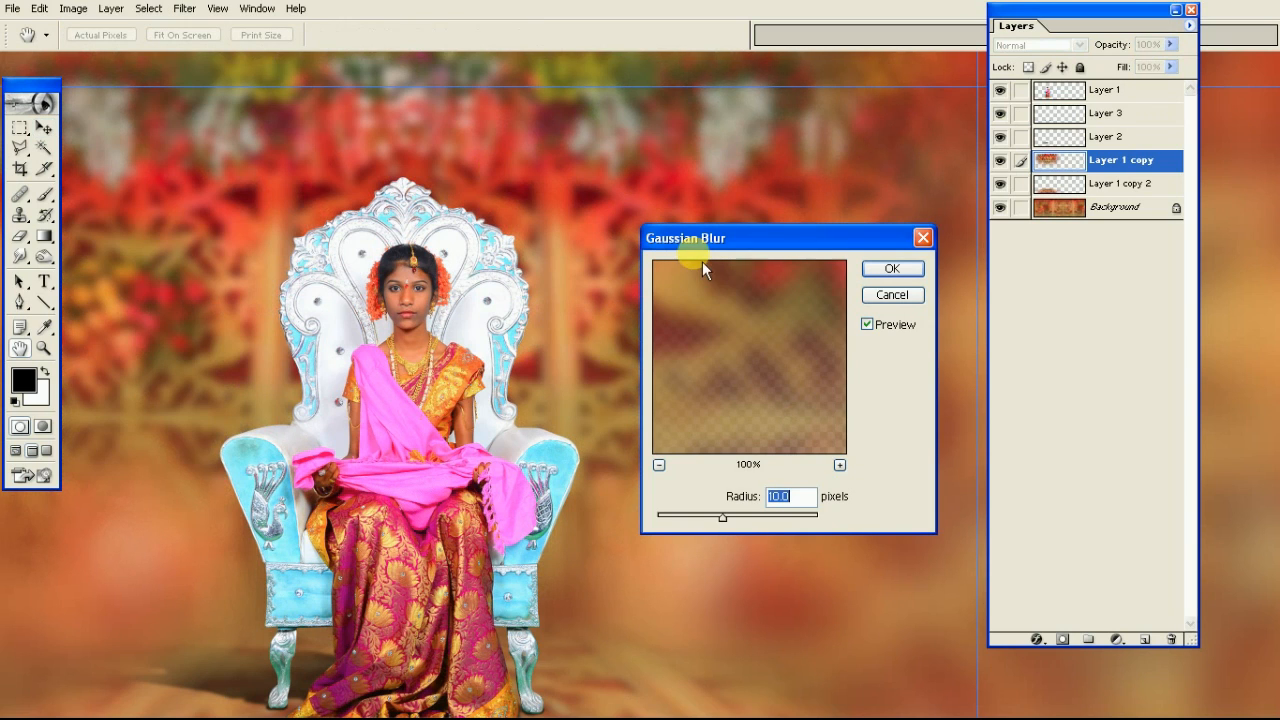
pyautogui.write('2')
pyautogui.press('BackSpace')
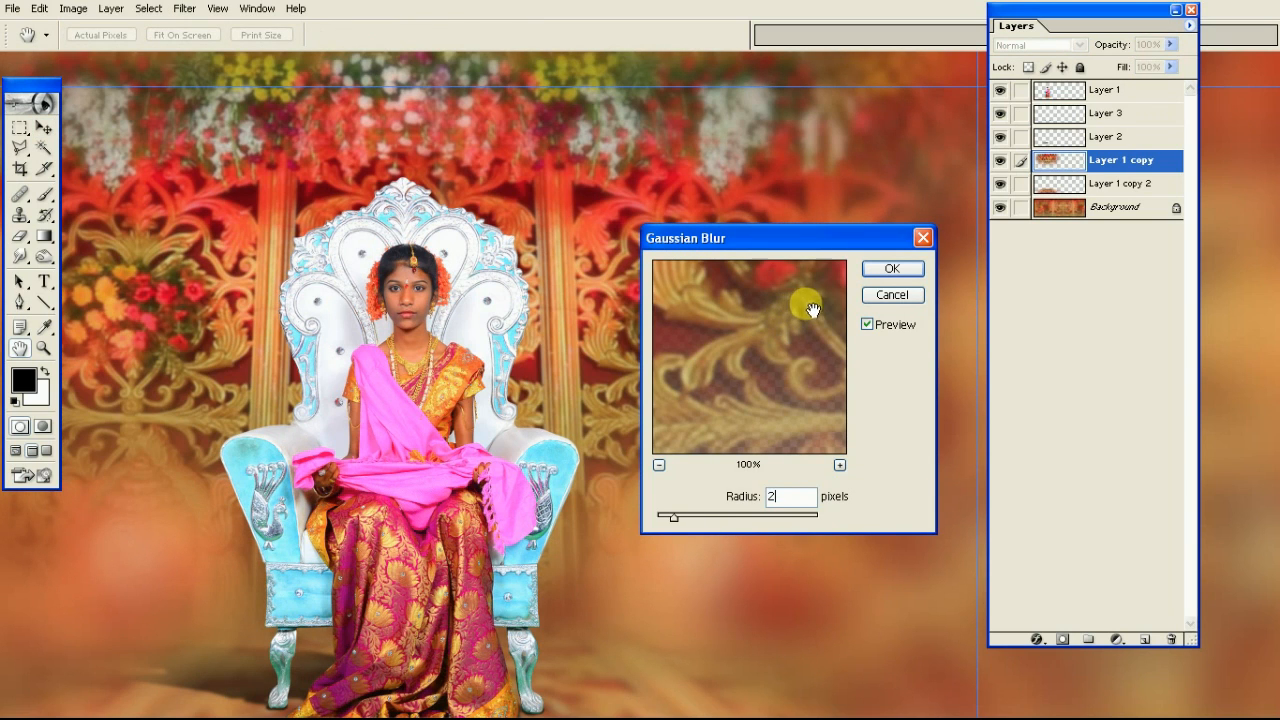
pyautogui.write('8')
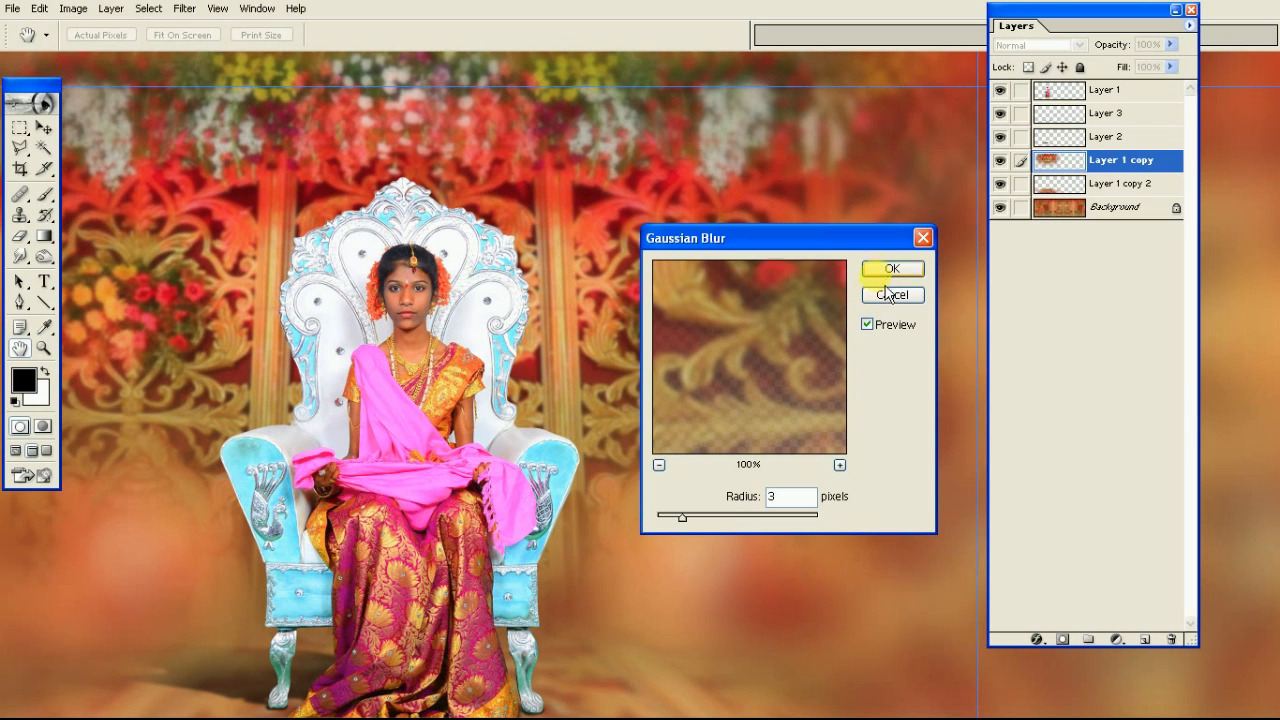
pyautogui.click(890, 268)
# Hide the panels and examine the blurred stage around the seated woman in full-screen view on black
pyautogui.hotkey('ctrl', '0')
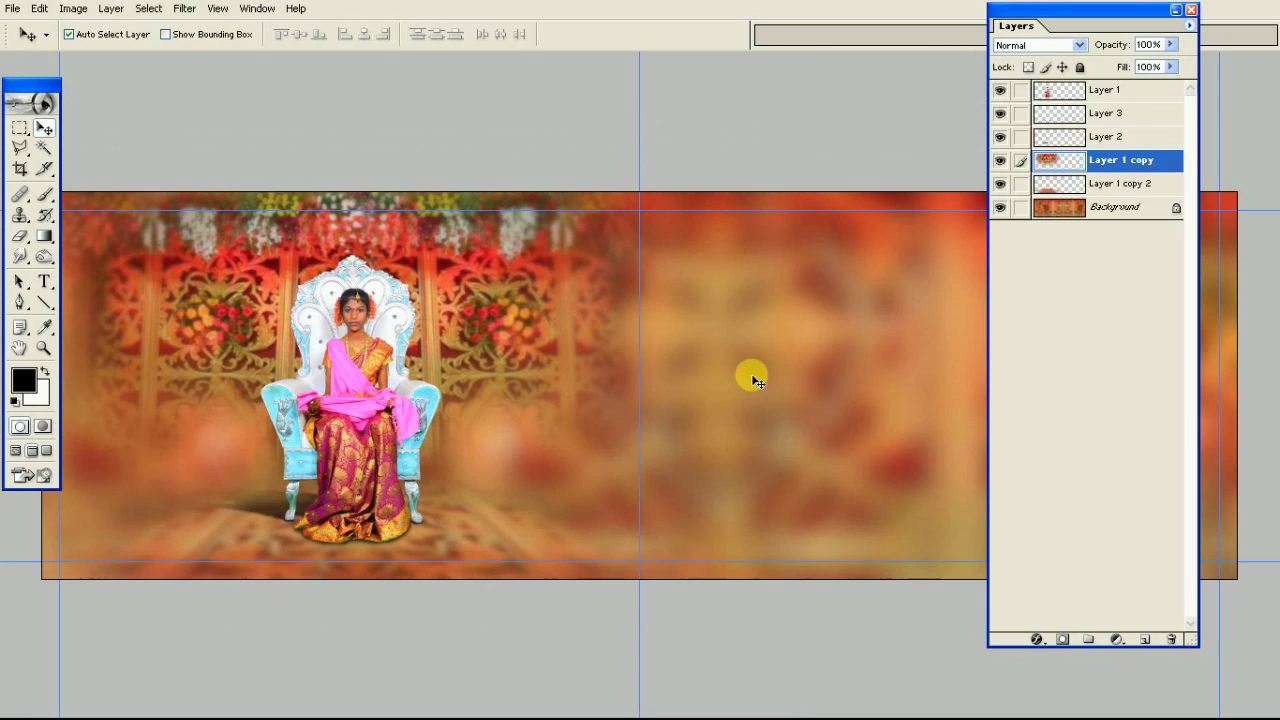
pyautogui.press('Tab')
pyautogui.hotkey('ctrl', '+')
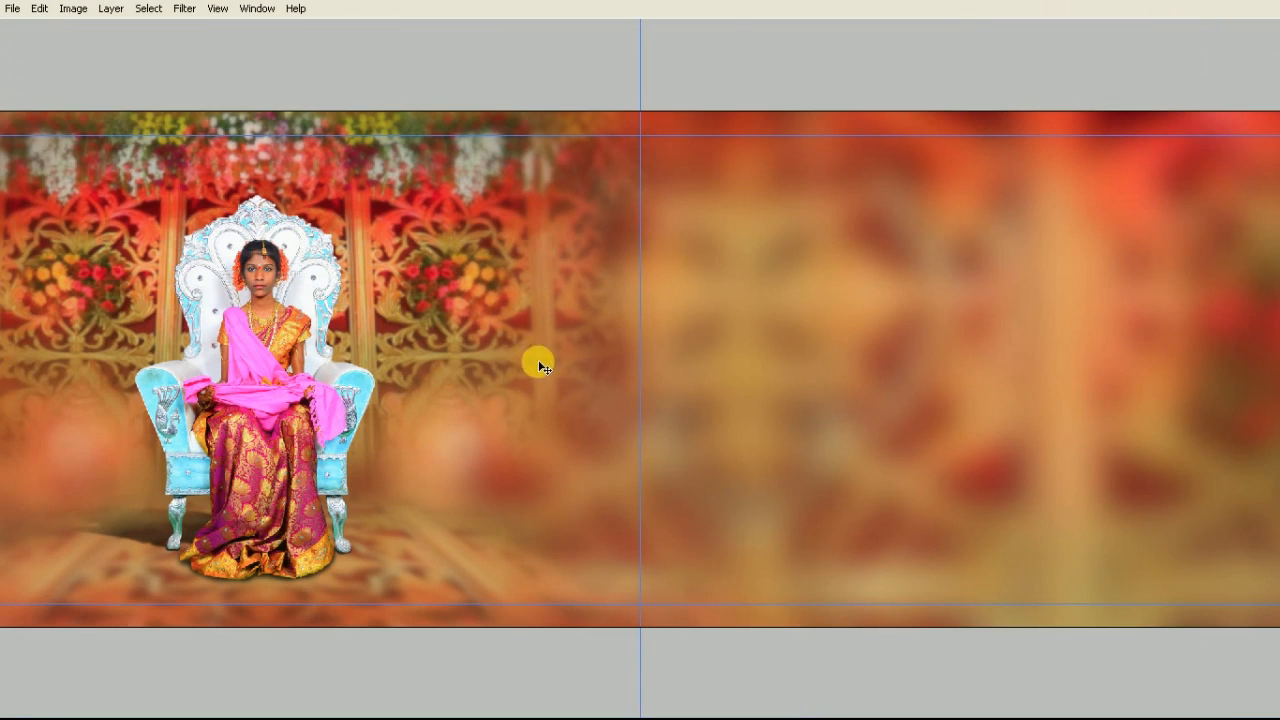
pyautogui.moveTo(318, 336); pyautogui.dragTo(862, 358)
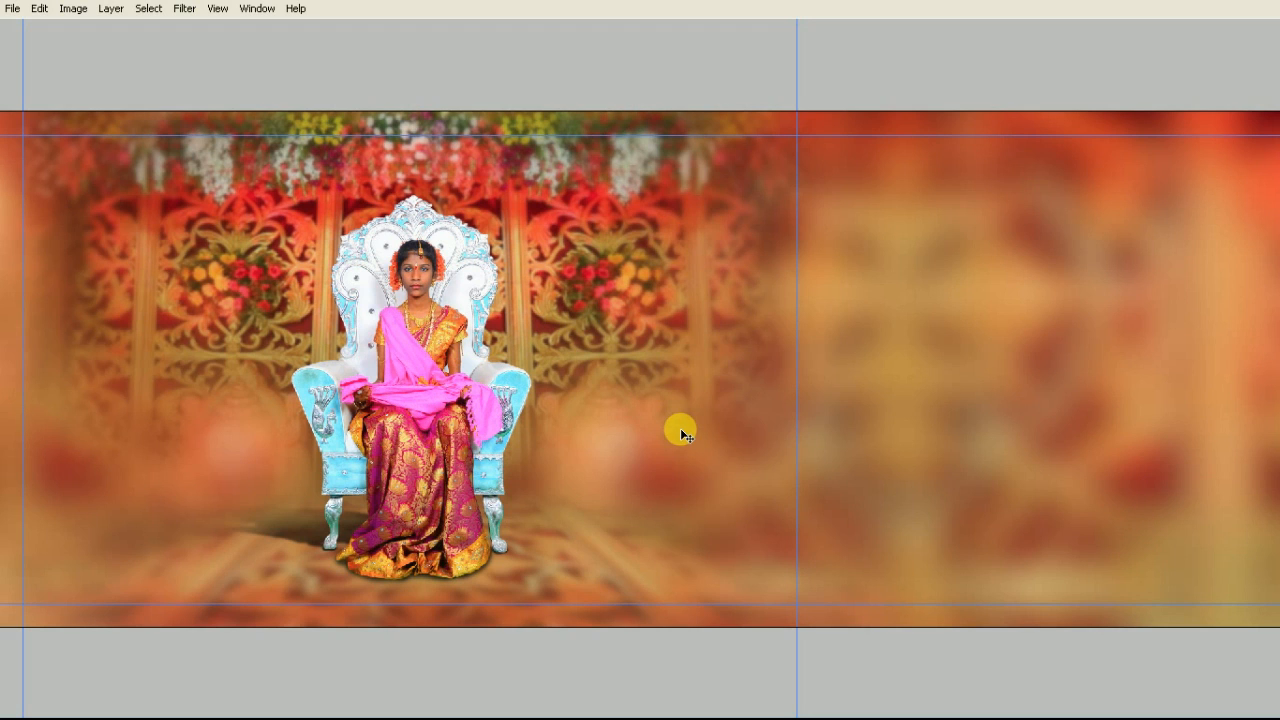
pyautogui.press('f')
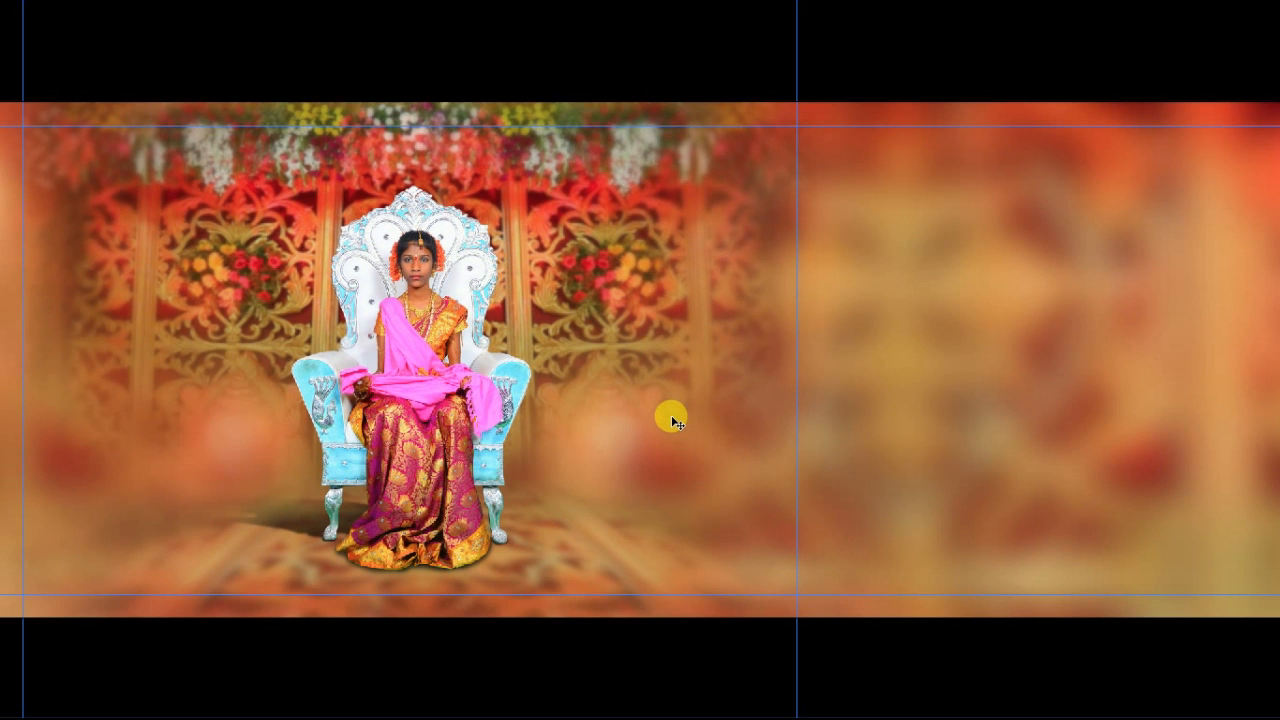
# Save the spread with its layers on the desktop as the Photoshop file Untitled-1
pyautogui.hotkey('ctrl', 'shift', 's')
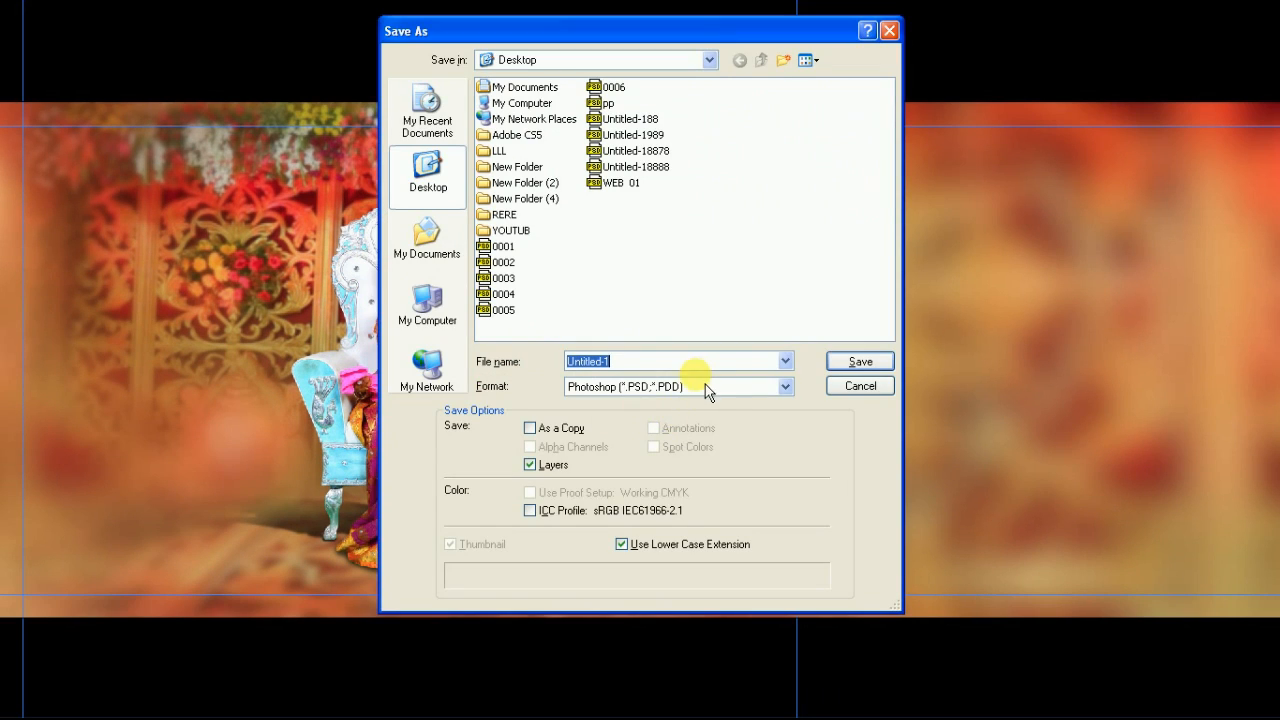
pyautogui.press('Return')
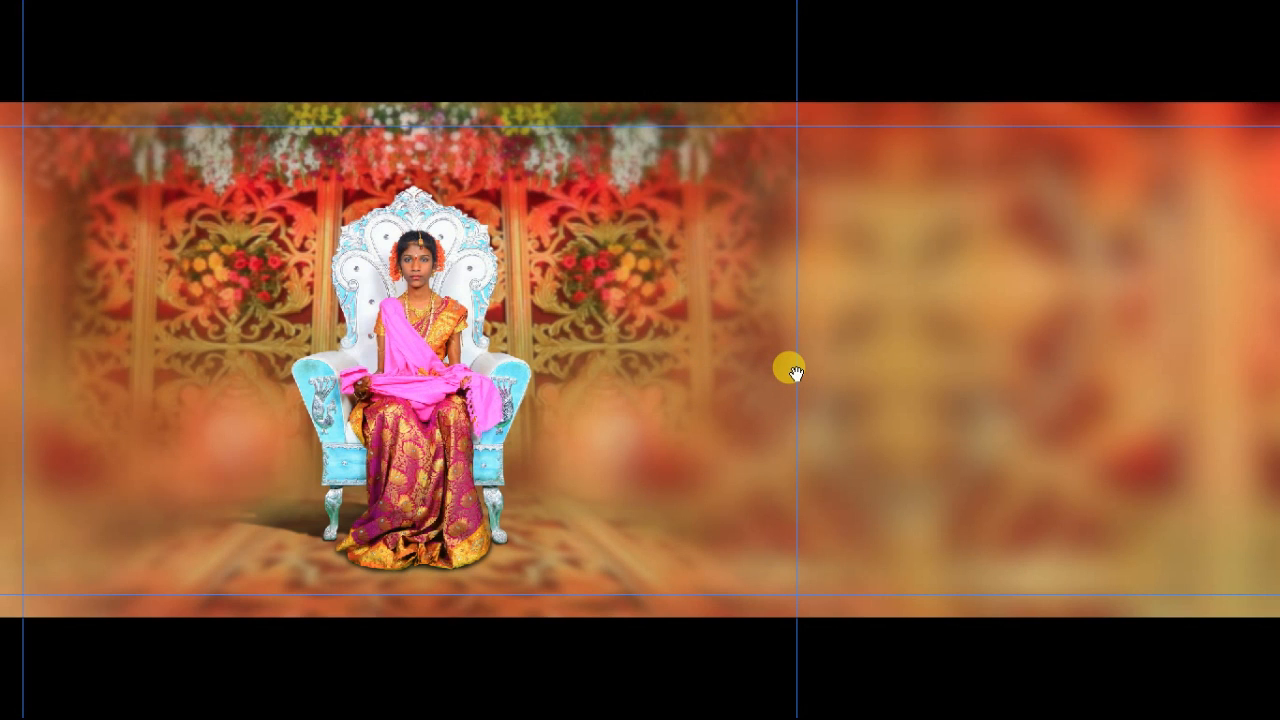
pyautogui.scroll(3, 763, 374)
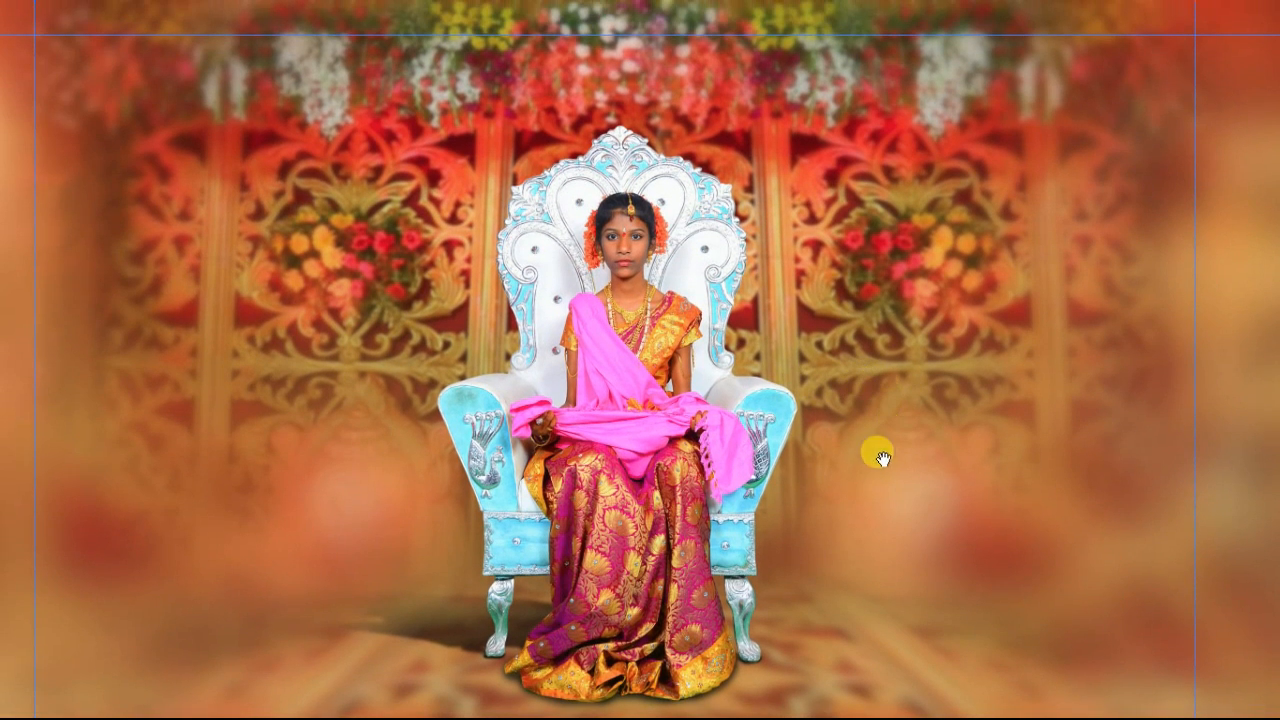